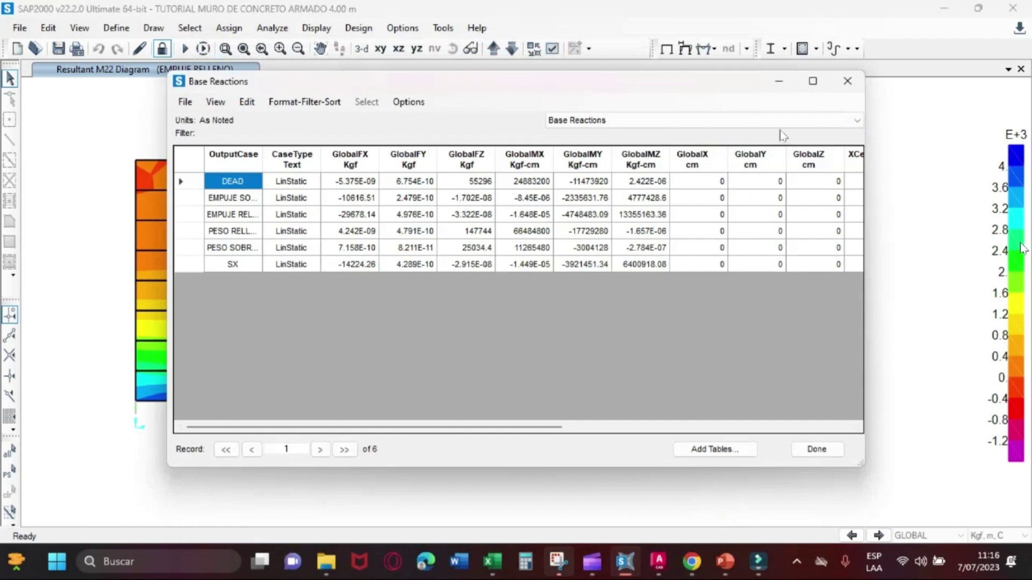
Show the material lists by object type and by section property, sort the latter by TotalWeight, and check the PANTALLA and BASE weights
{"action": "left_click", "coordinate": [780, 120]}
{"action": "left_click", "coordinate": [653, 146]}
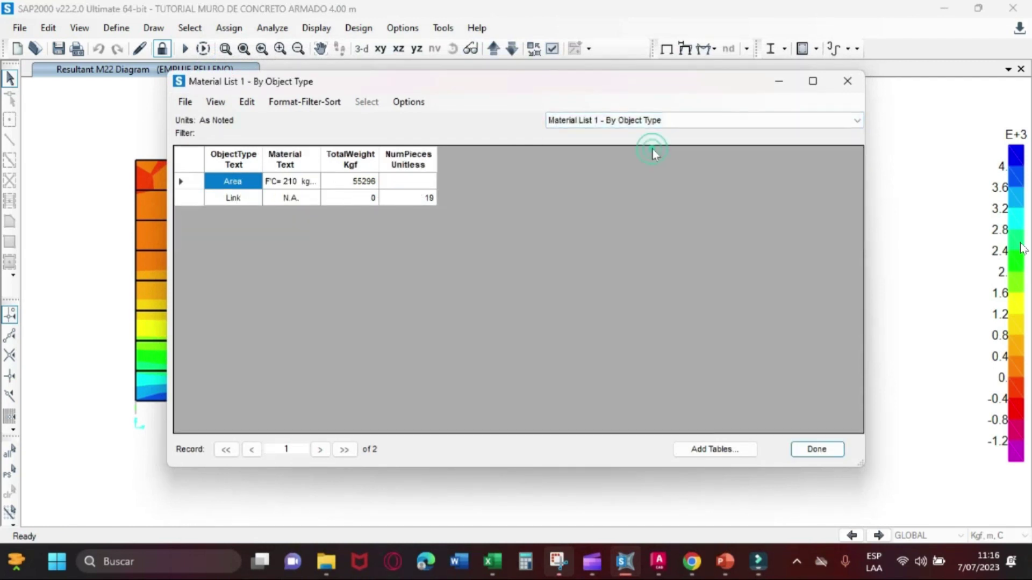
{"action": "left_click", "coordinate": [724, 120]}
{"action": "left_click", "coordinate": [667, 152]}
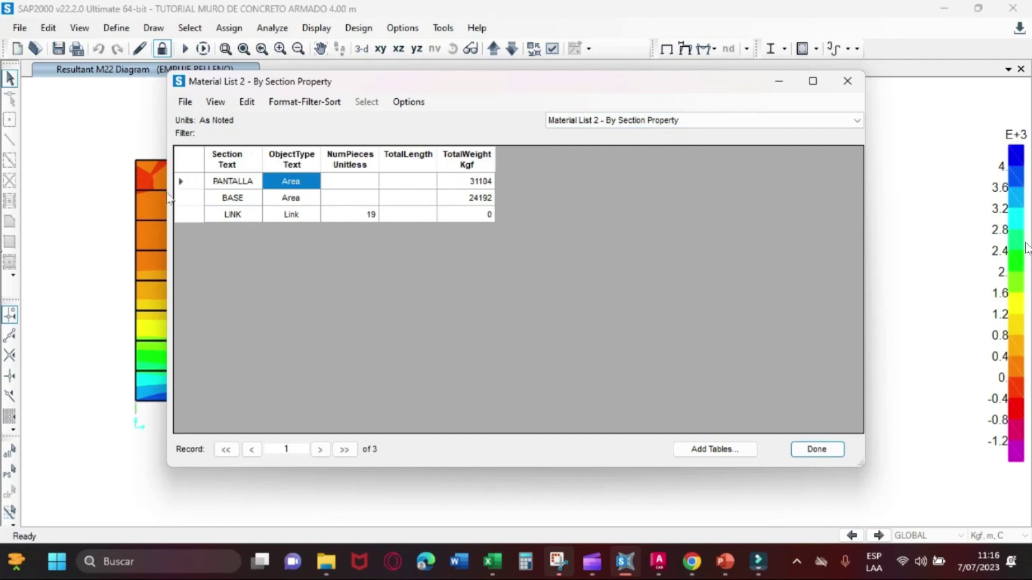
{"action": "left_click", "coordinate": [473, 160]}
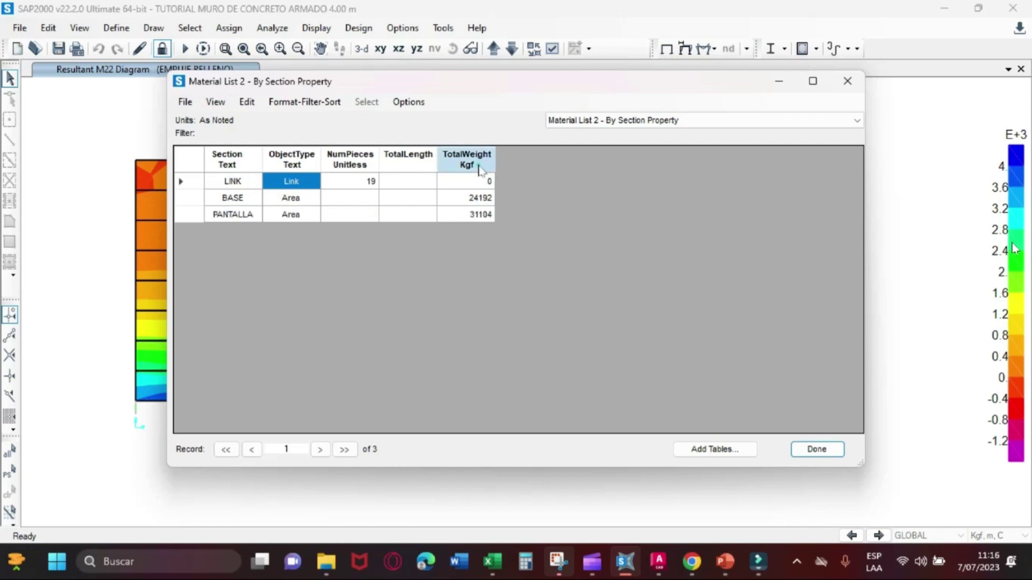
{"action": "left_click", "coordinate": [460, 214]}
{"action": "left_click", "coordinate": [461, 199]}
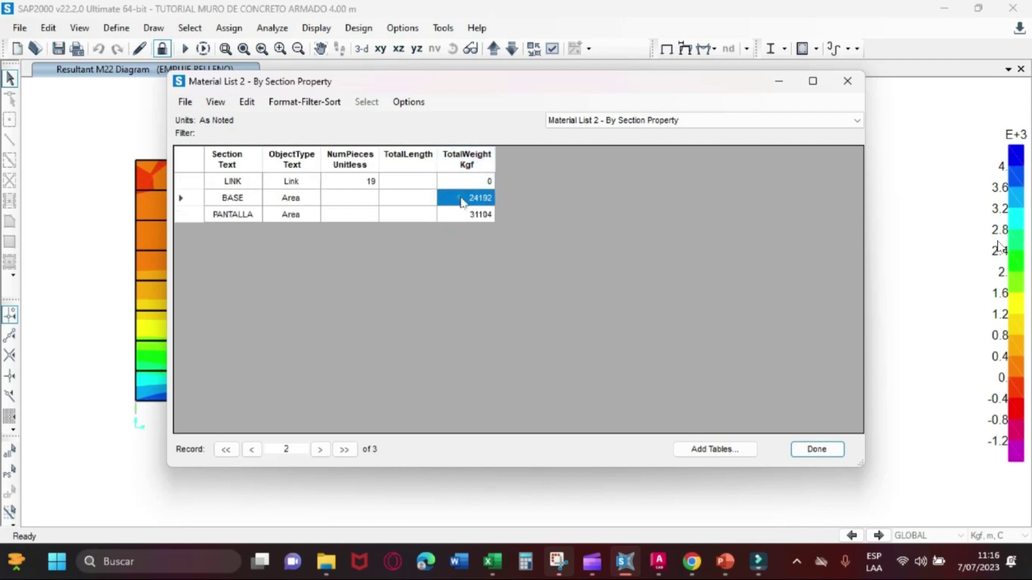
Switch to Excel and review the wall length and the Pantalla, Base and total weights on the M-L sheet
{"action": "left_click", "coordinate": [492, 561]}
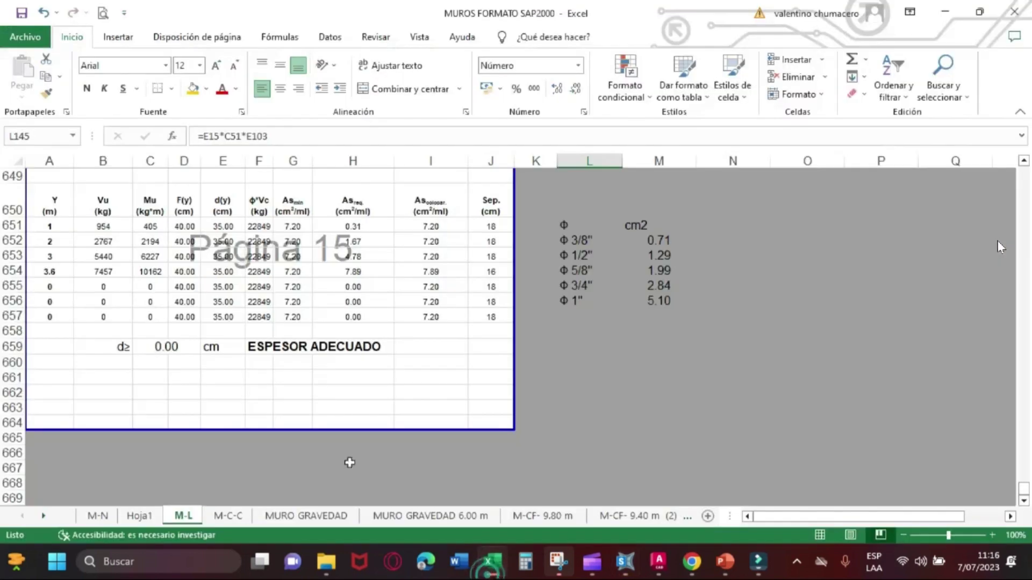
{"action": "scroll", "coordinate": [998, 240], "scroll_direction": "up", "scroll_amount": 20}
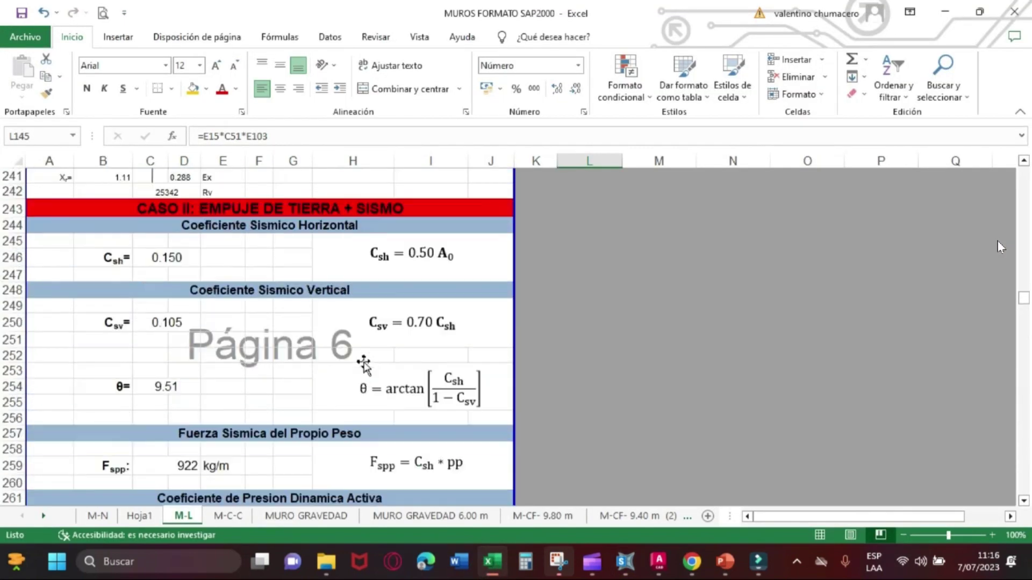
{"action": "scroll", "coordinate": [998, 241], "scroll_direction": "up", "scroll_amount": 20}
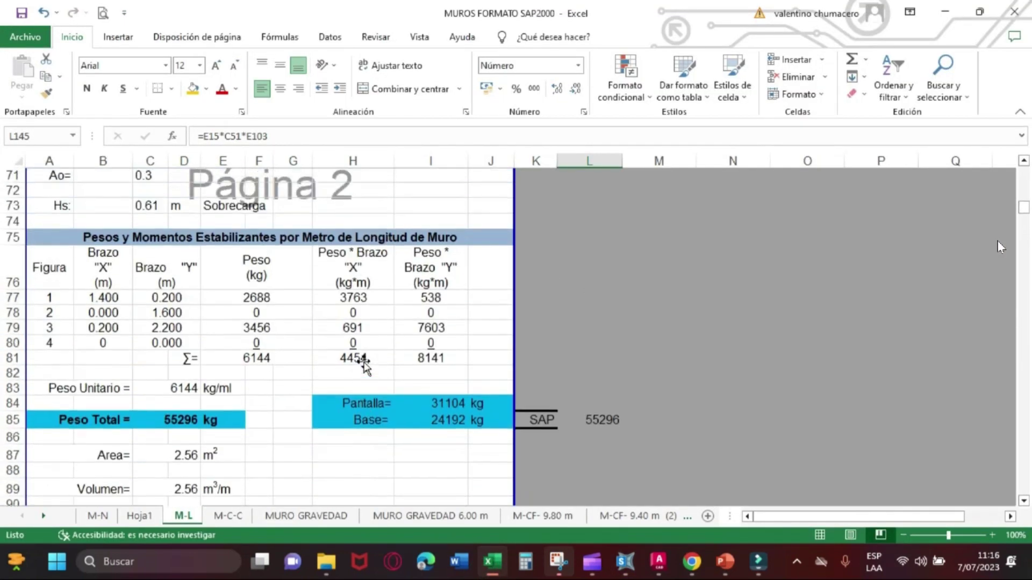
{"action": "scroll", "coordinate": [998, 240], "scroll_direction": "up", "scroll_amount": 20}
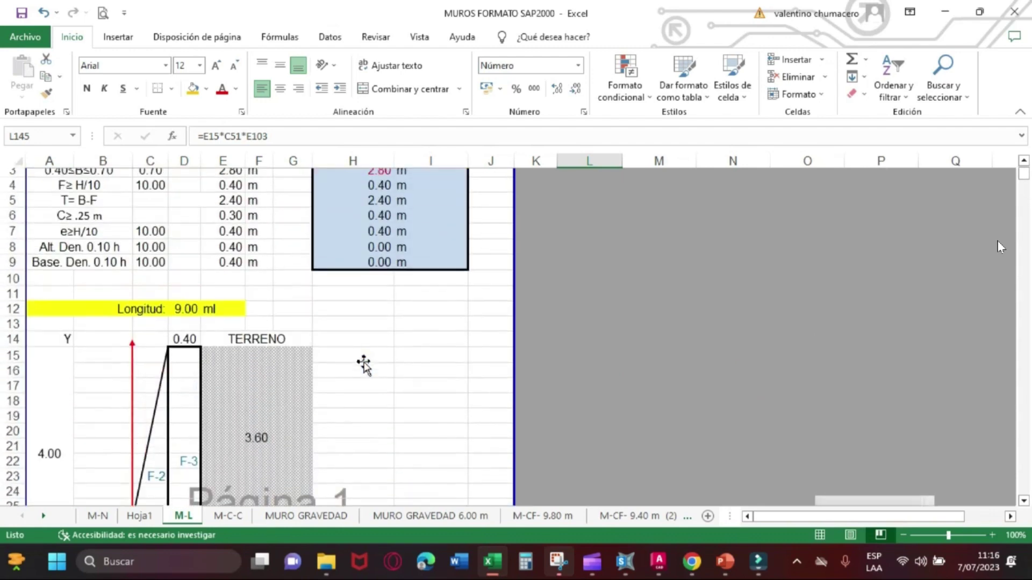
{"action": "scroll", "coordinate": [997, 241], "scroll_direction": "down", "scroll_amount": 20}
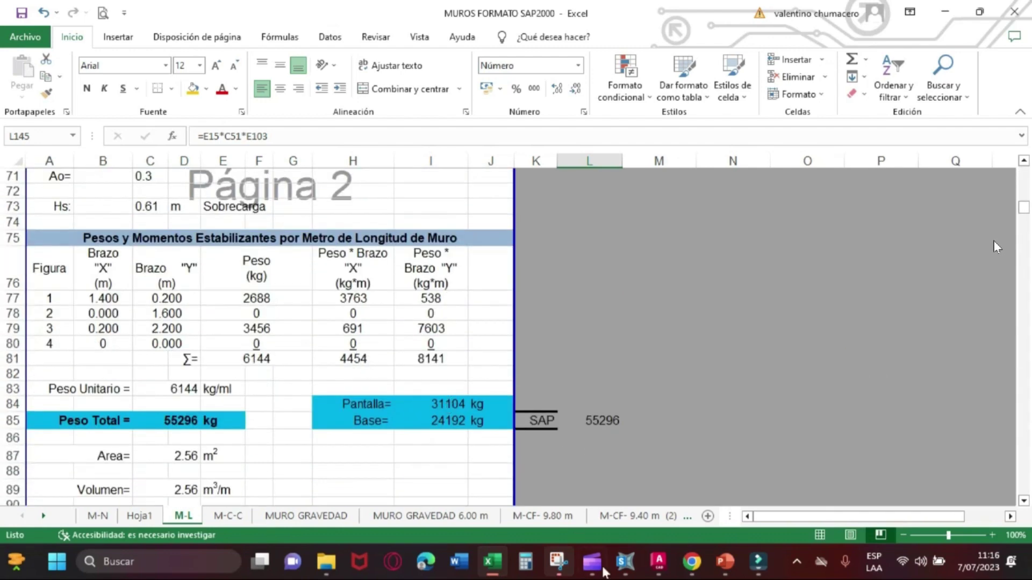
Close the material list table in SAP2000, and inspect the formula behind the Pantalla weight in the Excel sheet
{"action": "left_click", "coordinate": [624, 564]}
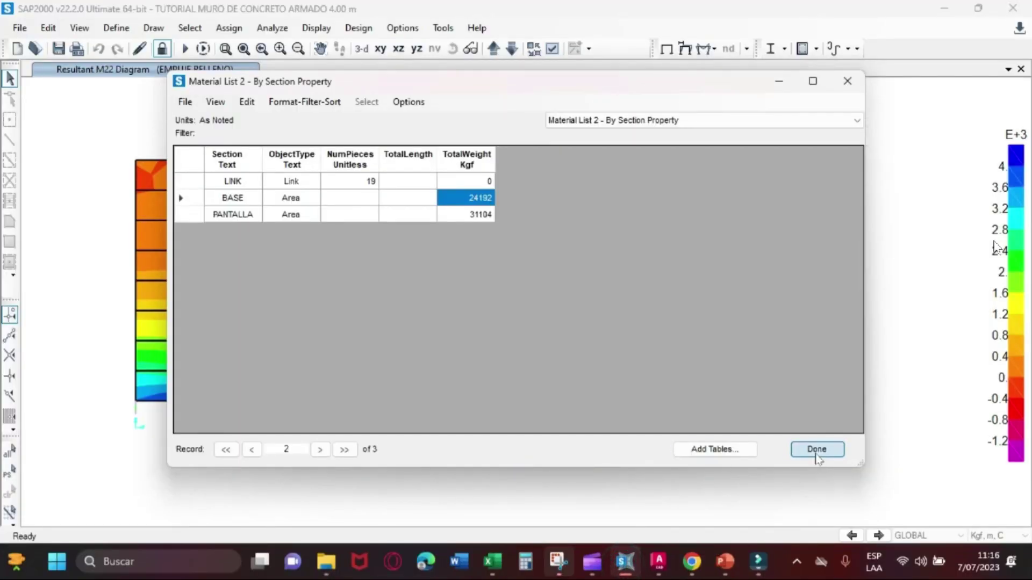
{"action": "left_click", "coordinate": [816, 451]}
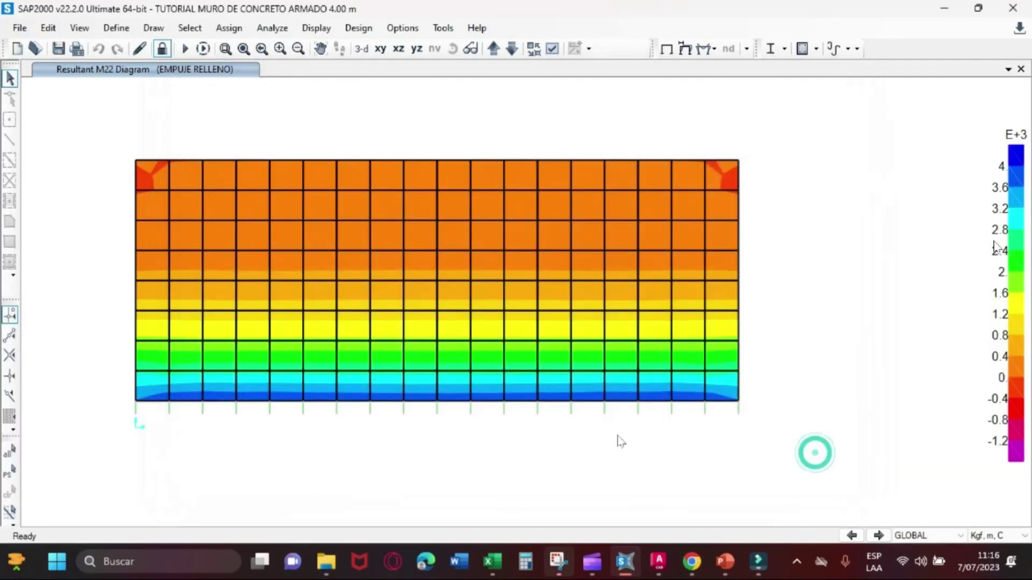
{"action": "left_click", "coordinate": [491, 570]}
{"action": "left_click", "coordinate": [458, 404]}
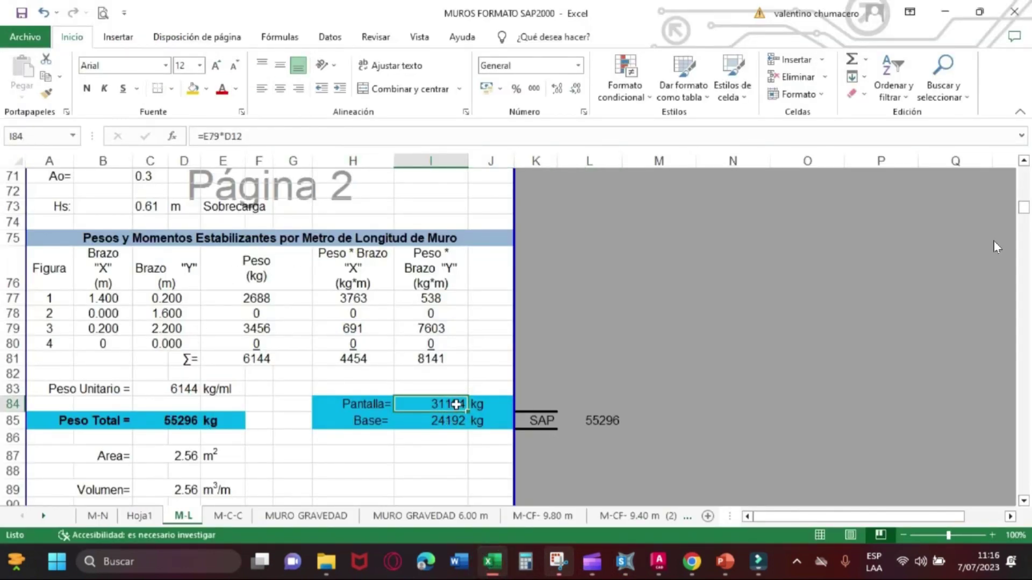
{"action": "double_click", "coordinate": [456, 404]}
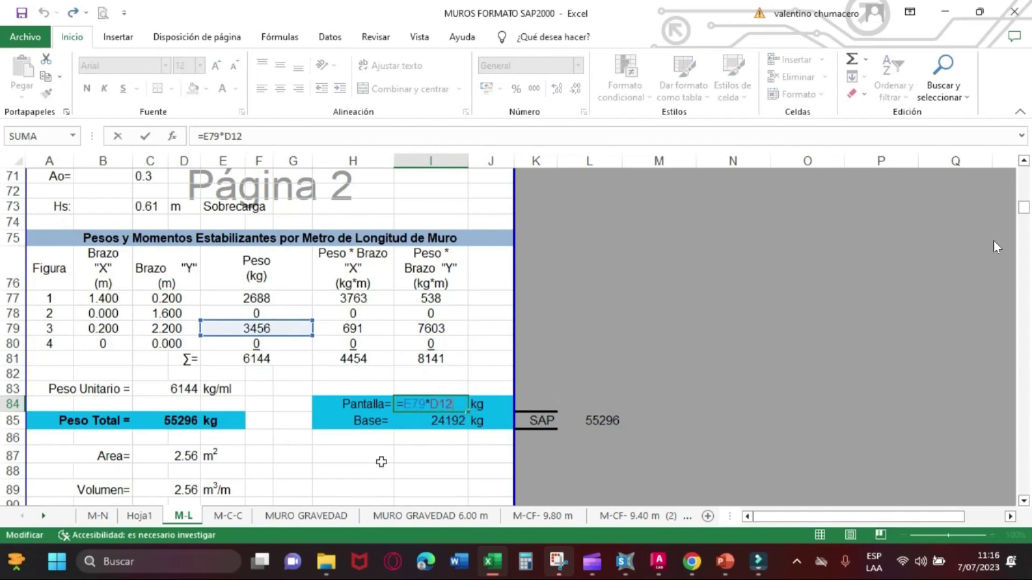
{"action": "left_click", "coordinate": [382, 459]}
Review the surcharge weight, surcharge active thrust and backfill weight calculations, and the material and site data
{"action": "scroll", "coordinate": [381, 458], "scroll_direction": "down", "scroll_amount": 11}
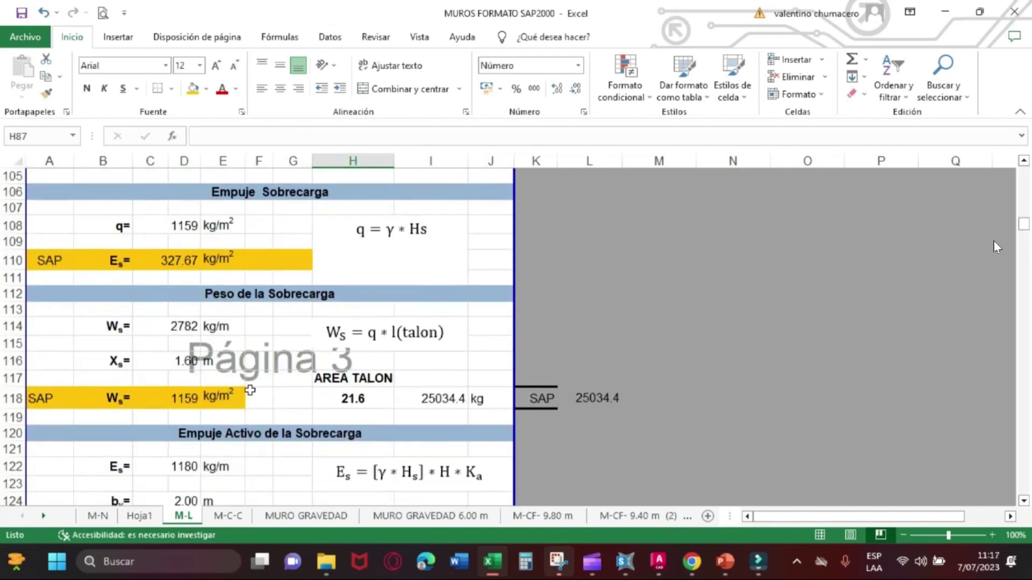
{"action": "scroll", "coordinate": [291, 379], "scroll_direction": "down", "scroll_amount": 6}
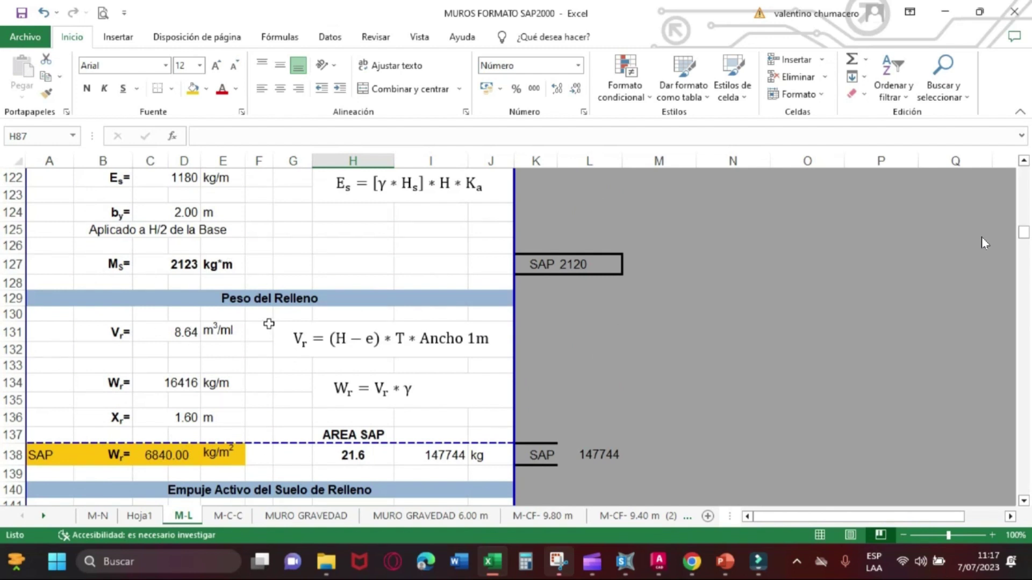
{"action": "scroll", "coordinate": [244, 329], "scroll_direction": "up", "scroll_amount": 17}
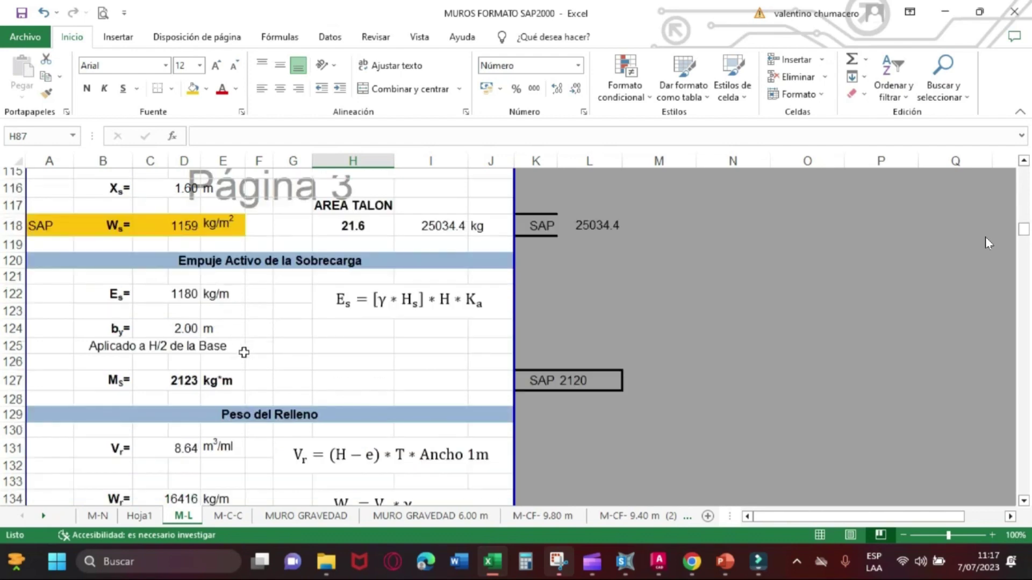
{"action": "scroll", "coordinate": [249, 353], "scroll_direction": "up", "scroll_amount": 6}
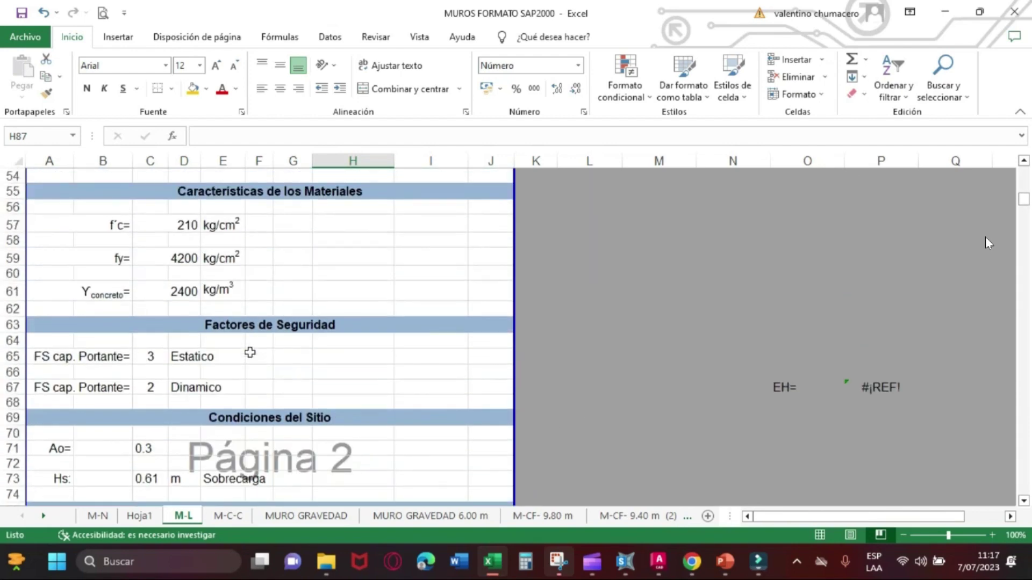
Check the total wall weight against the Longitud value, and look over the soil data and active thrust coefficient
{"action": "scroll", "coordinate": [246, 350], "scroll_direction": "down", "scroll_amount": 6}
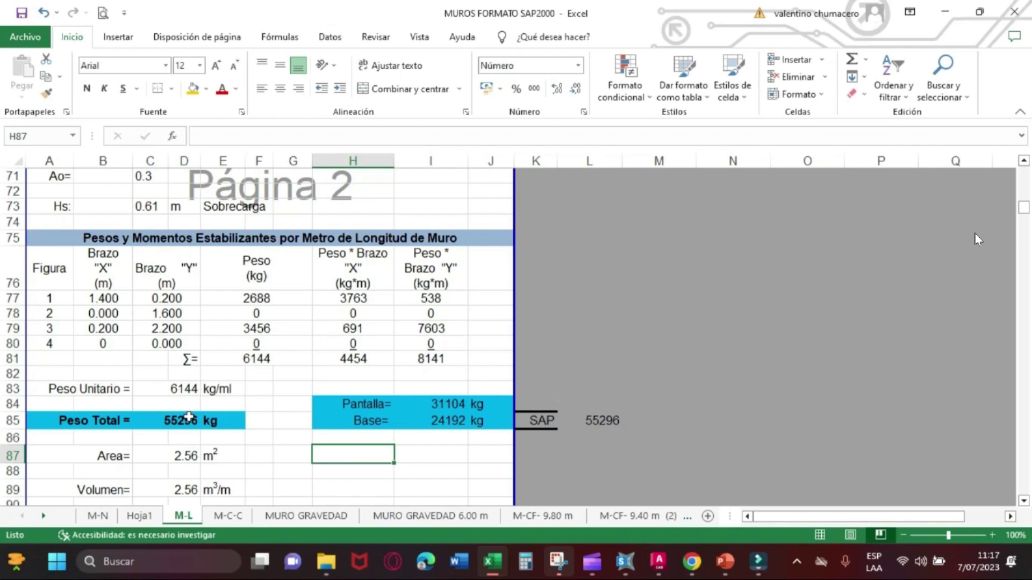
{"action": "scroll", "coordinate": [976, 234], "scroll_direction": "up", "scroll_amount": 20}
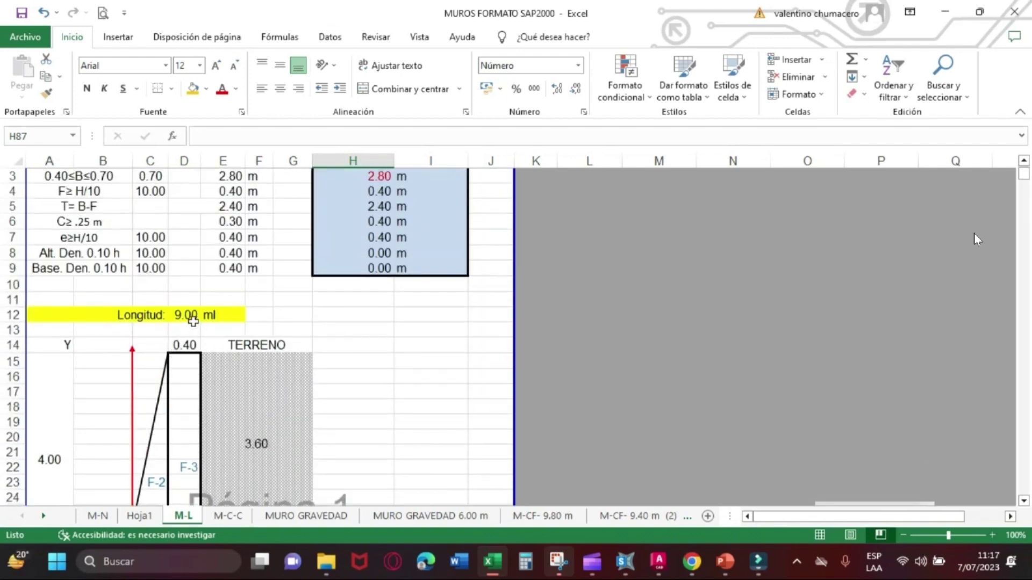
{"action": "scroll", "coordinate": [371, 403], "scroll_direction": "down", "scroll_amount": 20}
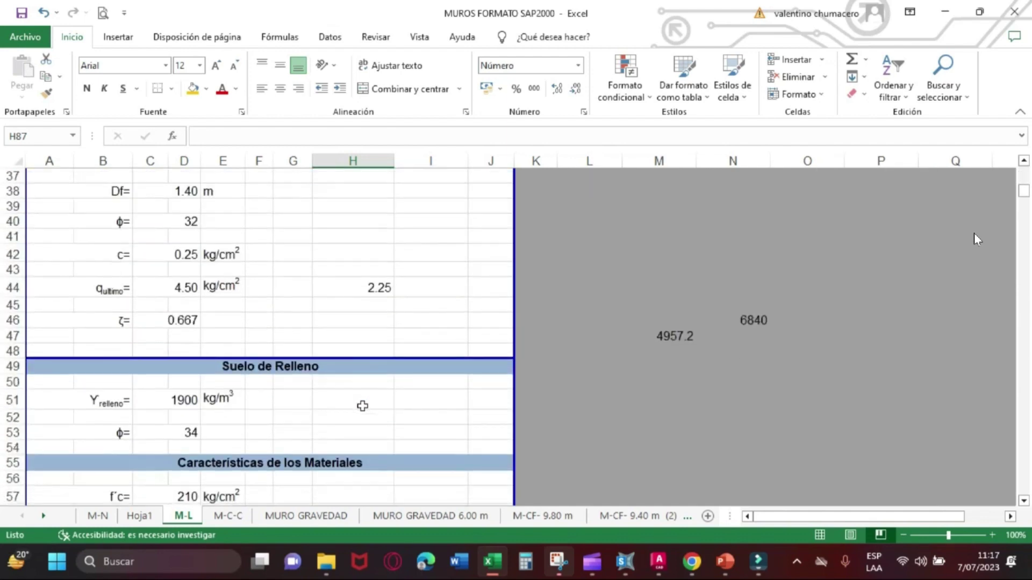
{"action": "scroll", "coordinate": [361, 404], "scroll_direction": "down", "scroll_amount": 17}
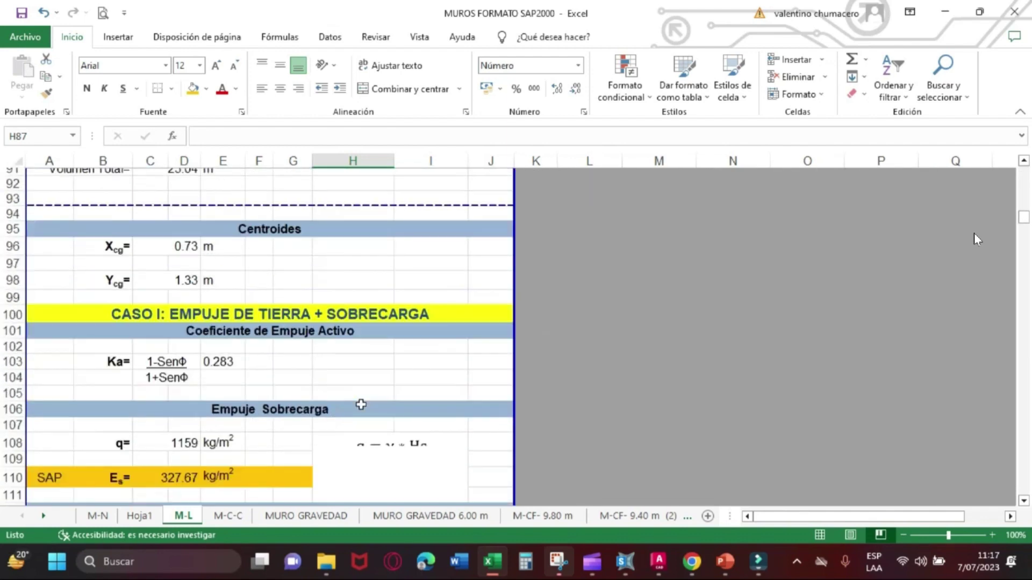
{"action": "scroll", "coordinate": [361, 405], "scroll_direction": "up", "scroll_amount": 20}
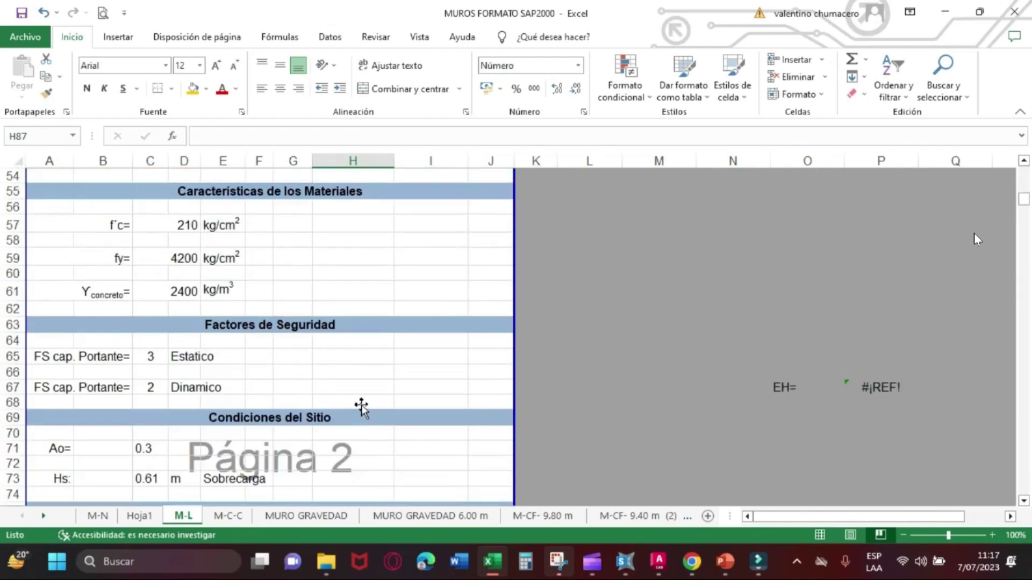
Compare the formulas of Peso Unitario and Peso Total in the stabilizing weights section
{"action": "left_click", "coordinate": [1023, 500]}
{"action": "left_click", "coordinate": [1023, 501]}
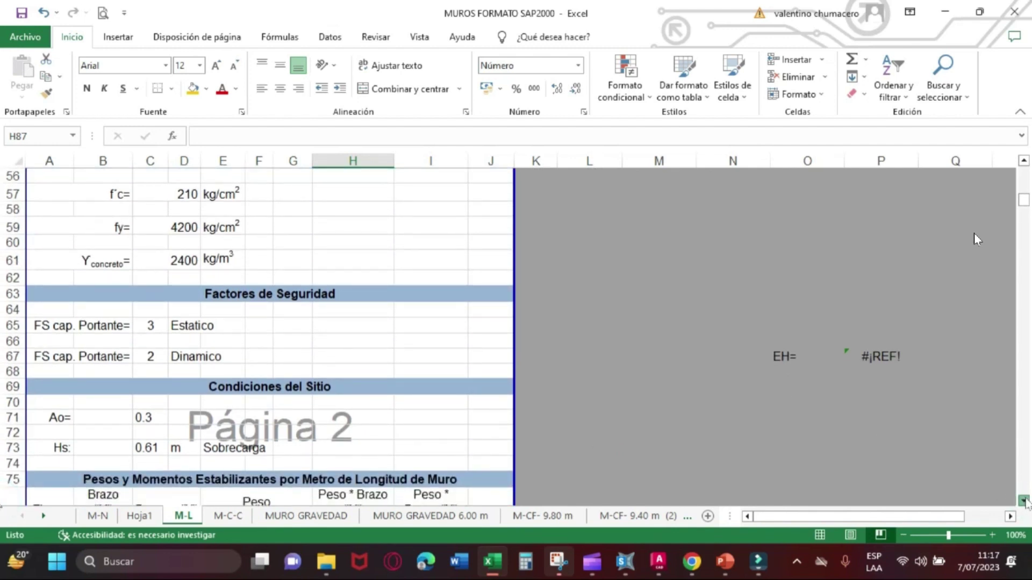
{"action": "left_click", "coordinate": [1024, 501]}
{"action": "left_click", "coordinate": [1023, 501]}
{"action": "left_click_drag", "start_coordinate": [1023, 201], "coordinate": [1024, 213]}
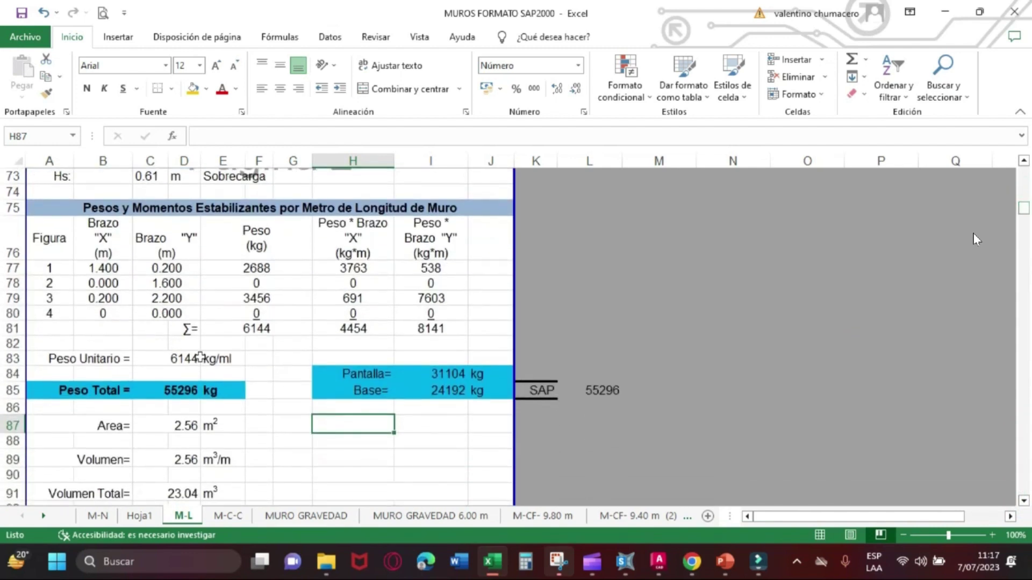
{"action": "left_click", "coordinate": [185, 358]}
{"action": "left_click", "coordinate": [173, 394]}
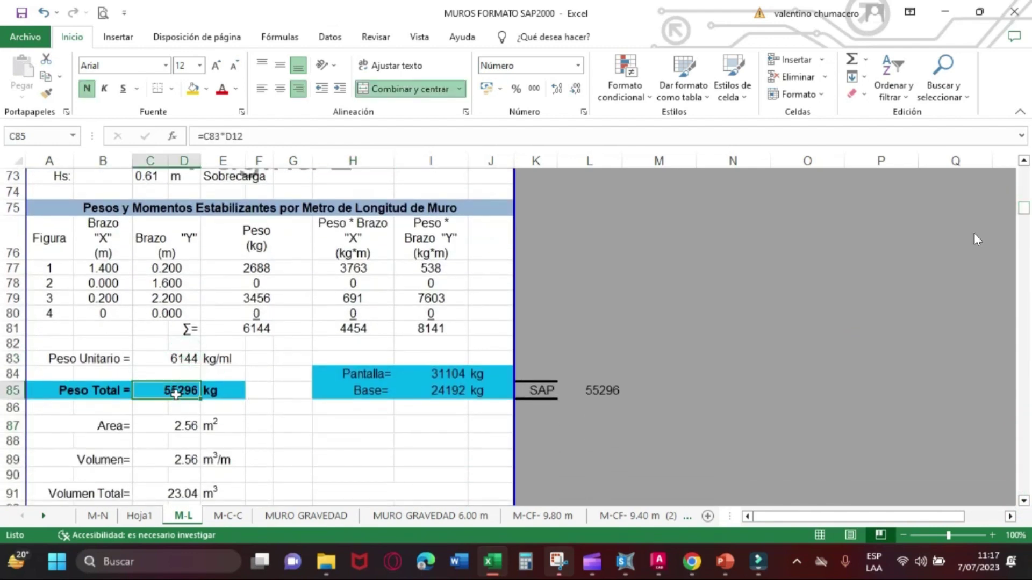
{"action": "left_click", "coordinate": [160, 357]}
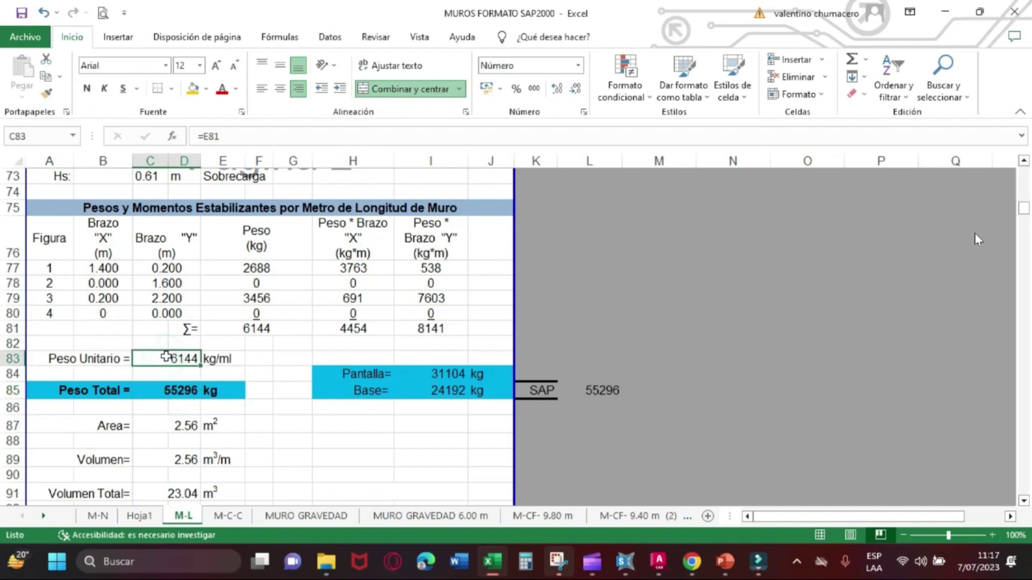
{"action": "left_click", "coordinate": [158, 392]}
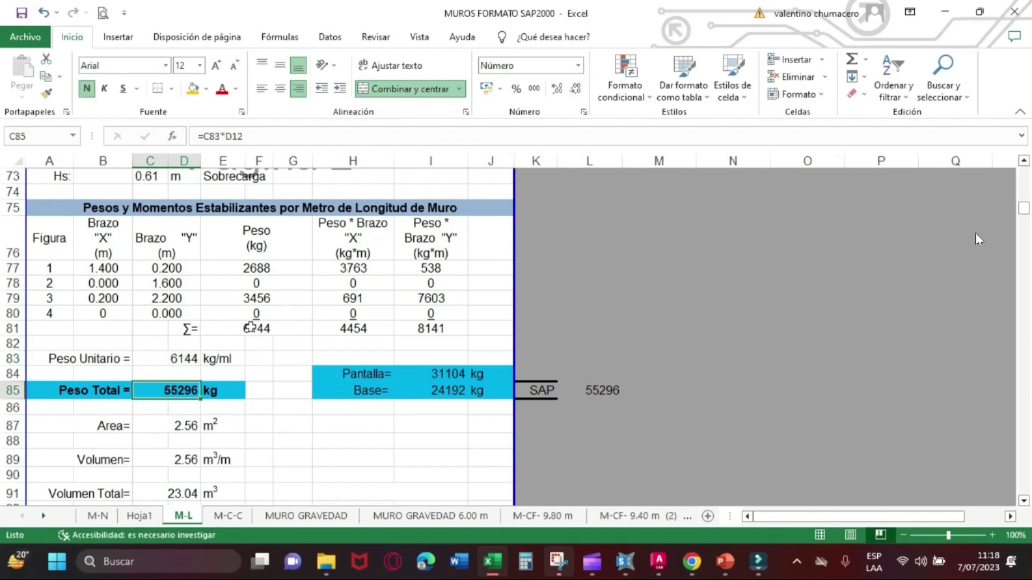
Review the surcharge and backfill weights, the backfill's active thrust, and the resultant of the vertical forces
{"action": "scroll", "coordinate": [440, 380], "scroll_direction": "down", "scroll_amount": 11}
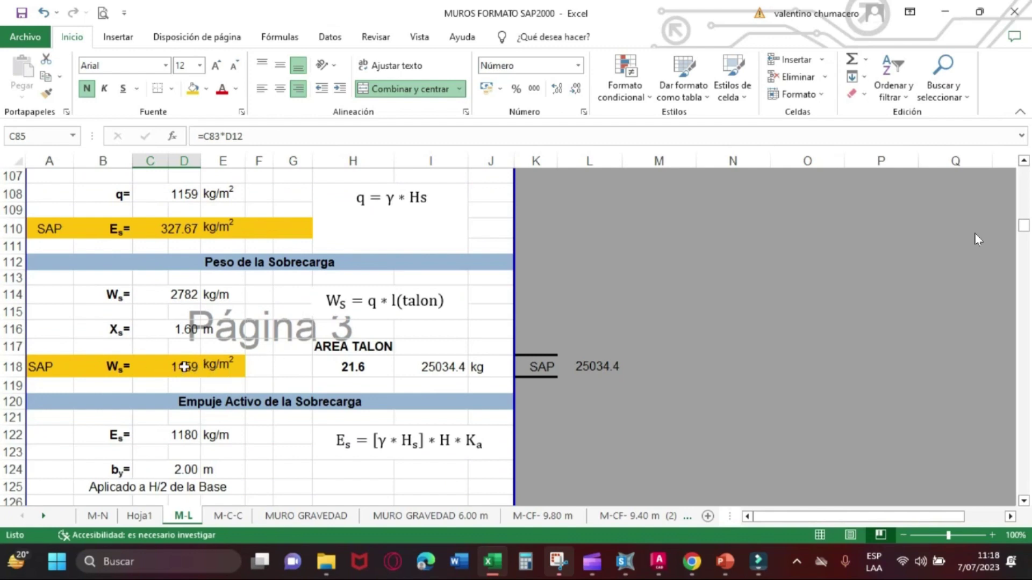
{"action": "scroll", "coordinate": [184, 366], "scroll_direction": "down", "scroll_amount": 7}
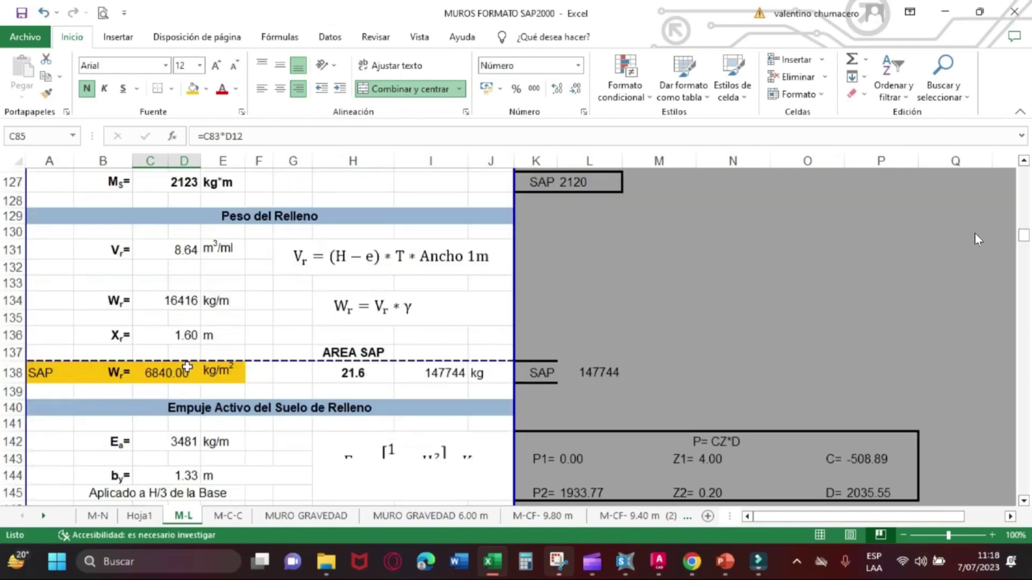
{"action": "scroll", "coordinate": [186, 366], "scroll_direction": "down", "scroll_amount": 5}
{"action": "scroll", "coordinate": [187, 366], "scroll_direction": "up", "scroll_amount": 4}
{"action": "scroll", "coordinate": [187, 366], "scroll_direction": "up", "scroll_amount": 2}
{"action": "scroll", "coordinate": [868, 237], "scroll_direction": "down", "scroll_amount": 6}
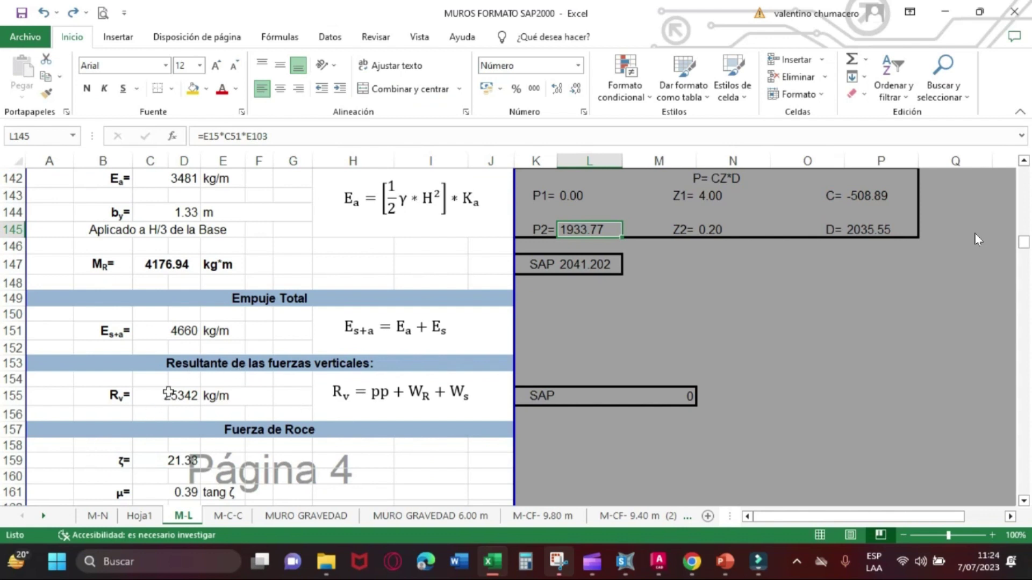
Open the vertical resultant Rv formula in C155 and trace its references to the backfill, surcharge and unit wall weights
{"action": "left_click", "coordinate": [168, 392]}
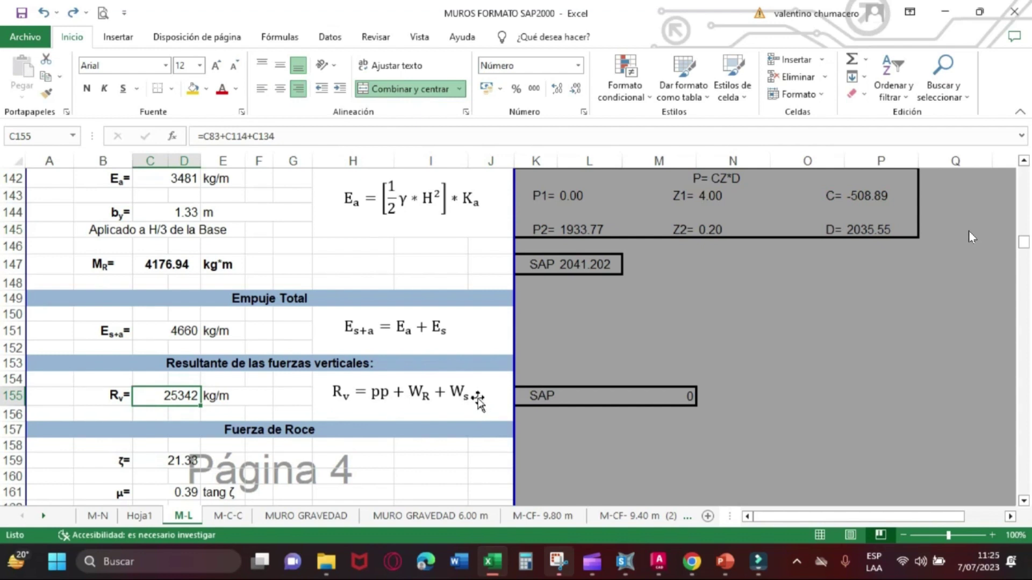
{"action": "double_click", "coordinate": [166, 396]}
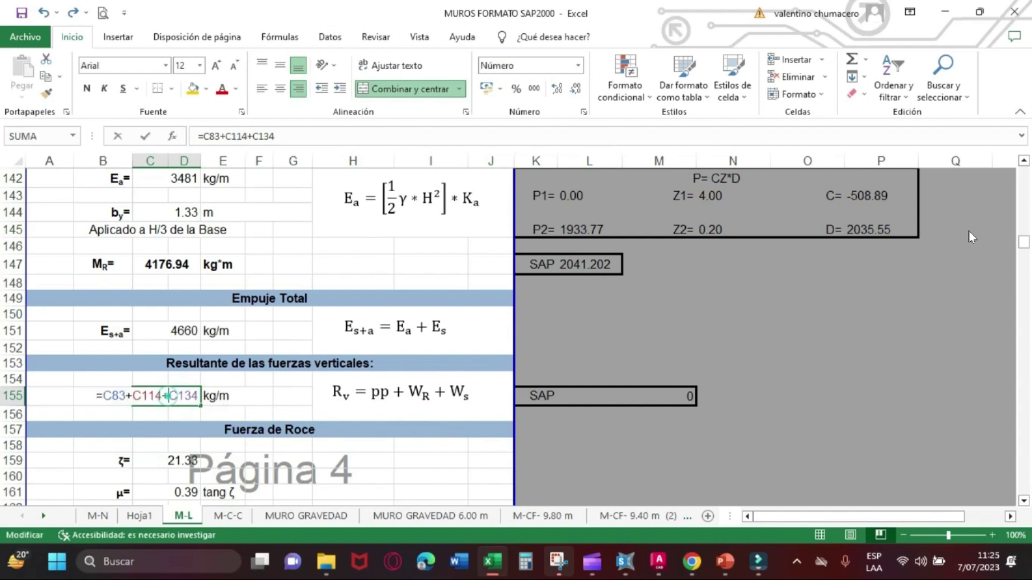
{"action": "scroll", "coordinate": [166, 396], "scroll_direction": "up", "scroll_amount": 6}
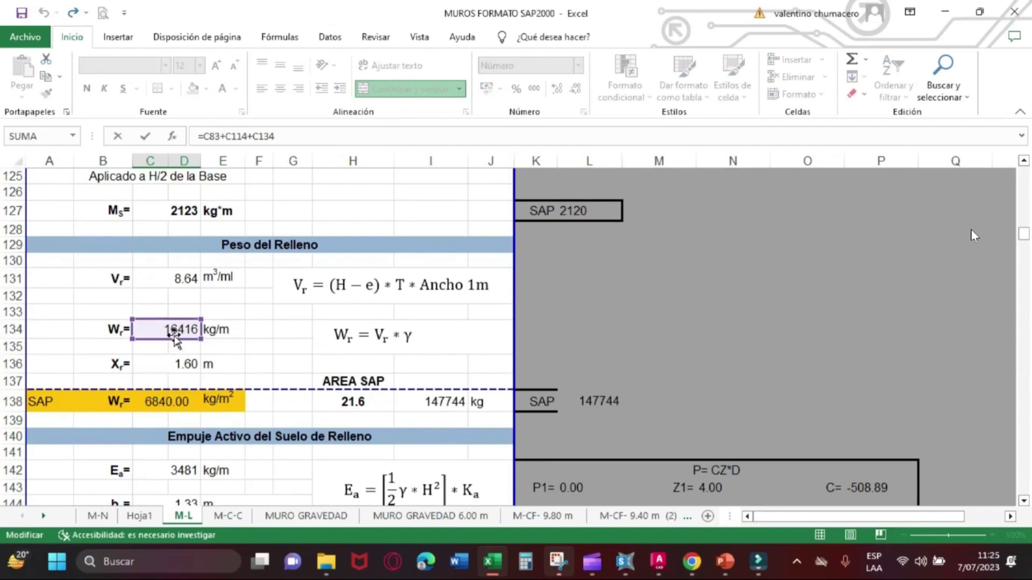
{"action": "scroll", "coordinate": [168, 340], "scroll_direction": "up", "scroll_amount": 6}
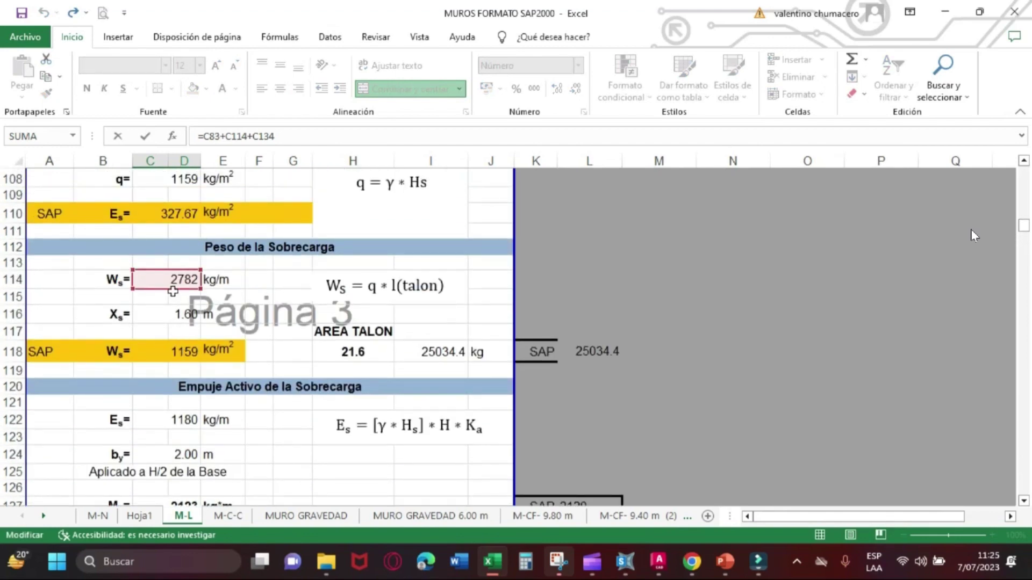
{"action": "scroll", "coordinate": [173, 291], "scroll_direction": "up", "scroll_amount": 11}
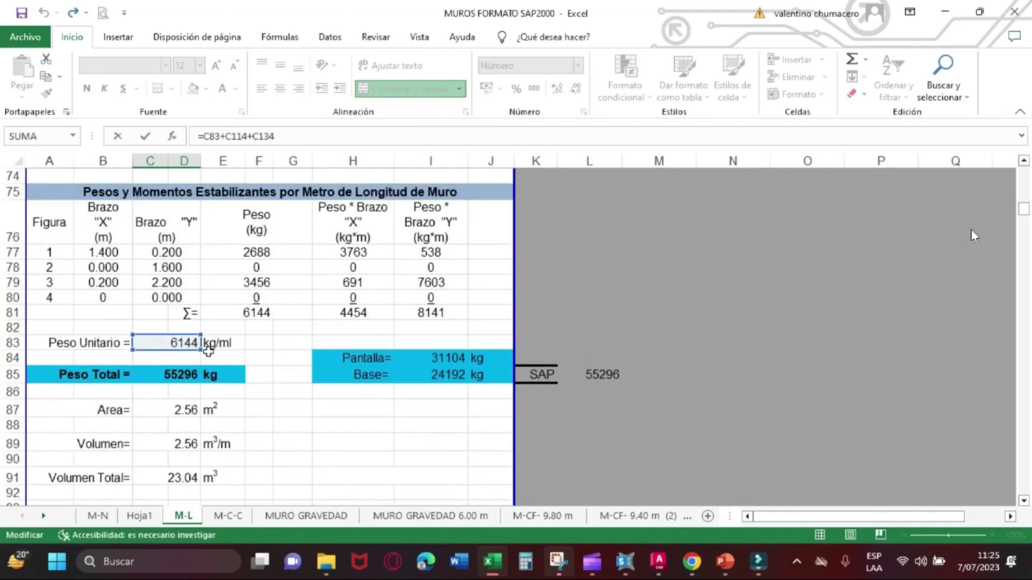
Leave the Rv formula in C155 and view the vertical resultant section together with its SAP comparison row
{"action": "key", "text": "Escape"}
{"action": "scroll", "coordinate": [971, 231], "scroll_direction": "up", "scroll_amount": 6}
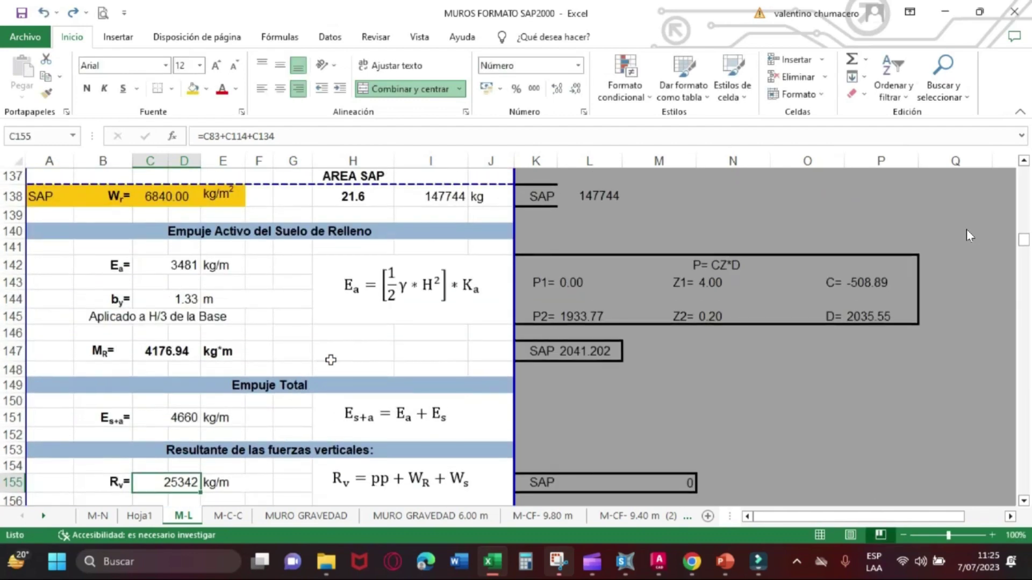
{"action": "scroll", "coordinate": [965, 232], "scroll_direction": "down", "scroll_amount": 2}
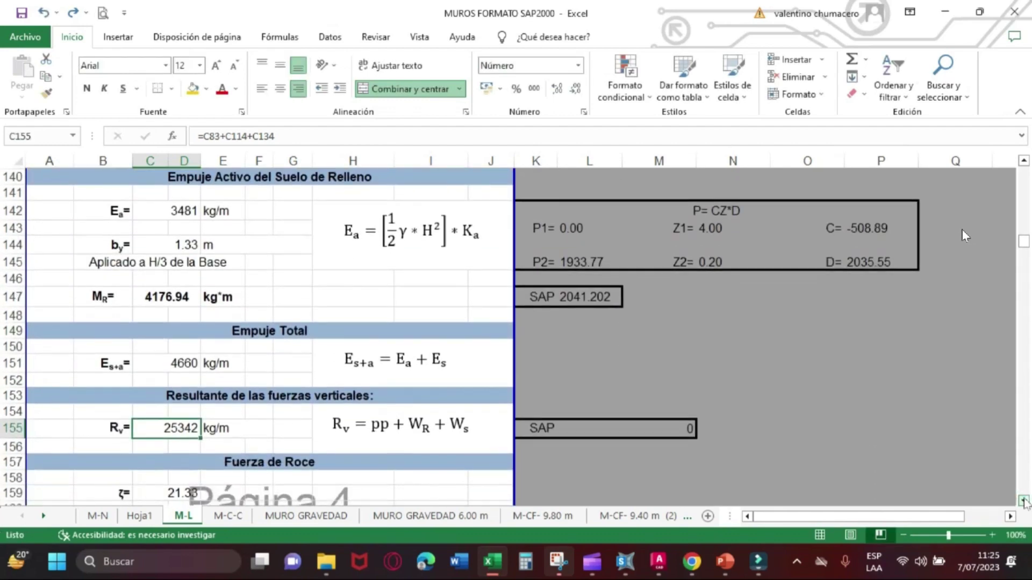
Switch to SAP2000 and create a new load combination named REACCIONES VERTICALES
{"action": "left_click", "coordinate": [625, 570]}
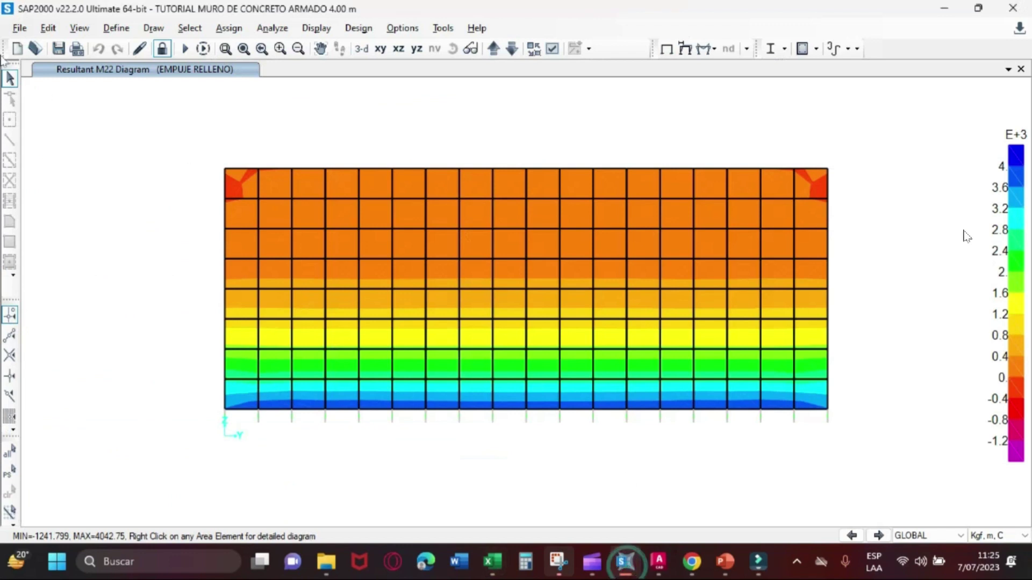
{"action": "left_click", "coordinate": [115, 28]}
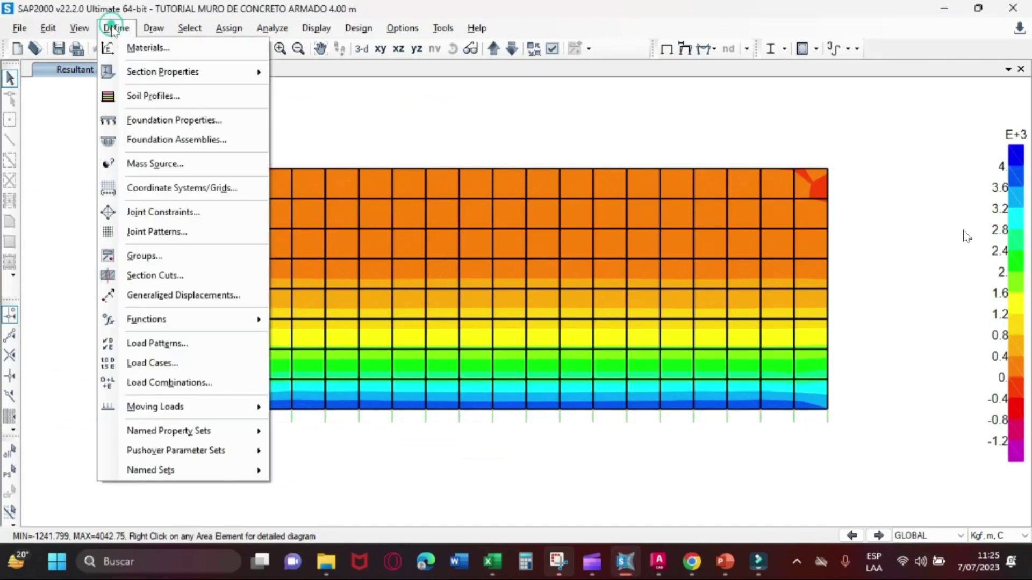
{"action": "left_click", "coordinate": [178, 383]}
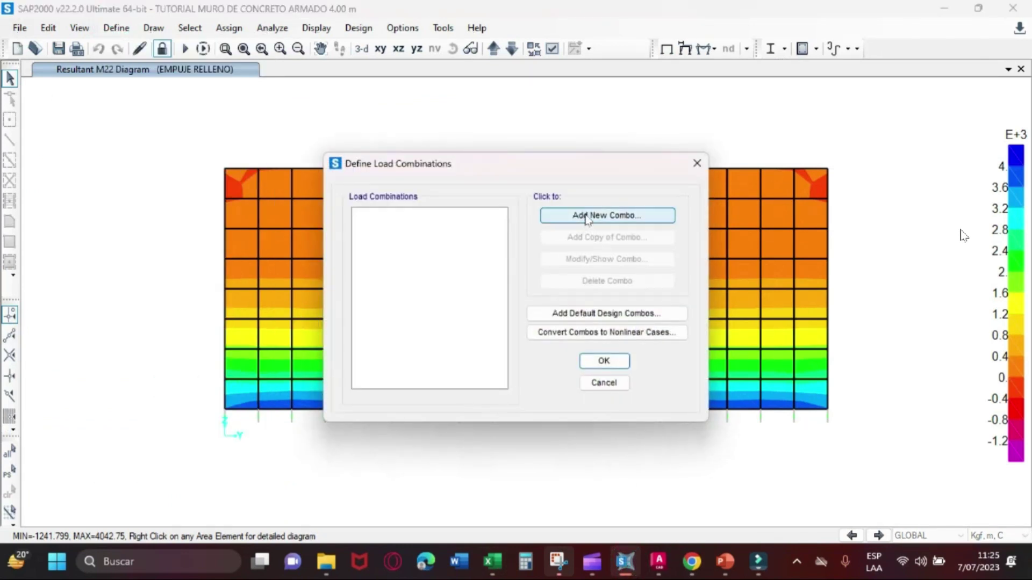
{"action": "left_click", "coordinate": [585, 215]}
{"action": "left_click", "coordinate": [596, 152]}
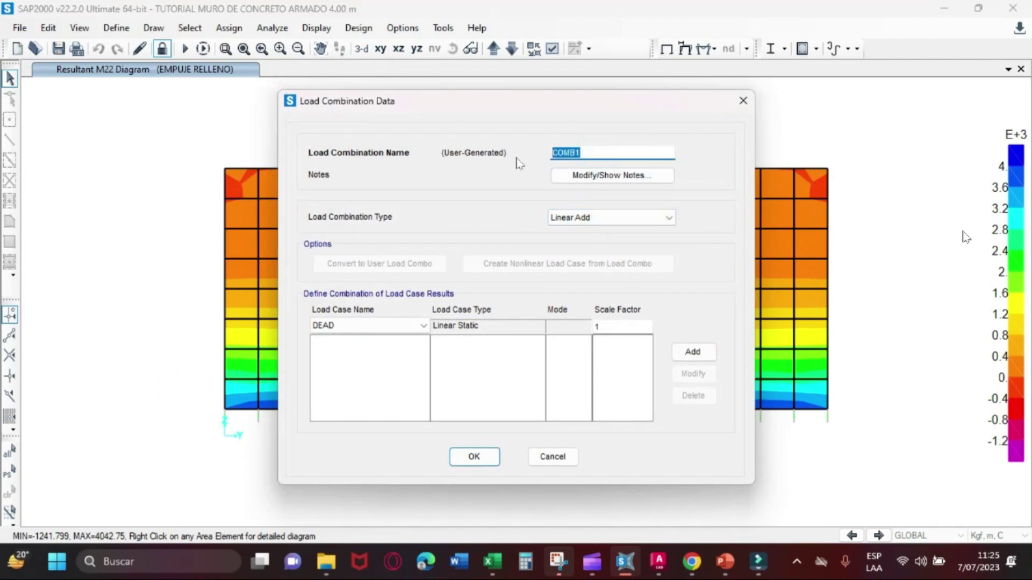
{"action": "type", "text": "REACCIONES VERTICALES"}
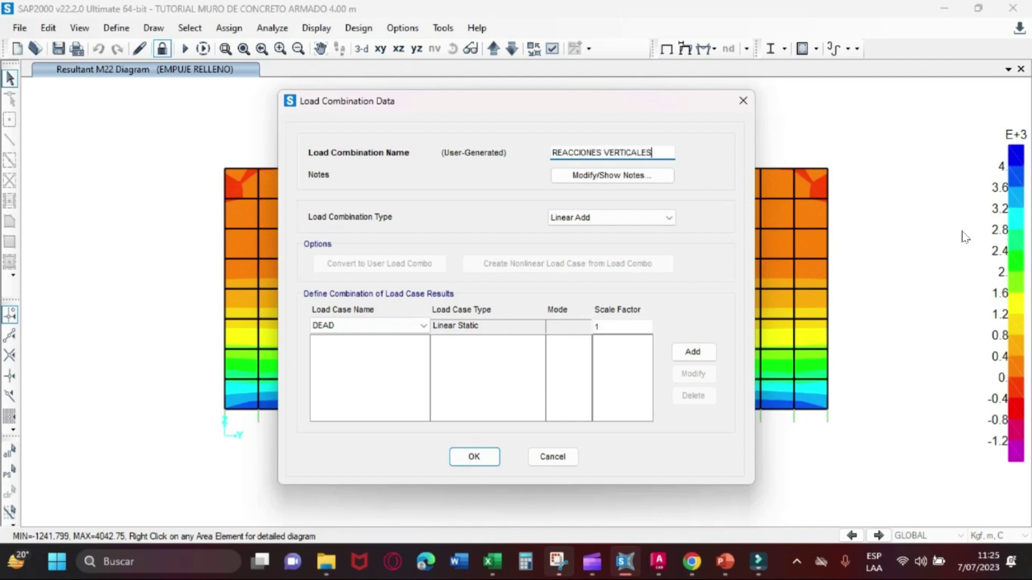
Add the DEAD, PESO RELLENO and PESO SOBRECARGA load cases with scale factor 1 and save the combination
{"action": "left_click", "coordinate": [692, 352]}
{"action": "left_click", "coordinate": [424, 329]}
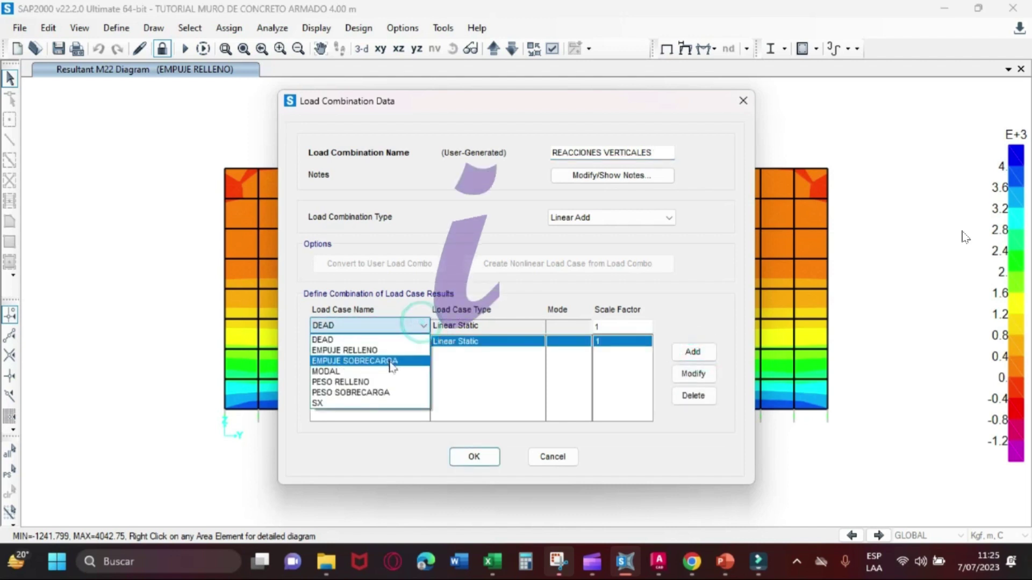
{"action": "left_click", "coordinate": [423, 378]}
{"action": "left_click", "coordinate": [693, 351]}
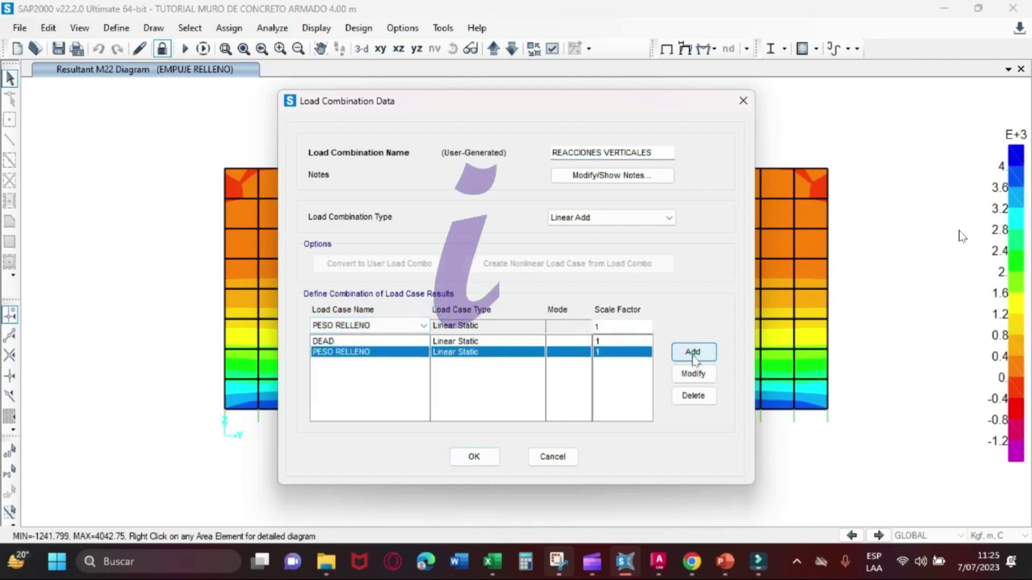
{"action": "left_click", "coordinate": [423, 327]}
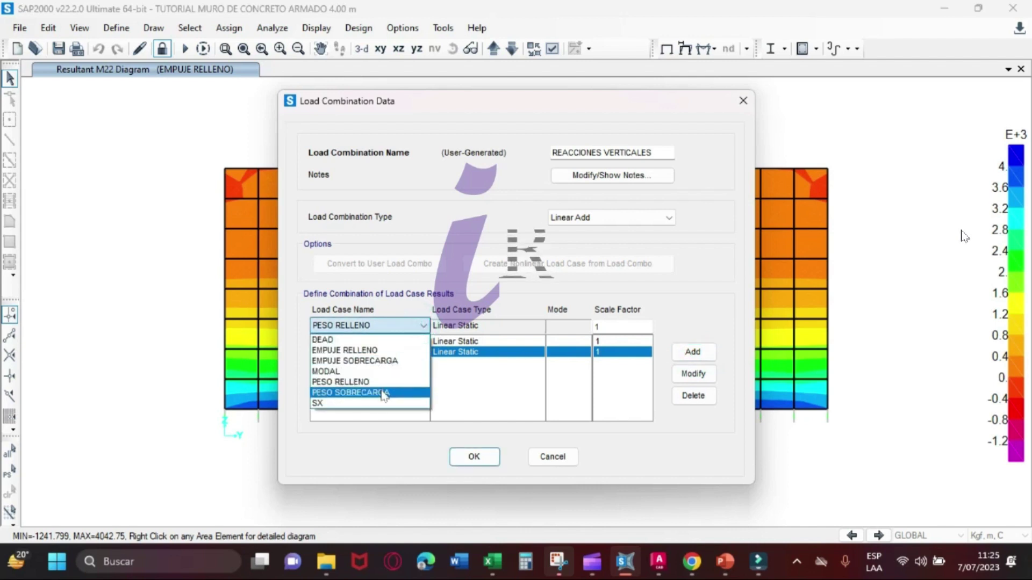
{"action": "left_click", "coordinate": [379, 391]}
{"action": "left_click", "coordinate": [695, 358]}
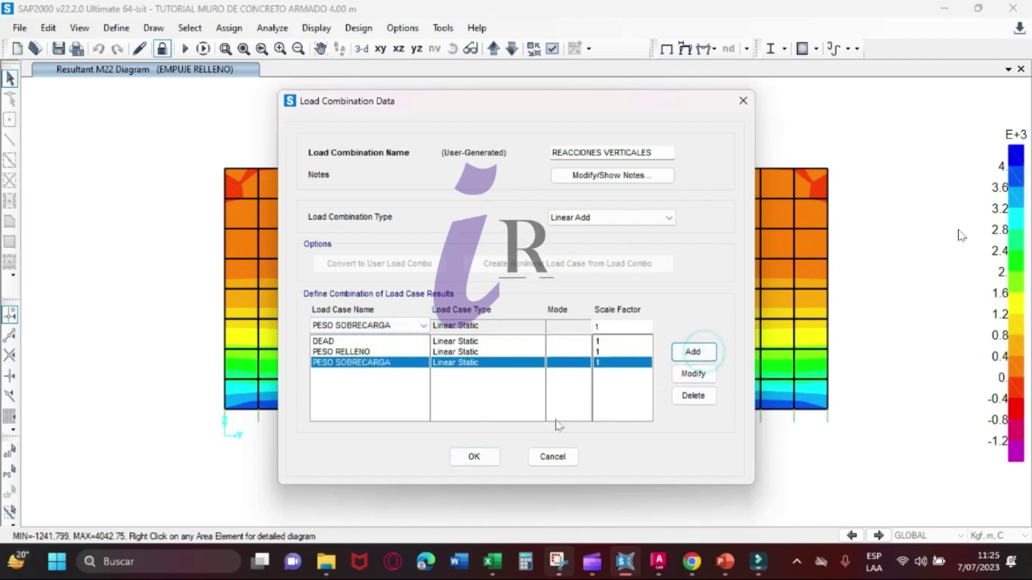
{"action": "left_click", "coordinate": [495, 454]}
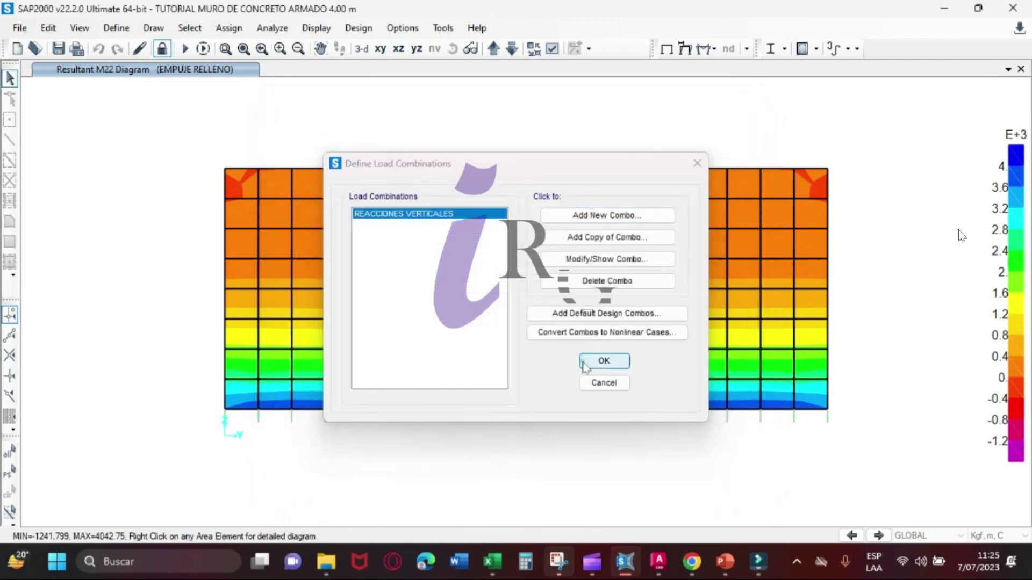
{"action": "left_click", "coordinate": [604, 361]}
Show the Base Reactions table and copy the GlobalFZ value of the REACCIONES VERTICALES combination
{"action": "left_click", "coordinate": [316, 28]}
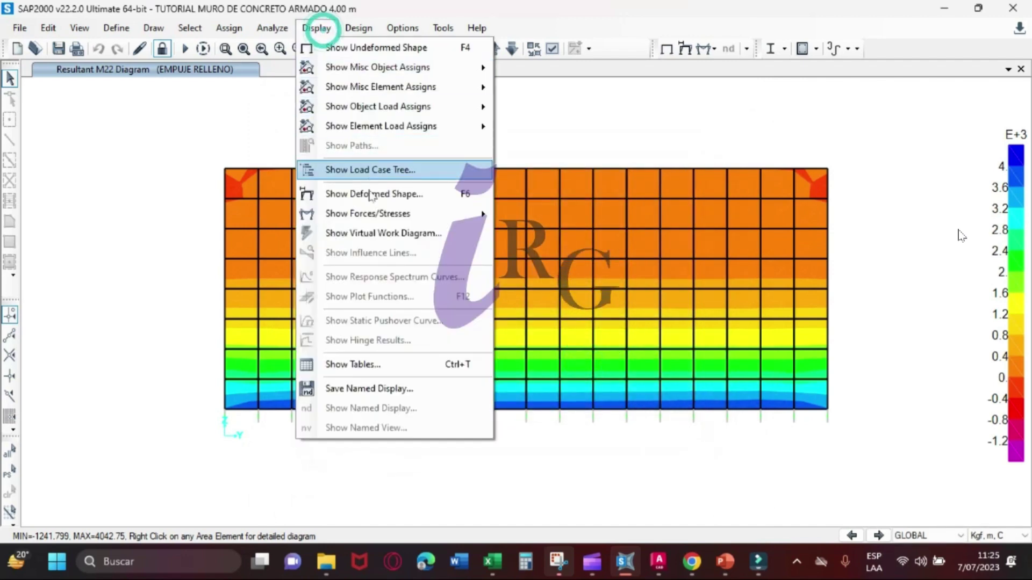
{"action": "left_click", "coordinate": [368, 360]}
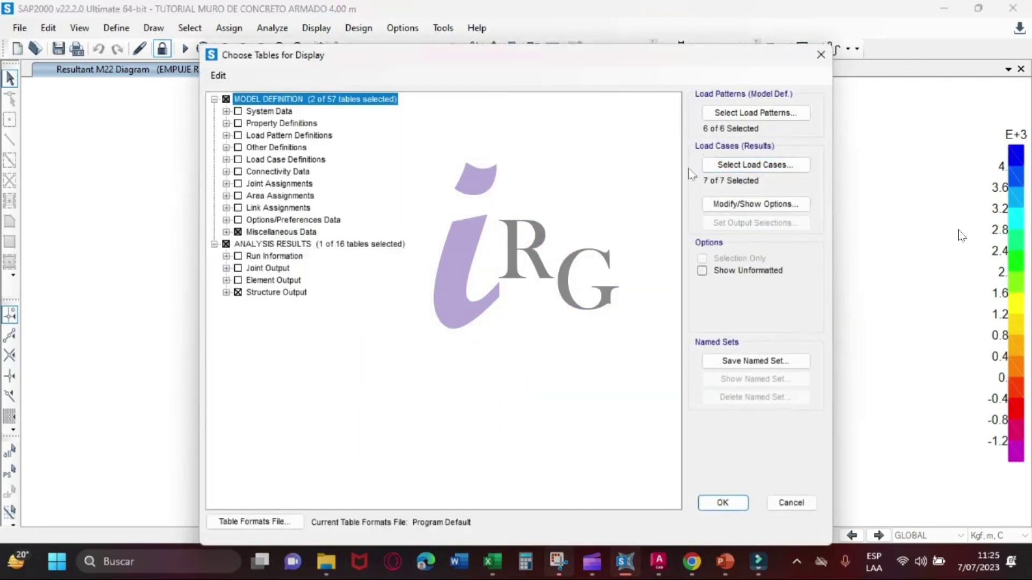
{"action": "left_click", "coordinate": [721, 502]}
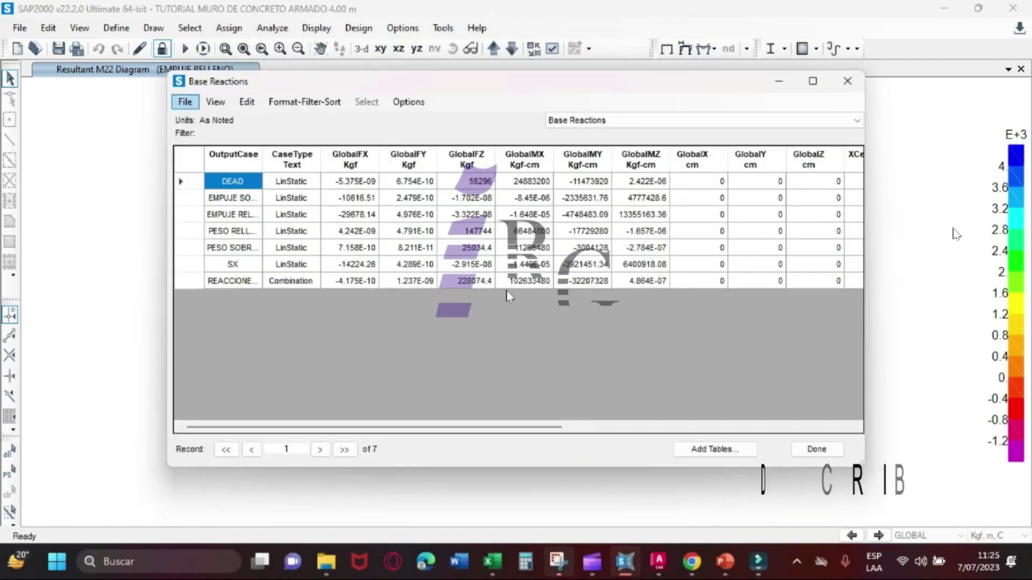
{"action": "left_click", "coordinate": [473, 282]}
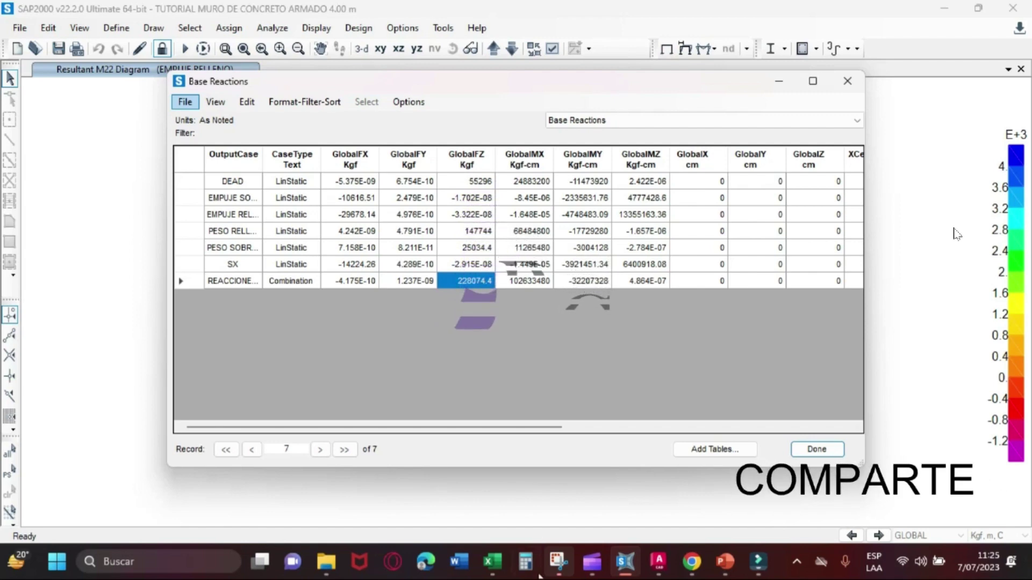
Switch to Excel and enter the SAP vertical reaction 228074.4 in M155, in the vertical resultant row
{"action": "left_click", "coordinate": [489, 565]}
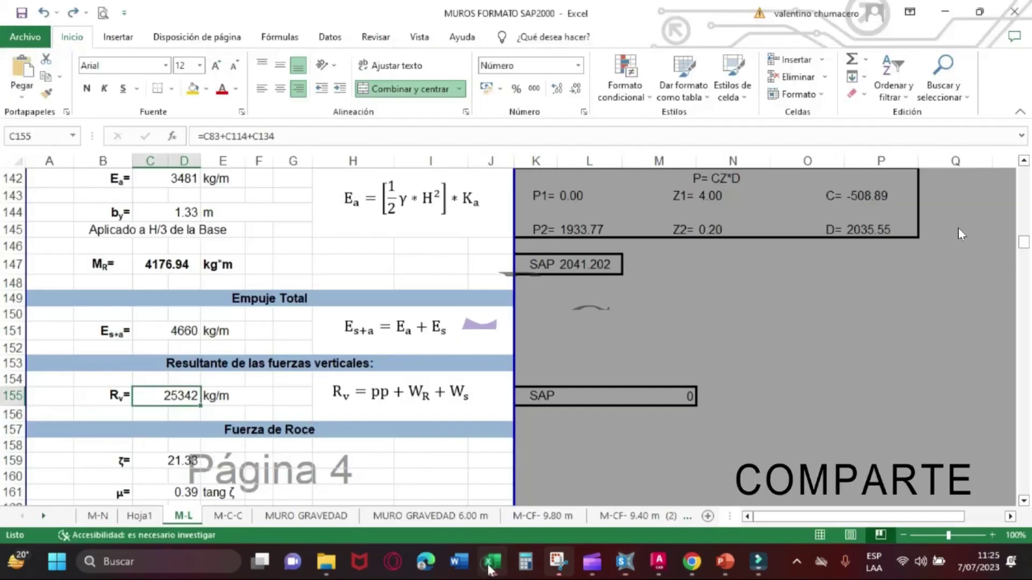
{"action": "left_click", "coordinate": [658, 396]}
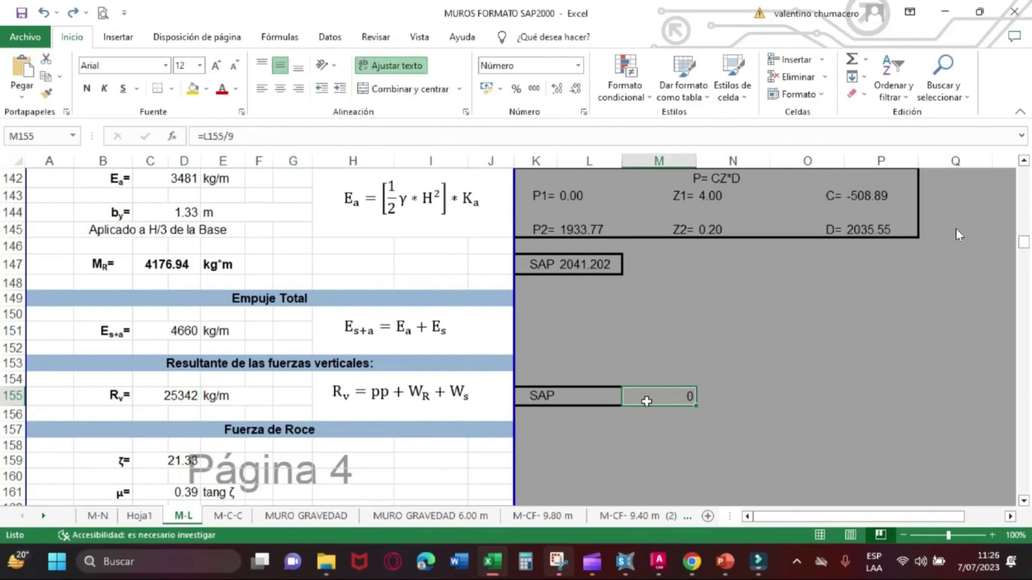
{"action": "type", "text": "228074.4"}
Enter the formula =M155/9 in N155 to obtain the SAP vertical reaction per metre of wall
{"action": "left_click", "coordinate": [745, 401]}
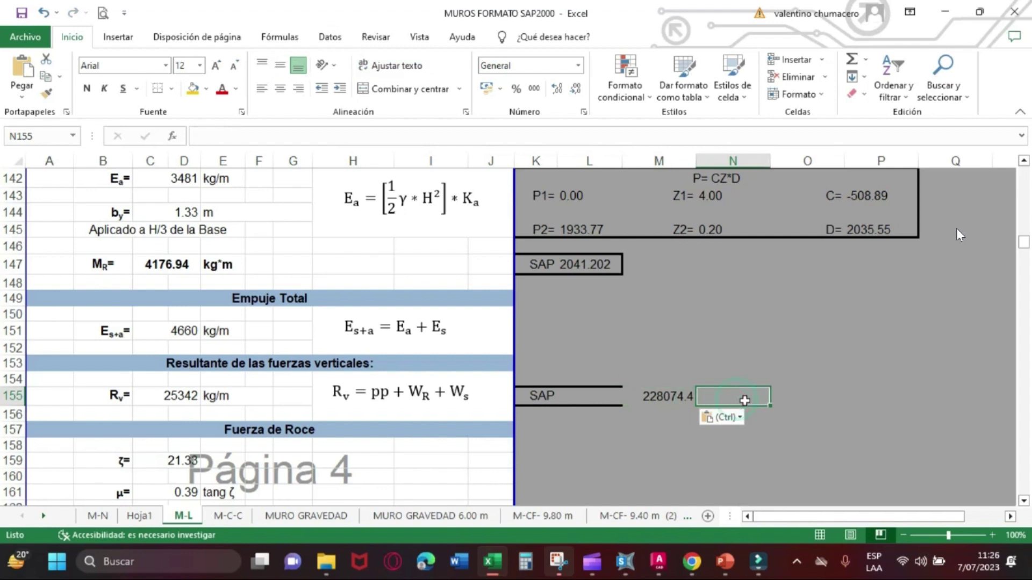
{"action": "type", "text": "="}
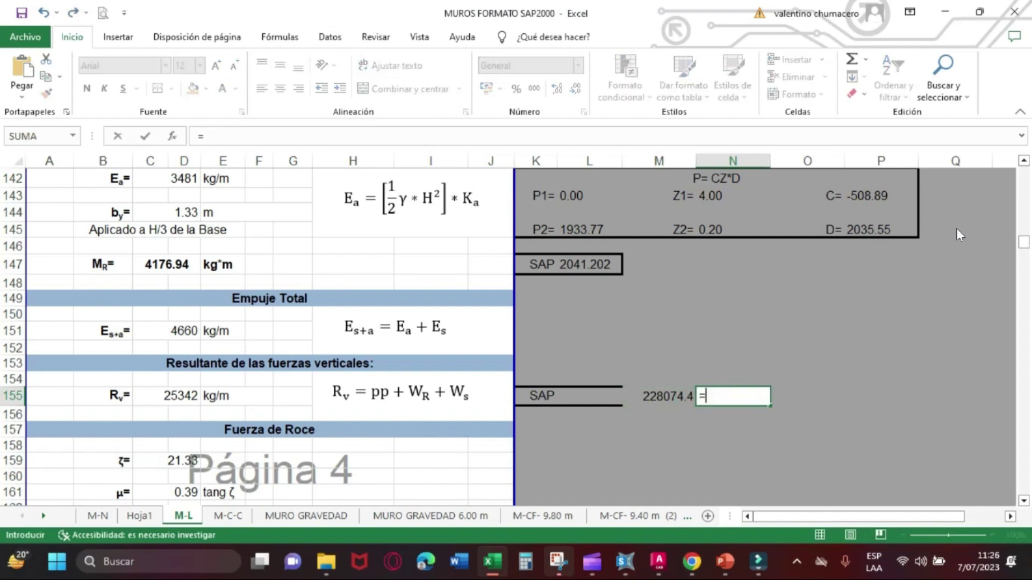
{"action": "left_click", "coordinate": [653, 395]}
{"action": "type", "text": "/"}
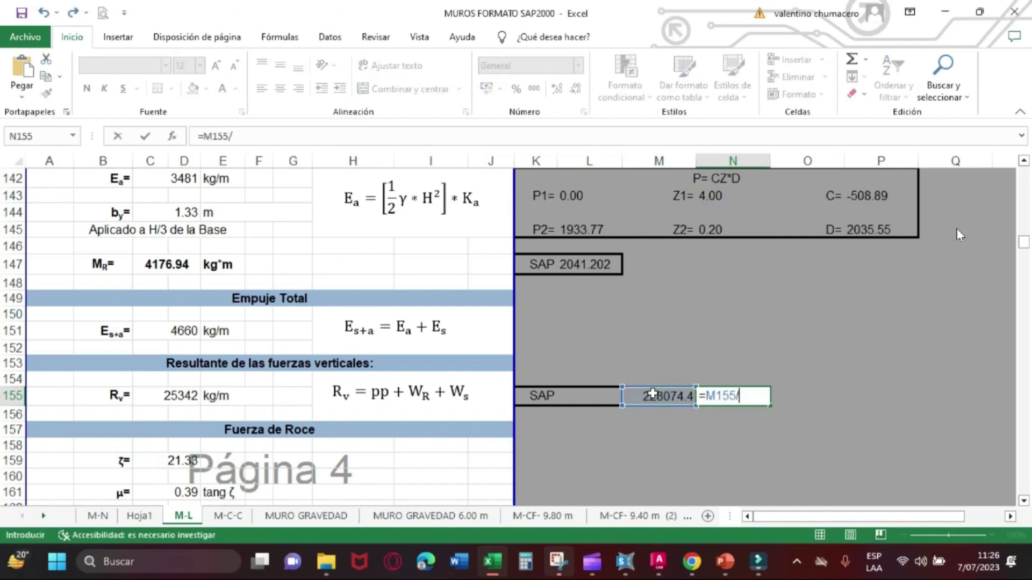
{"action": "type", "text": "9"}
{"action": "key", "text": "Return"}
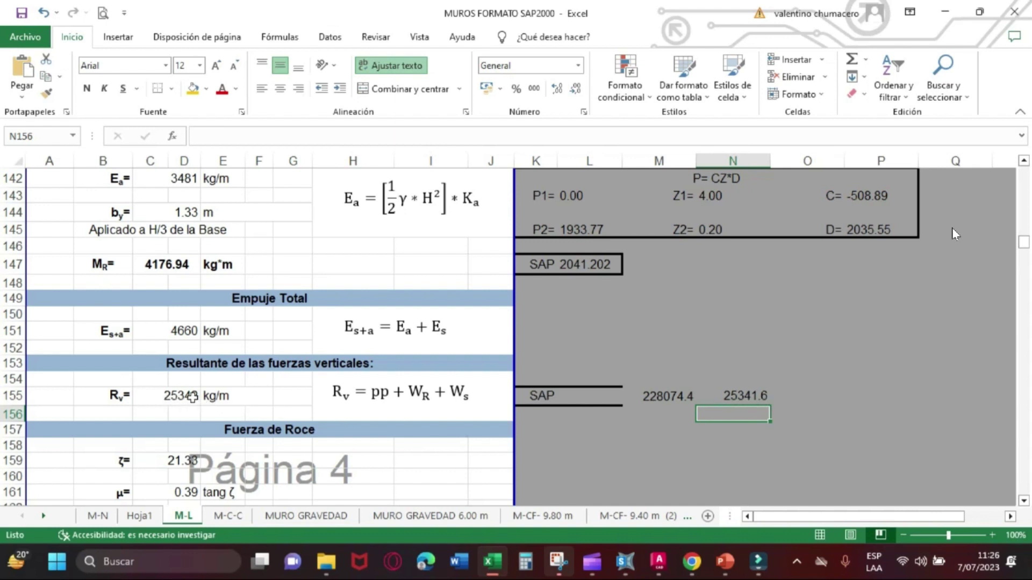
Copy the formatting of the Rv cell C155 onto N155 and left-align the result
{"action": "left_click", "coordinate": [180, 394]}
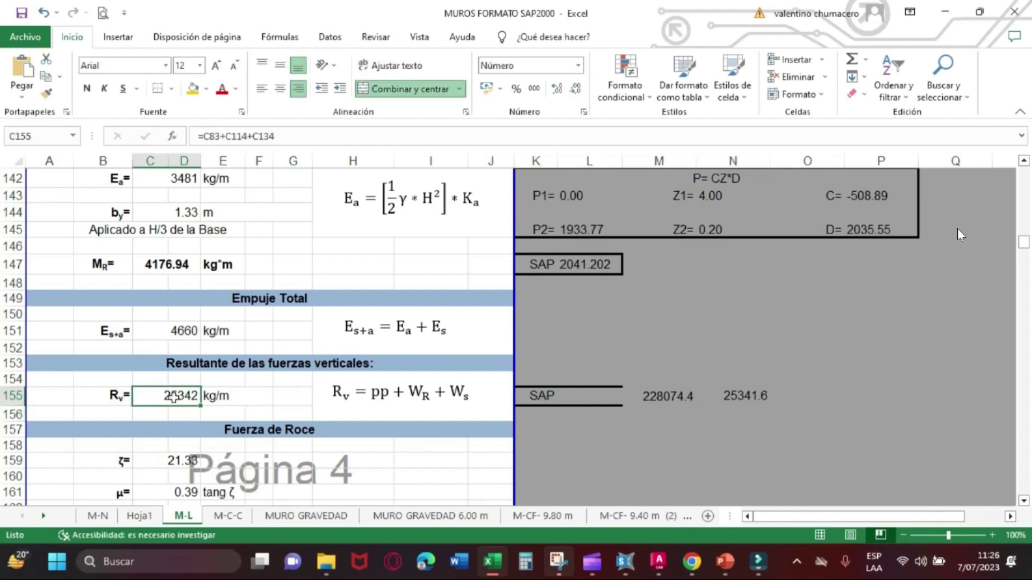
{"action": "left_click", "coordinate": [45, 95]}
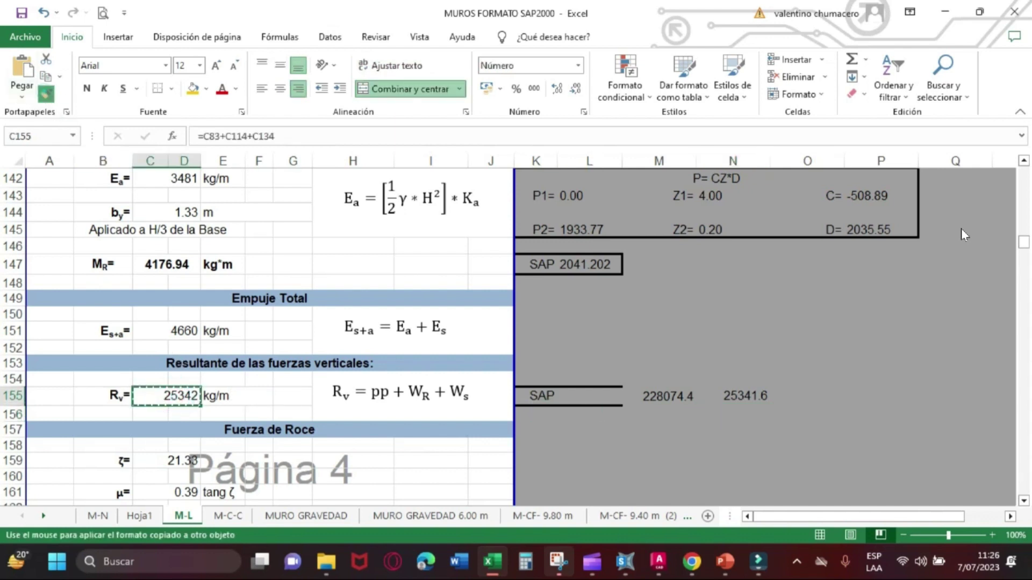
{"action": "left_click", "coordinate": [740, 396]}
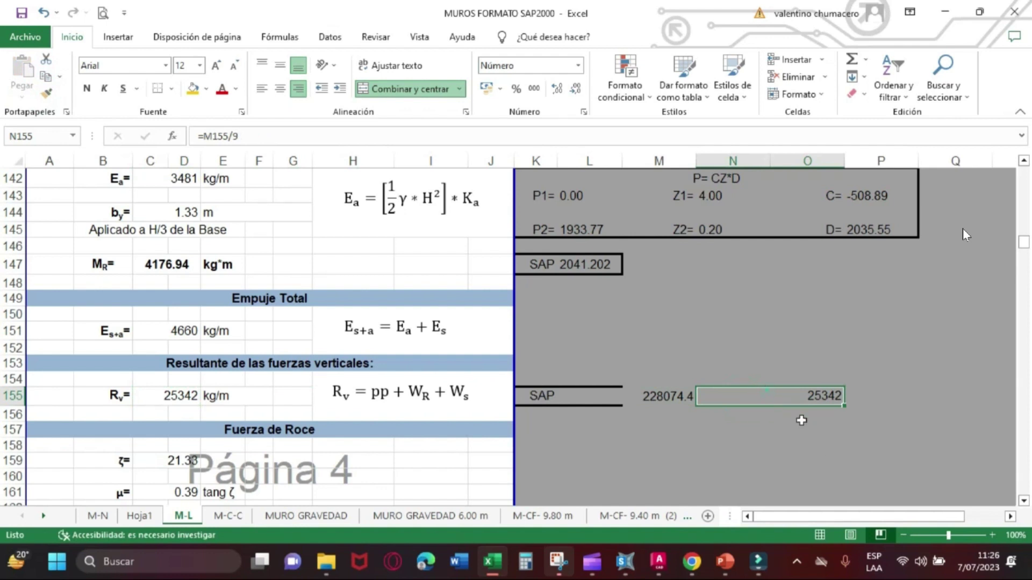
{"action": "left_click", "coordinate": [766, 390]}
{"action": "left_click", "coordinate": [261, 89]}
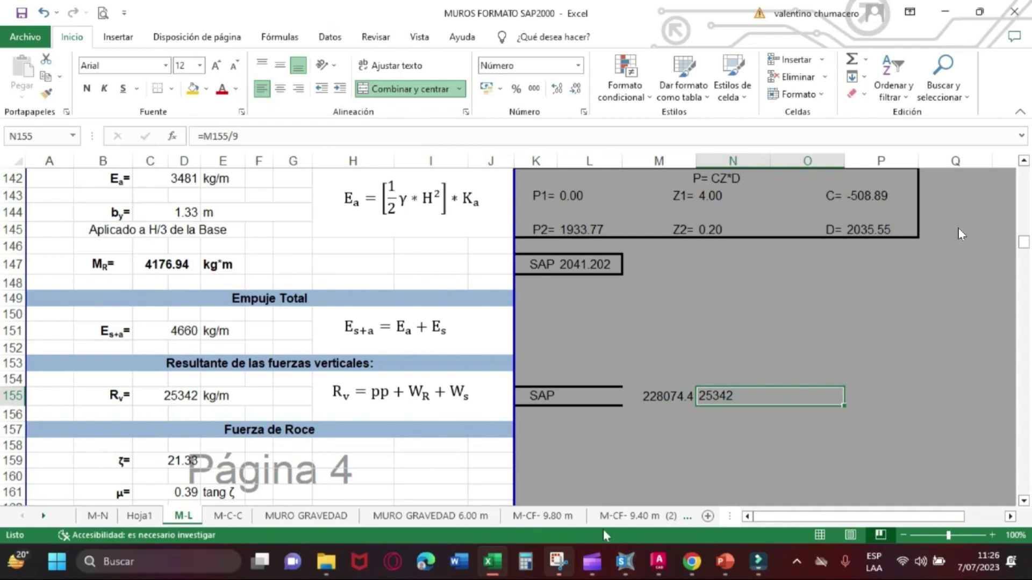
Check the total SAP reaction in M155 and the per-metre formula in N155 against the calculated Rv
{"action": "left_click", "coordinate": [648, 440]}
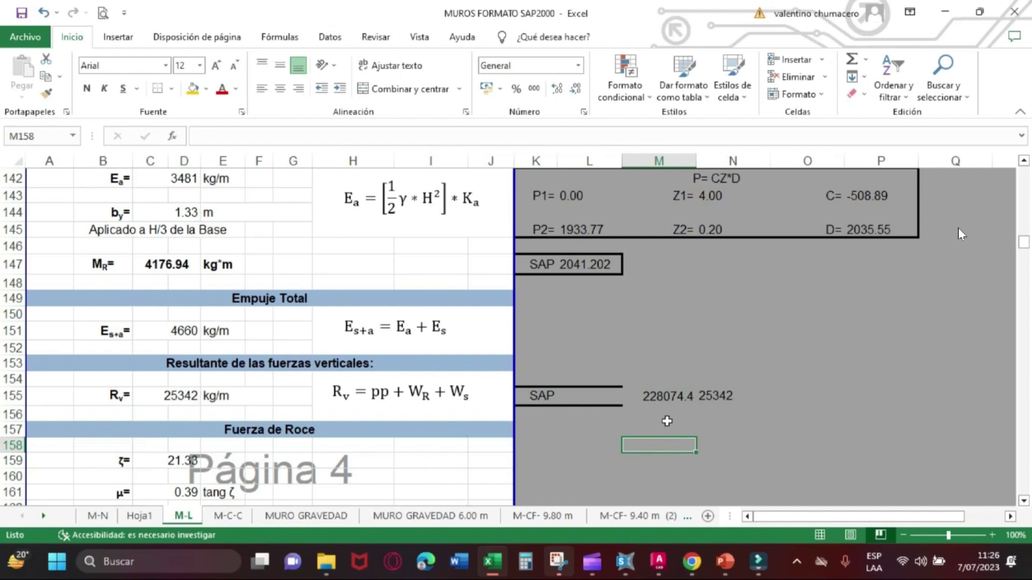
{"action": "left_click", "coordinate": [669, 400]}
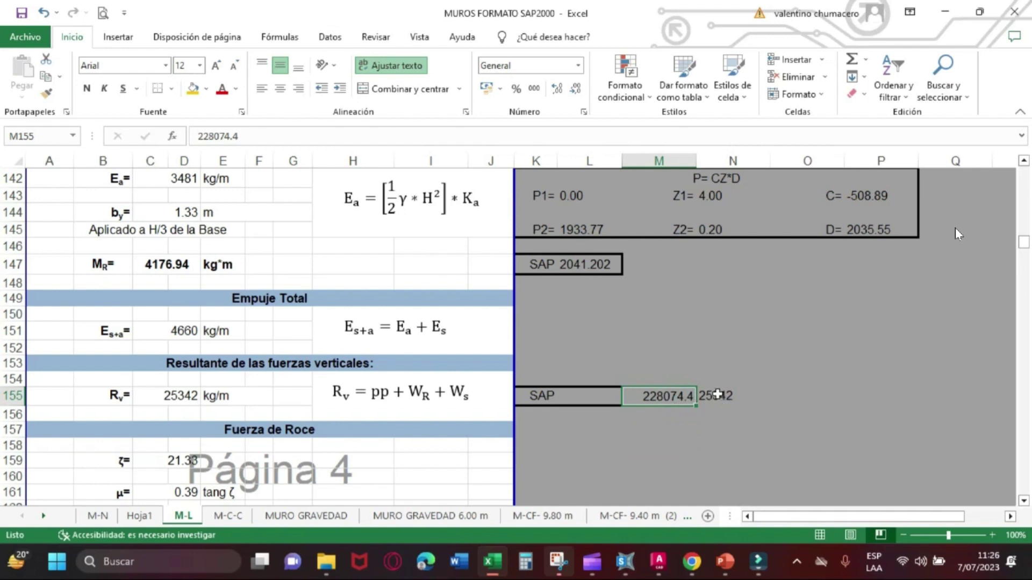
{"action": "left_click", "coordinate": [718, 396]}
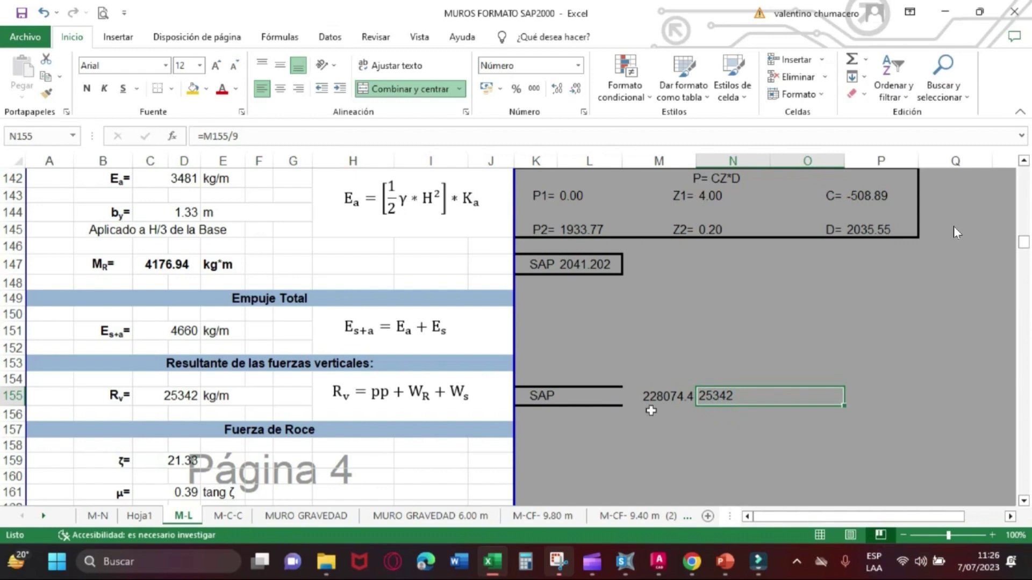
Close the Base Reactions table in SAP2000 and return to the Excel workbook
{"action": "left_click", "coordinate": [629, 562]}
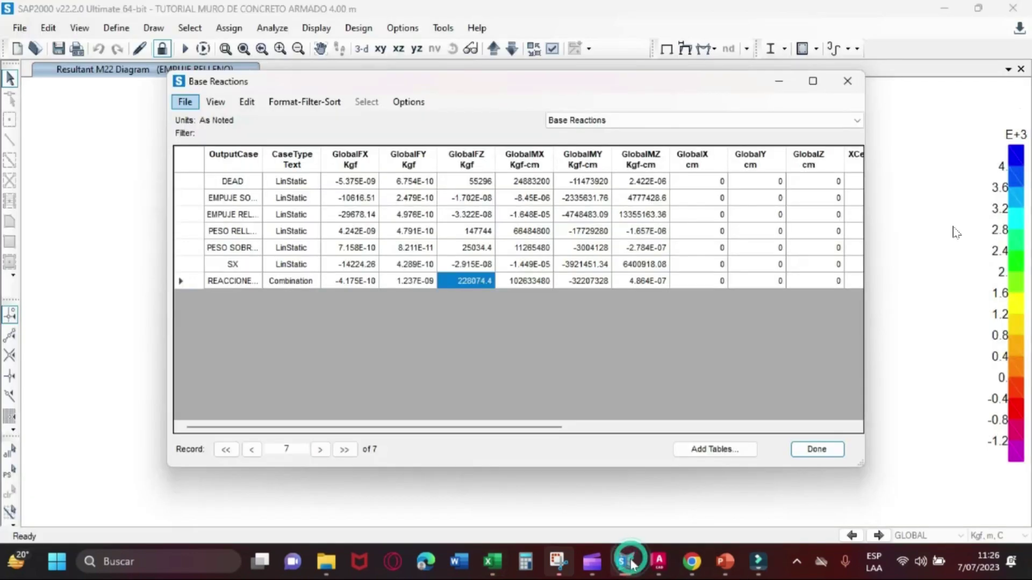
{"action": "left_click", "coordinate": [848, 80]}
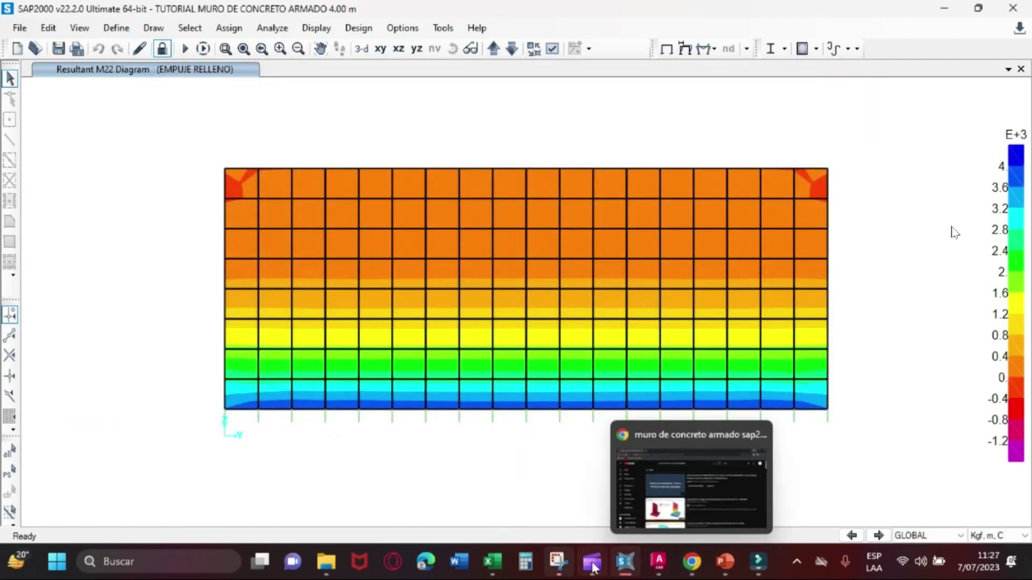
{"action": "left_click", "coordinate": [492, 561]}
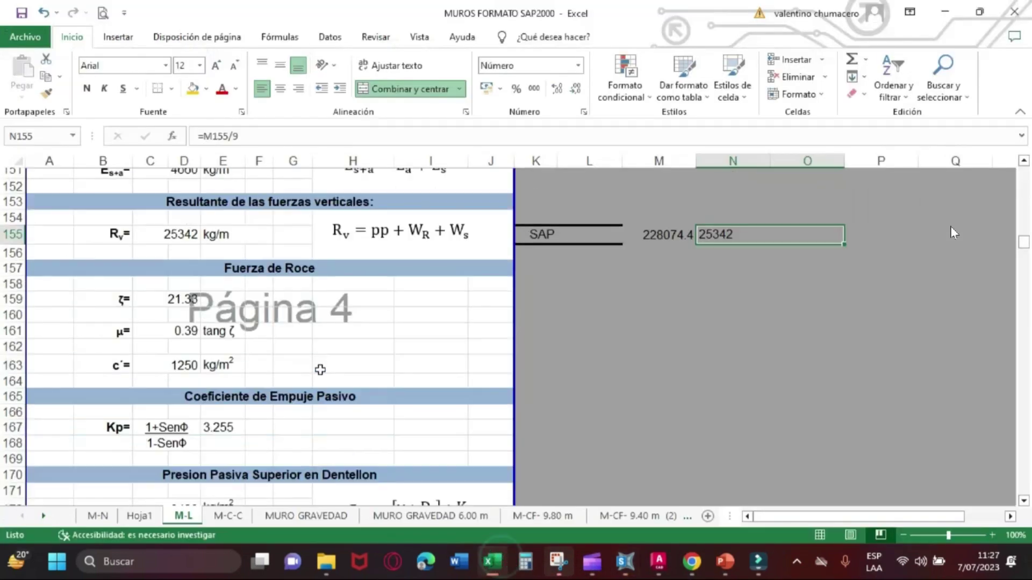
Look over the base pressure diagram and seismic case, and review the backfill weight, surcharge thrust and active thrust coefficient sections
{"action": "scroll", "coordinate": [950, 227], "scroll_direction": "down", "scroll_amount": 20}
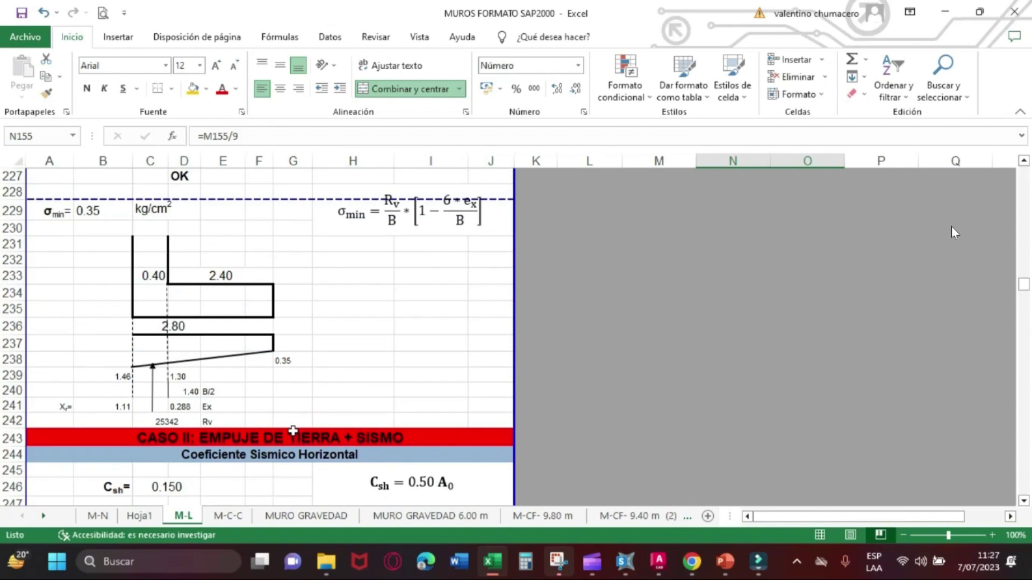
{"action": "scroll", "coordinate": [293, 430], "scroll_direction": "up", "scroll_amount": 20}
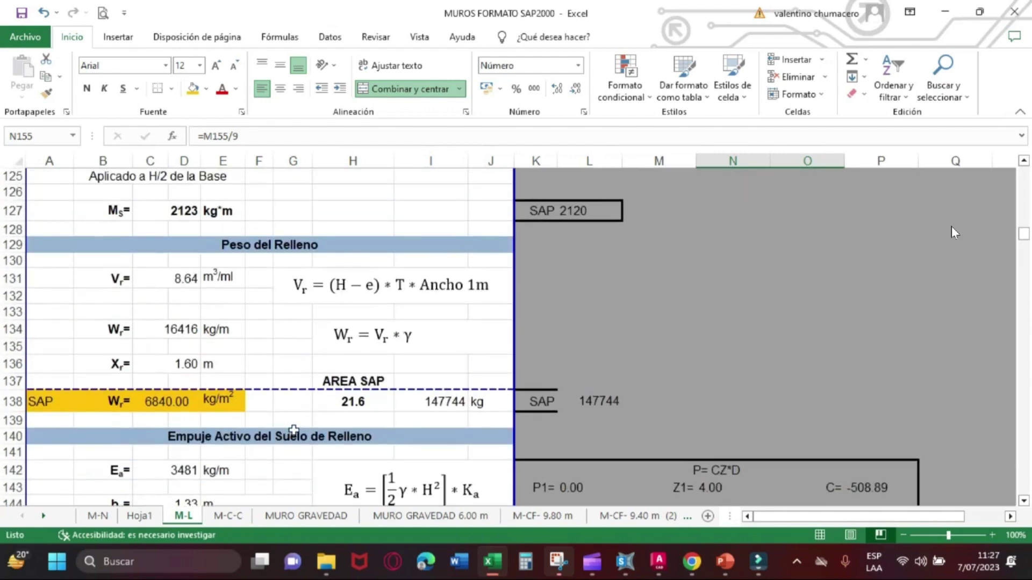
{"action": "scroll", "coordinate": [293, 429], "scroll_direction": "up", "scroll_amount": 11}
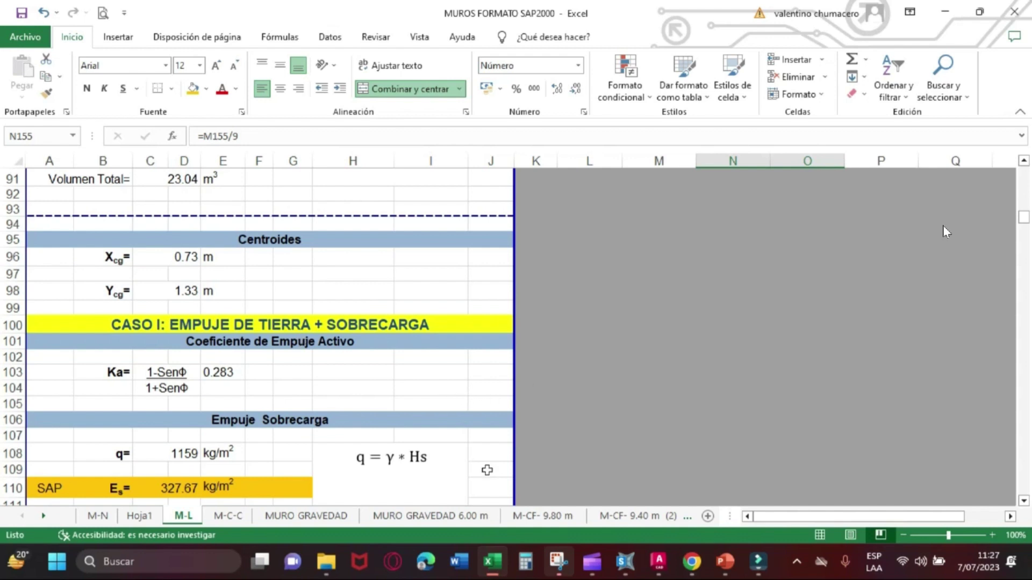
Switch to SAP2000 and start a new load combination of type Linear Add named EMP DE TIERA+SC
{"action": "left_click", "coordinate": [628, 563]}
{"action": "left_click", "coordinate": [116, 28]}
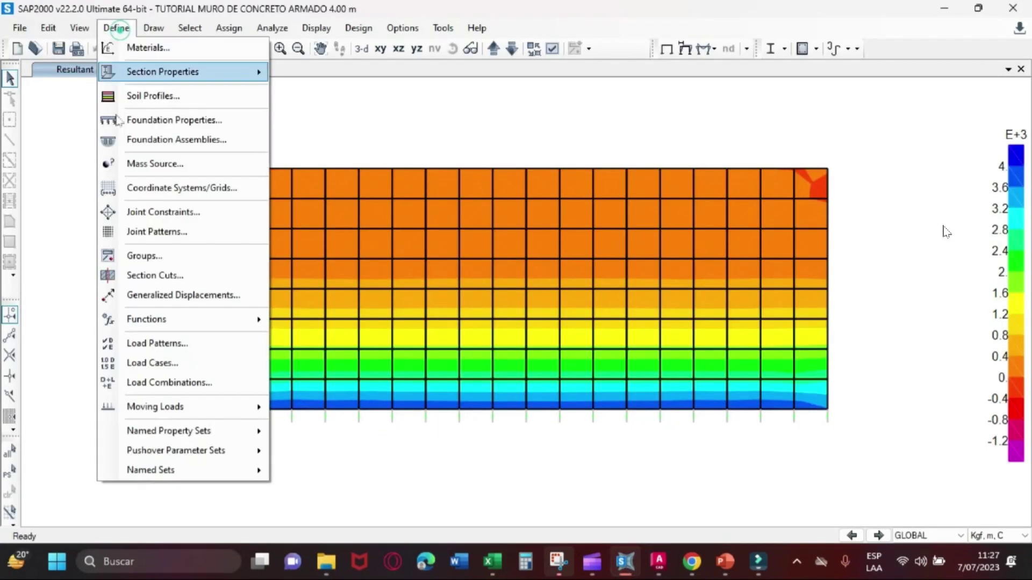
{"action": "left_click", "coordinate": [154, 383]}
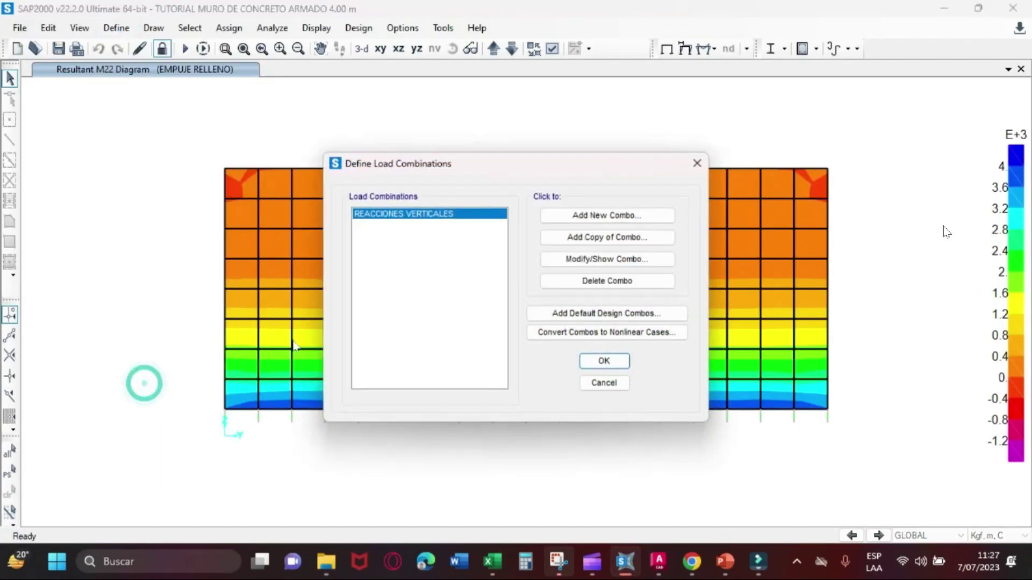
{"action": "left_click", "coordinate": [579, 216]}
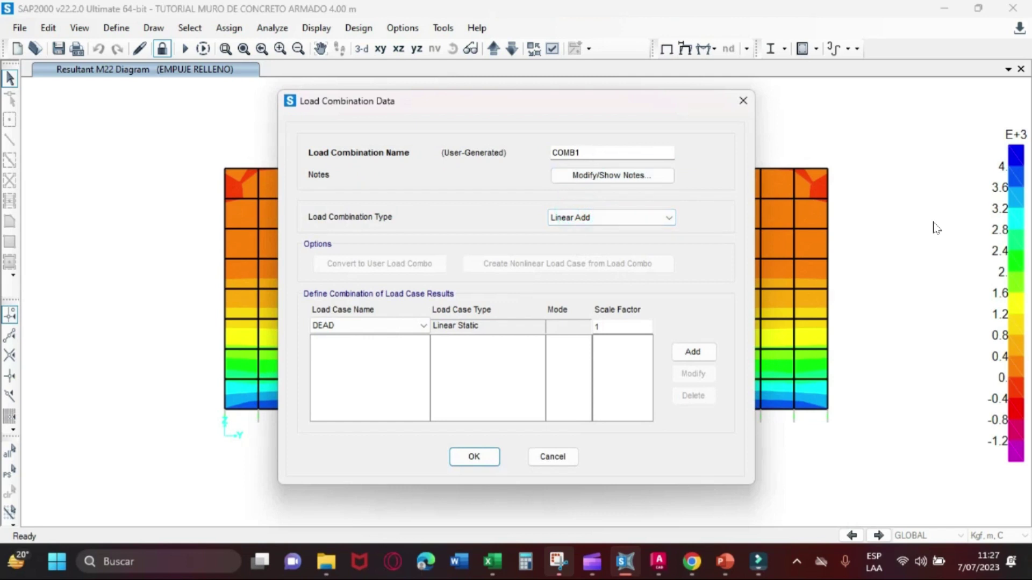
{"action": "type", "text": "EMP DE TIERA+SC"}
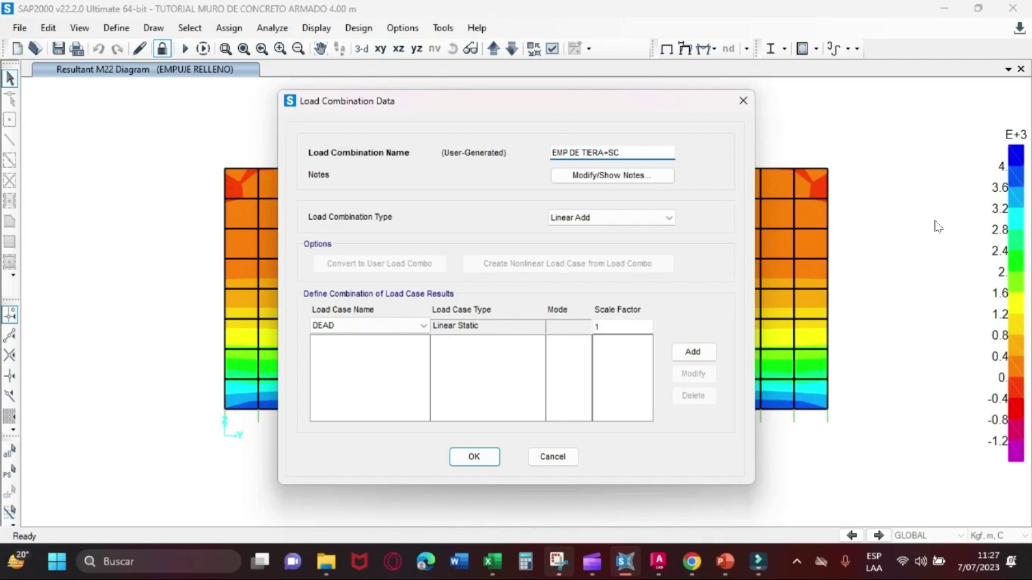
Add the load cases EMPUJE RELLENO and EMPUJE SOBRECARGA to the new combination
{"action": "left_click", "coordinate": [393, 326]}
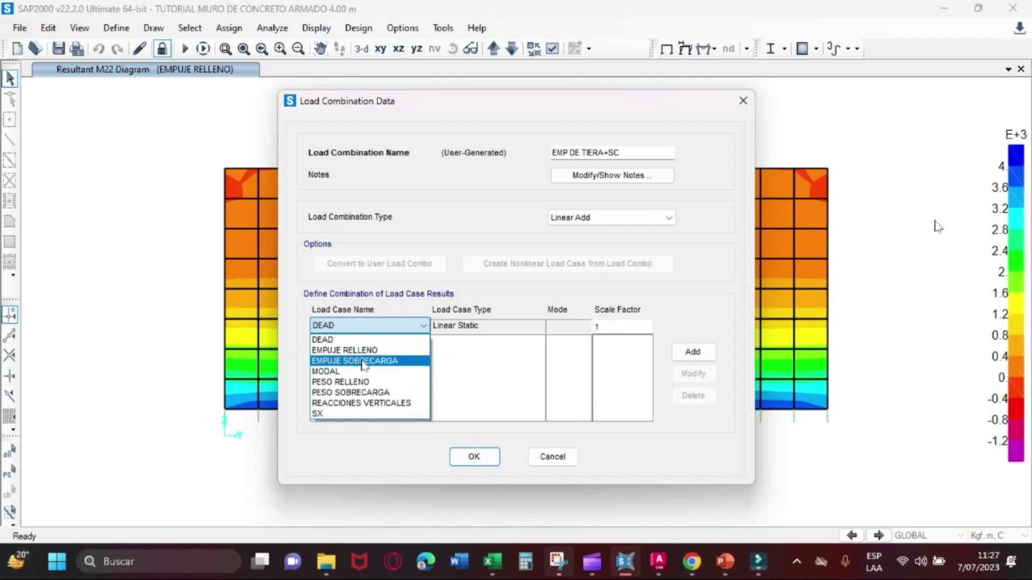
{"action": "left_click", "coordinate": [358, 350]}
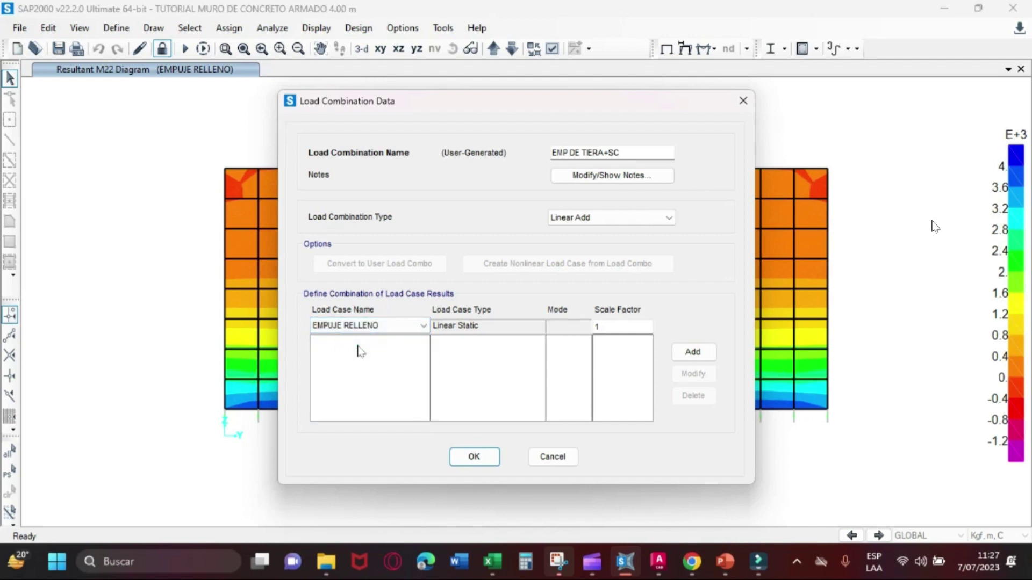
{"action": "left_click", "coordinate": [692, 352]}
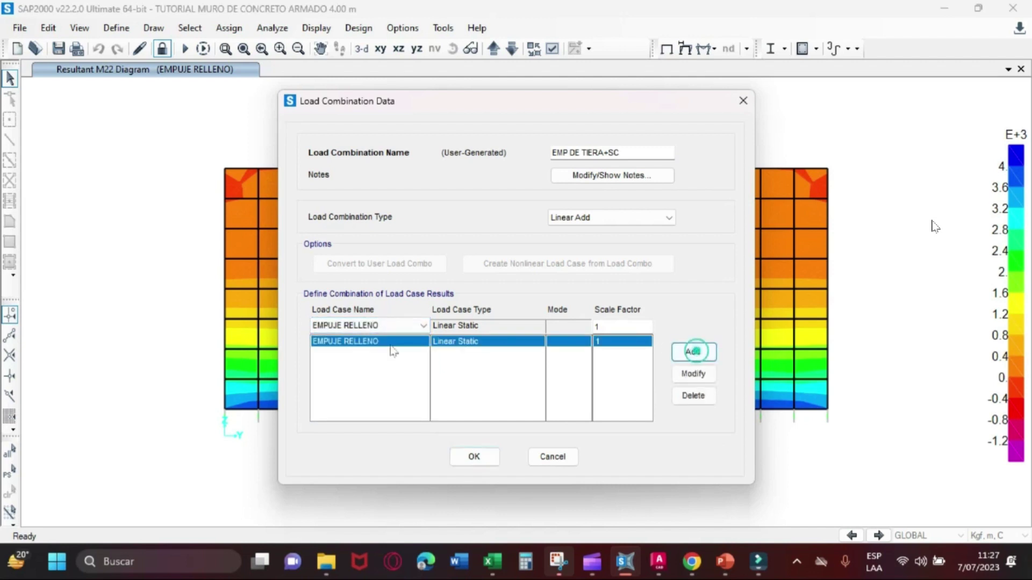
{"action": "left_click", "coordinate": [386, 325]}
{"action": "left_click", "coordinate": [355, 360]}
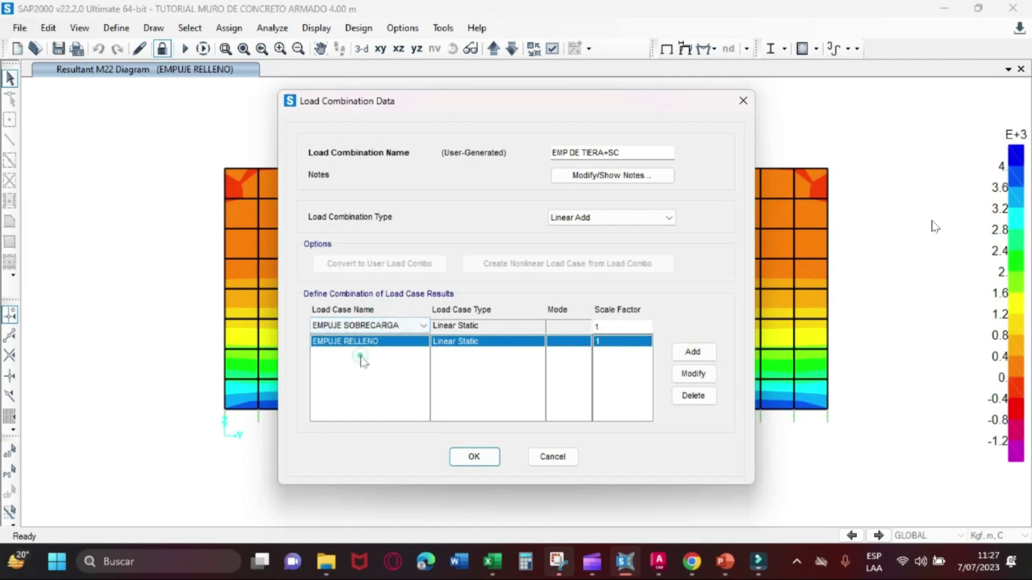
{"action": "left_click", "coordinate": [693, 352]}
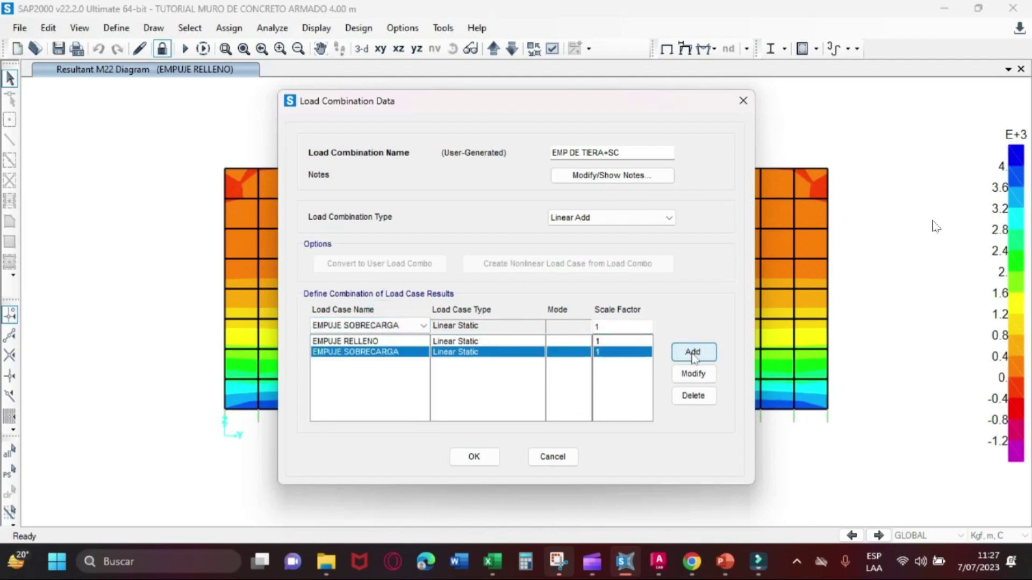
Set the scale factor of both EMPUJE SOBRECARGA and EMPUJE RELLENO to 1.2 and accept the combination
{"action": "left_click", "coordinate": [601, 326]}
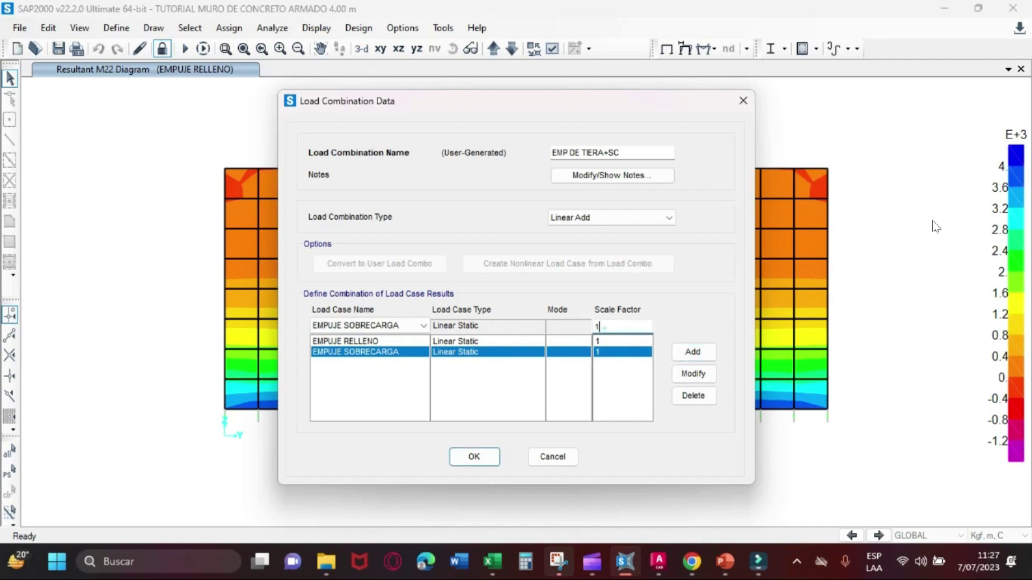
{"action": "double_click", "coordinate": [602, 326]}
{"action": "key", "text": "BackSpace"}
{"action": "type", "text": "1.2"}
{"action": "left_click", "coordinate": [693, 375]}
{"action": "left_click", "coordinate": [616, 341]}
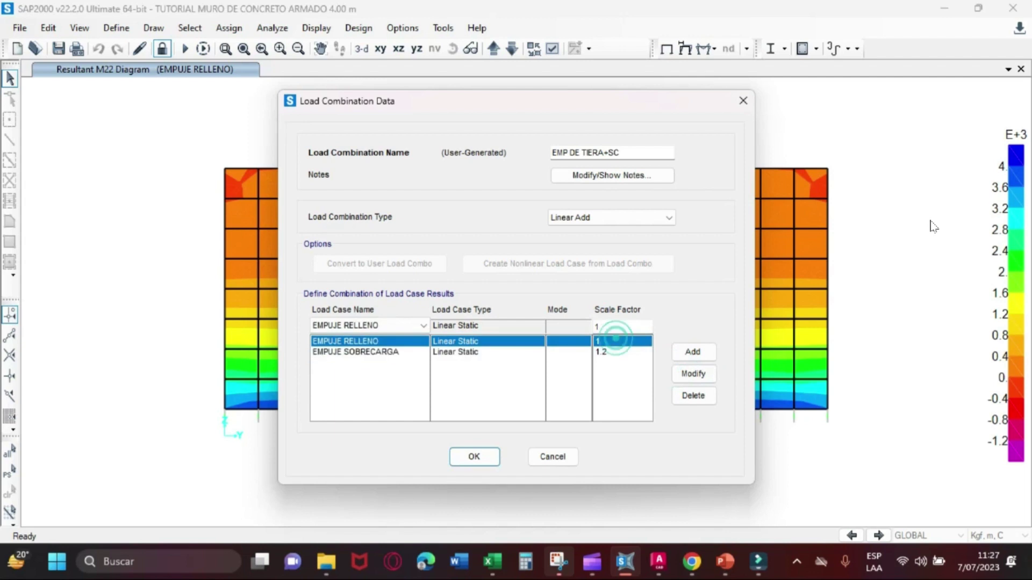
{"action": "left_click", "coordinate": [614, 327]}
{"action": "type", "text": "1"}
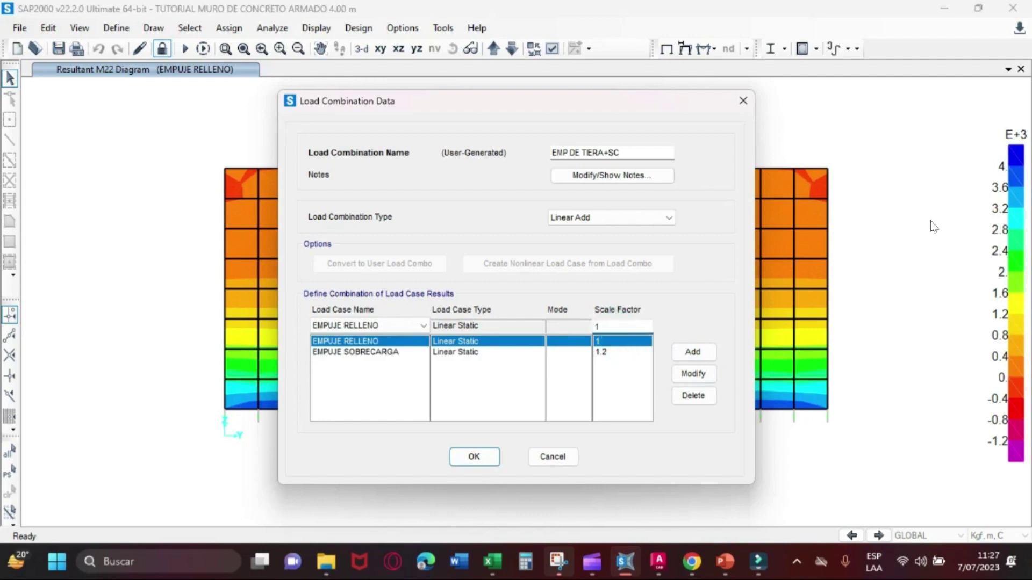
{"action": "left_click", "coordinate": [694, 373]}
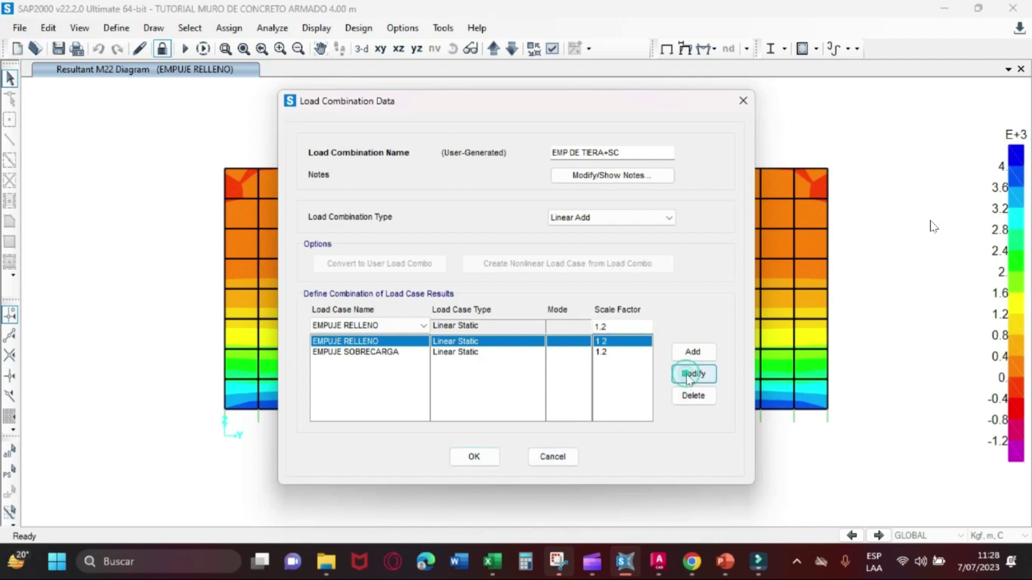
{"action": "left_click", "coordinate": [475, 457]}
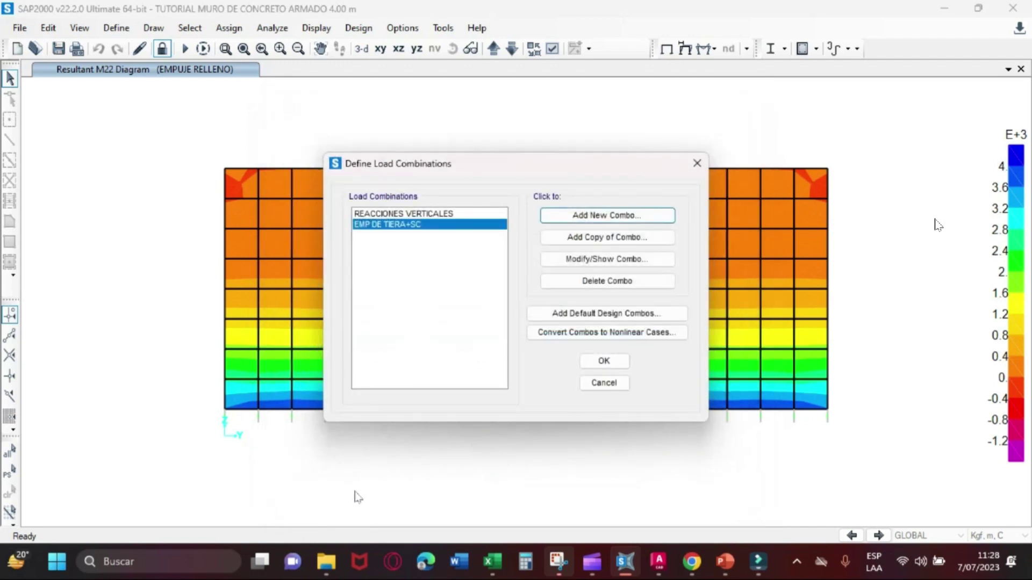
Return to the Excel workbook and review the thrusts, base pressures and Case II (earth thrust plus earthquake) sections of sheet M-L
{"action": "left_click", "coordinate": [493, 561]}
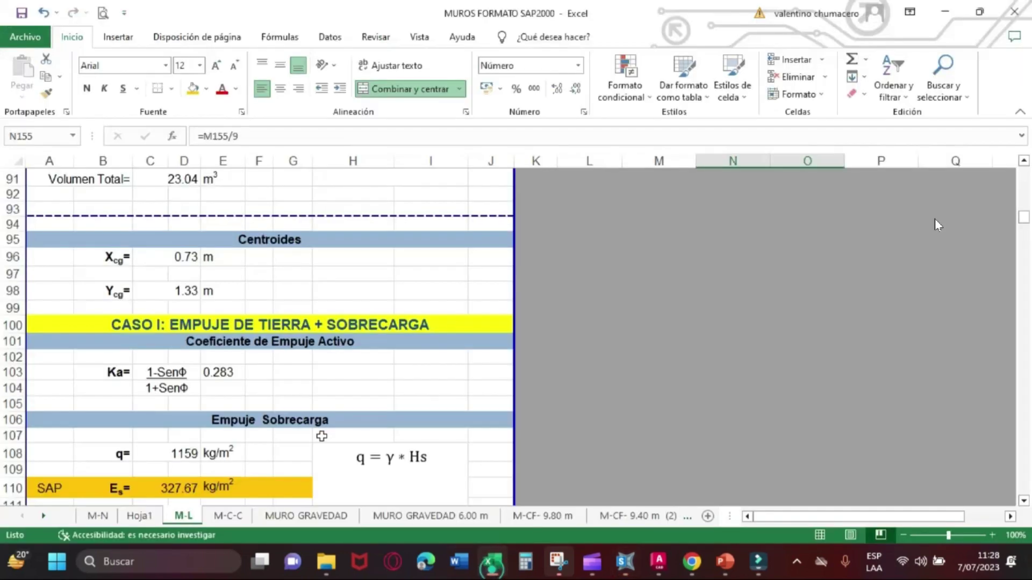
{"action": "scroll", "coordinate": [316, 432], "scroll_direction": "down", "scroll_amount": 11}
{"action": "scroll", "coordinate": [316, 430], "scroll_direction": "down", "scroll_amount": 20}
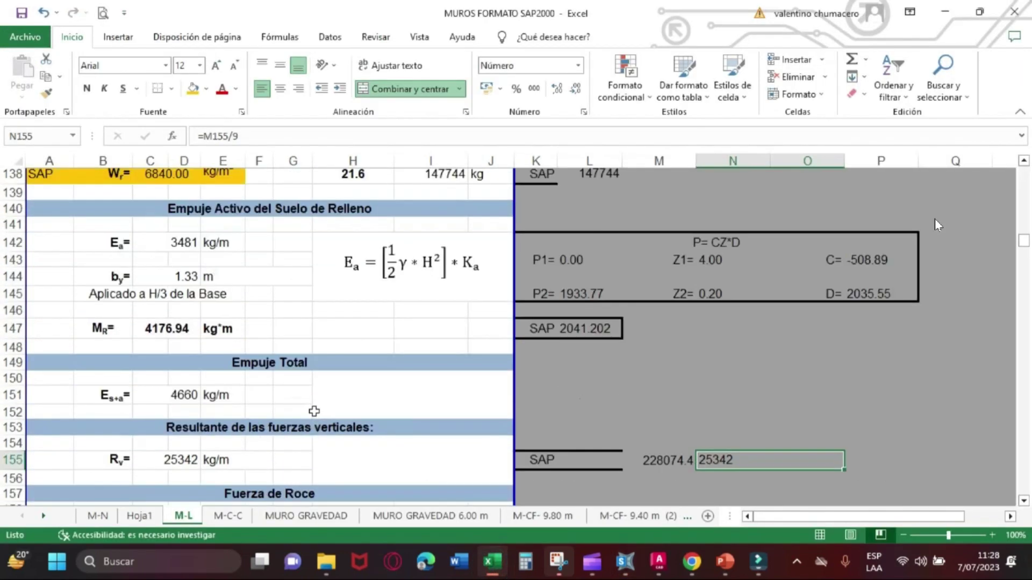
{"action": "scroll", "coordinate": [314, 411], "scroll_direction": "down", "scroll_amount": 20}
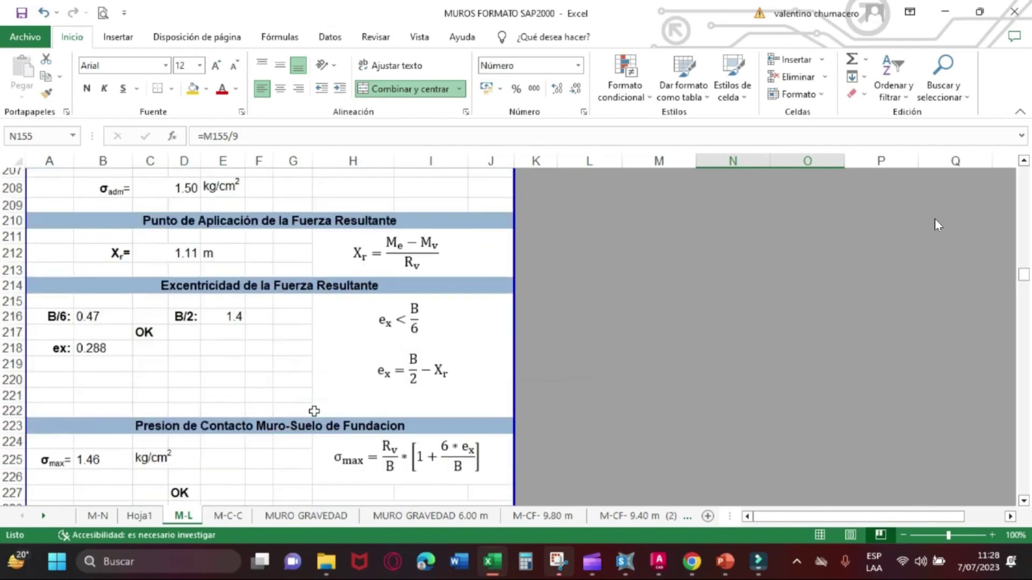
{"action": "scroll", "coordinate": [314, 411], "scroll_direction": "down", "scroll_amount": 20}
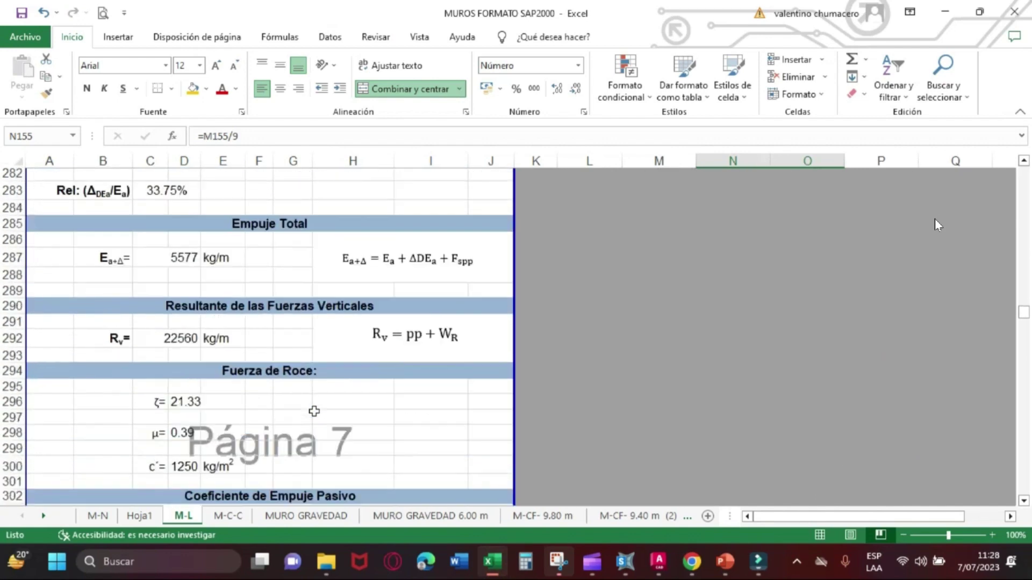
{"action": "scroll", "coordinate": [314, 411], "scroll_direction": "up", "scroll_amount": 20}
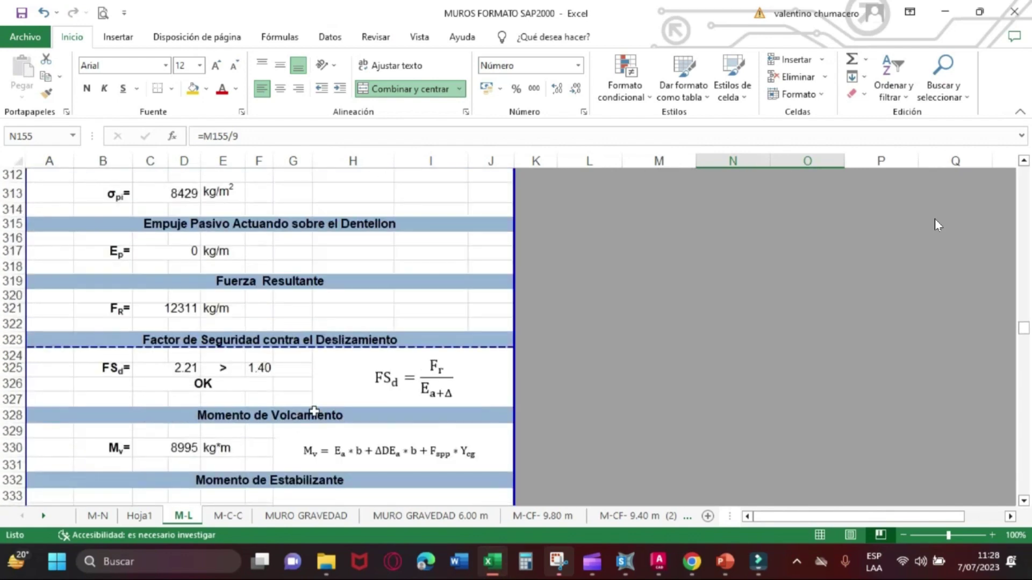
{"action": "scroll", "coordinate": [226, 381], "scroll_direction": "up", "scroll_amount": 6}
{"action": "scroll", "coordinate": [225, 380], "scroll_direction": "up", "scroll_amount": 18}
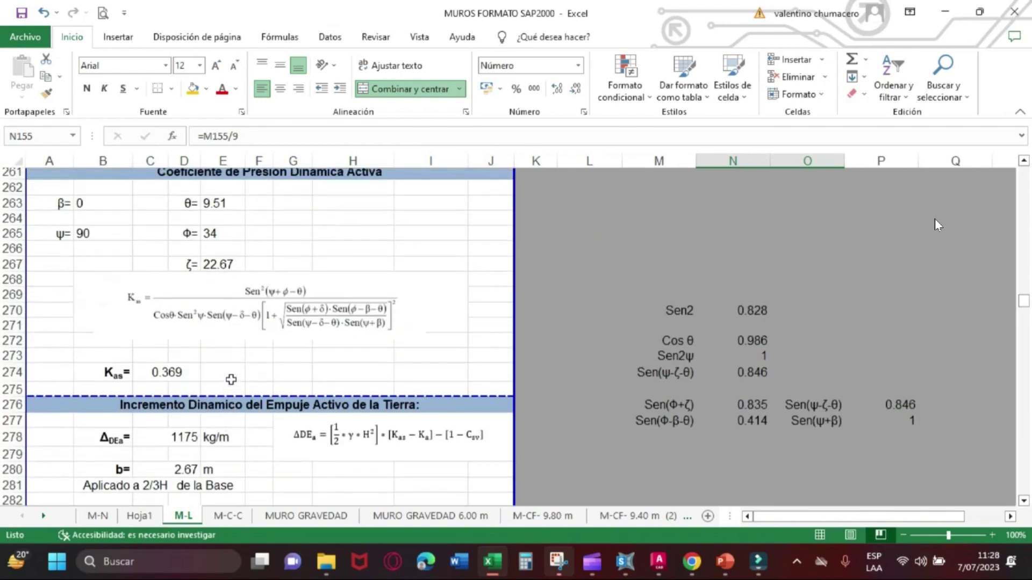
{"action": "scroll", "coordinate": [235, 379], "scroll_direction": "down", "scroll_amount": 1}
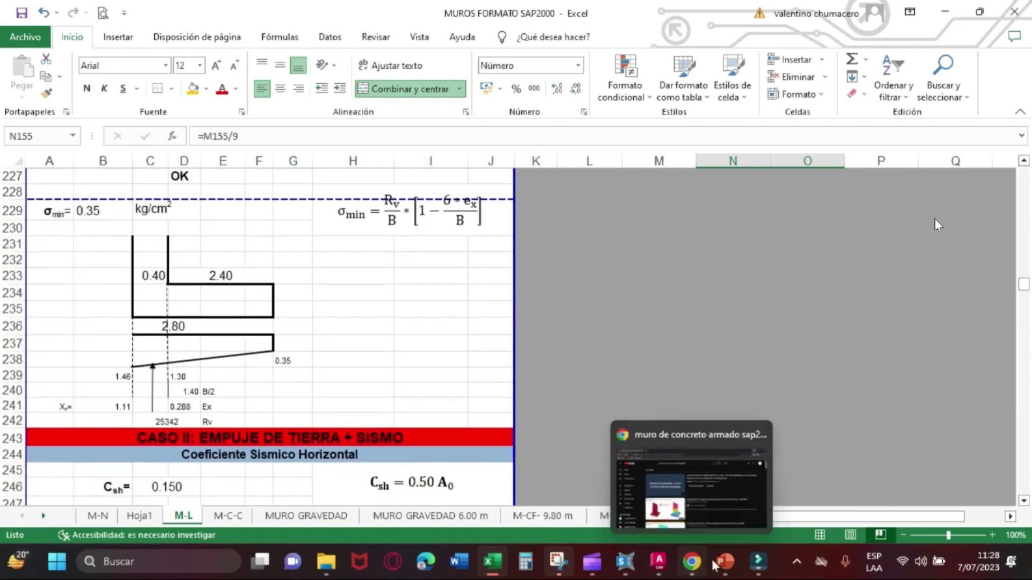
Back in SAP2000, duplicate the EMP DE TIERA+SC combination and name the copy EMP RELL + SX
{"action": "left_click", "coordinate": [625, 562]}
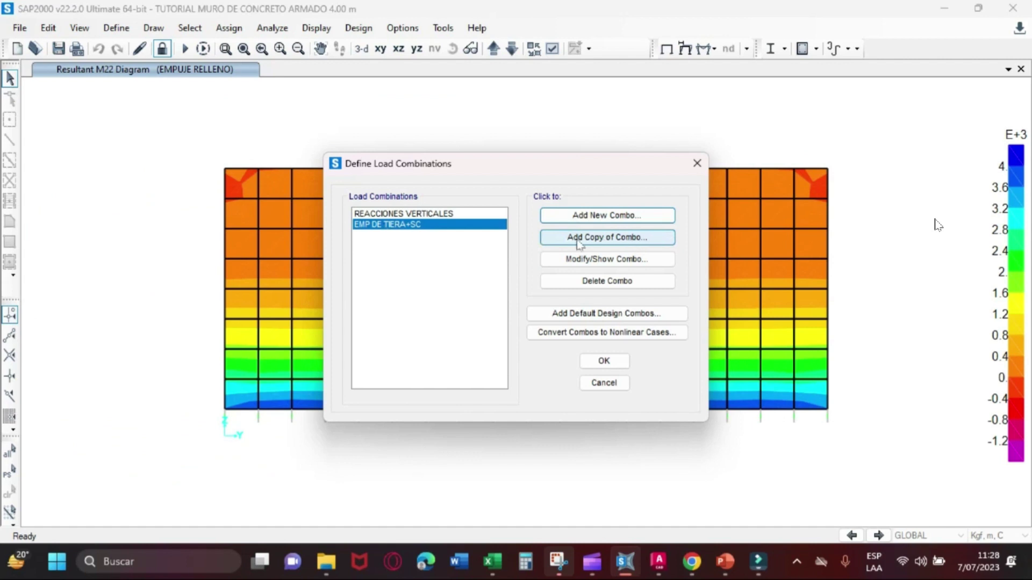
{"action": "left_click", "coordinate": [586, 238]}
{"action": "double_click", "coordinate": [598, 152]}
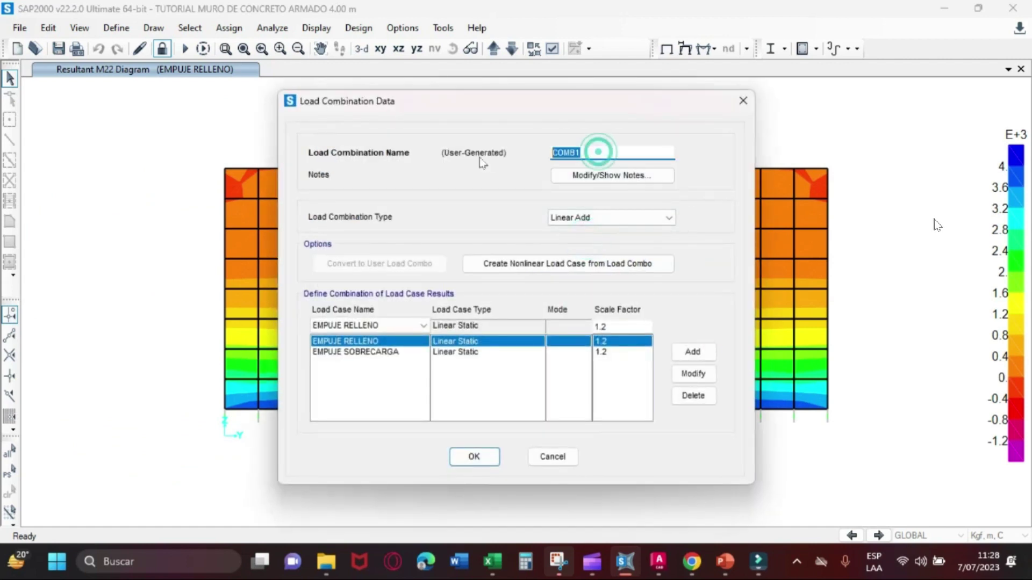
{"action": "type", "text": "EMÑP"}
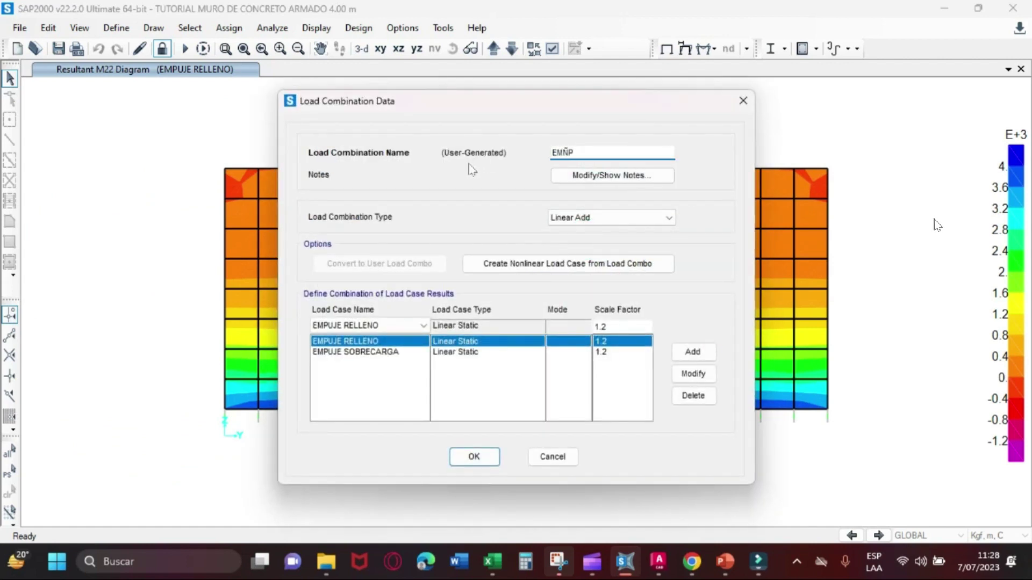
{"action": "key", "text": "BackSpace"}
{"action": "key", "text": "BackSpace"}
Replace EMPUJE SOBRECARGA with the SX case at scale factor 1.2 in the copied combination and accept all load combinations
{"action": "left_click", "coordinate": [376, 352]}
{"action": "left_click", "coordinate": [409, 326]}
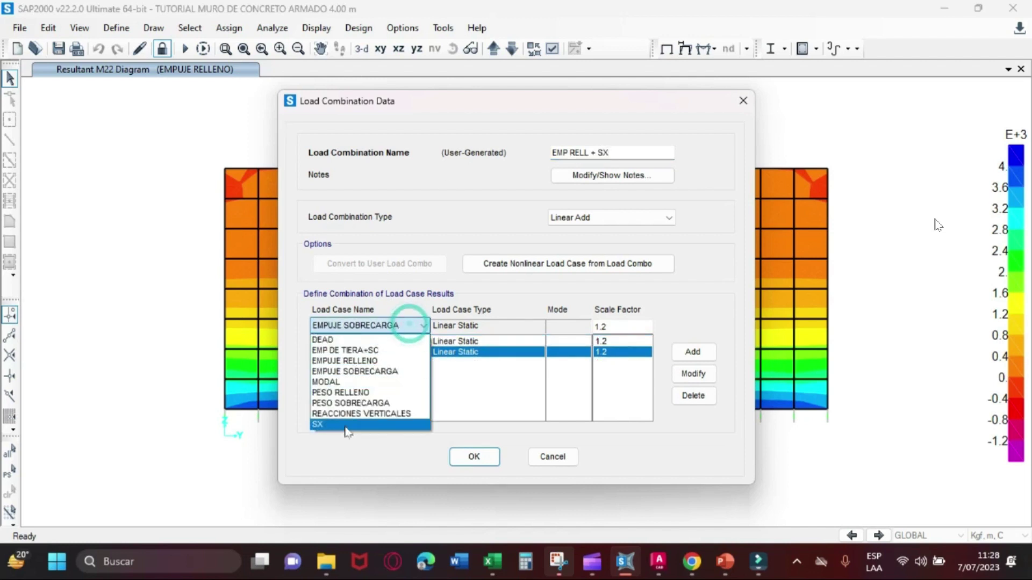
{"action": "left_click", "coordinate": [347, 426]}
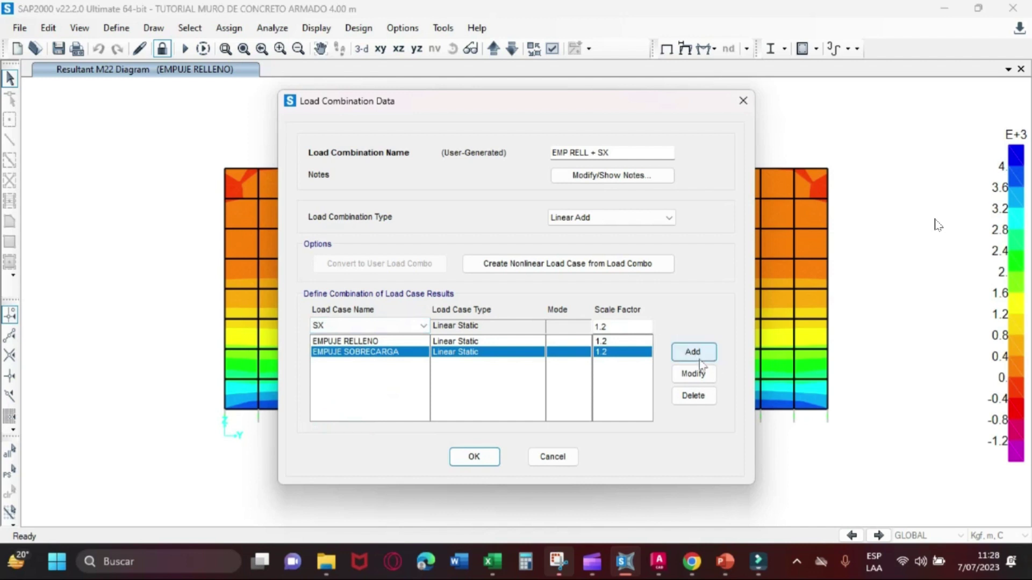
{"action": "left_click", "coordinate": [692, 374]}
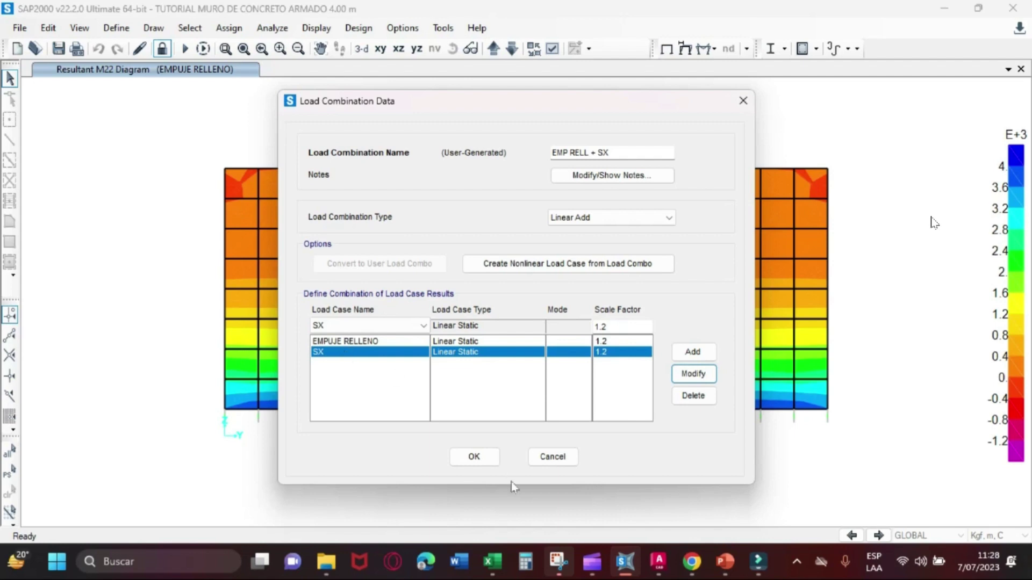
{"action": "left_click", "coordinate": [474, 456]}
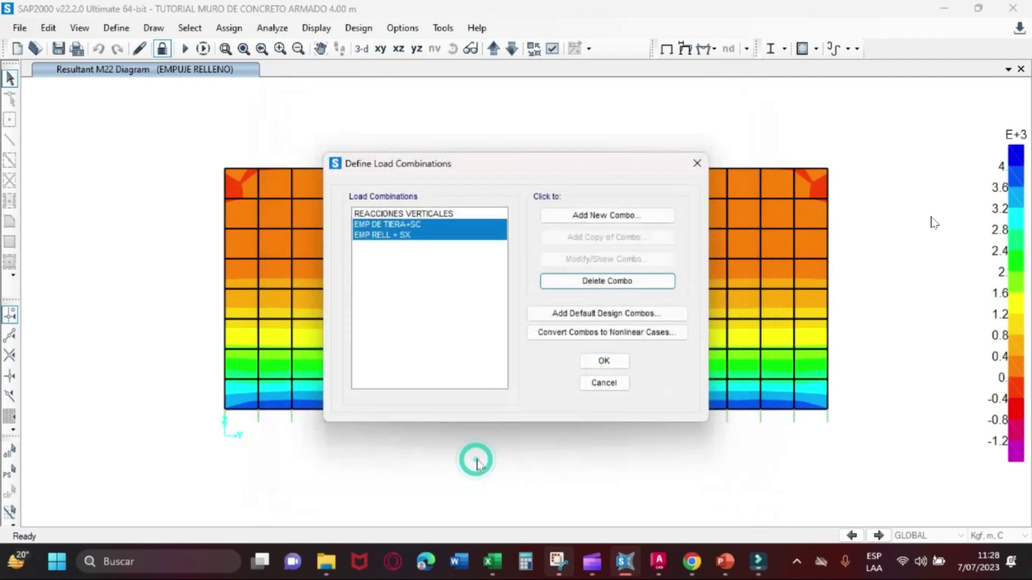
{"action": "left_click", "coordinate": [604, 361]}
Display the wall's base slab in the XY plan view
{"action": "left_click", "coordinate": [392, 433]}
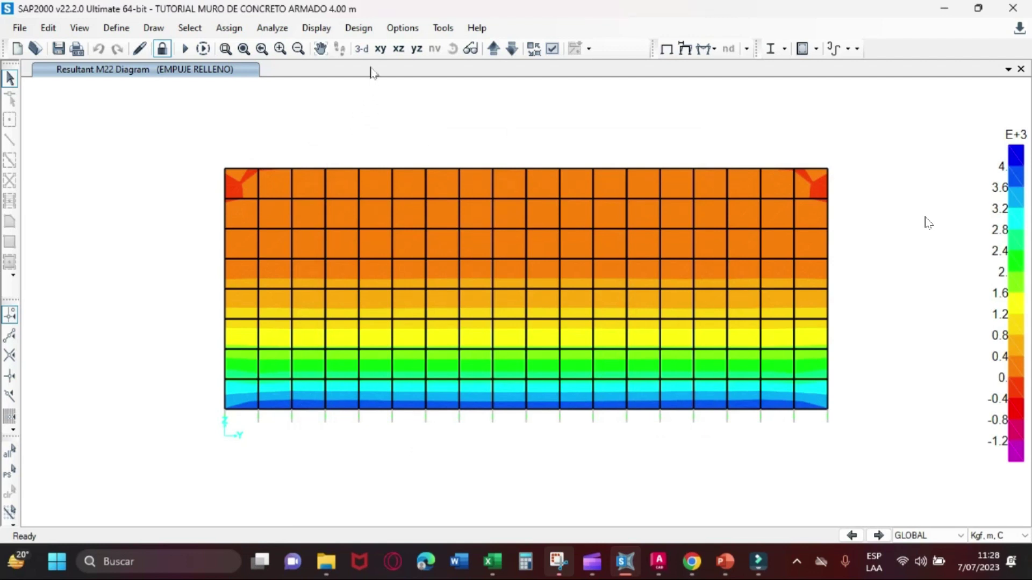
{"action": "left_click", "coordinate": [381, 50]}
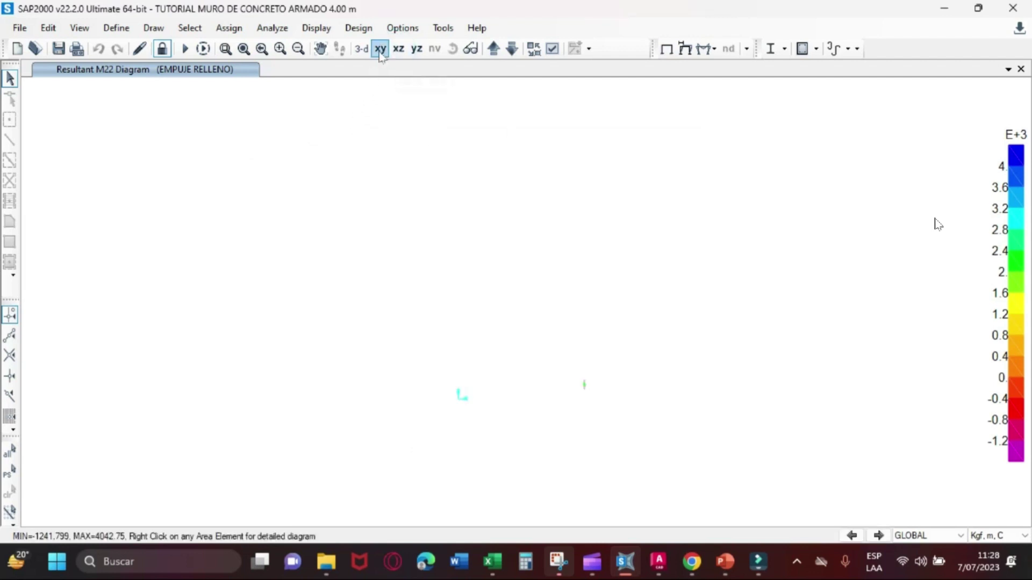
{"action": "scroll", "coordinate": [629, 299], "scroll_direction": "up", "scroll_amount": 3}
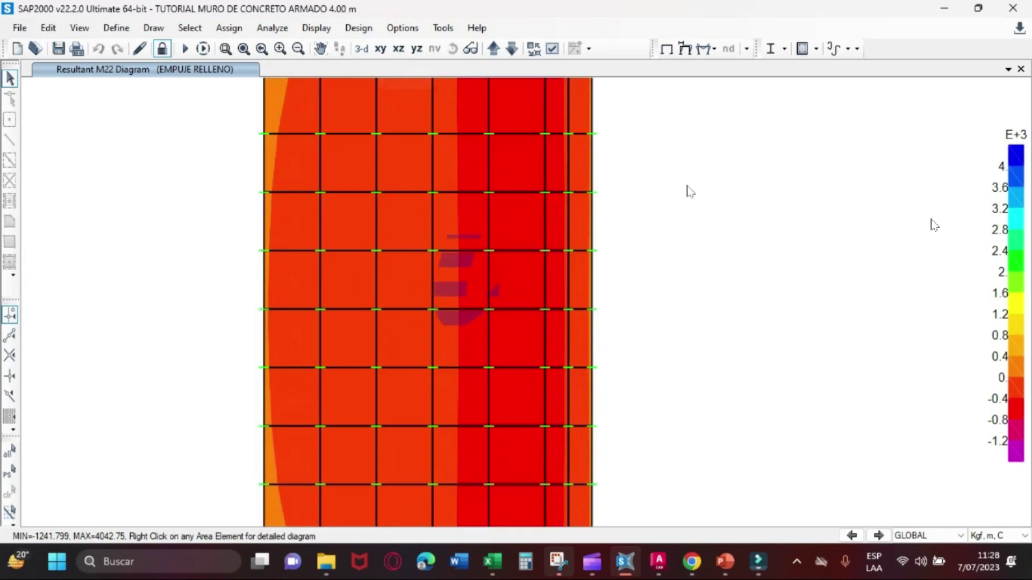
{"action": "left_click", "coordinate": [710, 48]}
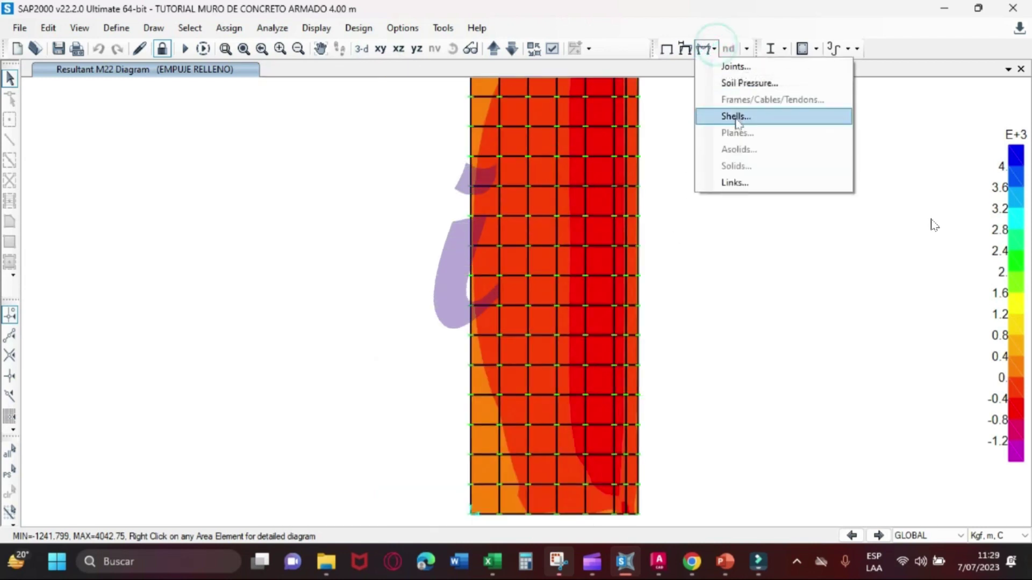
{"action": "left_click", "coordinate": [736, 117]}
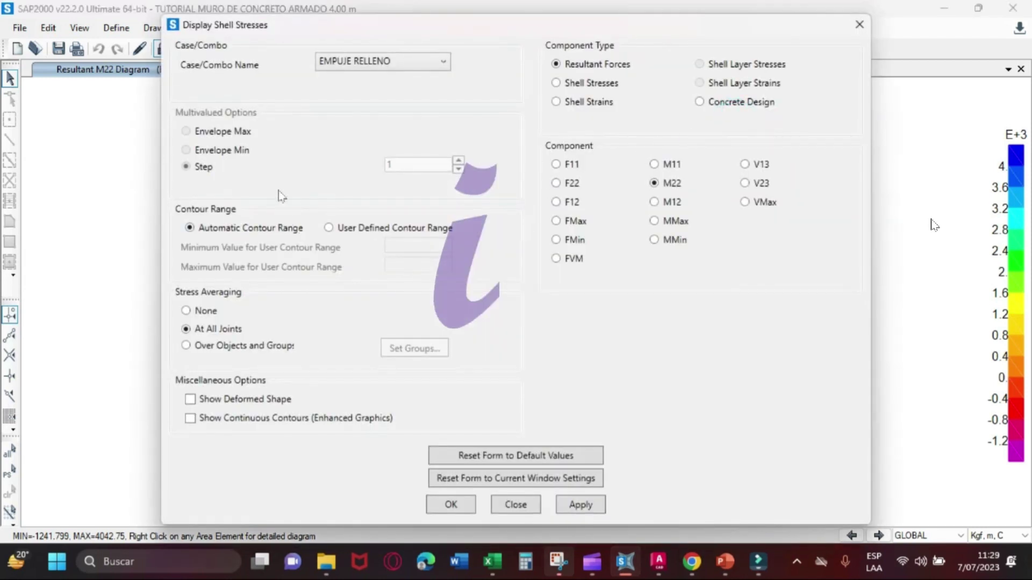
{"action": "left_click", "coordinate": [859, 25]}
{"action": "left_click", "coordinate": [710, 48]}
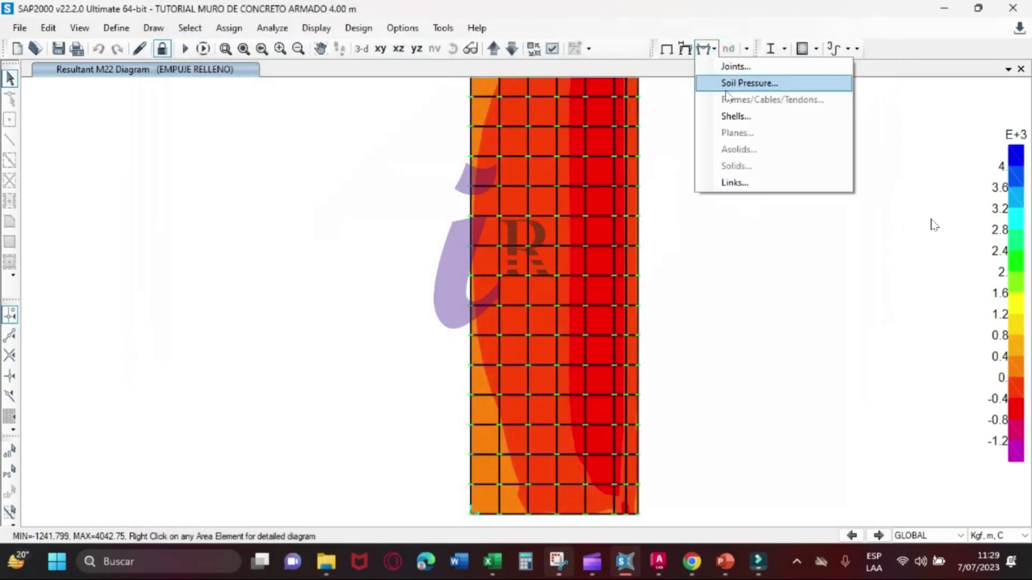
{"action": "left_click", "coordinate": [728, 85]}
{"action": "left_click", "coordinate": [596, 119]}
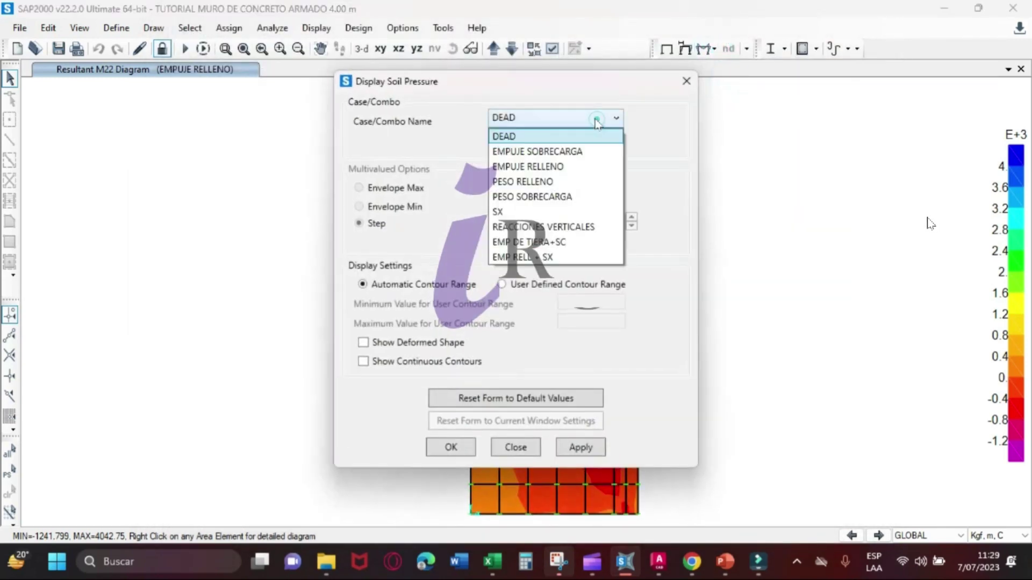
{"action": "left_click", "coordinate": [596, 119]}
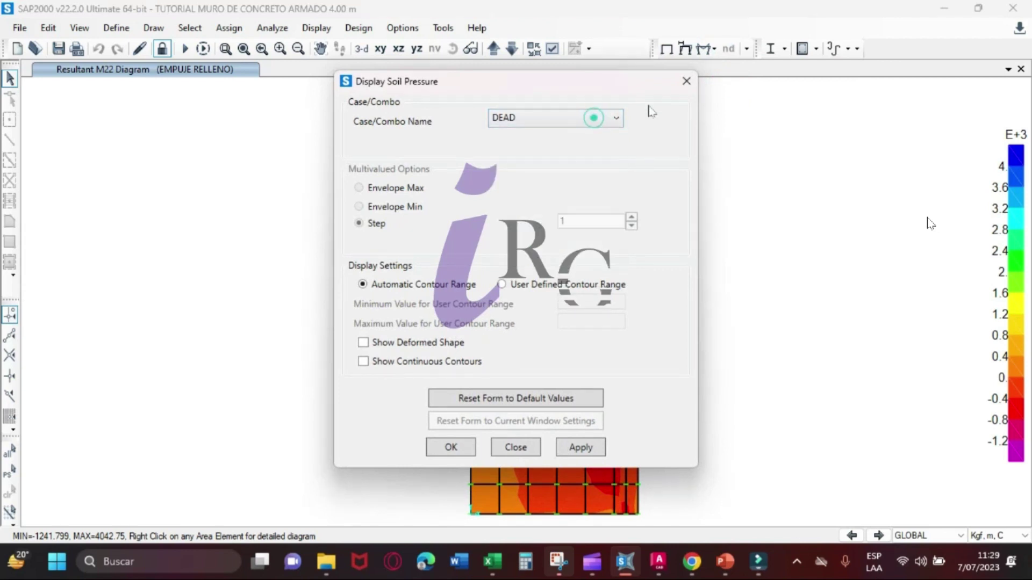
{"action": "left_click", "coordinate": [686, 80]}
{"action": "left_click", "coordinate": [751, 183]}
Create a new linear-add load combination and name it SERVICIO
{"action": "left_click", "coordinate": [116, 27]}
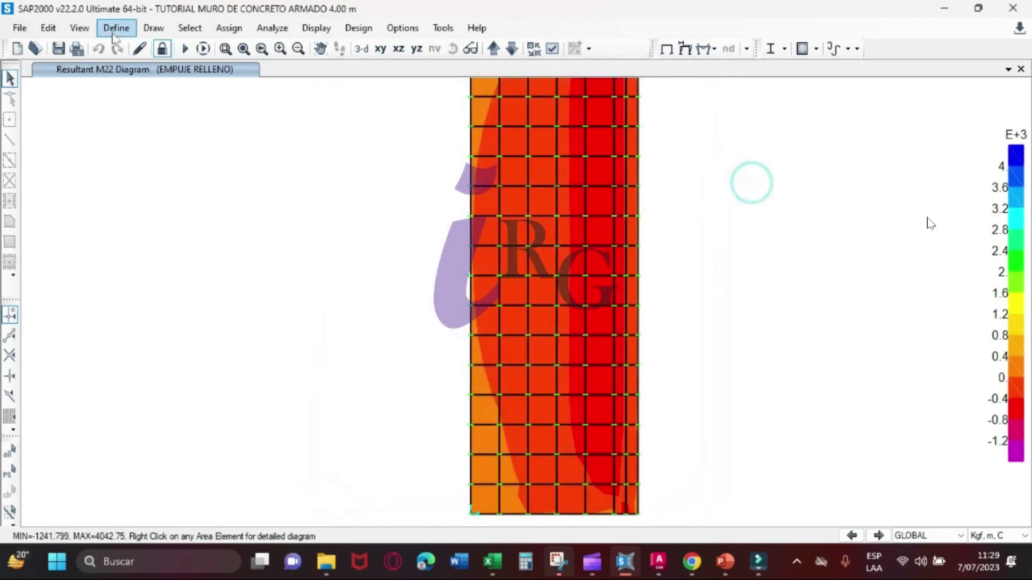
{"action": "left_click", "coordinate": [147, 386]}
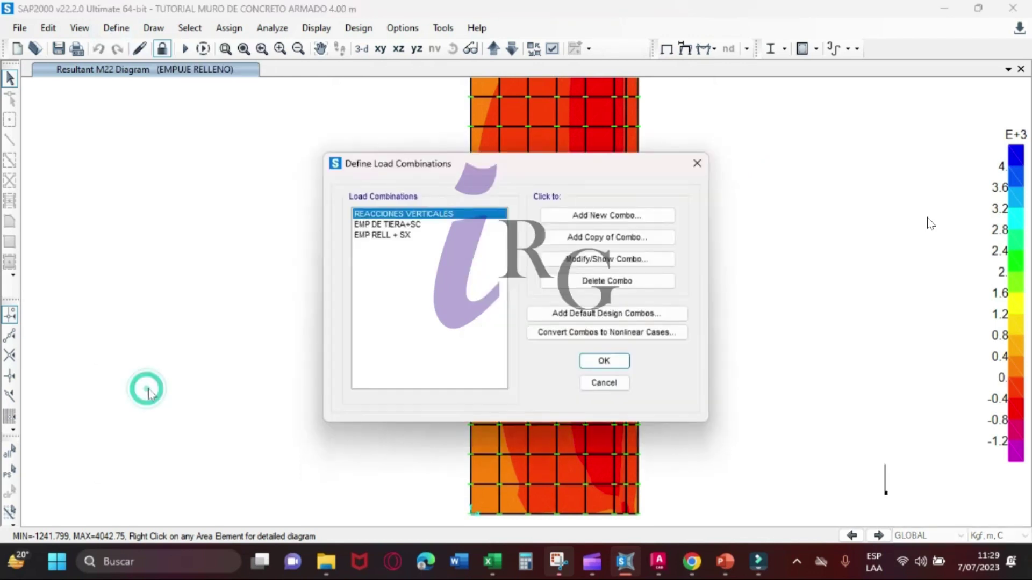
{"action": "left_click", "coordinate": [568, 216]}
{"action": "double_click", "coordinate": [586, 152]}
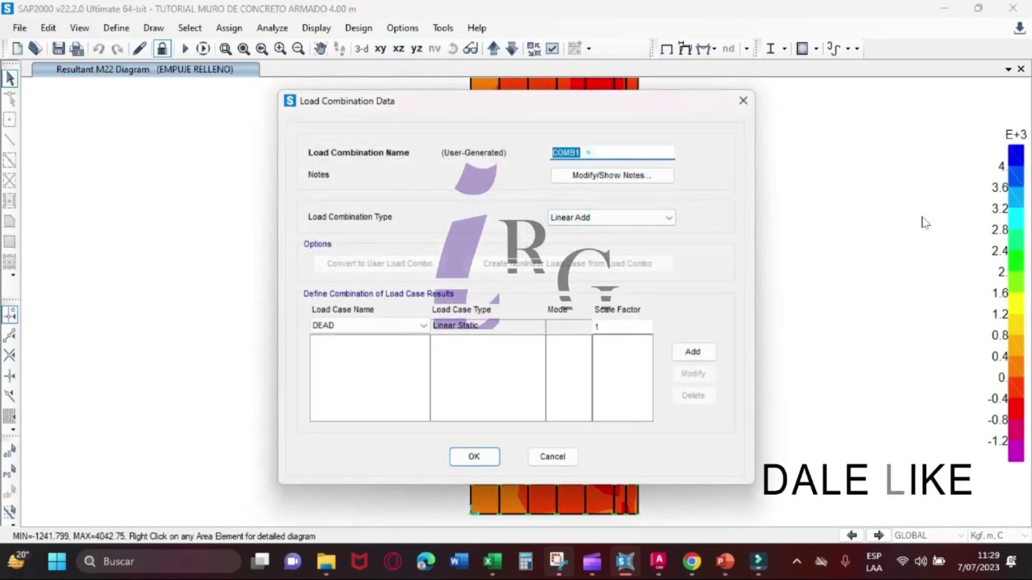
{"action": "type", "text": "SERVIUC"}
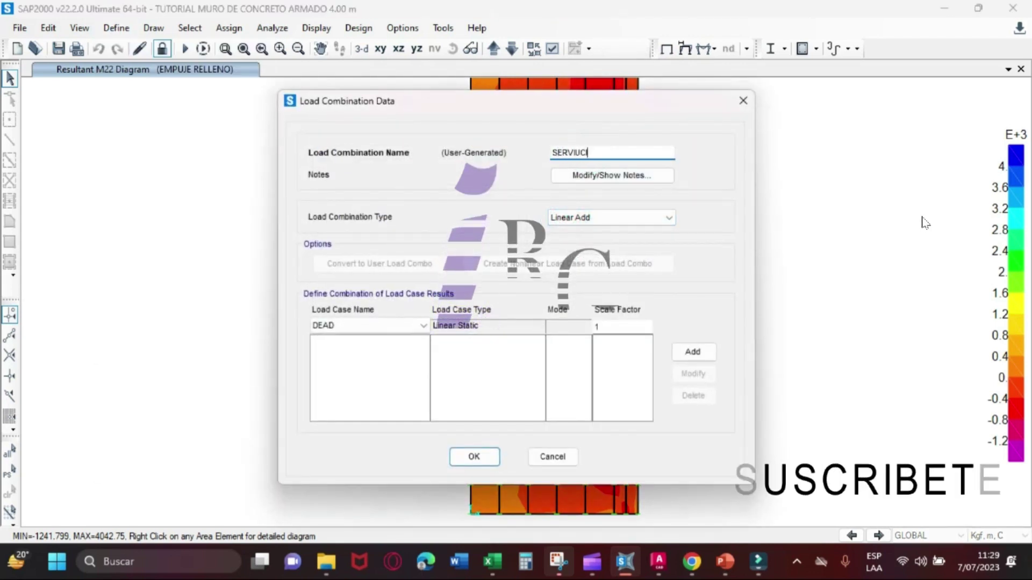
{"action": "key", "text": "BackSpace"}
{"action": "key", "text": "BackSpace"}
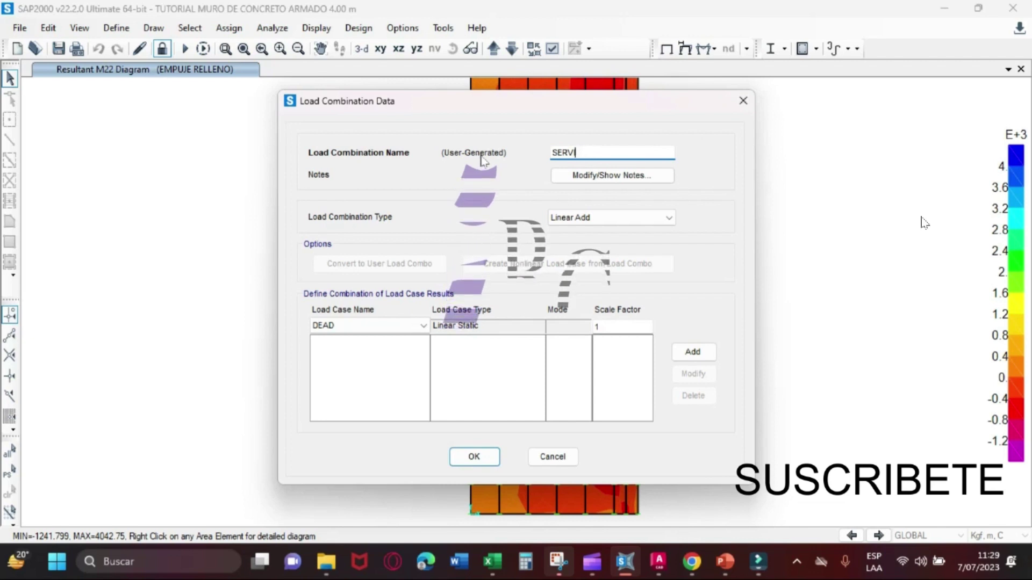
{"action": "type", "text": "CIO"}
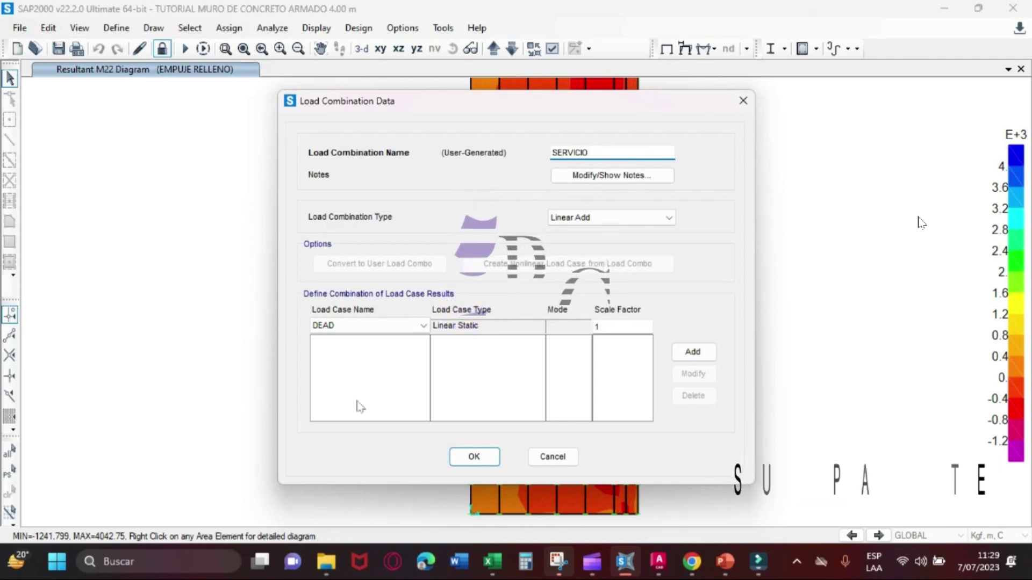
Add the DEAD, PESO RELLENO and PESO SOBRECARGA cases to SERVICIO at scale factor 1 and accept all load combinations
{"action": "left_click", "coordinate": [681, 356]}
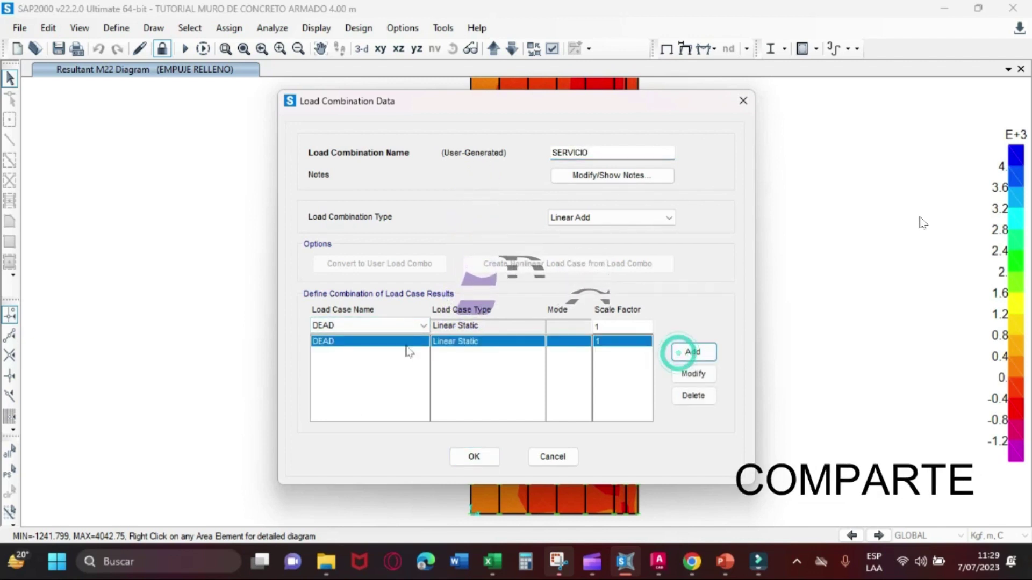
{"action": "left_click", "coordinate": [409, 325]}
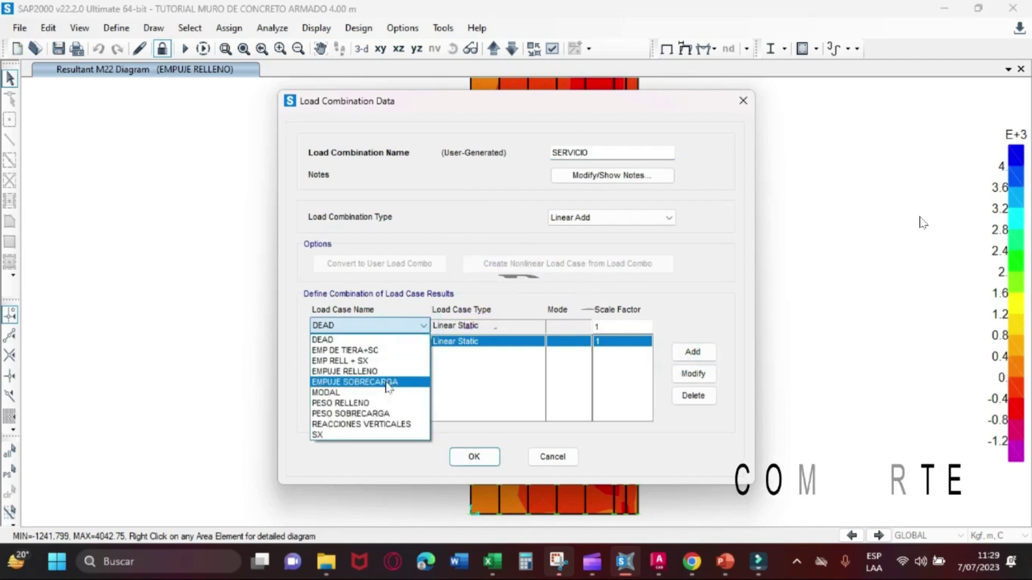
{"action": "left_click", "coordinate": [371, 403]}
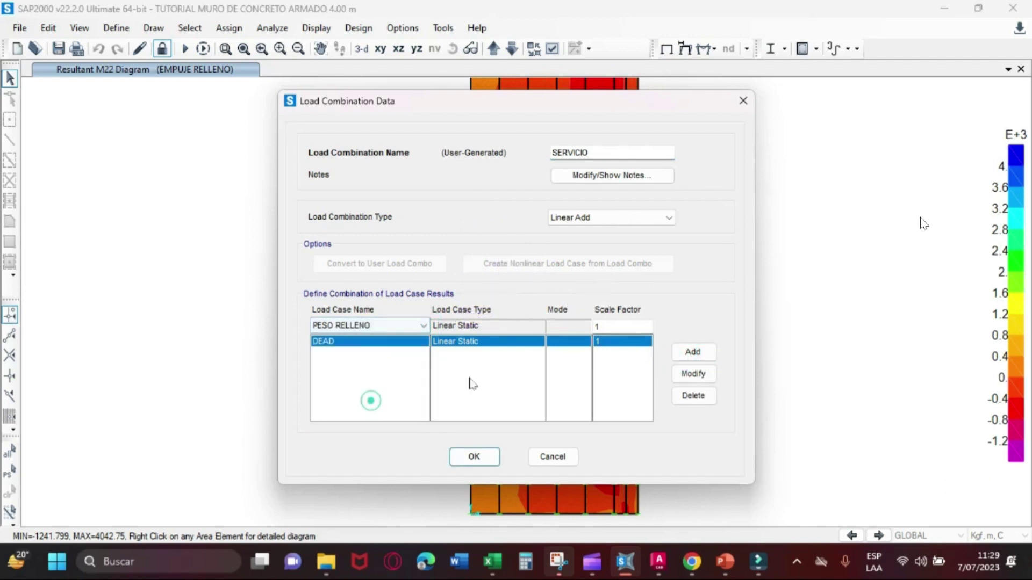
{"action": "left_click", "coordinate": [692, 353]}
{"action": "left_click", "coordinate": [417, 326]}
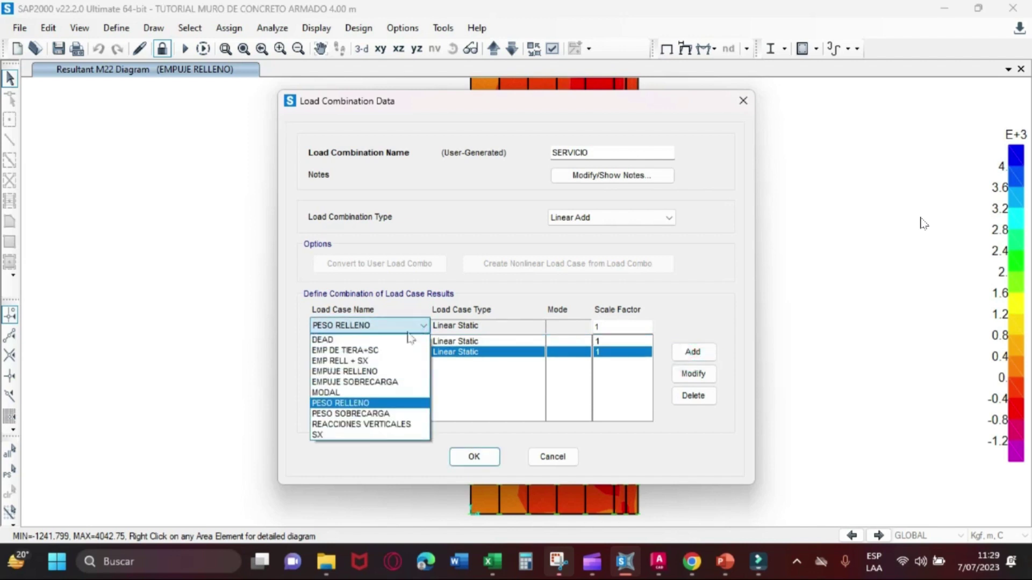
{"action": "left_click", "coordinate": [365, 413]}
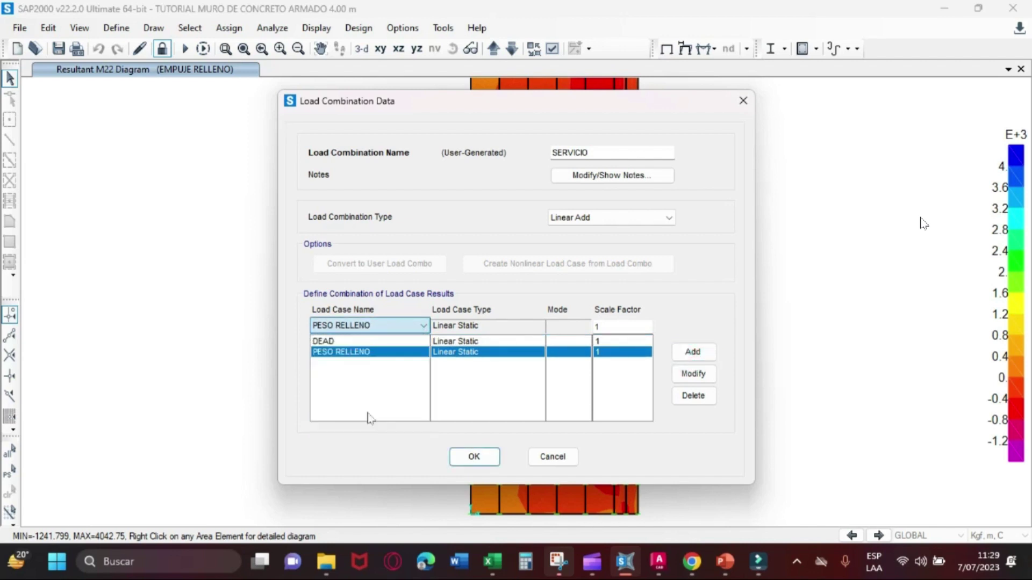
{"action": "left_click", "coordinate": [693, 353]}
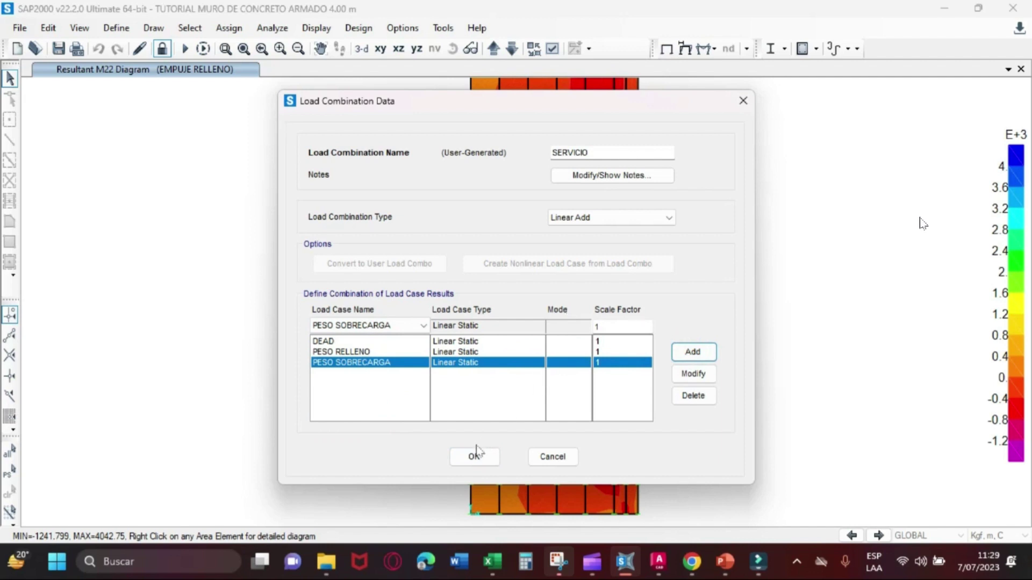
{"action": "left_click", "coordinate": [475, 455]}
{"action": "left_click", "coordinate": [618, 363]}
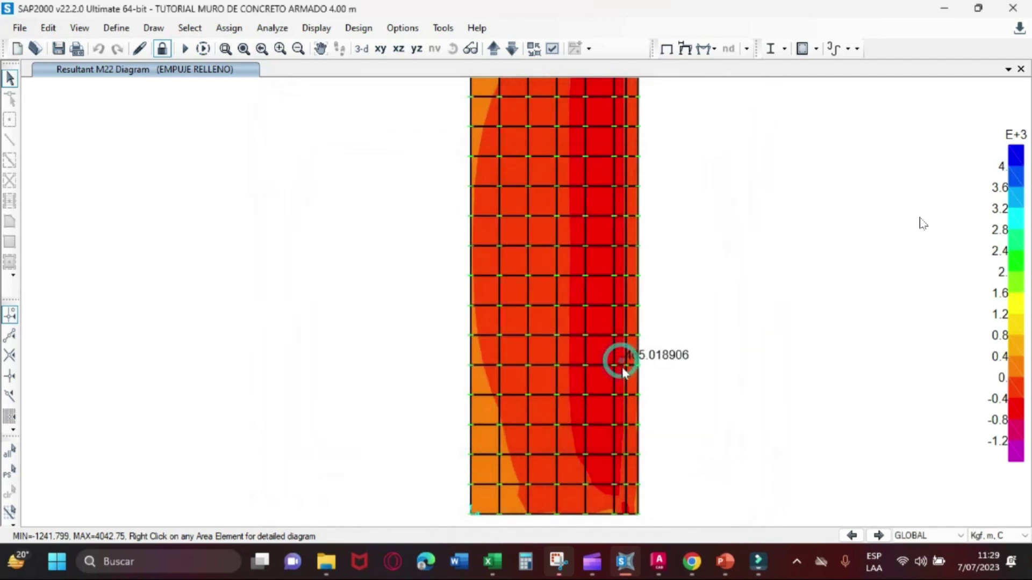
Display the soil pressure under the base slab for the SERVICIO combination
{"action": "left_click", "coordinate": [715, 51]}
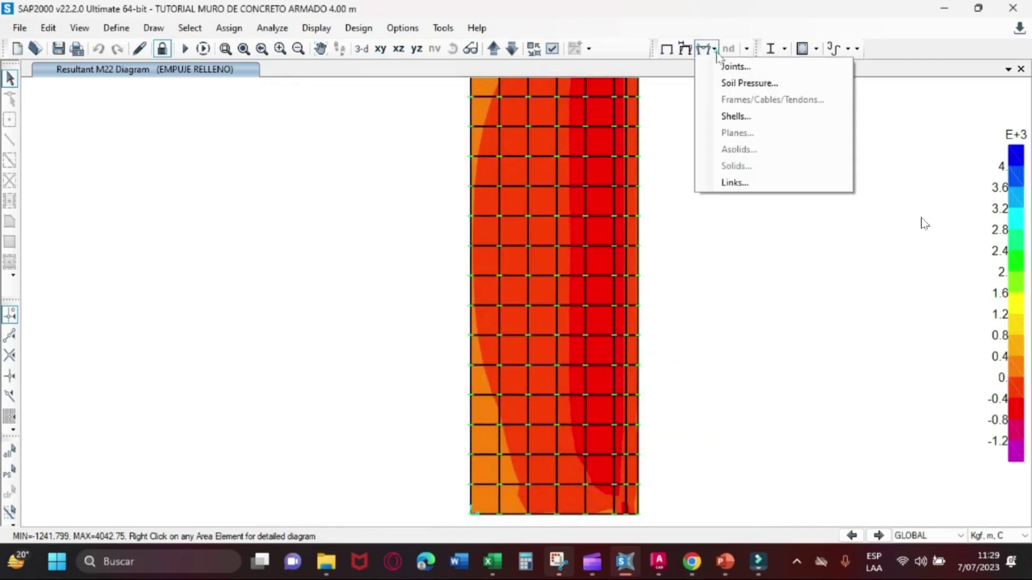
{"action": "left_click", "coordinate": [728, 83]}
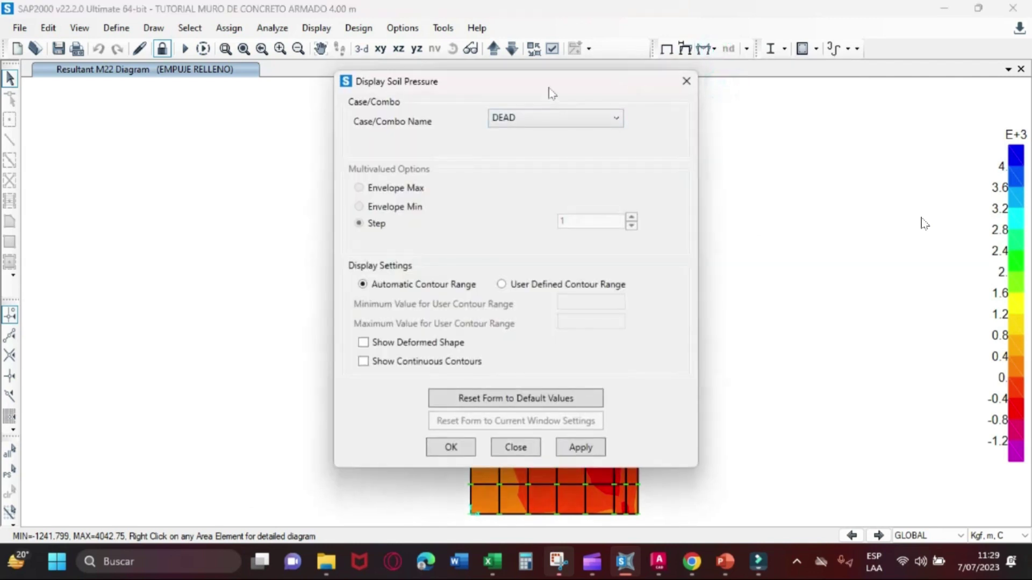
{"action": "left_click_drag", "start_coordinate": [552, 94], "coordinate": [217, 104]}
{"action": "left_click", "coordinate": [276, 127]}
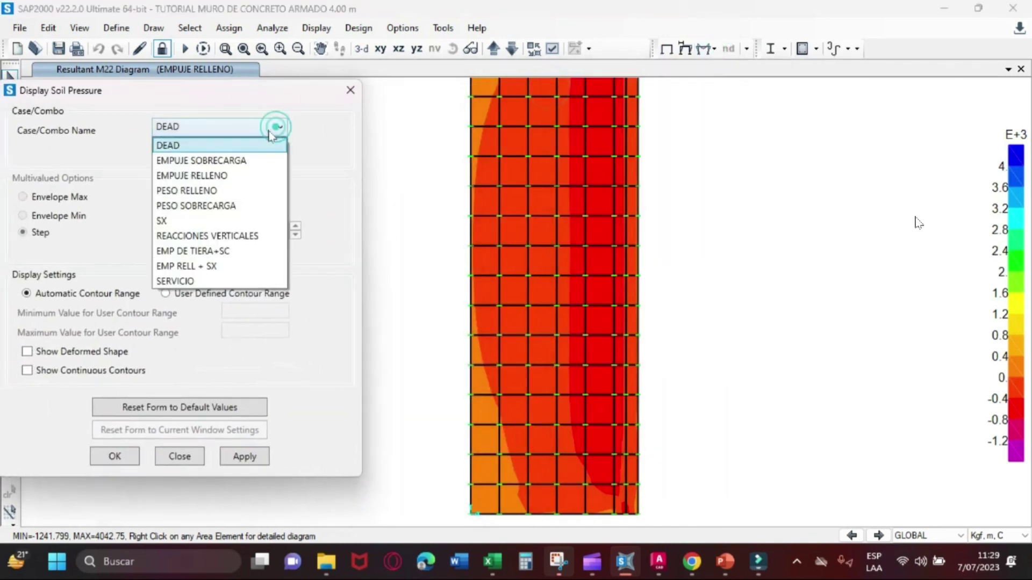
{"action": "left_click", "coordinate": [210, 280]}
{"action": "left_click", "coordinate": [250, 460]}
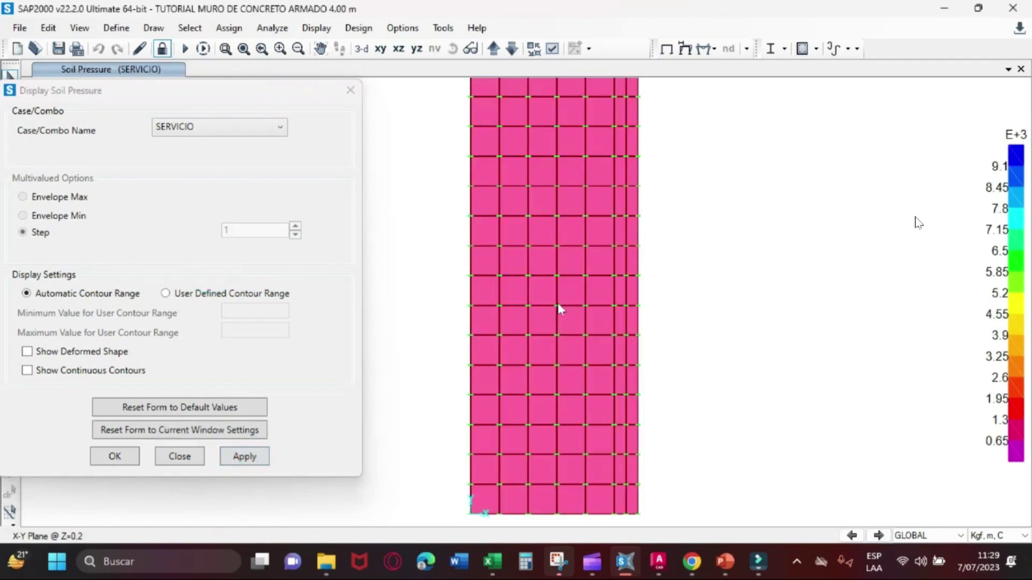
Switch the display units to Kgf, cm, C and reapply the SERVICIO soil pressure plot on the whole base slab
{"action": "left_click", "coordinate": [1025, 536]}
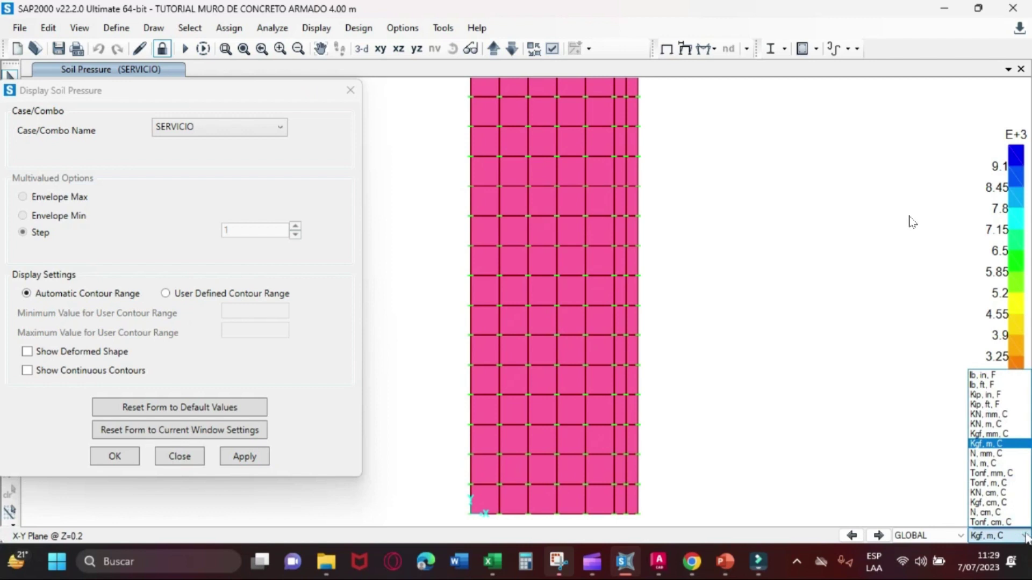
{"action": "left_click", "coordinate": [989, 502]}
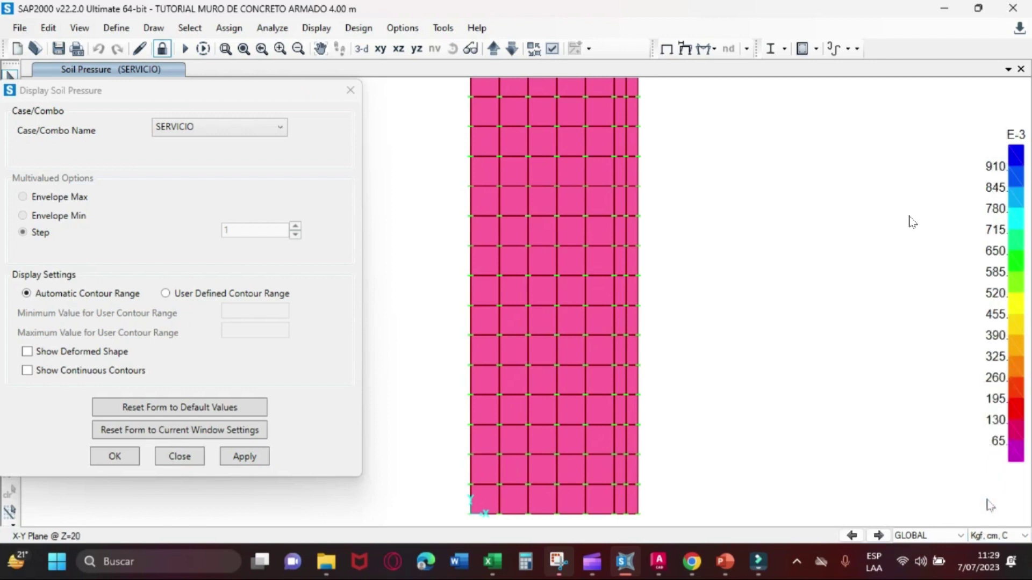
{"action": "left_click", "coordinate": [570, 386]}
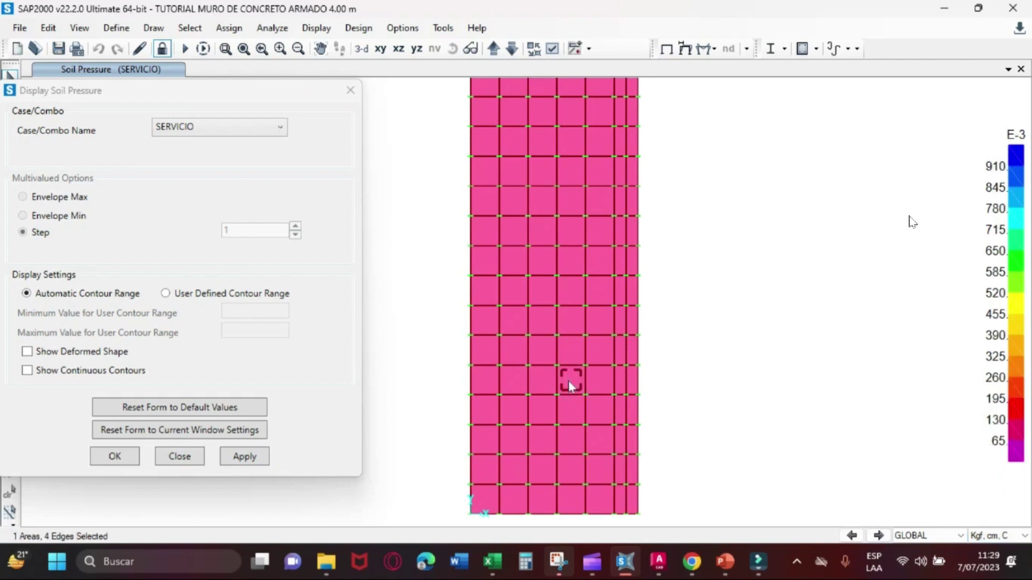
{"action": "left_click", "coordinate": [569, 383]}
{"action": "left_click", "coordinate": [232, 456]}
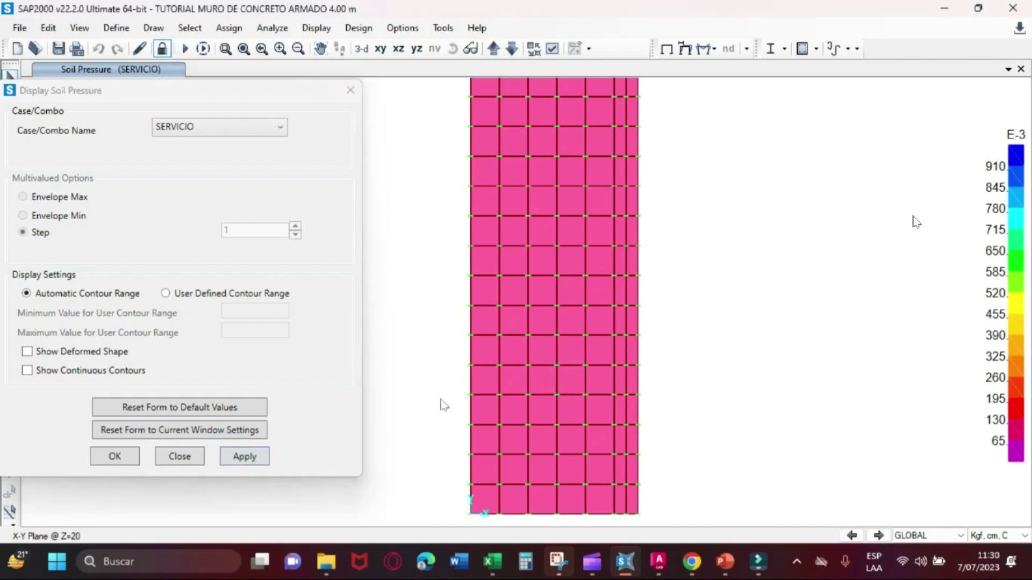
{"action": "scroll", "coordinate": [526, 234], "scroll_direction": "down", "scroll_amount": 3}
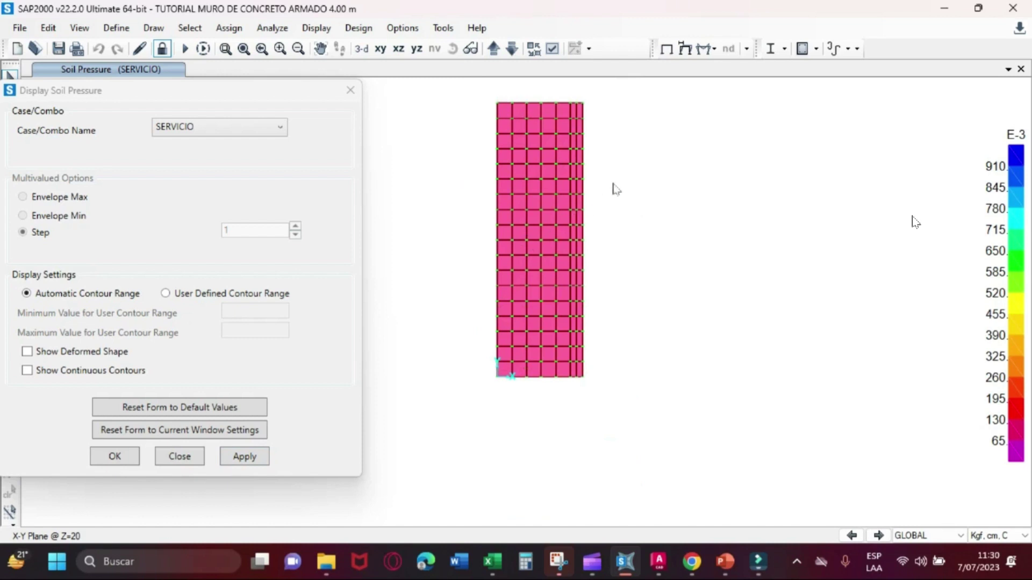
Display the base slab's soil pressure for the DEAD case instead
{"action": "left_click", "coordinate": [264, 128]}
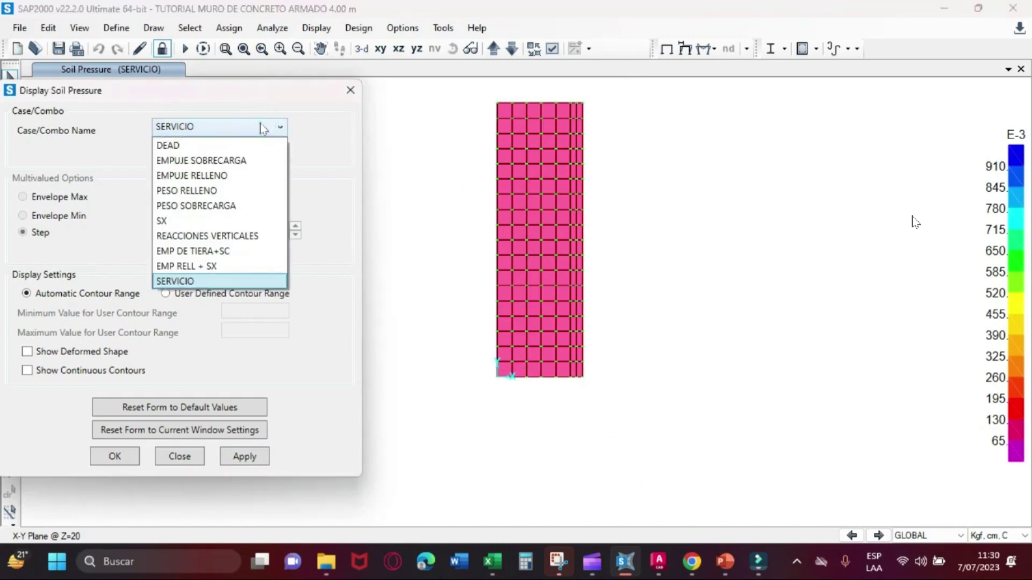
{"action": "left_click", "coordinate": [214, 145]}
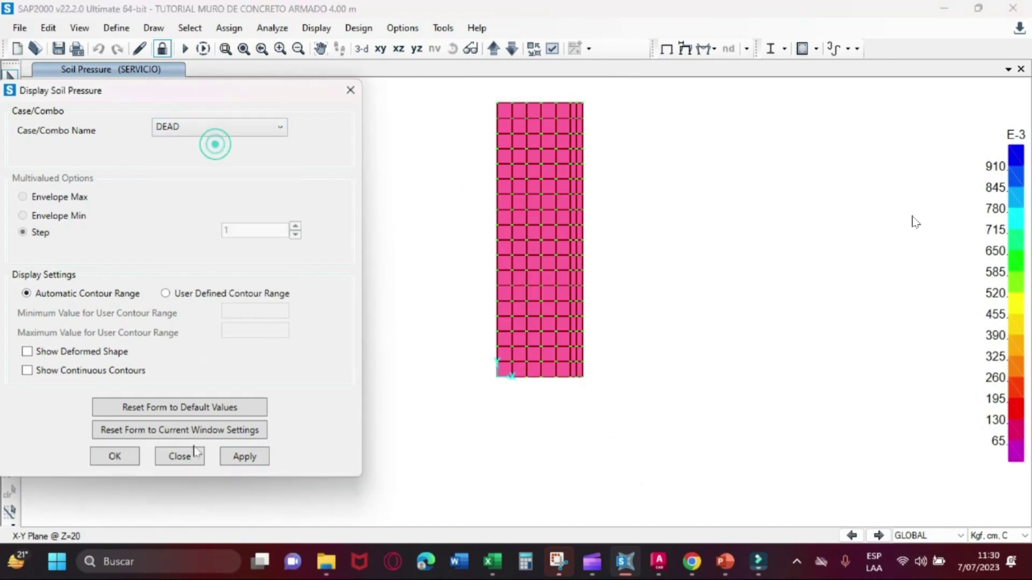
{"action": "left_click", "coordinate": [251, 459]}
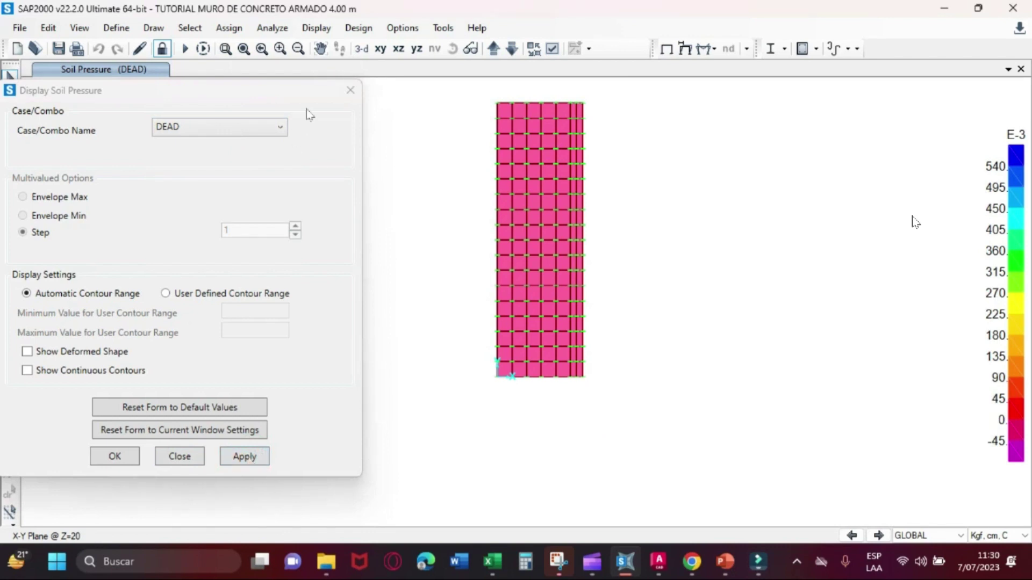
Return the soil pressure plot to the SERVICIO combination with the automatic contour range
{"action": "left_click", "coordinate": [269, 127]}
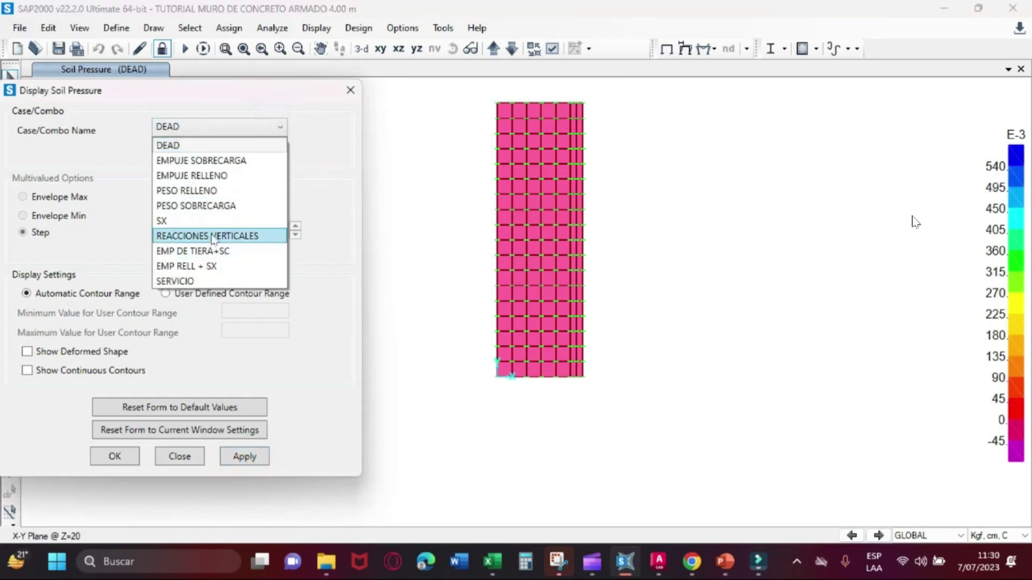
{"action": "left_click", "coordinate": [189, 281]}
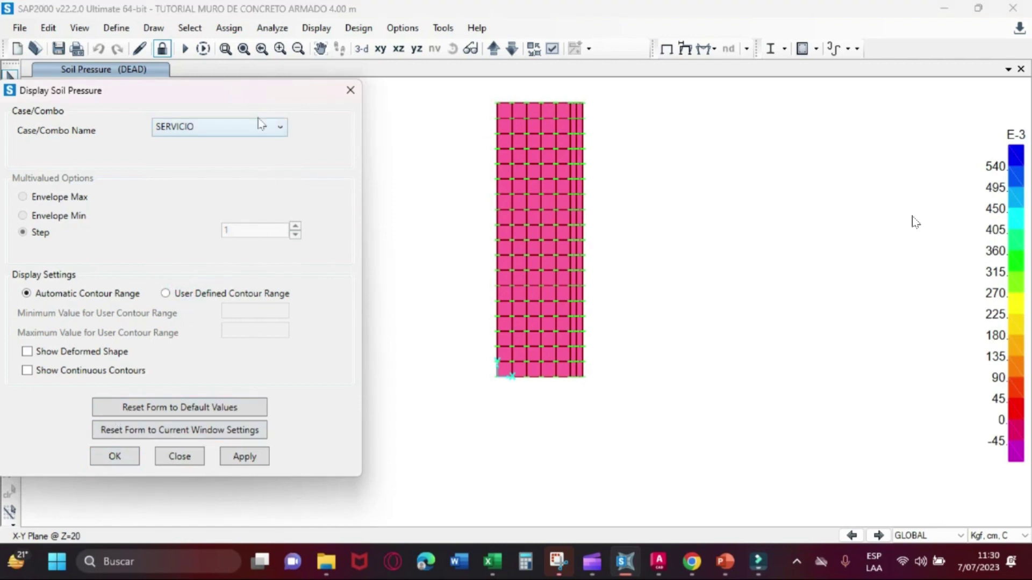
{"action": "left_click_drag", "start_coordinate": [235, 97], "coordinate": [282, 97]}
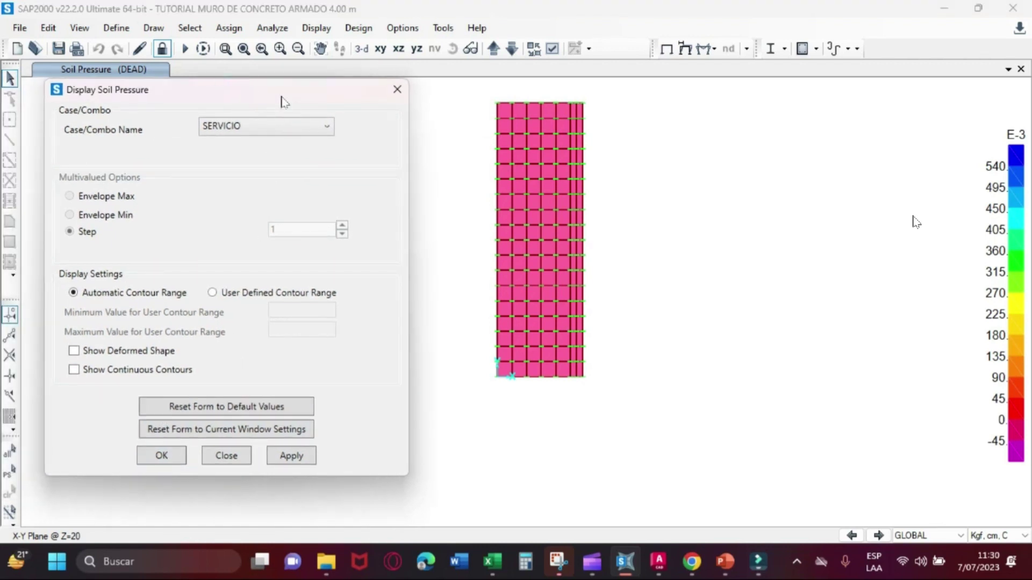
{"action": "left_click", "coordinate": [213, 294]}
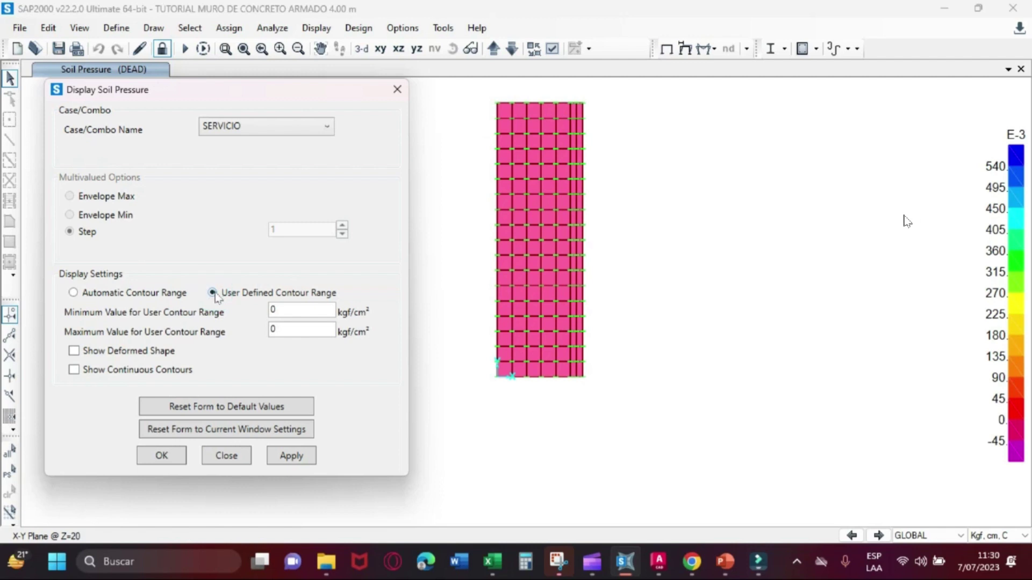
{"action": "left_click", "coordinate": [290, 456]}
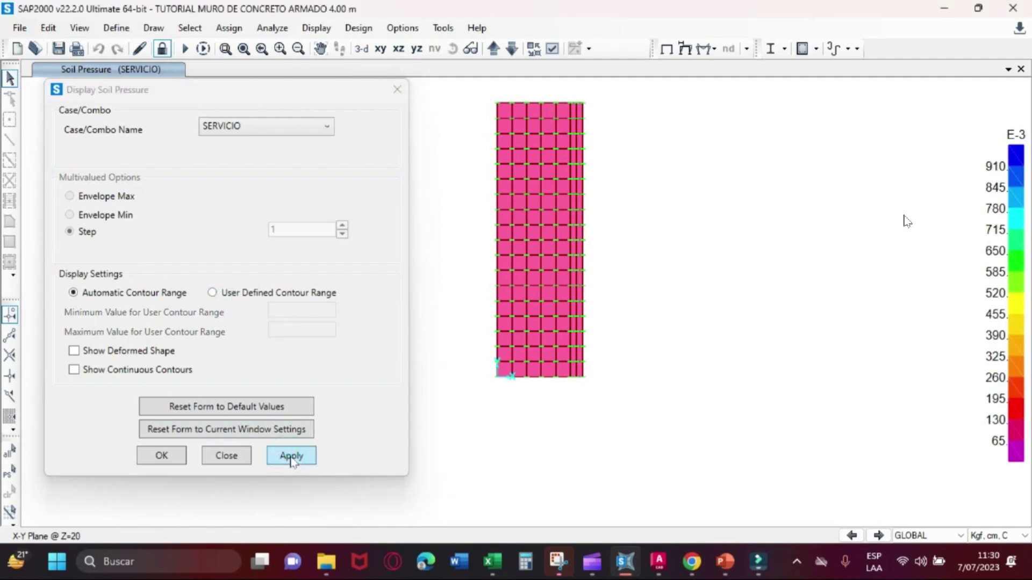
Display the M22 resultant force contours for the EMPUJE RELLENO case on the wall in 3-D view
{"action": "left_click", "coordinate": [361, 48]}
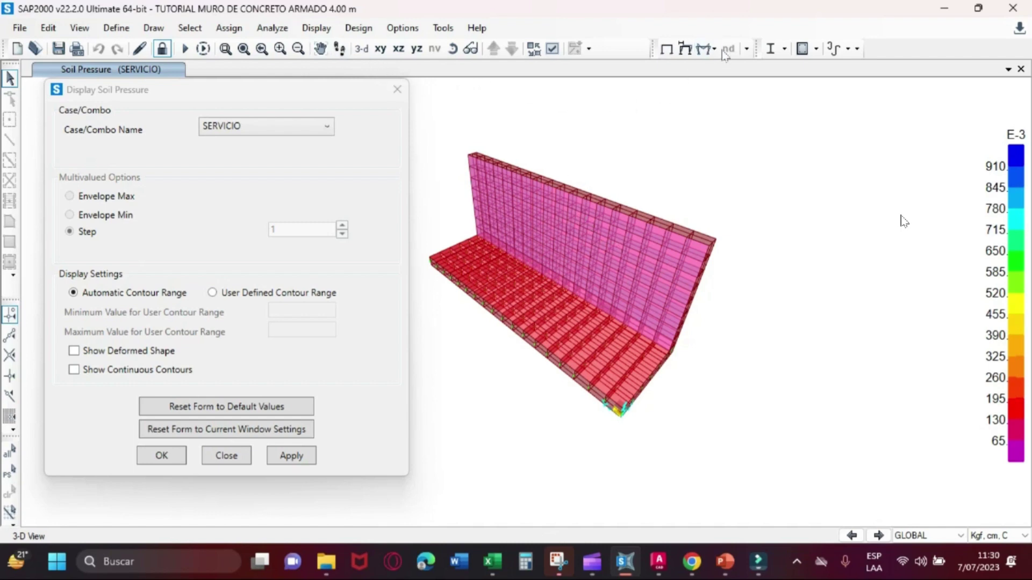
{"action": "left_click", "coordinate": [705, 48]}
{"action": "left_click", "coordinate": [735, 117]}
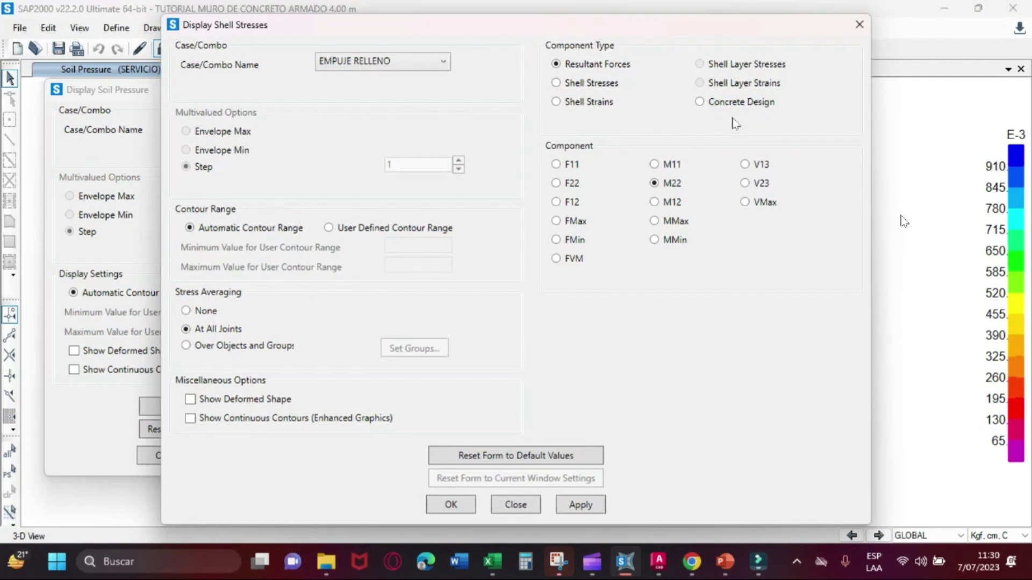
{"action": "left_click", "coordinate": [574, 500]}
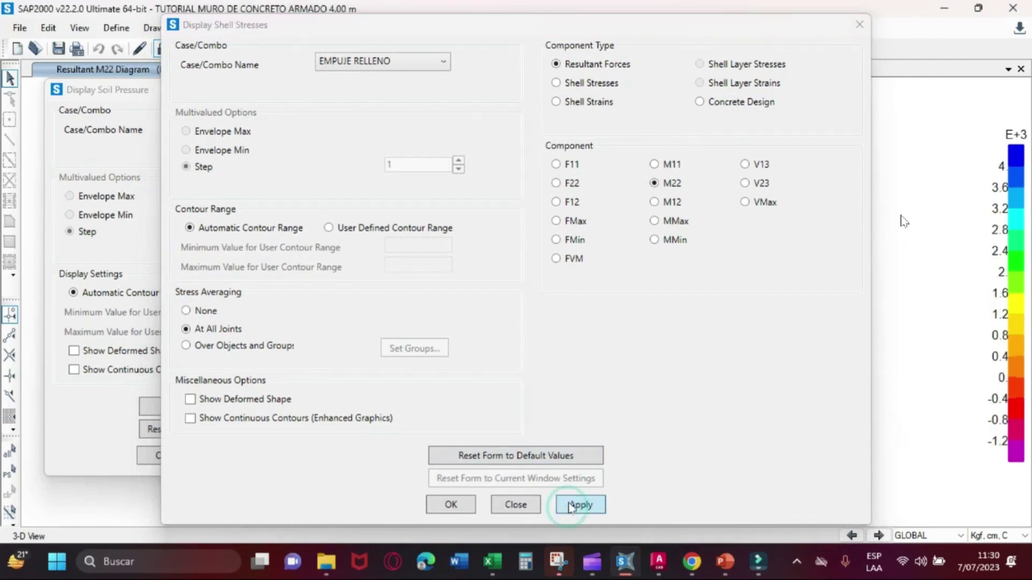
{"action": "left_click", "coordinate": [438, 505]}
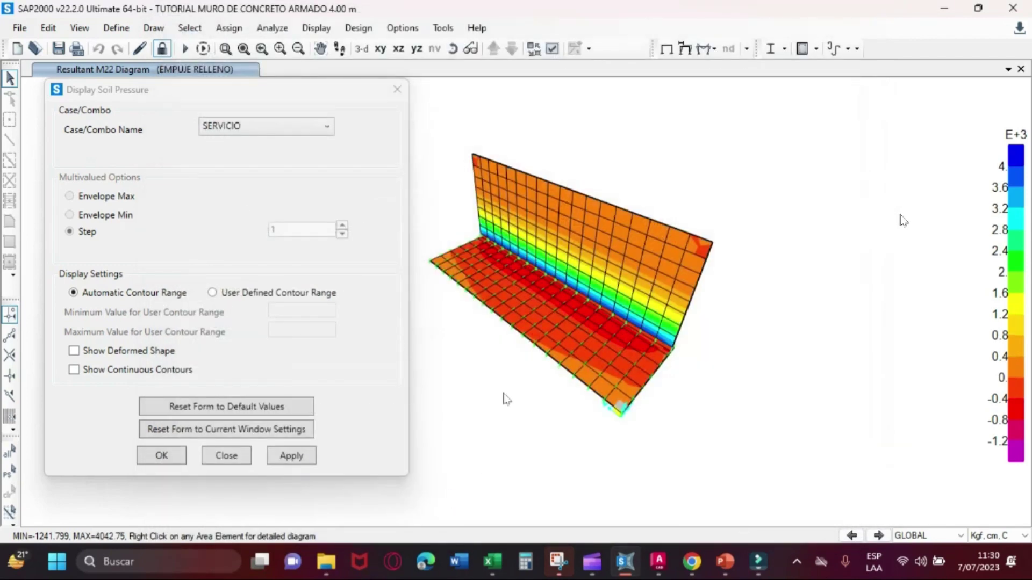
{"action": "left_click", "coordinate": [504, 398]}
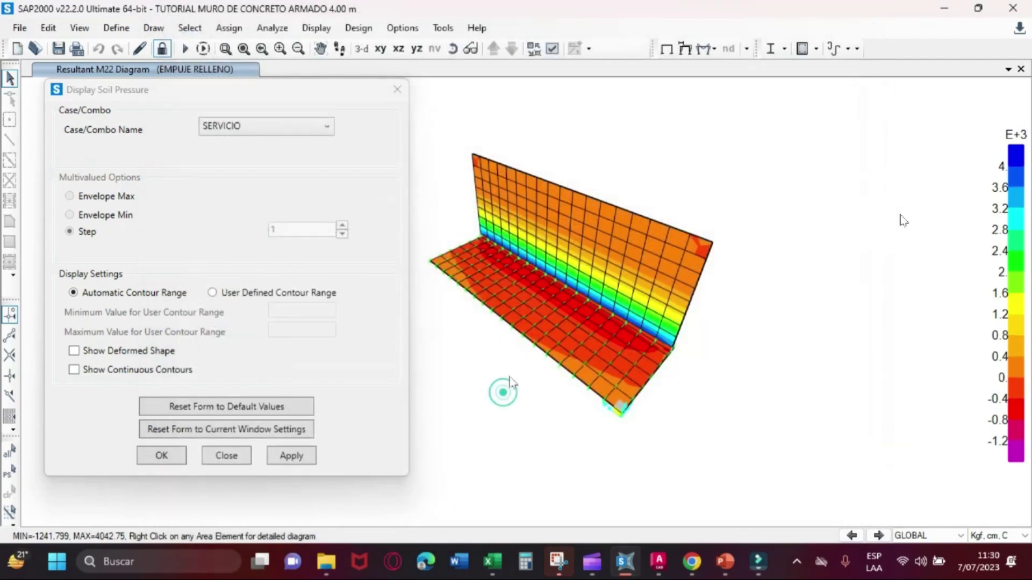
Reapply the SERVICIO soil pressure plot and set the view type to Standard instead of extruded
{"action": "left_click", "coordinate": [291, 455]}
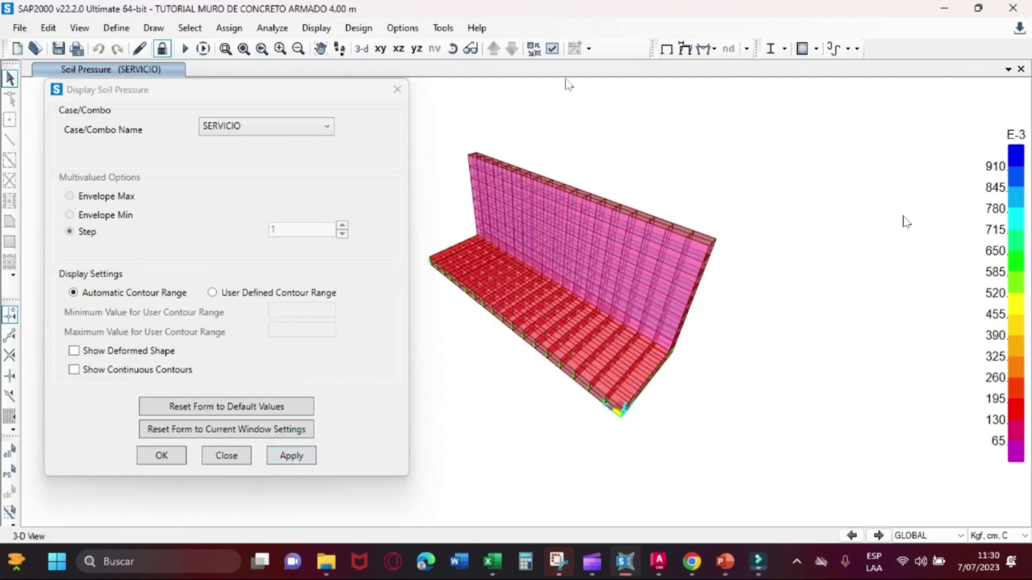
{"action": "left_click", "coordinate": [553, 49]}
{"action": "left_click", "coordinate": [465, 81]}
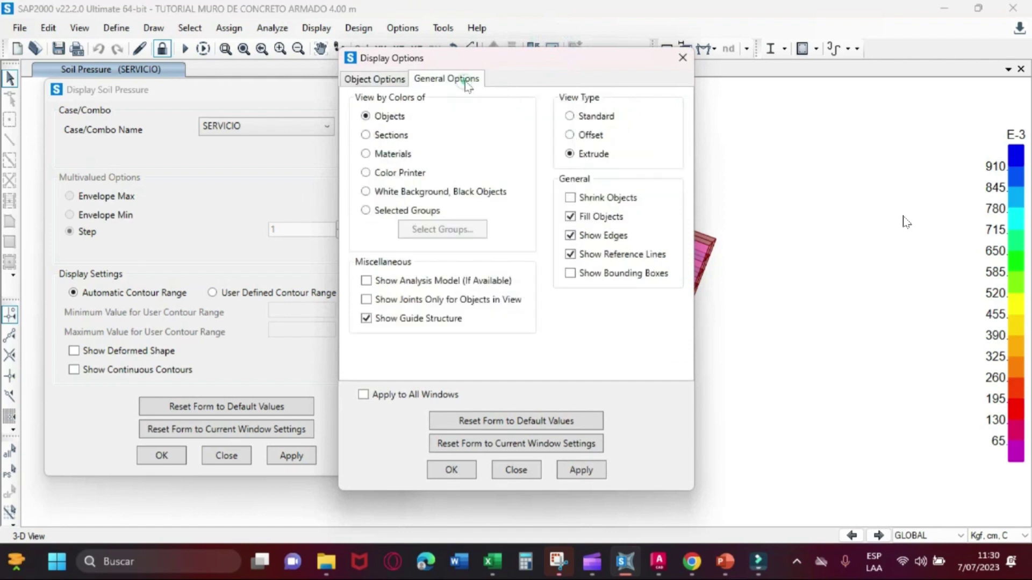
{"action": "left_click", "coordinate": [569, 116]}
{"action": "left_click", "coordinate": [590, 473]}
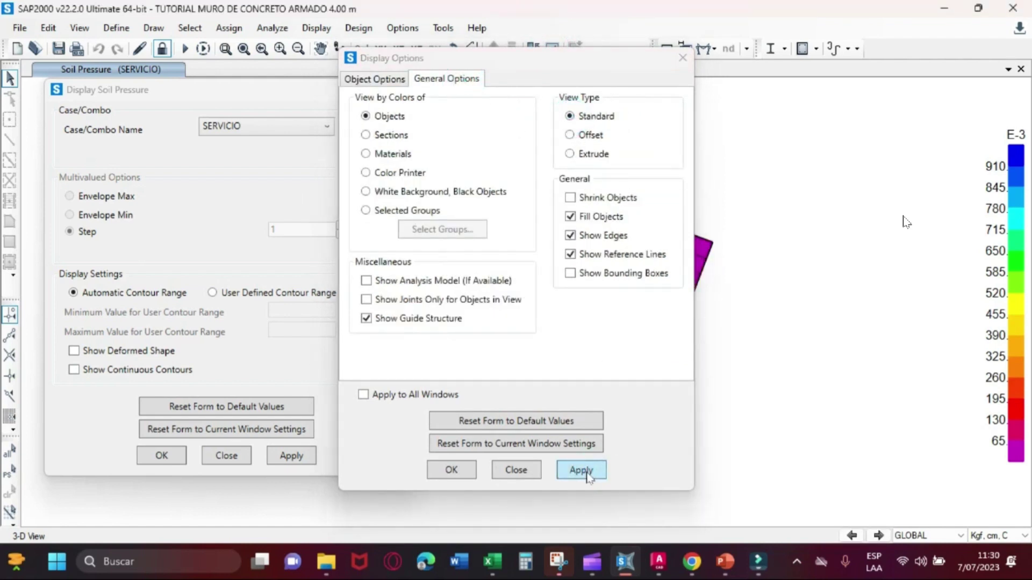
{"action": "left_click", "coordinate": [452, 471]}
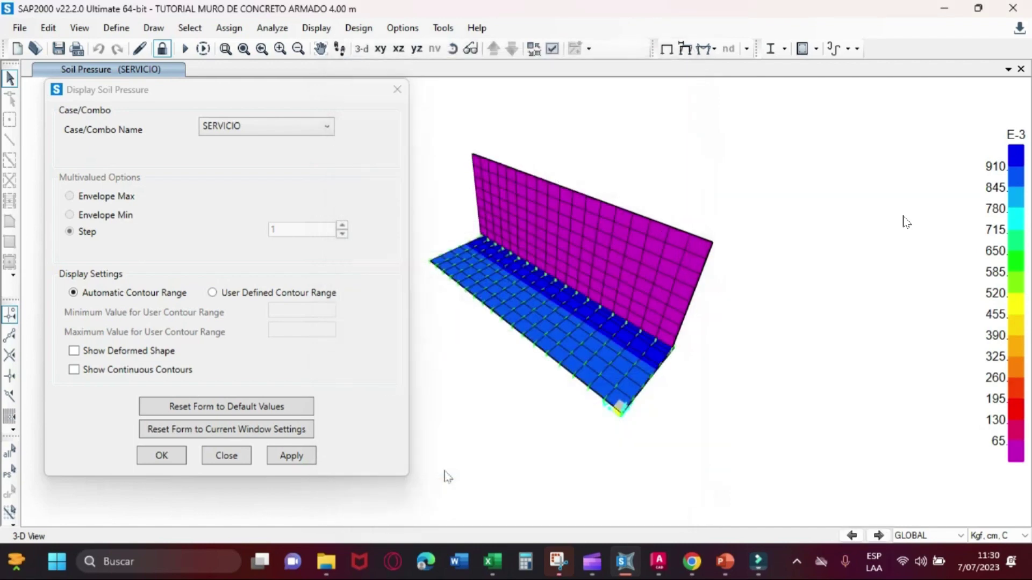
{"action": "left_click", "coordinate": [576, 325]}
{"action": "left_click", "coordinate": [578, 323]}
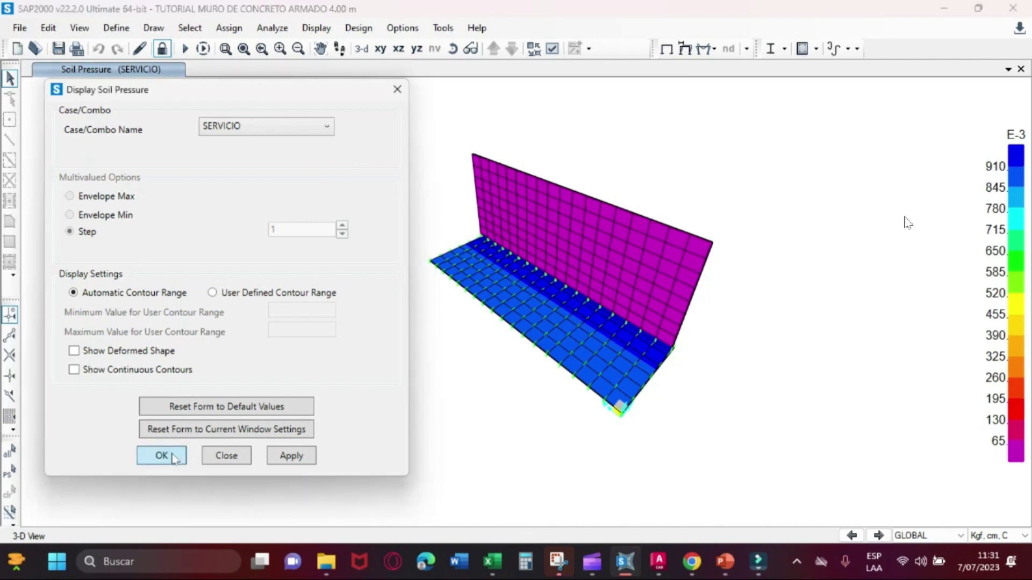
{"action": "left_click", "coordinate": [173, 456]}
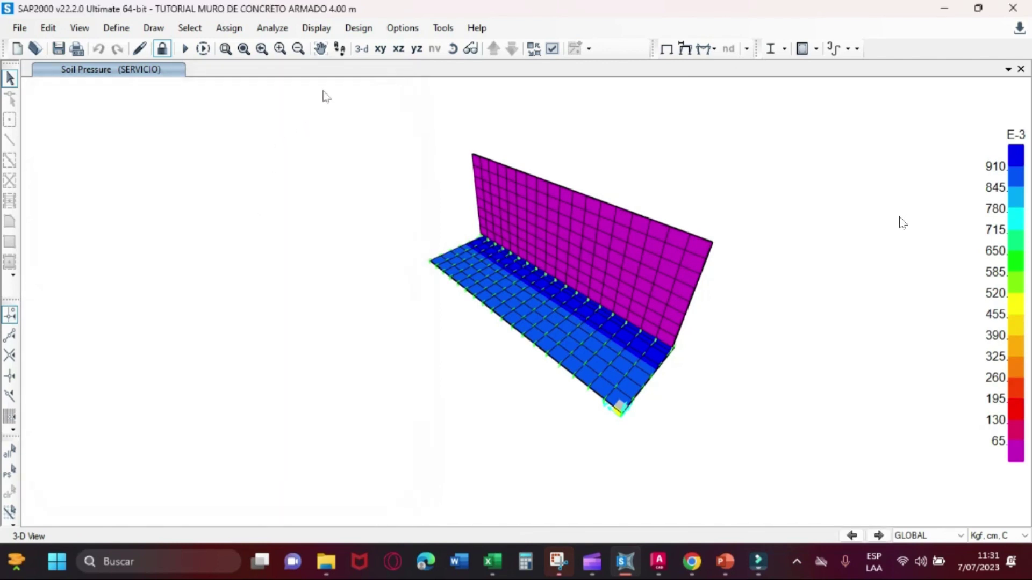
Inspect the SERVICIO soil pressure in plan view on a mid-slab shell where the two blue contour bands meet
{"action": "left_click", "coordinate": [380, 49]}
{"action": "left_click", "coordinate": [433, 314]}
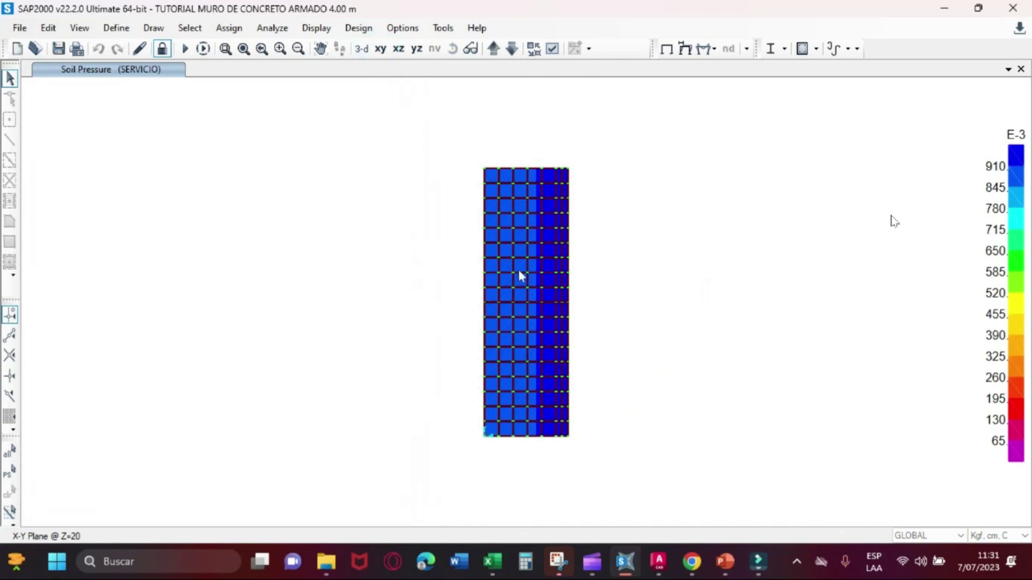
{"action": "scroll", "coordinate": [537, 253], "scroll_direction": "up", "scroll_amount": 5}
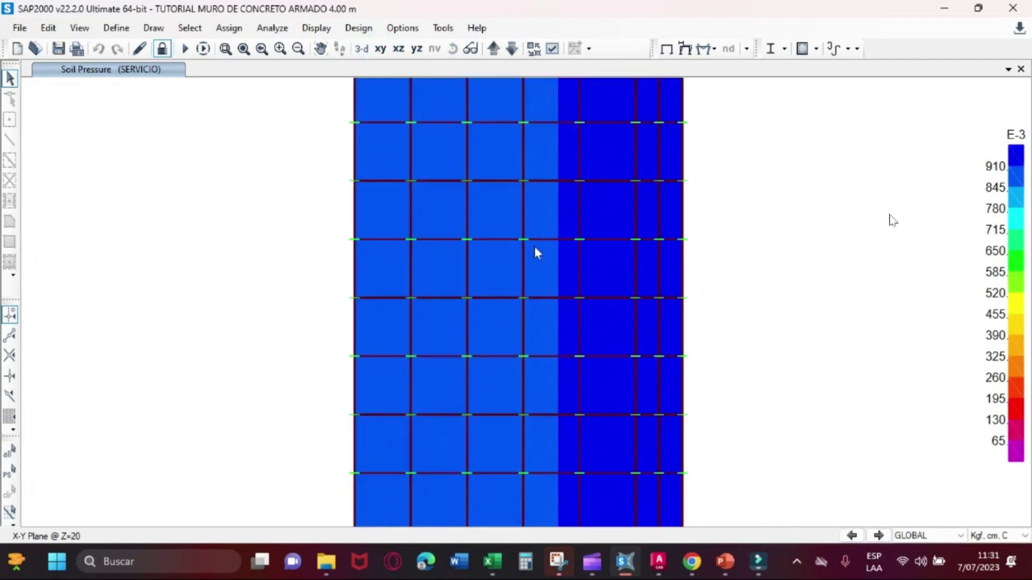
{"action": "right_click", "coordinate": [556, 282]}
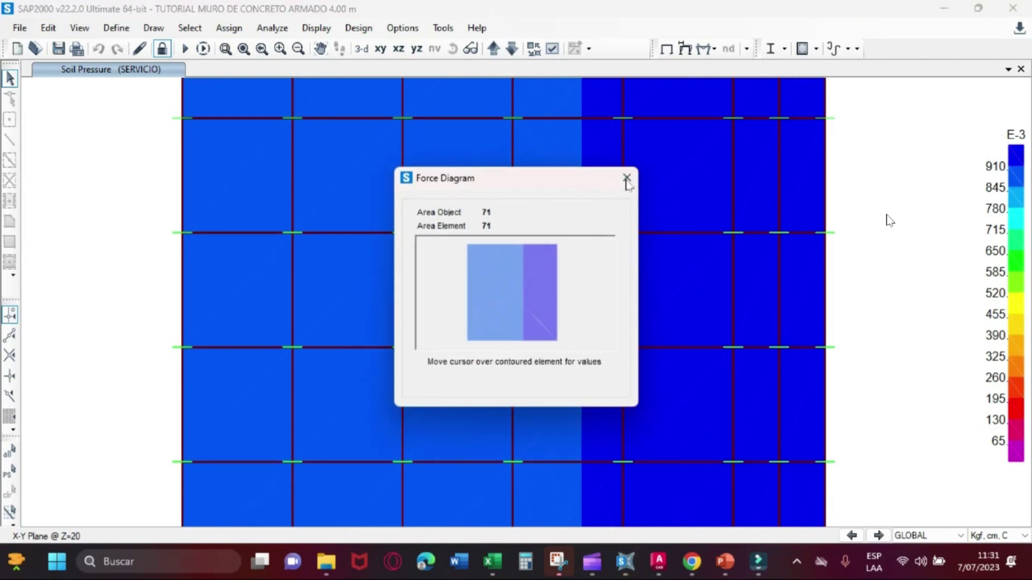
{"action": "left_click", "coordinate": [626, 177]}
Read the SERVICIO soil pressure at several points within shell 95, near the end of the base slab
{"action": "scroll", "coordinate": [403, 333], "scroll_direction": "down", "scroll_amount": 4}
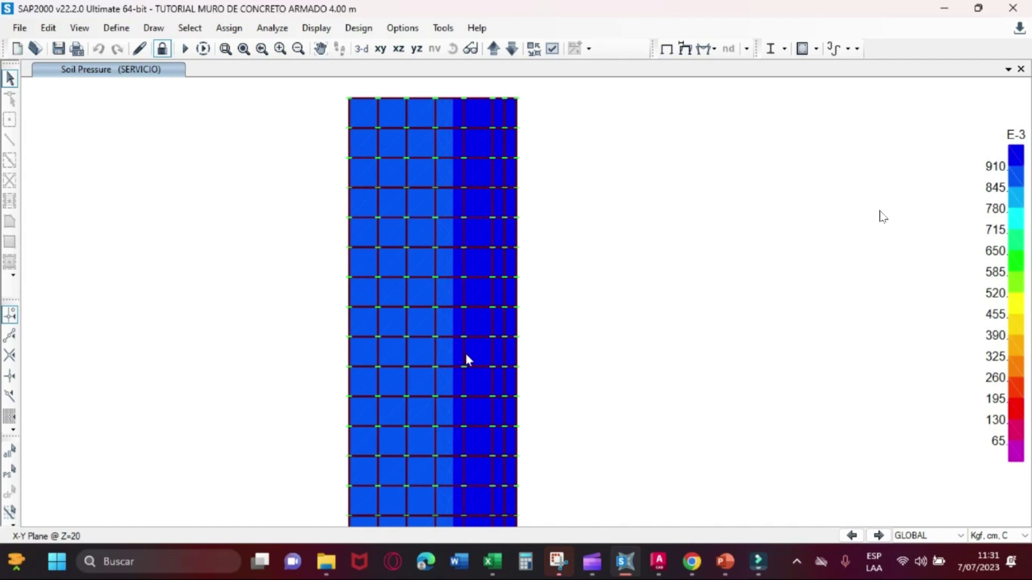
{"action": "right_click", "coordinate": [476, 144]}
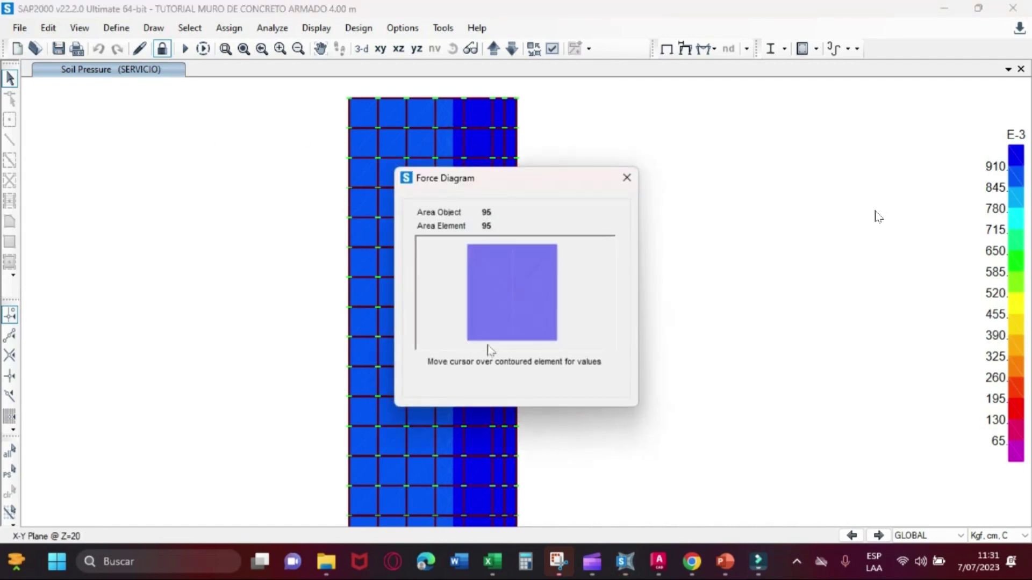
{"action": "mouse_move", "coordinate": [506, 330]}
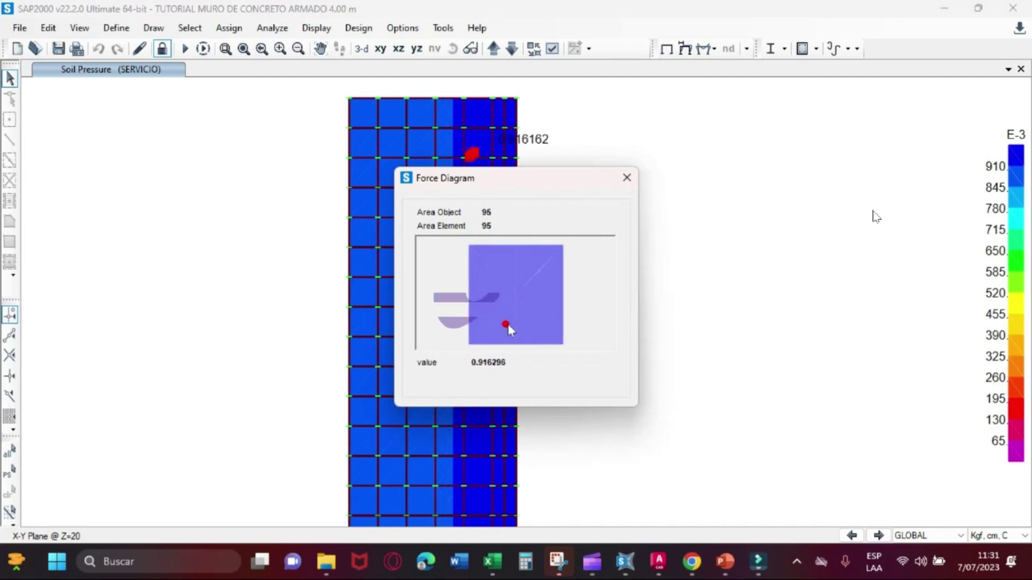
{"action": "left_click", "coordinate": [509, 321]}
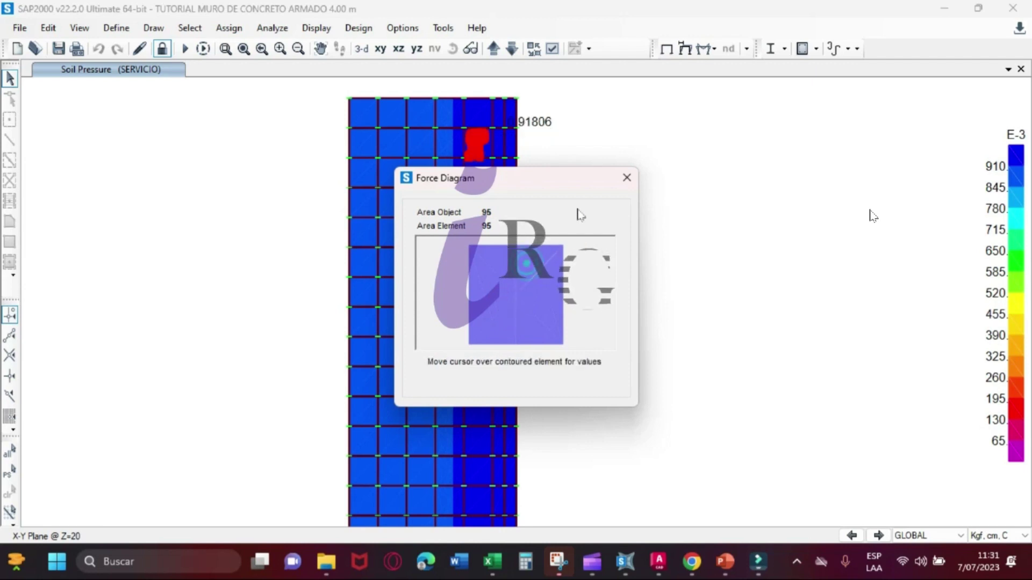
{"action": "left_click", "coordinate": [627, 179]}
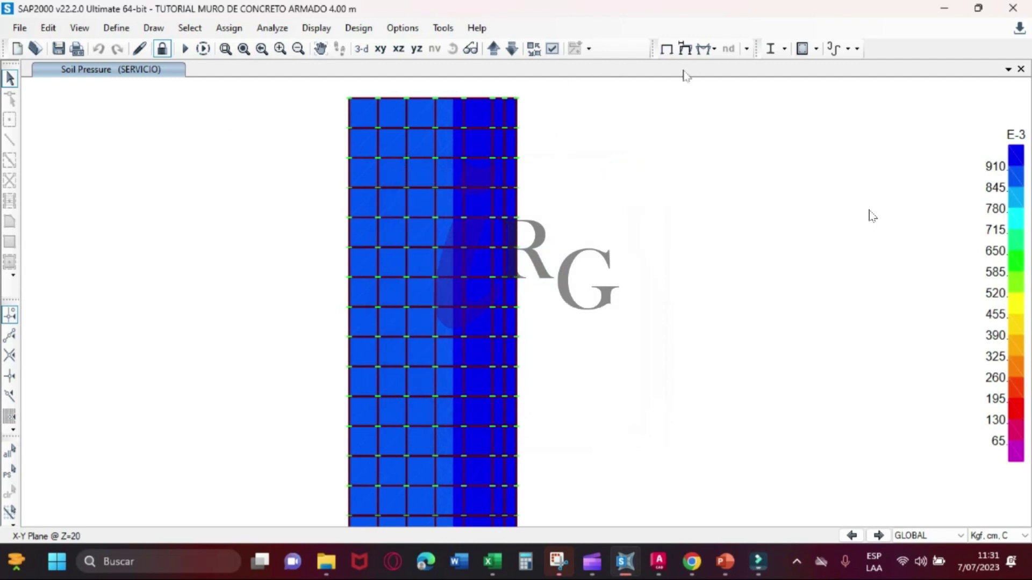
Display the base slab's soil pressure for the EMP DE TIERA+SC combination and move the dialog off the plot
{"action": "left_click", "coordinate": [711, 48]}
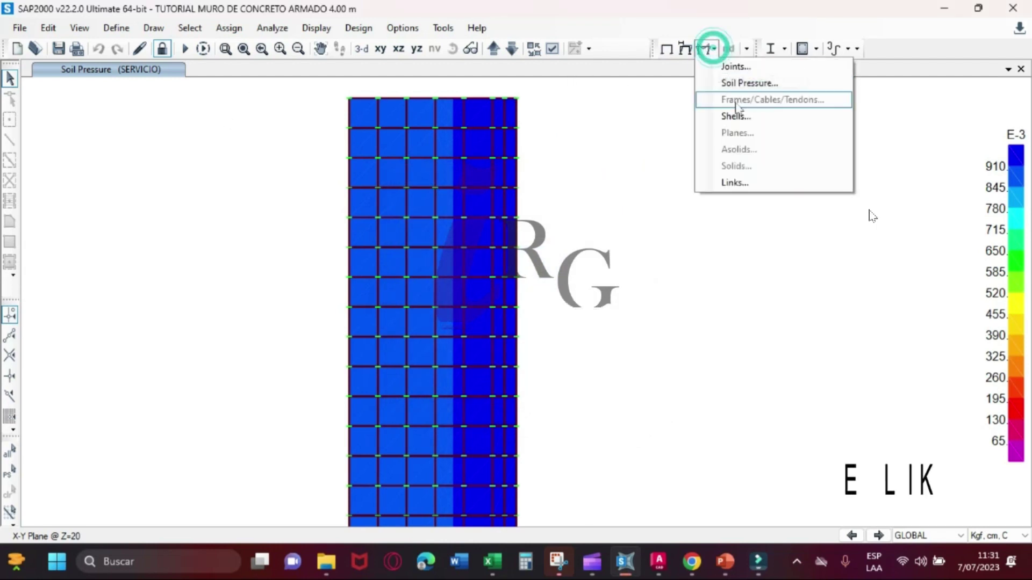
{"action": "left_click", "coordinate": [734, 84]}
{"action": "left_click", "coordinate": [545, 118]}
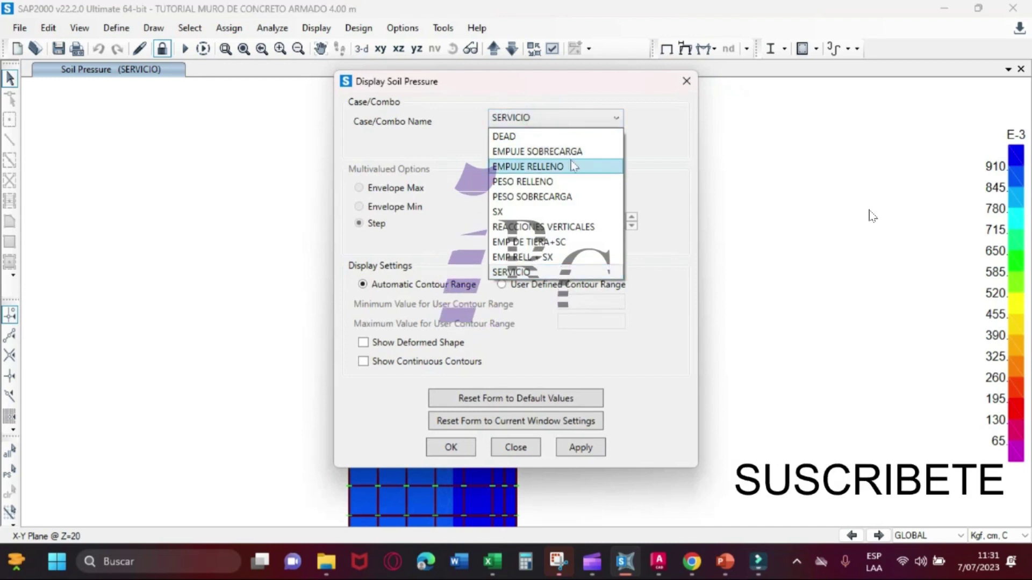
{"action": "left_click", "coordinate": [537, 243]}
{"action": "left_click", "coordinate": [570, 453]}
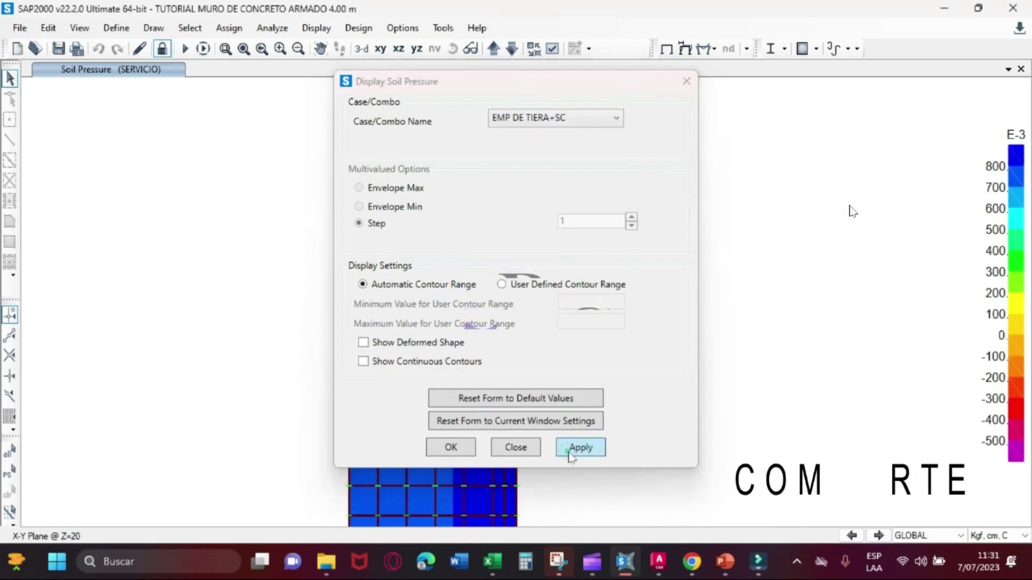
{"action": "left_click_drag", "start_coordinate": [500, 92], "coordinate": [110, 106]}
Read the EMP DE TIERA+SC soil pressure within shell 95 and clear the accidental joint selection
{"action": "right_click", "coordinate": [482, 148]}
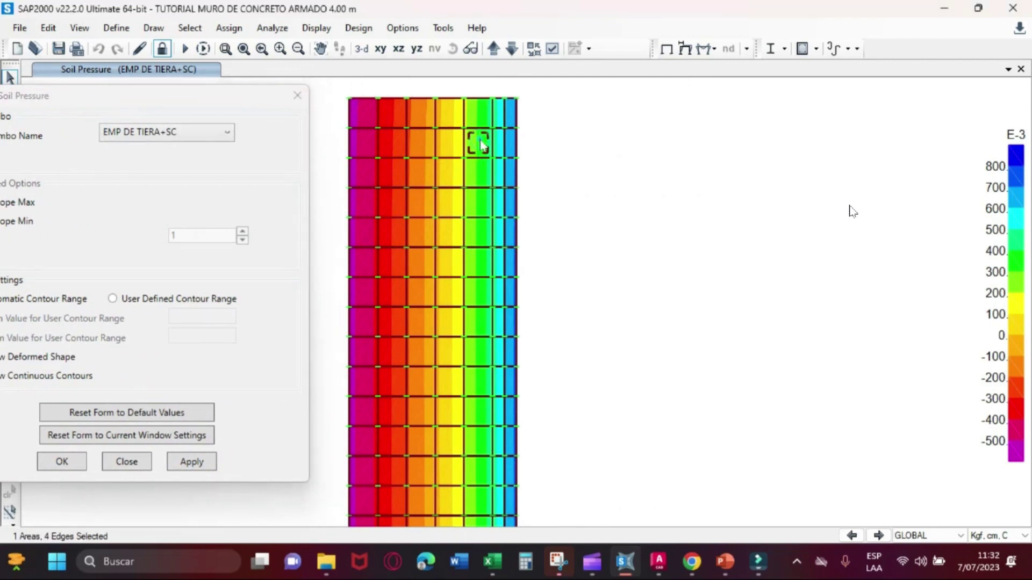
{"action": "mouse_move", "coordinate": [492, 306]}
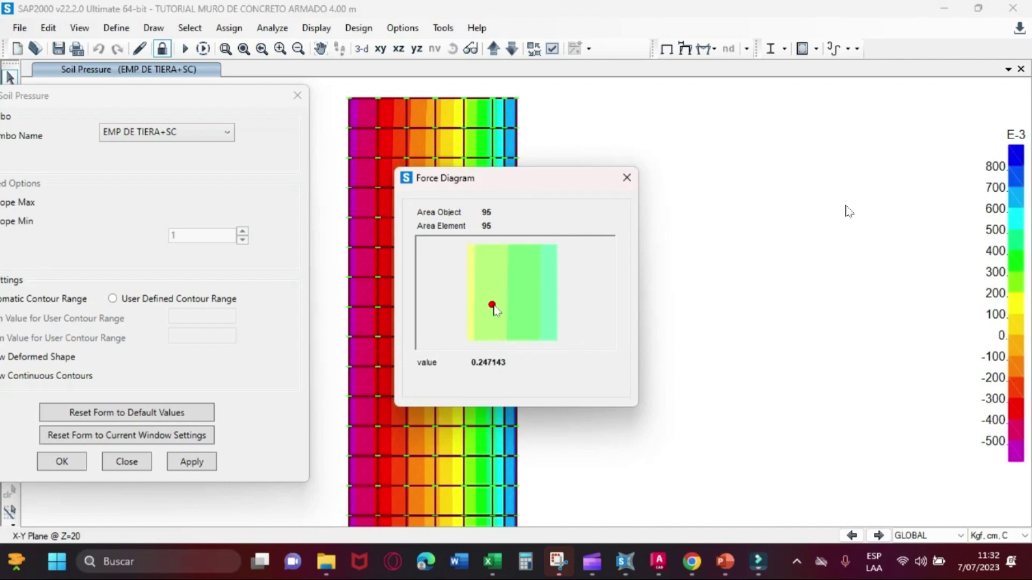
{"action": "left_click", "coordinate": [499, 142]}
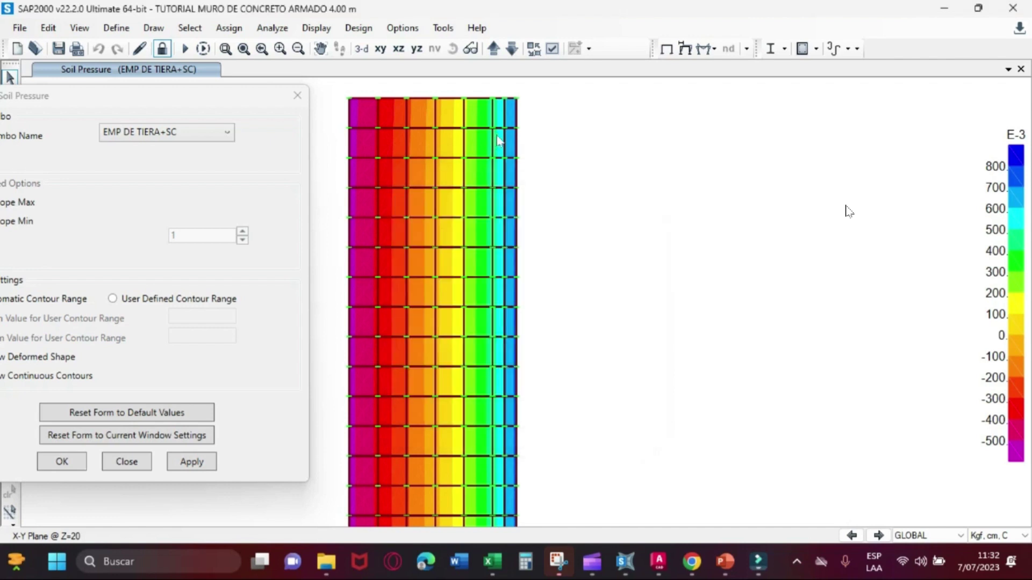
{"action": "left_click", "coordinate": [492, 128]}
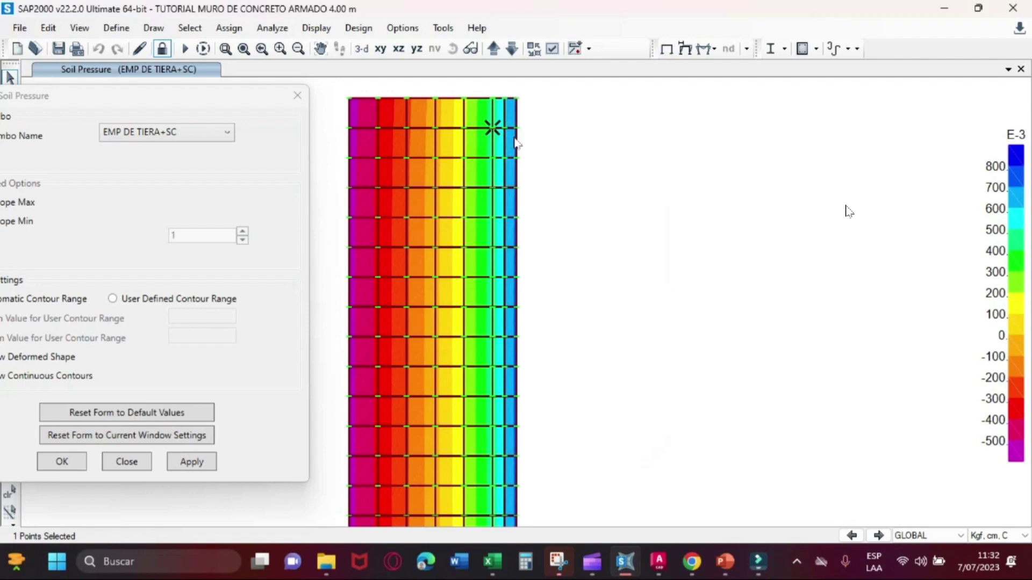
{"action": "key", "text": "ctrl+q"}
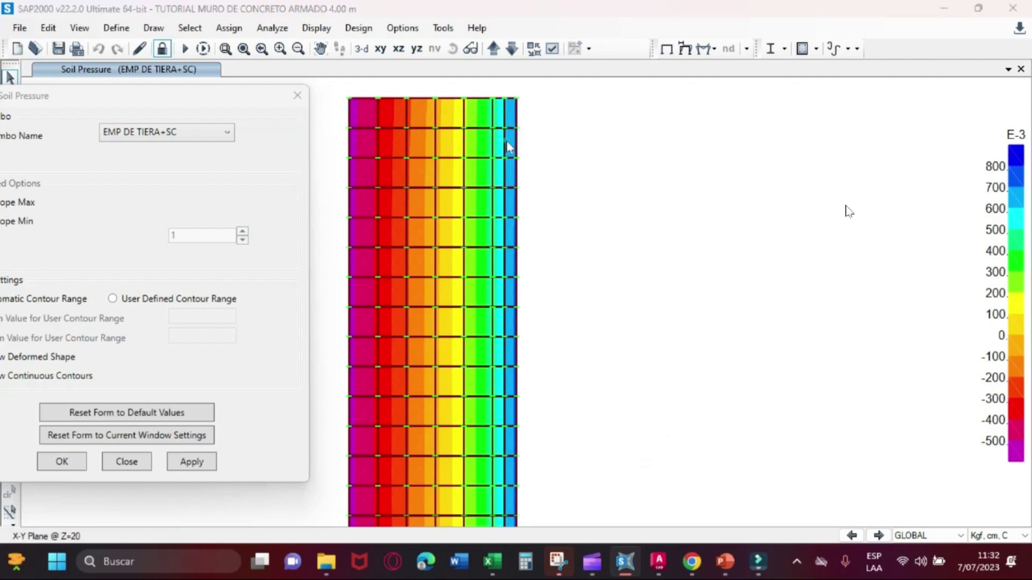
Read the EMP DE TIERA+SC soil pressure within shell 131 along the slab's outer edge
{"action": "left_click", "coordinate": [511, 149], "text": "ctrl"}
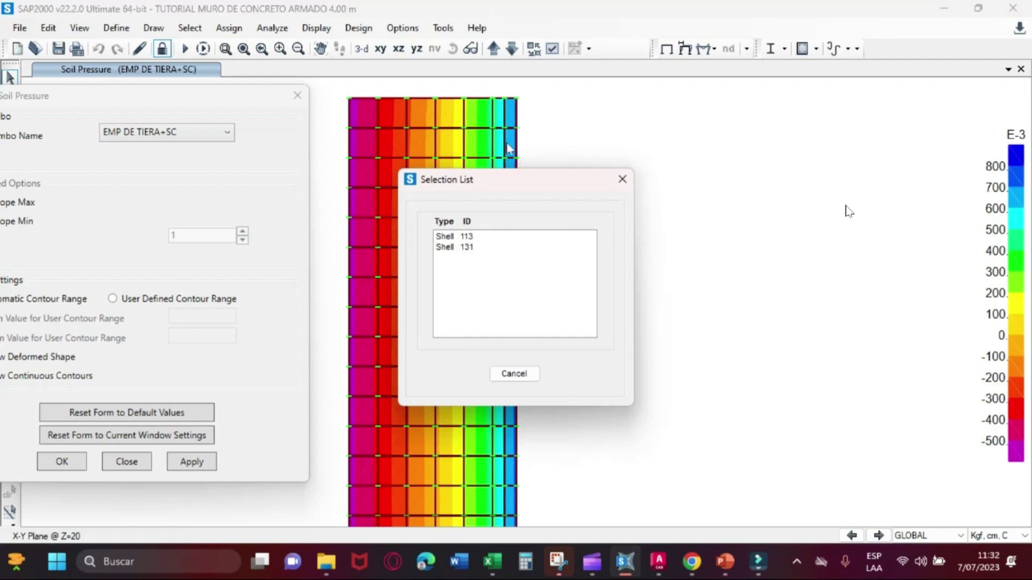
{"action": "key", "text": "Escape"}
{"action": "scroll", "coordinate": [509, 148], "scroll_direction": "up", "scroll_amount": 3}
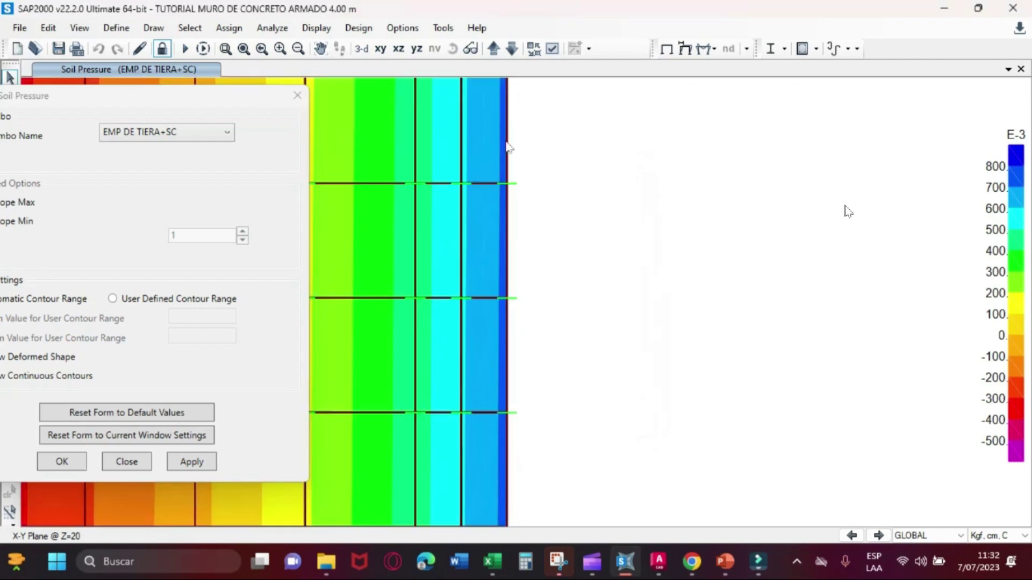
{"action": "right_click", "coordinate": [500, 148]}
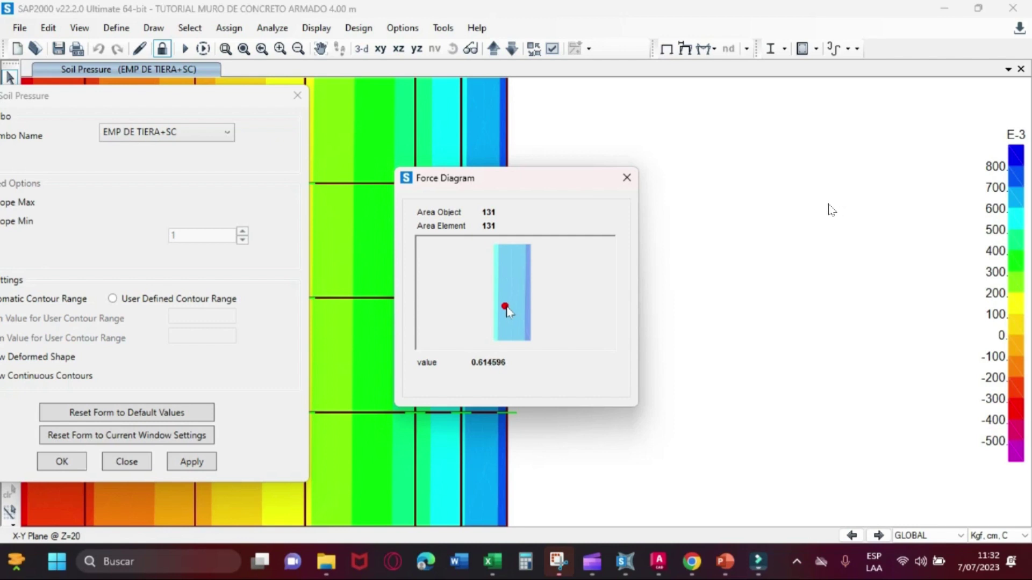
Switch to Excel to review the M-L sheet's base pressures and Caso II seismic calculations, and return to SAP2000
{"action": "left_click", "coordinate": [492, 561]}
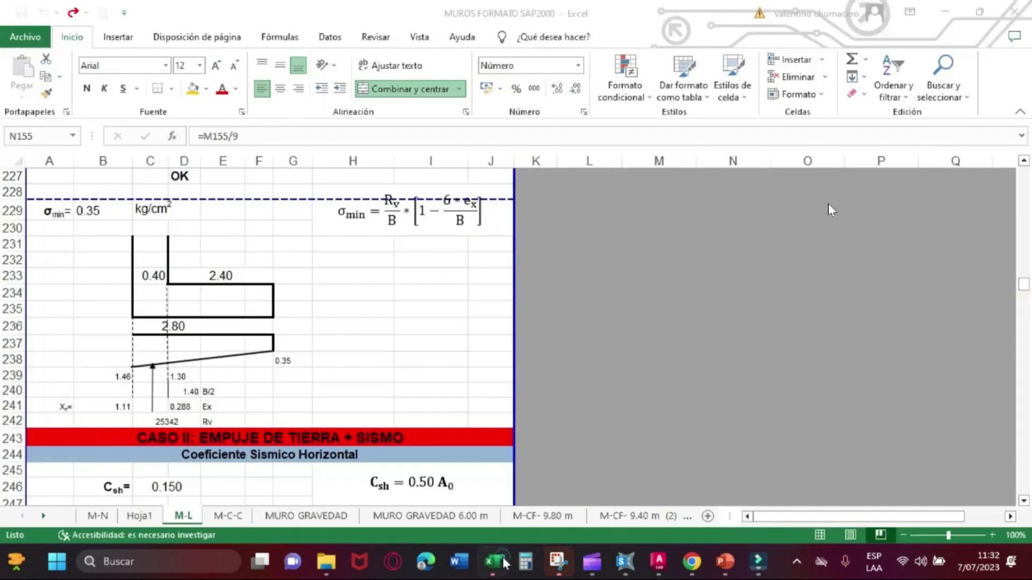
{"action": "scroll", "coordinate": [390, 330], "scroll_direction": "up", "scroll_amount": 15}
{"action": "scroll", "coordinate": [388, 326], "scroll_direction": "down", "scroll_amount": 17}
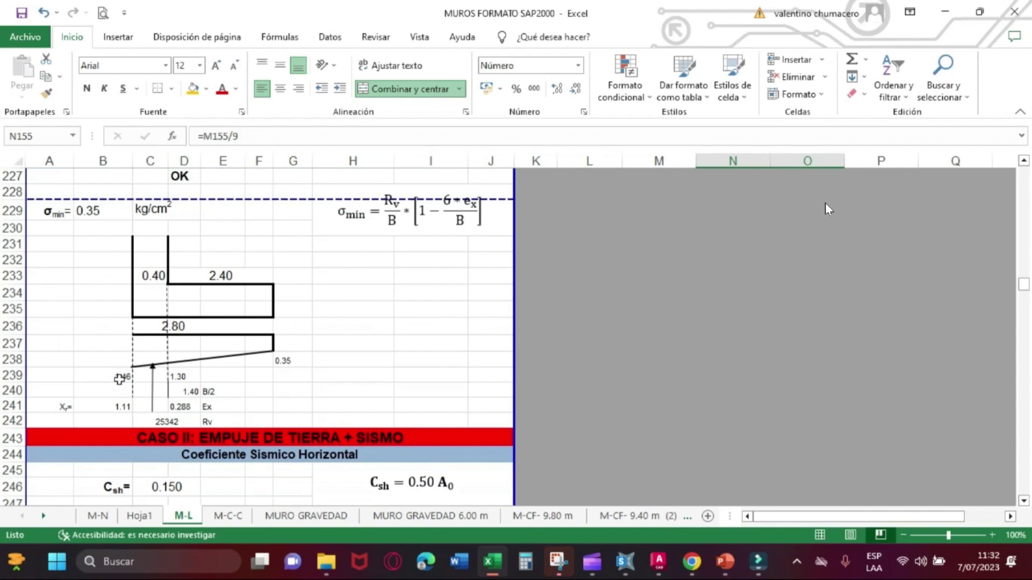
{"action": "scroll", "coordinate": [145, 382], "scroll_direction": "down", "scroll_amount": 17}
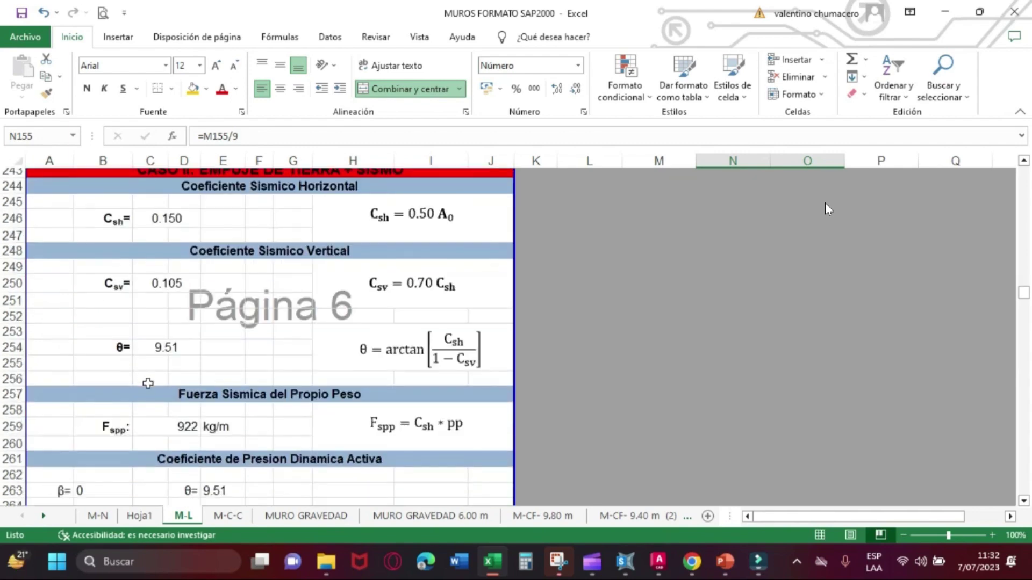
{"action": "scroll", "coordinate": [152, 383], "scroll_direction": "down", "scroll_amount": 11}
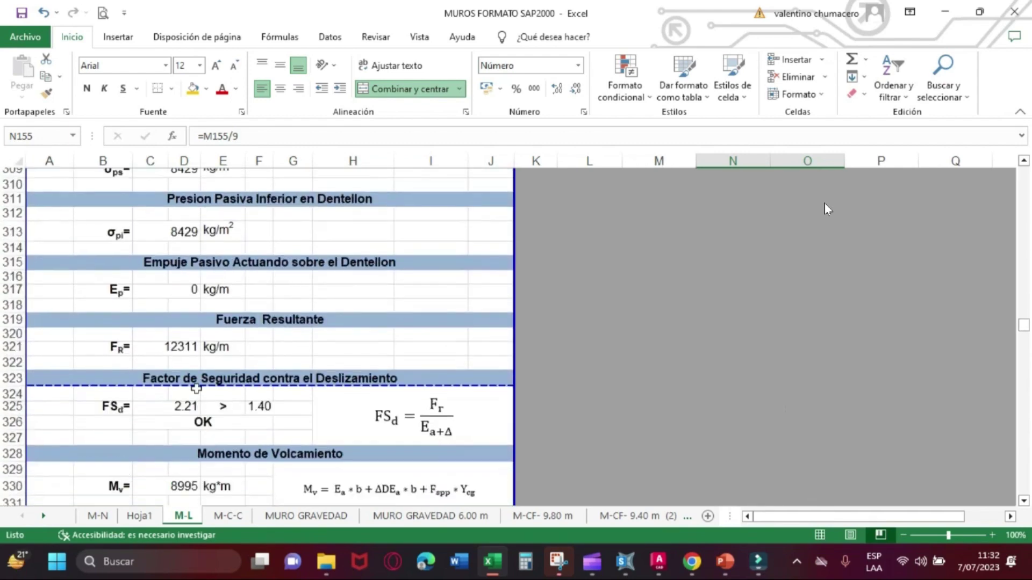
{"action": "left_click", "coordinate": [626, 561]}
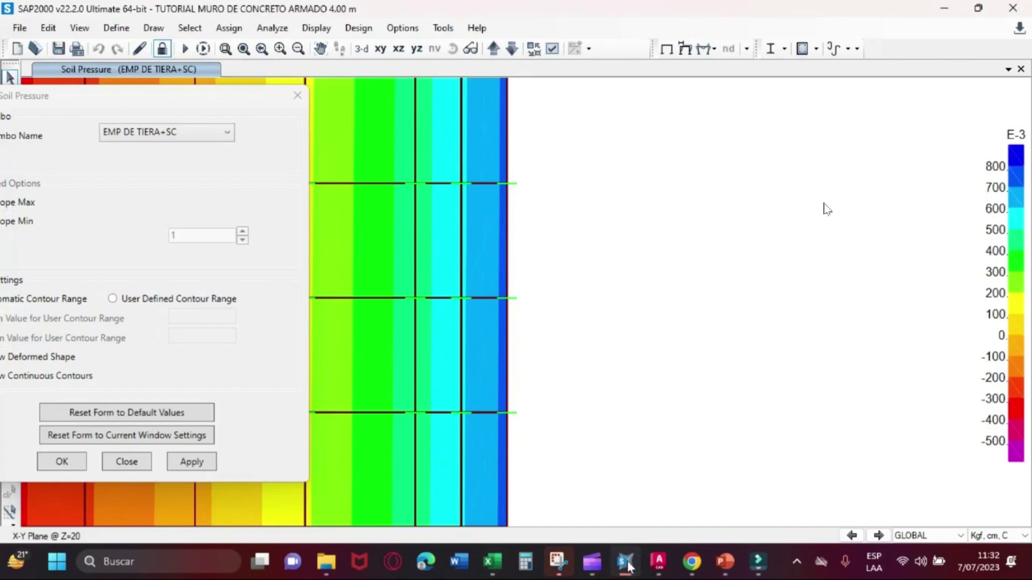
Review the M-L sheet's base pressure diagram in Excel, return to SAP2000 and close the soil pressure display settings
{"action": "left_click", "coordinate": [626, 561]}
{"action": "scroll", "coordinate": [315, 393], "scroll_direction": "up", "scroll_amount": 6}
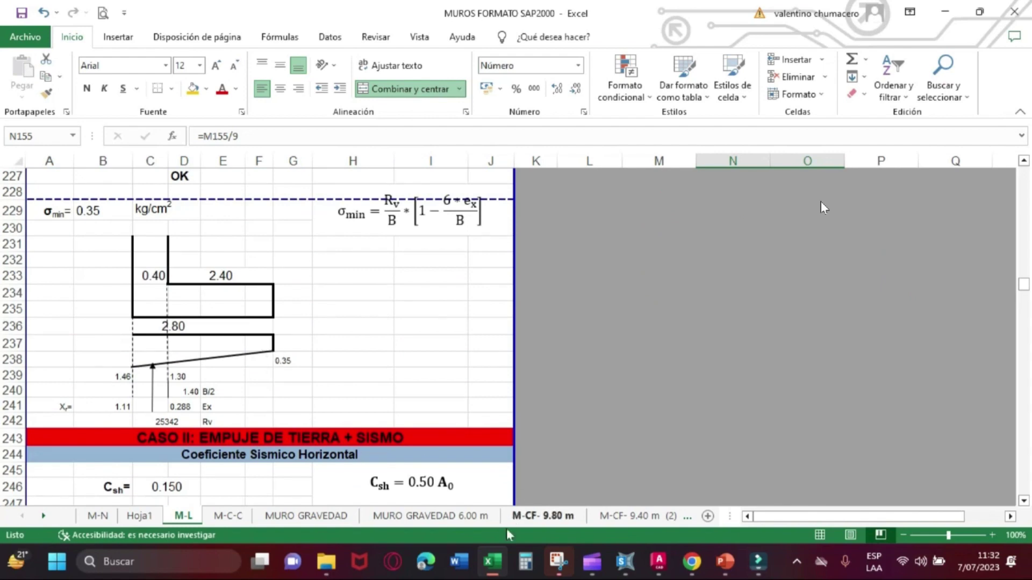
{"action": "left_click", "coordinate": [623, 560]}
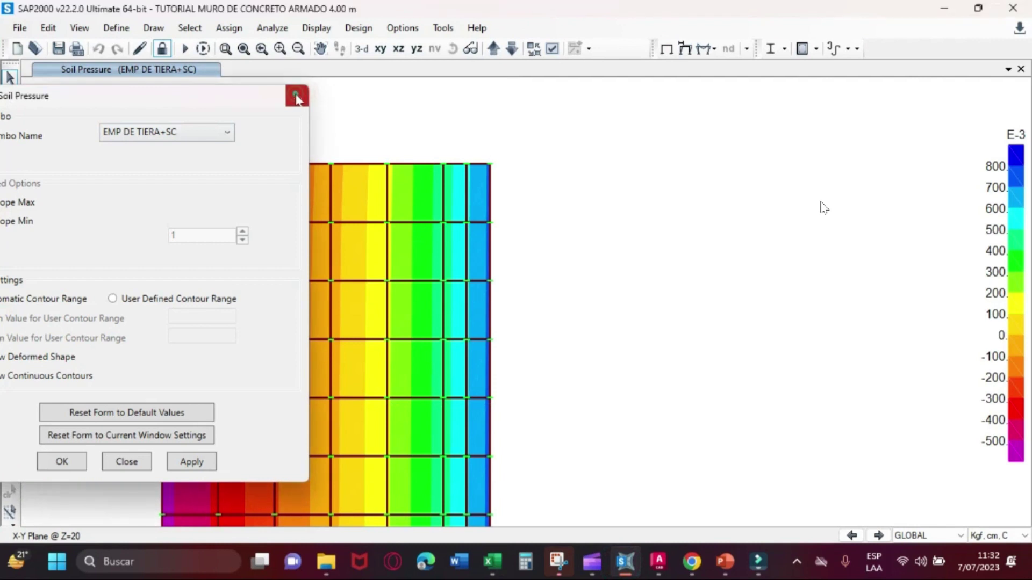
{"action": "left_click", "coordinate": [296, 95]}
Read the EMP DE TIERA+SC soil pressure in corner shell 24, compare it with Excel's M-L pressure diagram, and return to SAP2000
{"action": "right_click", "coordinate": [172, 200]}
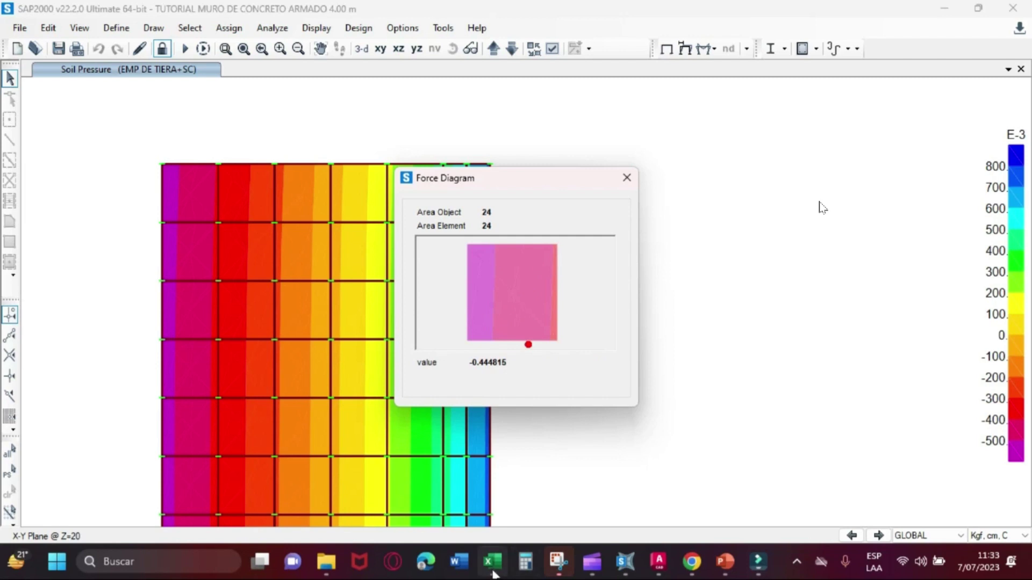
{"action": "left_click", "coordinate": [493, 565]}
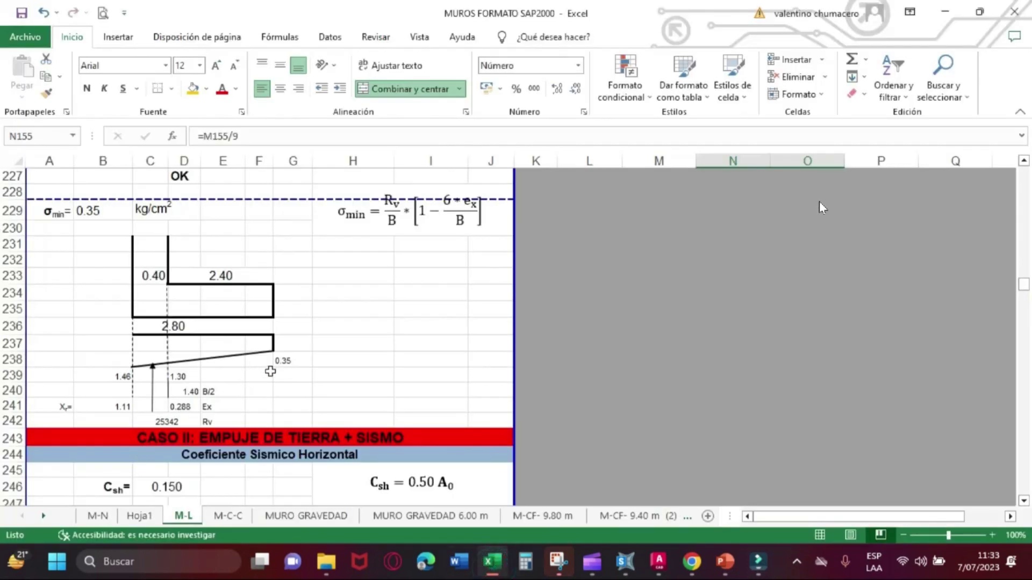
{"action": "mouse_move", "coordinate": [625, 561]}
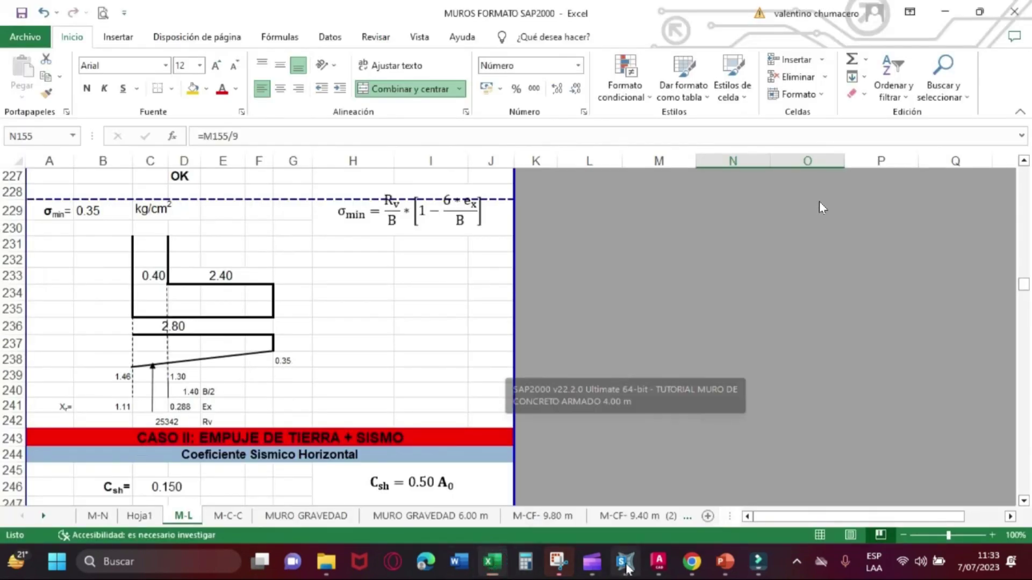
{"action": "left_click", "coordinate": [607, 535]}
Read the EMP DE TIERA+SC soil pressures within shells 23 and 95 in the base slab's second row
{"action": "right_click", "coordinate": [198, 249]}
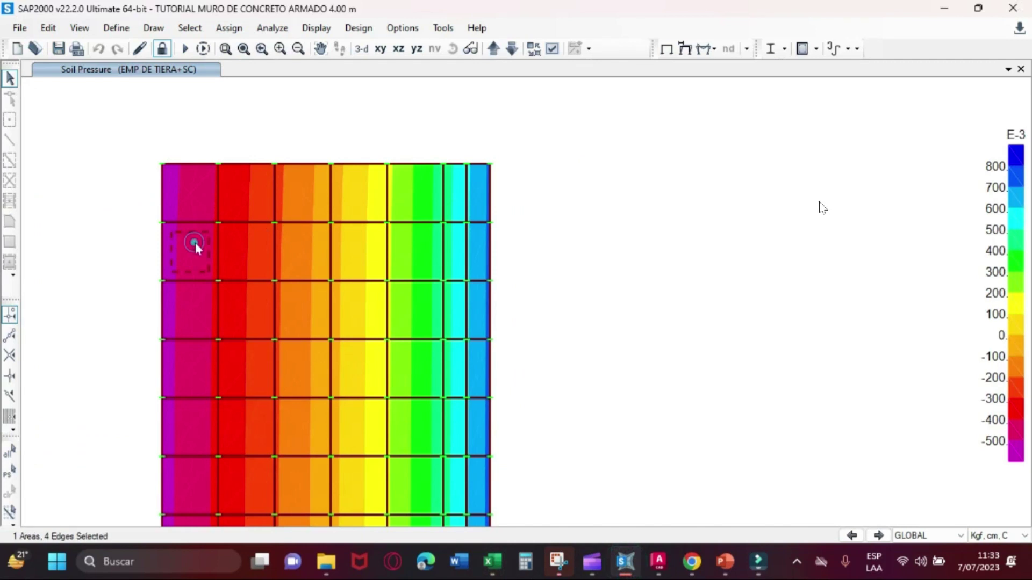
{"action": "mouse_move", "coordinate": [494, 292]}
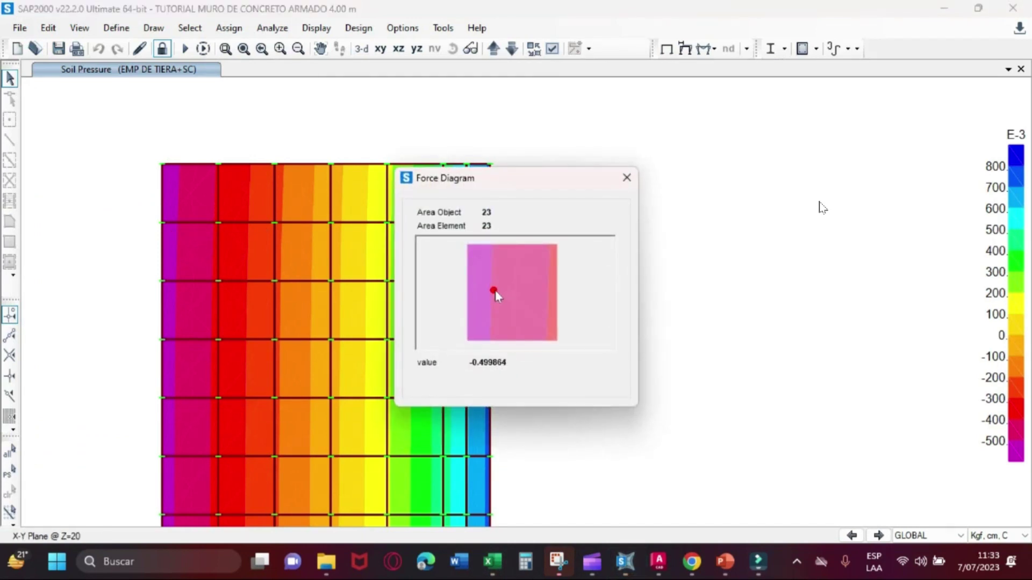
{"action": "left_click", "coordinate": [627, 178]}
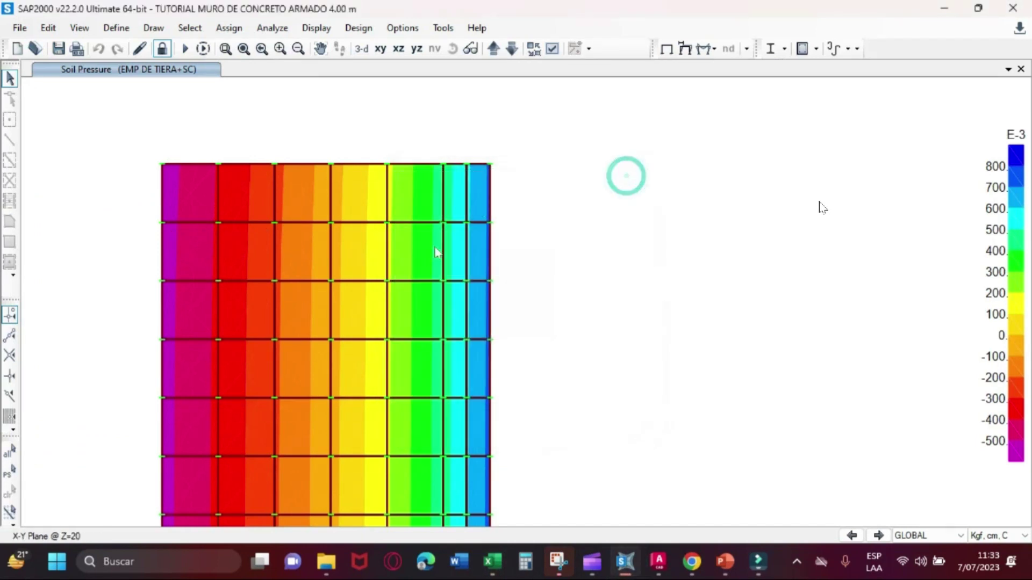
{"action": "right_click", "coordinate": [430, 253]}
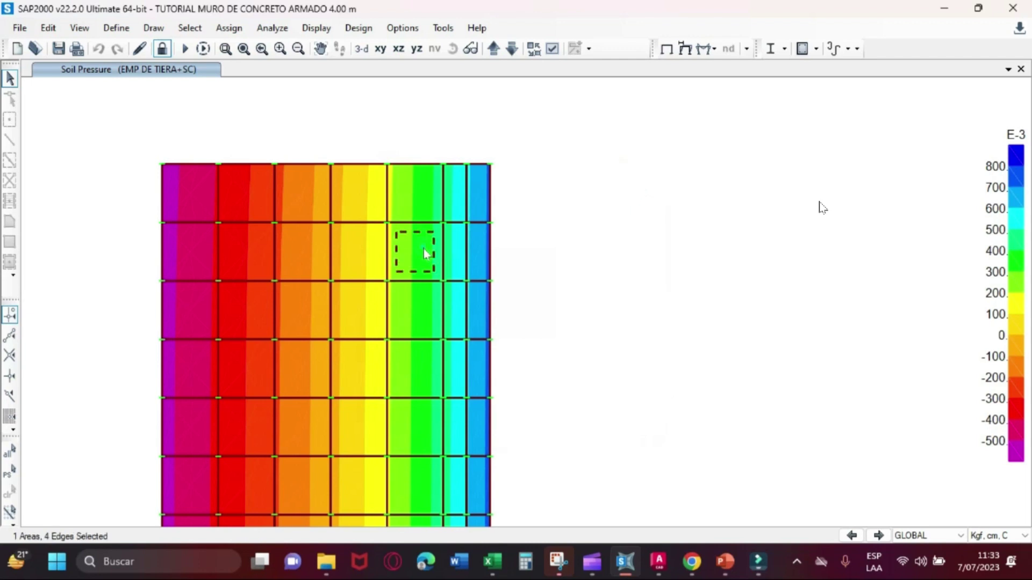
{"action": "mouse_move", "coordinate": [499, 304]}
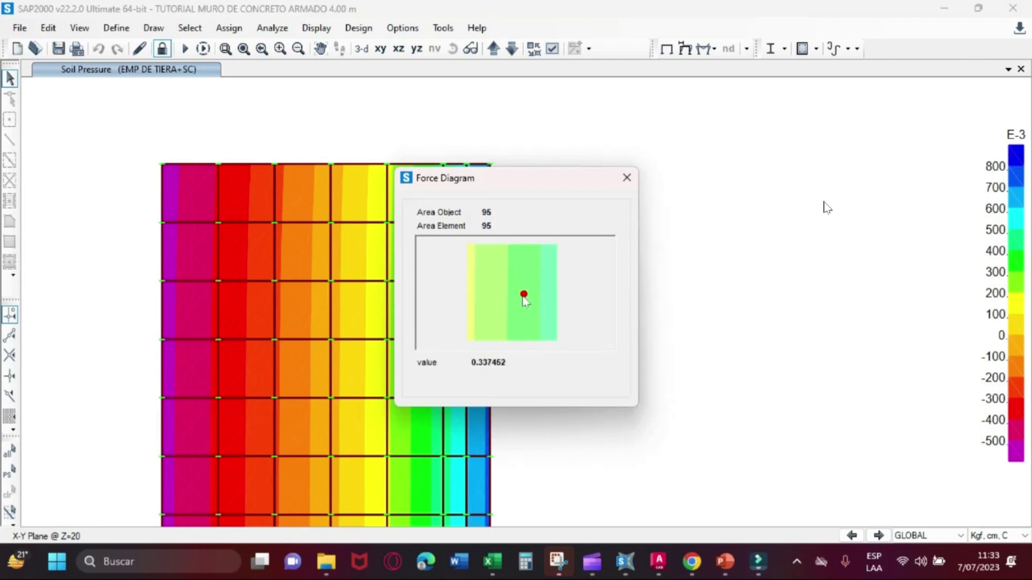
{"action": "left_click", "coordinate": [627, 177]}
Display the base slab's deformed shape for the SERVICIO combination and try to inspect one of its shells
{"action": "left_click", "coordinate": [685, 49]}
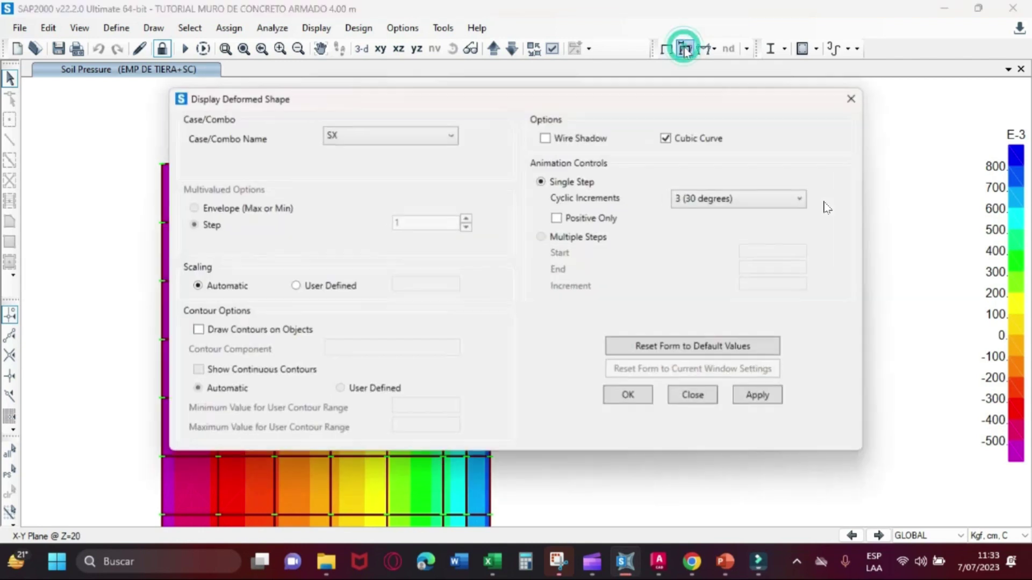
{"action": "left_click", "coordinate": [405, 138]}
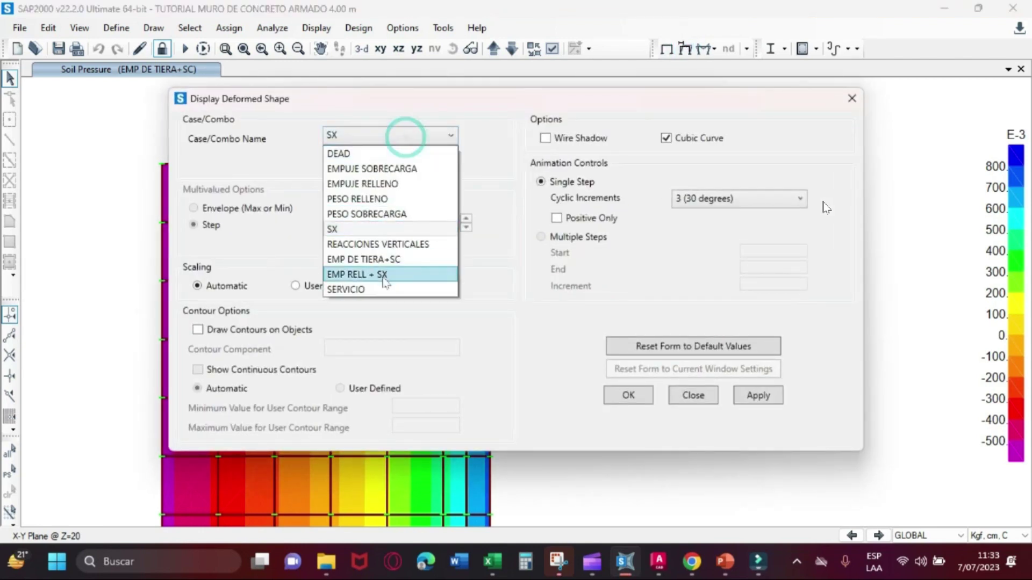
{"action": "left_click", "coordinate": [370, 289]}
{"action": "left_click", "coordinate": [639, 397]}
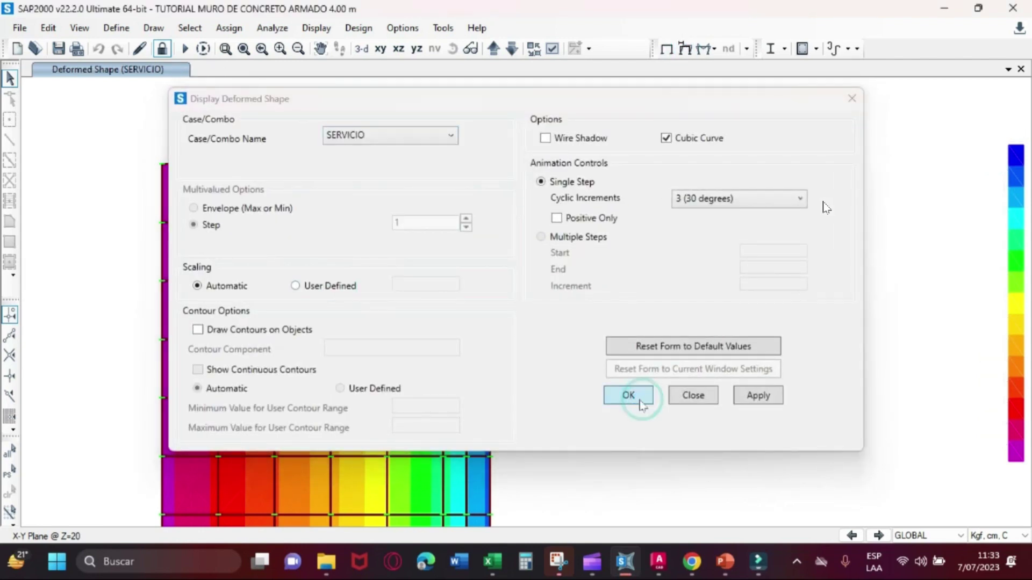
{"action": "left_click", "coordinate": [355, 312]}
{"action": "right_click", "coordinate": [354, 312]}
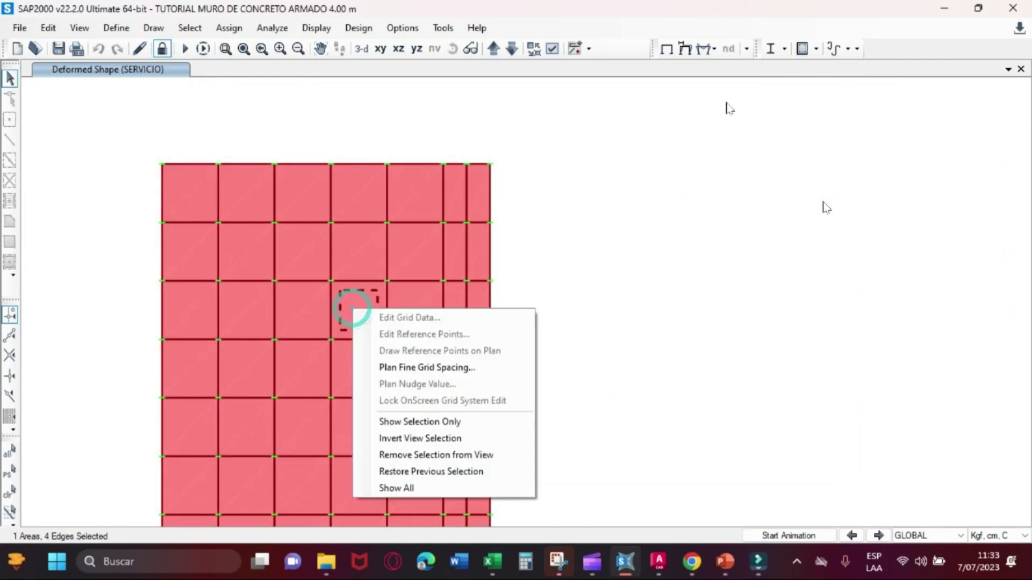
Display the soil pressure for the EMP DE TIERA+SC combination again and read it within shell 23
{"action": "left_click", "coordinate": [714, 49]}
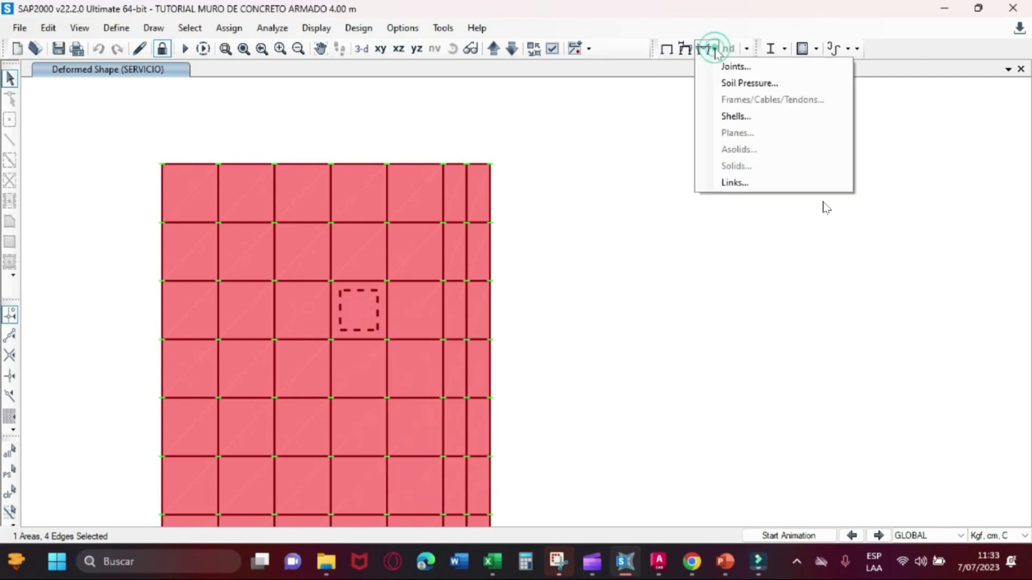
{"action": "left_click", "coordinate": [740, 84]}
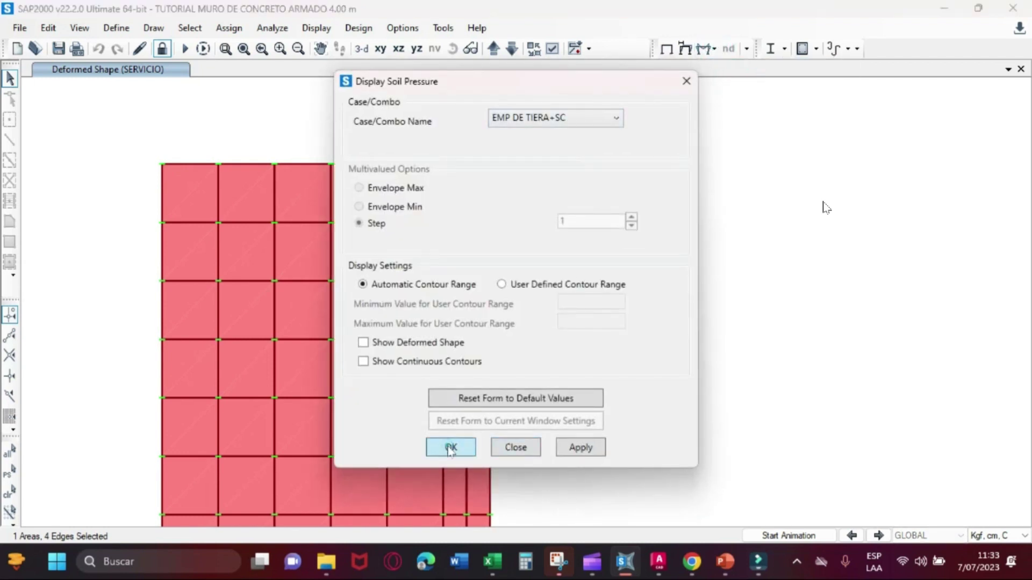
{"action": "left_click", "coordinate": [451, 448]}
{"action": "right_click", "coordinate": [186, 251]}
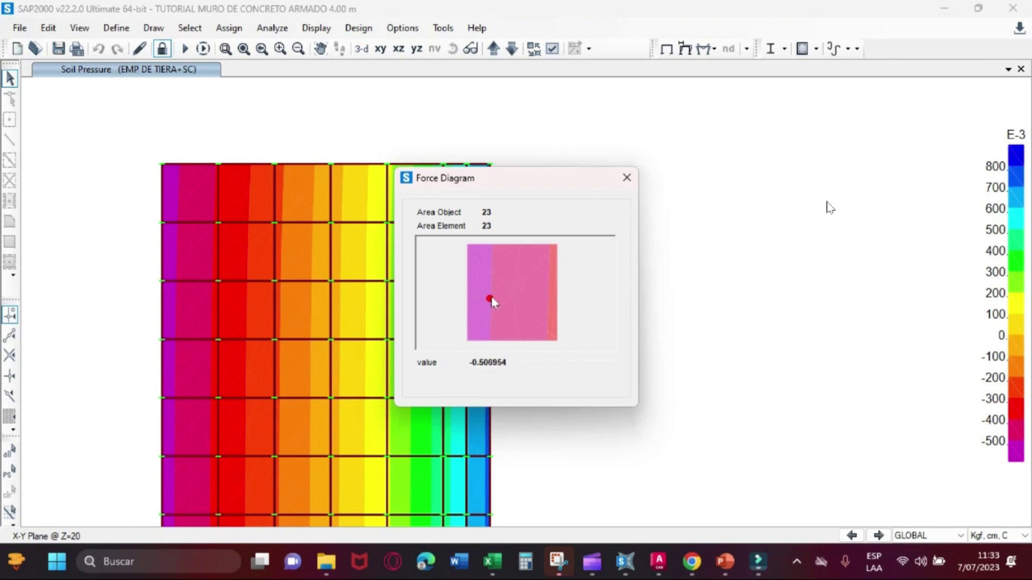
{"action": "left_click", "coordinate": [626, 177]}
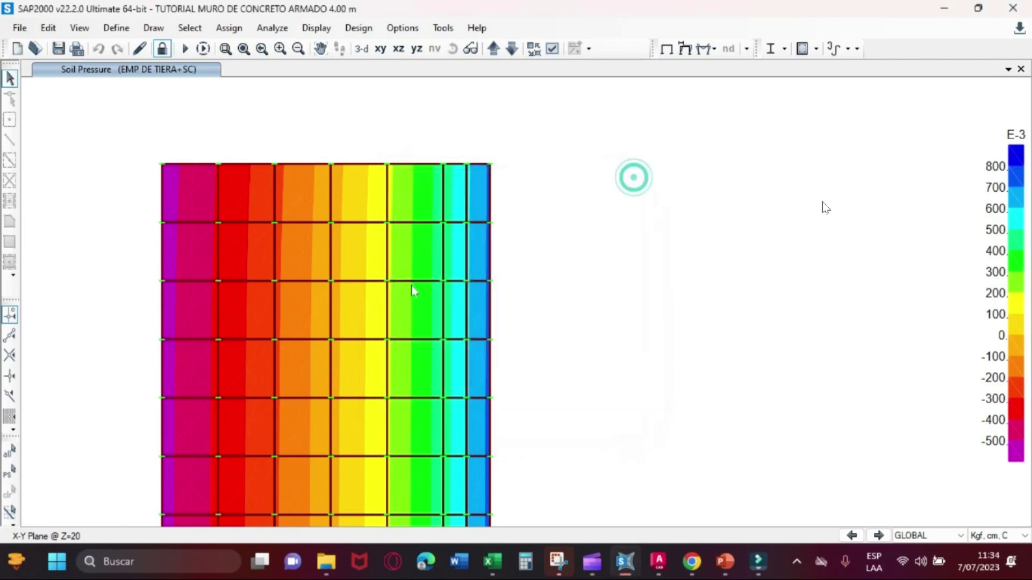
Read the EMP DE TIERA+SC soil pressure within narrow shell 113 in the base slab
{"action": "left_click", "coordinate": [458, 263]}
{"action": "left_click", "coordinate": [458, 263]}
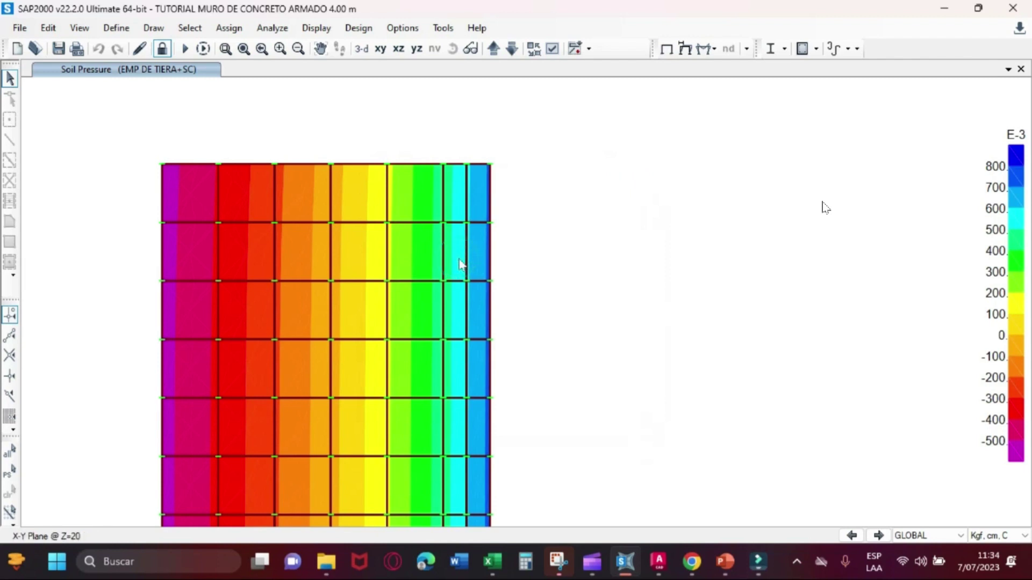
{"action": "right_click", "coordinate": [459, 263]}
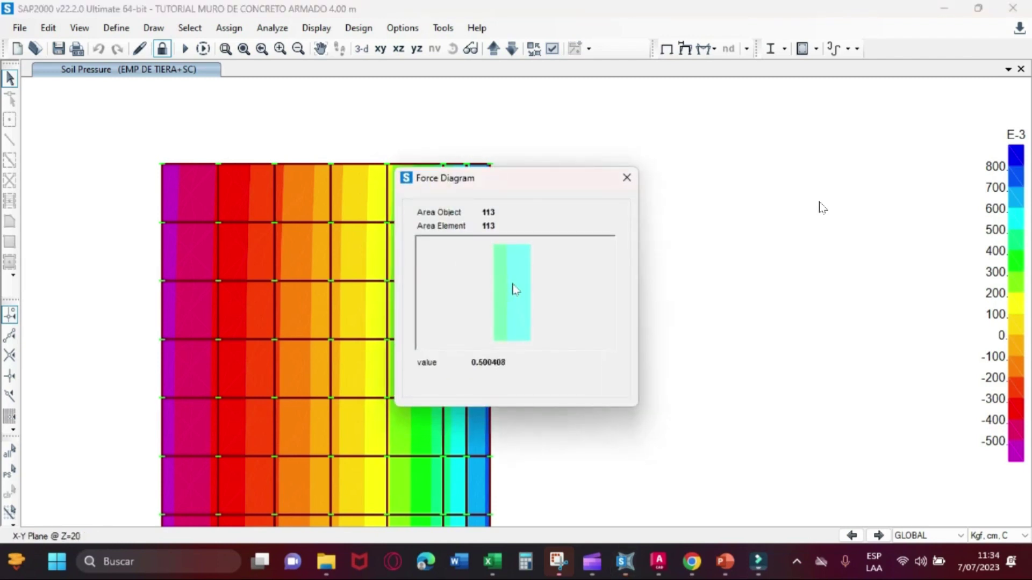
{"action": "left_click", "coordinate": [511, 284]}
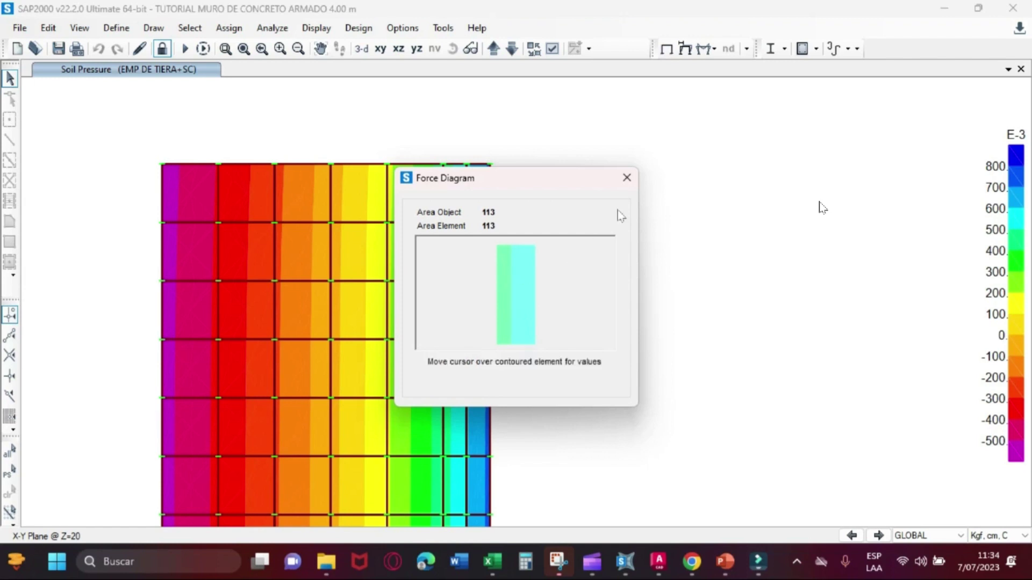
{"action": "left_click", "coordinate": [627, 178]}
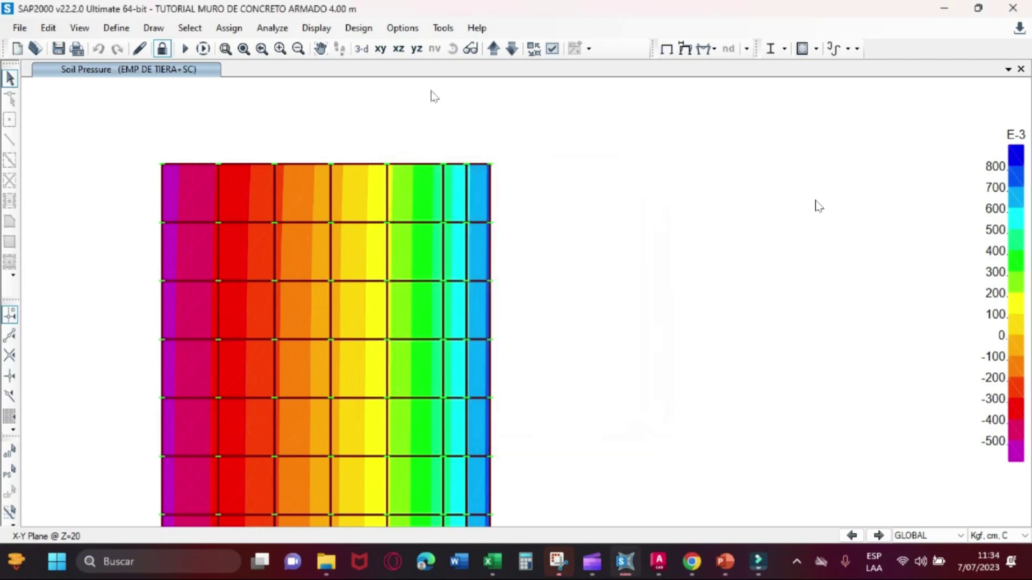
Show the whole wall with its soil pressure contours in the 3-D view
{"action": "left_click", "coordinate": [362, 48]}
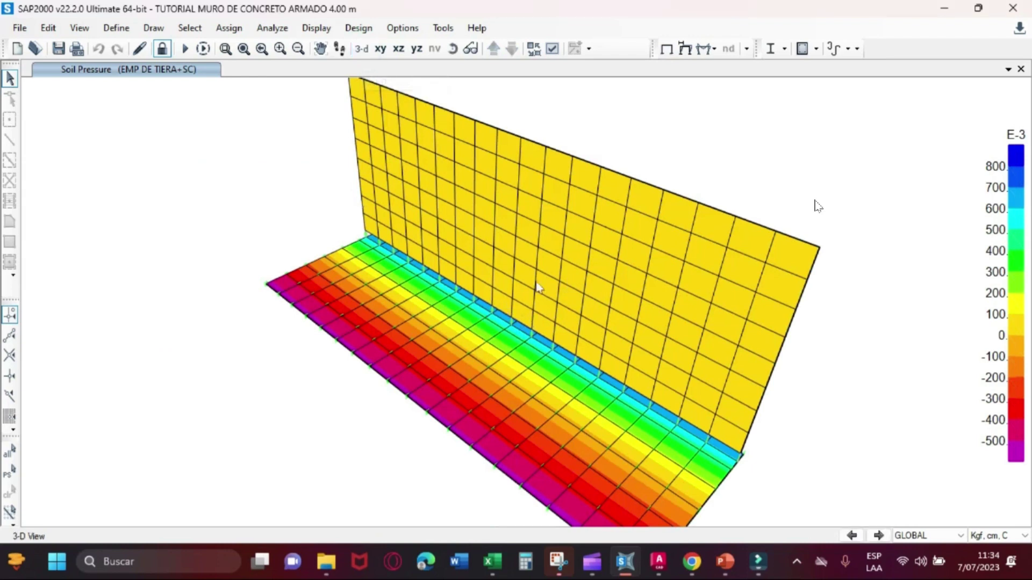
{"action": "left_click", "coordinate": [704, 49]}
{"action": "left_click", "coordinate": [726, 118]}
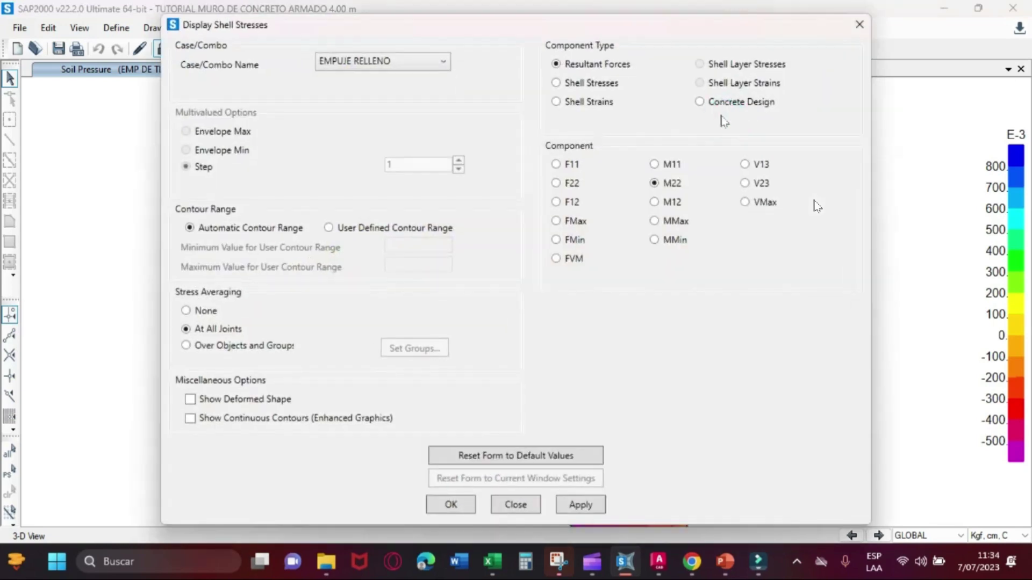
{"action": "left_click", "coordinate": [860, 24]}
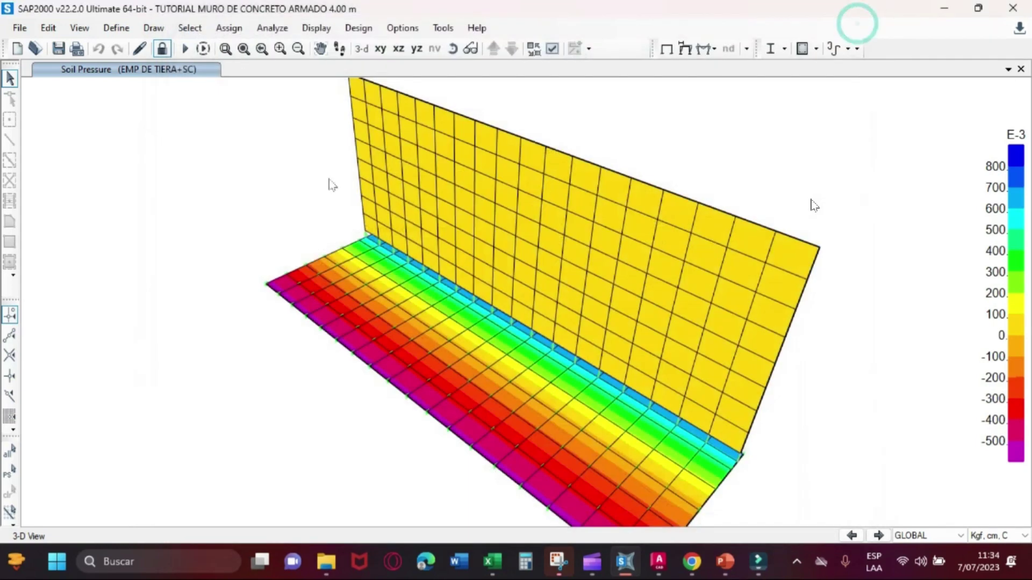
{"action": "middle_click_drag", "start_coordinate": [273, 257], "coordinate": [207, 266]}
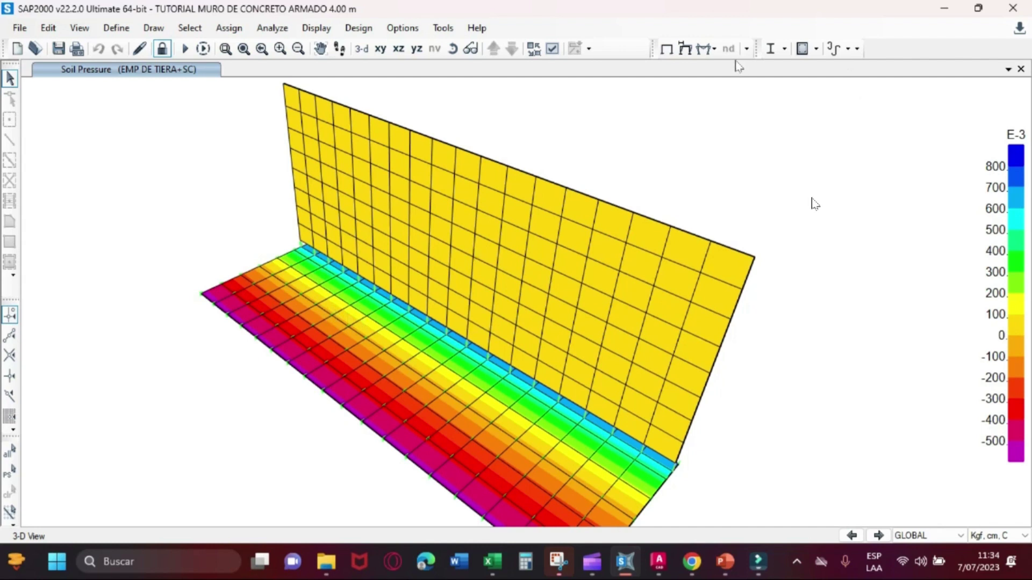
{"action": "left_click", "coordinate": [714, 49]}
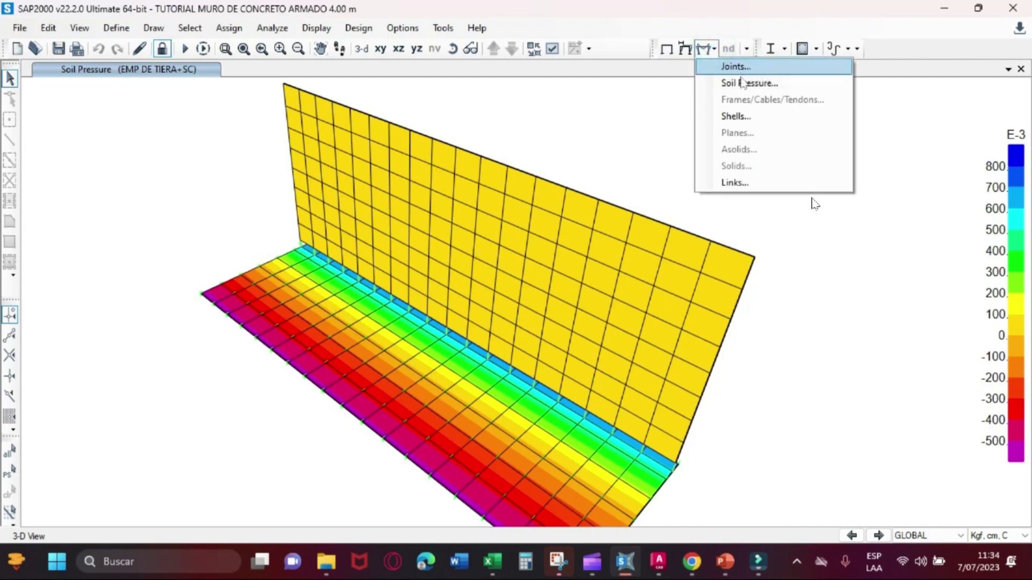
{"action": "left_click", "coordinate": [740, 84]}
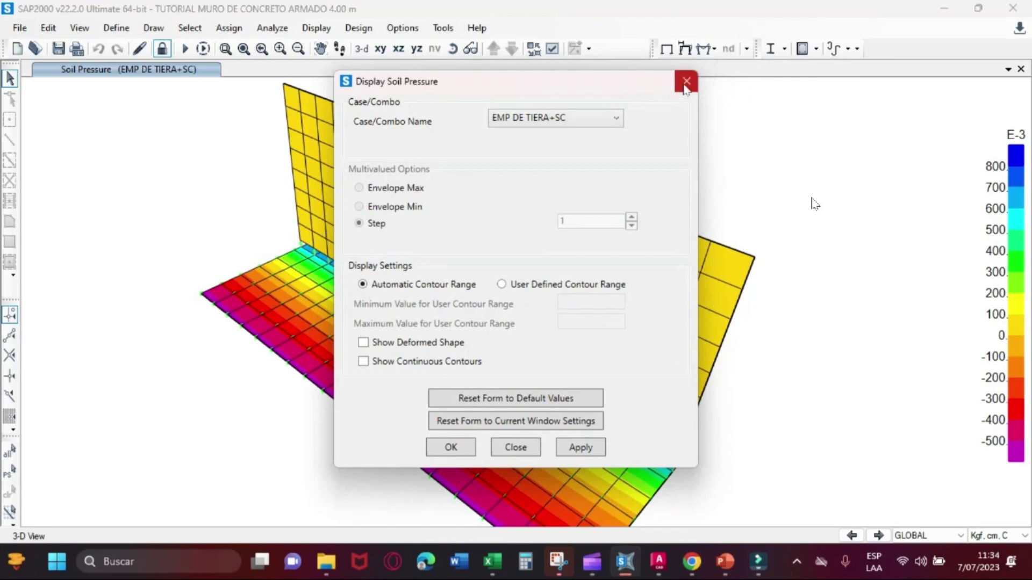
{"action": "left_click", "coordinate": [683, 83]}
Bring up the shell stress display settings and show the wall stem in the Y-Z plane
{"action": "left_click", "coordinate": [714, 49]}
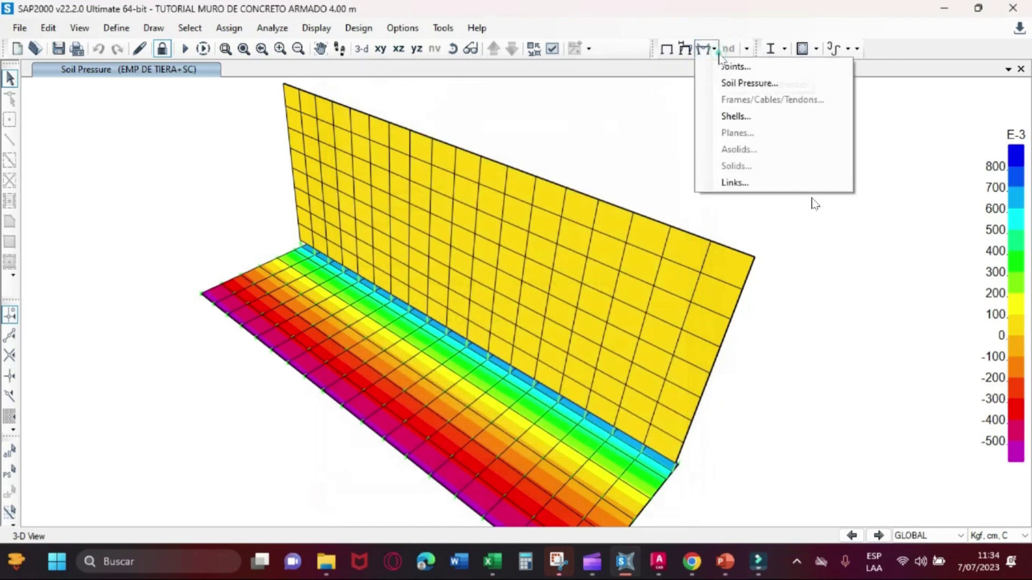
{"action": "left_click", "coordinate": [724, 113]}
{"action": "left_click_drag", "start_coordinate": [536, 43], "coordinate": [722, 59]}
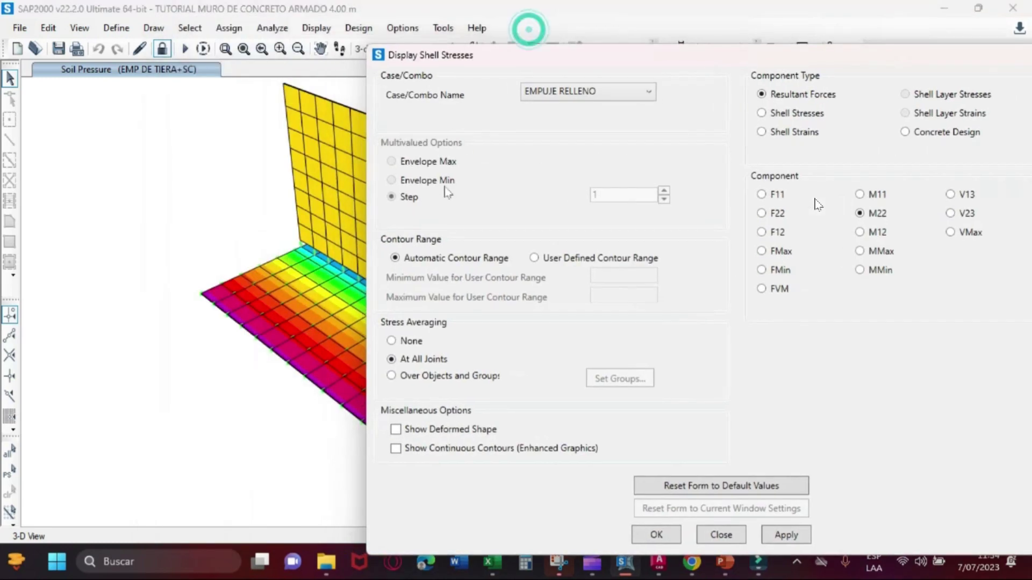
{"action": "middle_click_drag", "start_coordinate": [340, 181], "coordinate": [166, 178]}
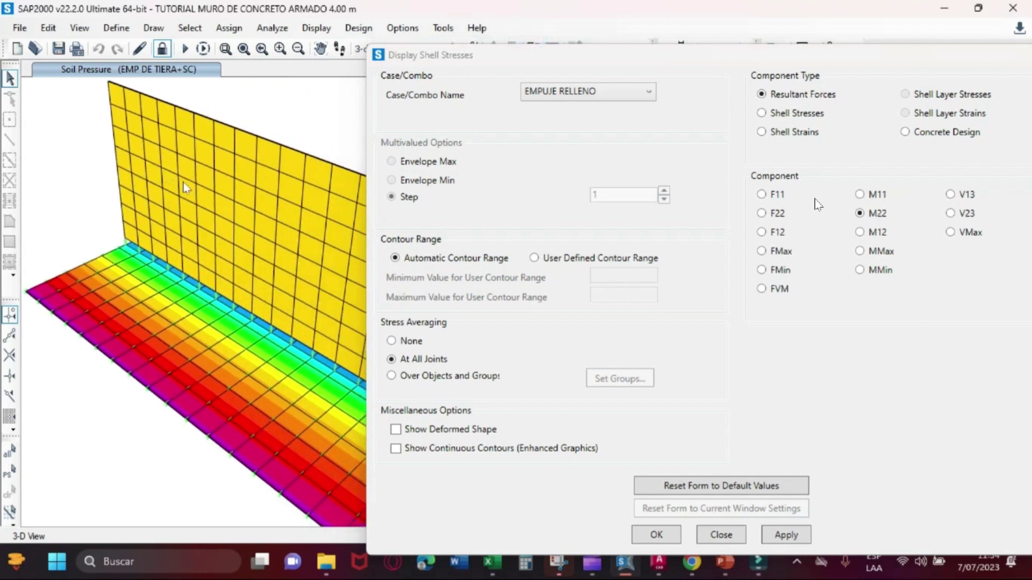
{"action": "left_click", "coordinate": [517, 63]}
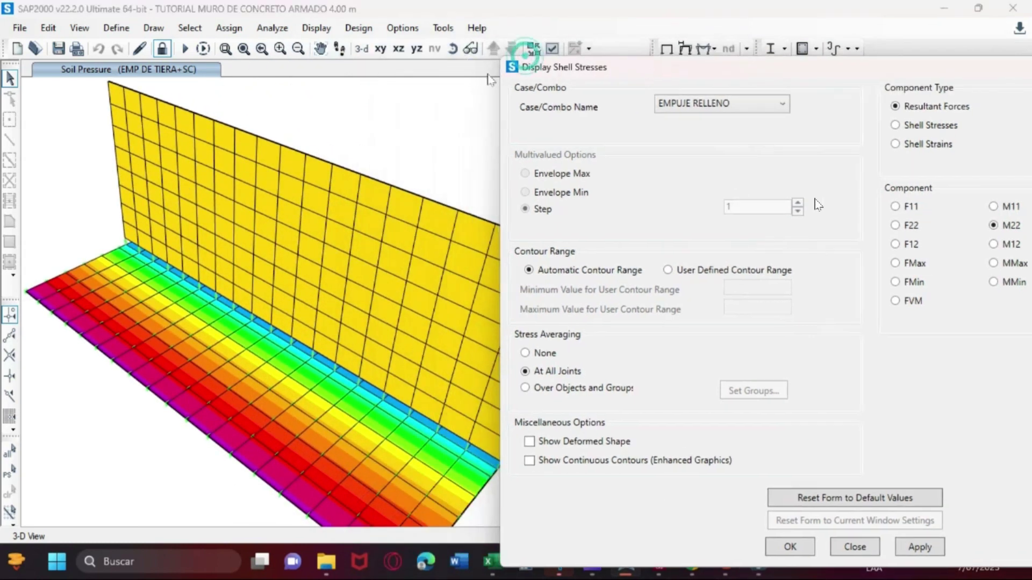
{"action": "left_click", "coordinate": [417, 49]}
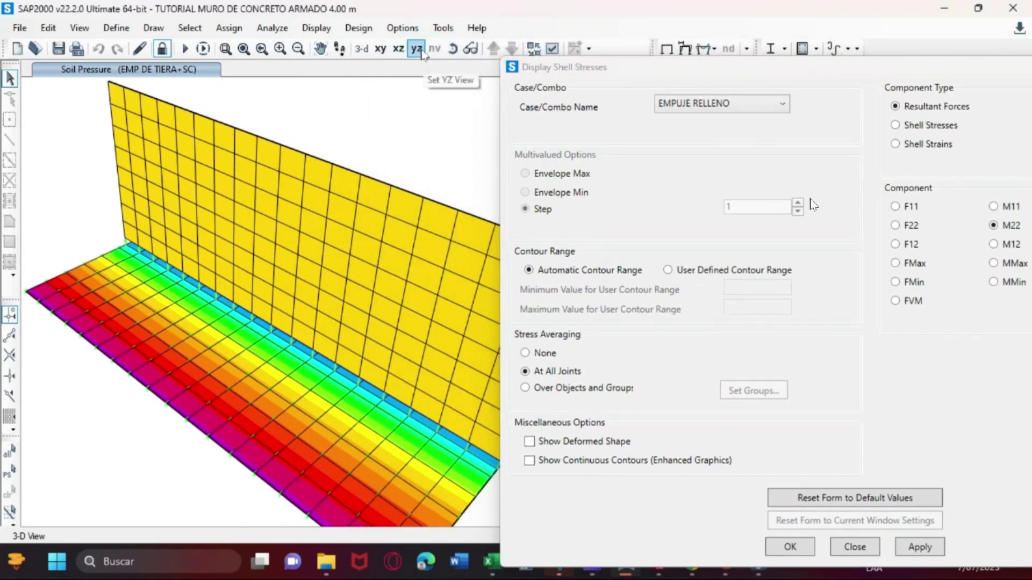
{"action": "left_click", "coordinate": [417, 49]}
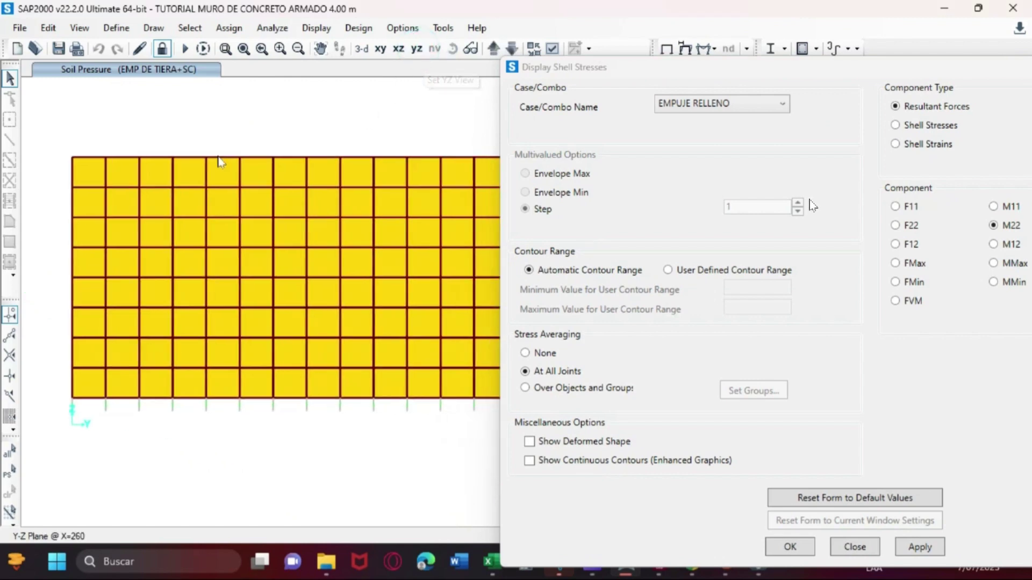
{"action": "left_click", "coordinate": [831, 79]}
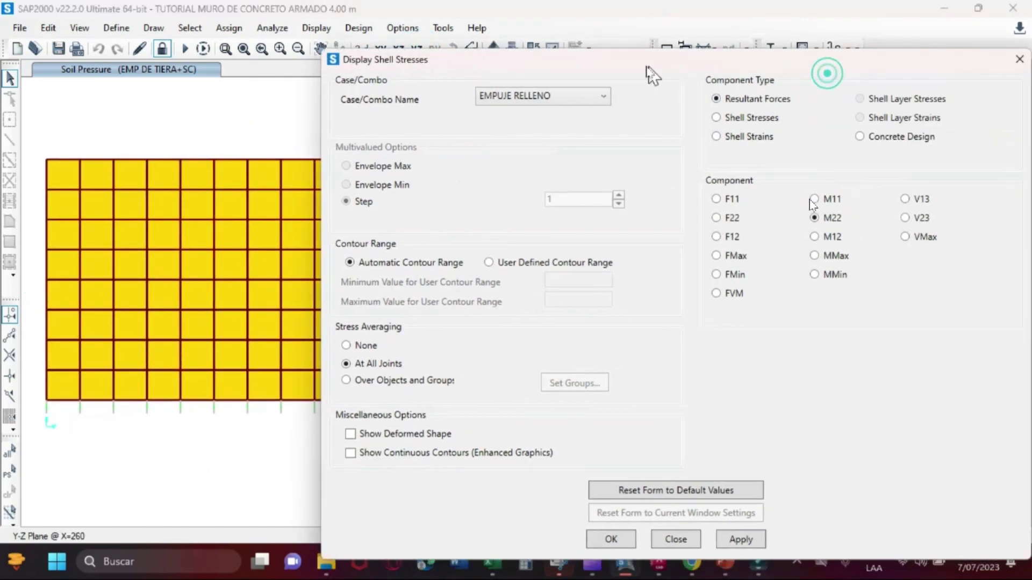
Display the concrete design ASt1 reinforcement intensity on the stem's bottom face for the EMPUJE RELLENO case
{"action": "left_click", "coordinate": [835, 136]}
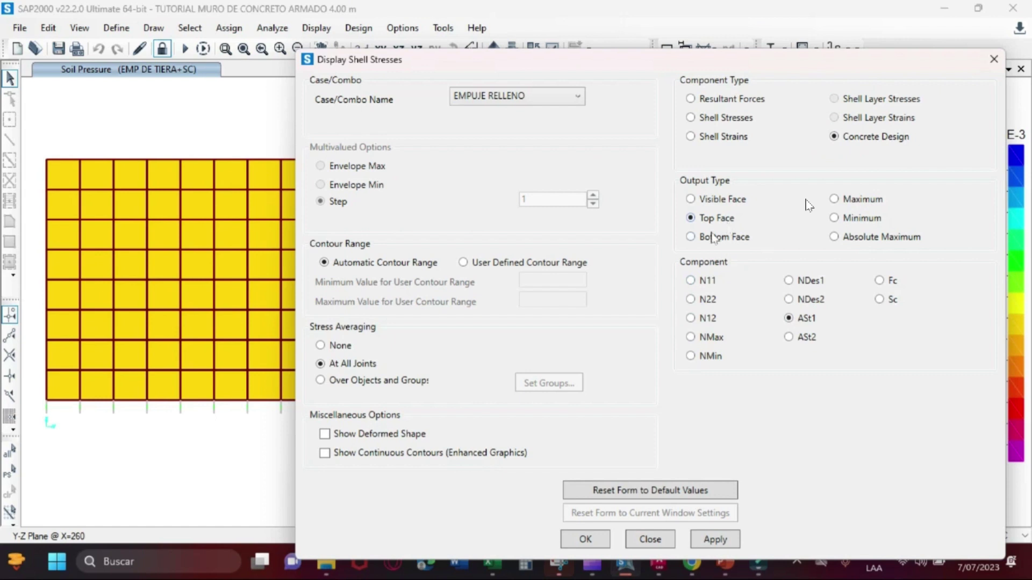
{"action": "left_click", "coordinate": [702, 238]}
{"action": "left_click", "coordinate": [709, 539]}
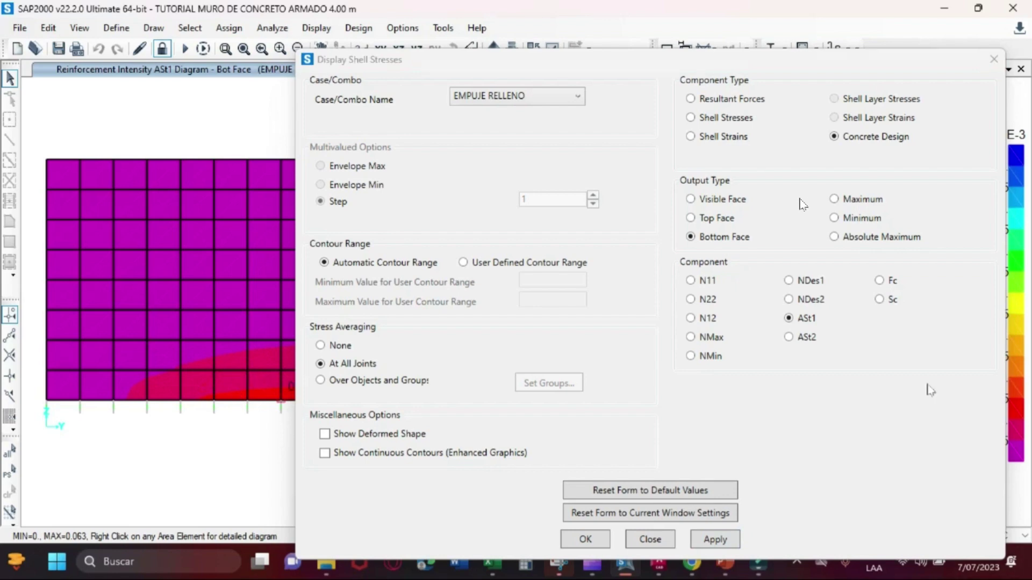
{"action": "left_click_drag", "start_coordinate": [734, 59], "coordinate": [605, 11]}
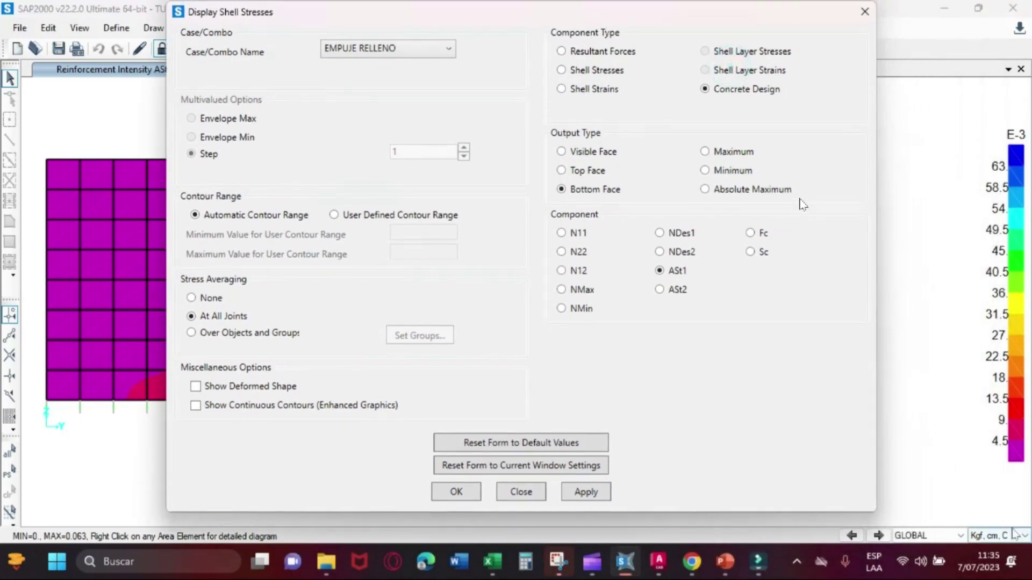
{"action": "left_click_drag", "start_coordinate": [472, 25], "coordinate": [566, 55]}
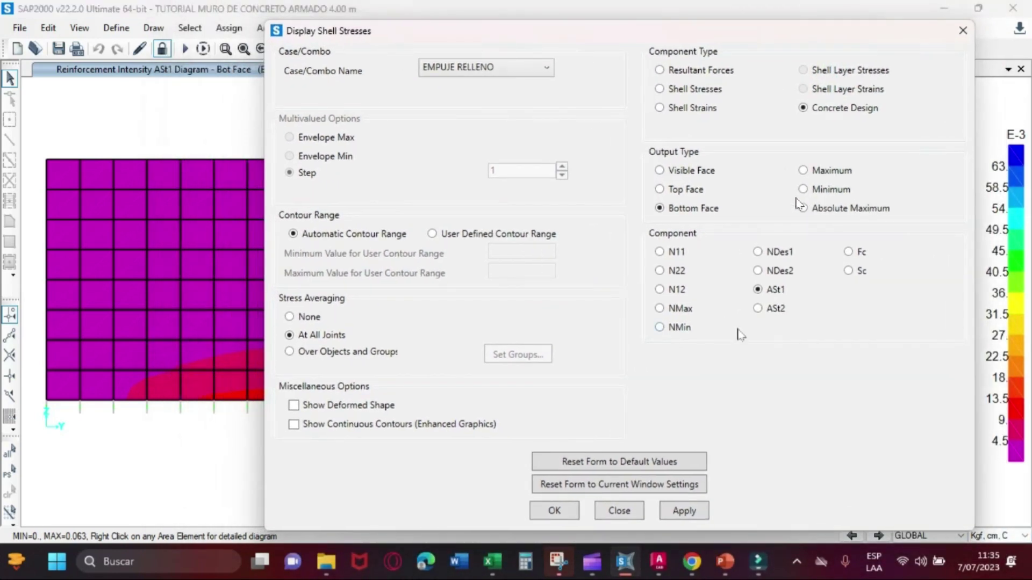
Display the bottom-face ASt2 reinforcement intensity and read it near the stem's base
{"action": "left_click", "coordinate": [776, 308]}
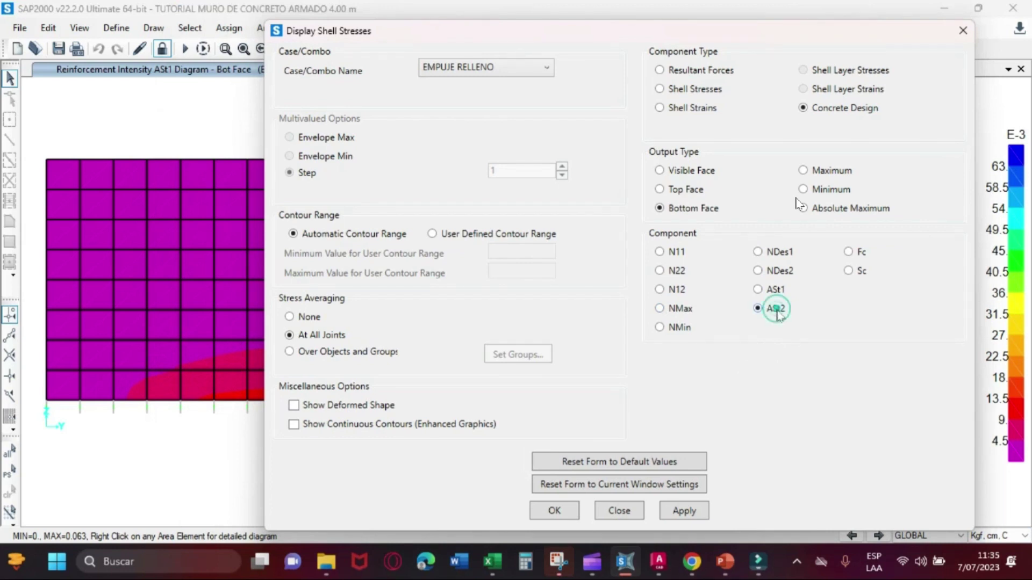
{"action": "left_click", "coordinate": [680, 511]}
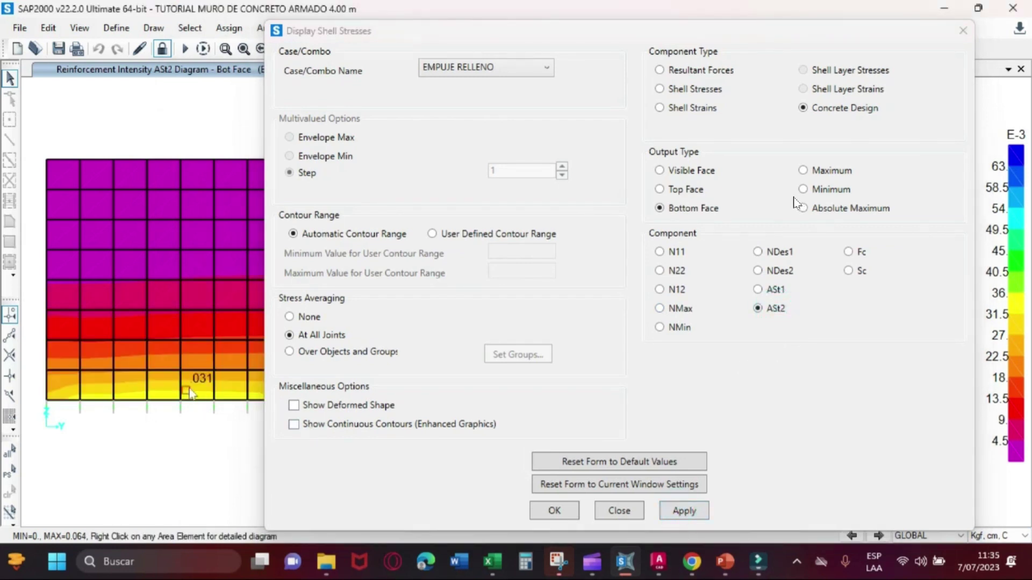
{"action": "mouse_move", "coordinate": [204, 383]}
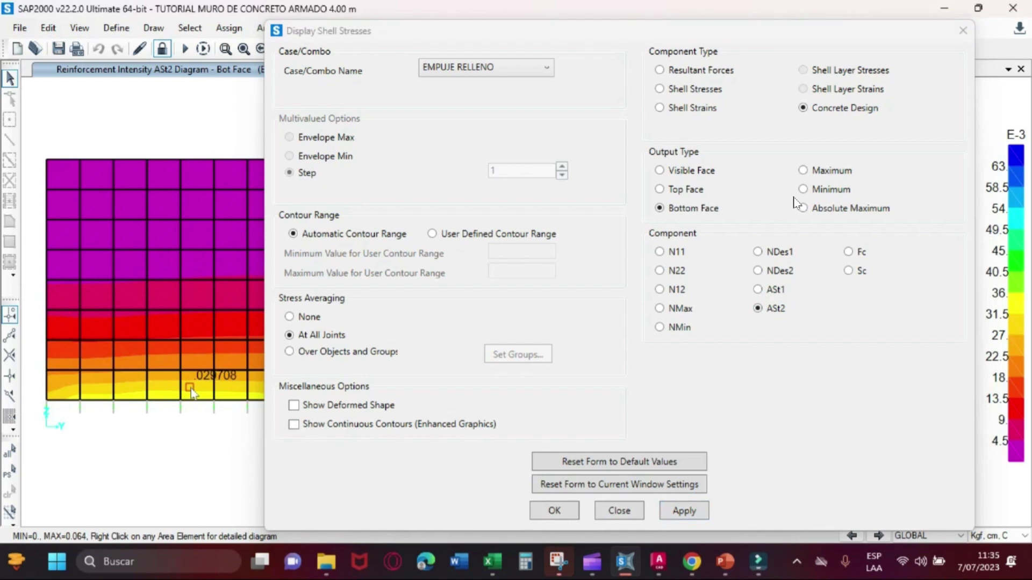
Display the ASt2 reinforcement intensity for the top face and read it on the stem
{"action": "left_click", "coordinate": [659, 189]}
{"action": "left_click", "coordinate": [683, 510]}
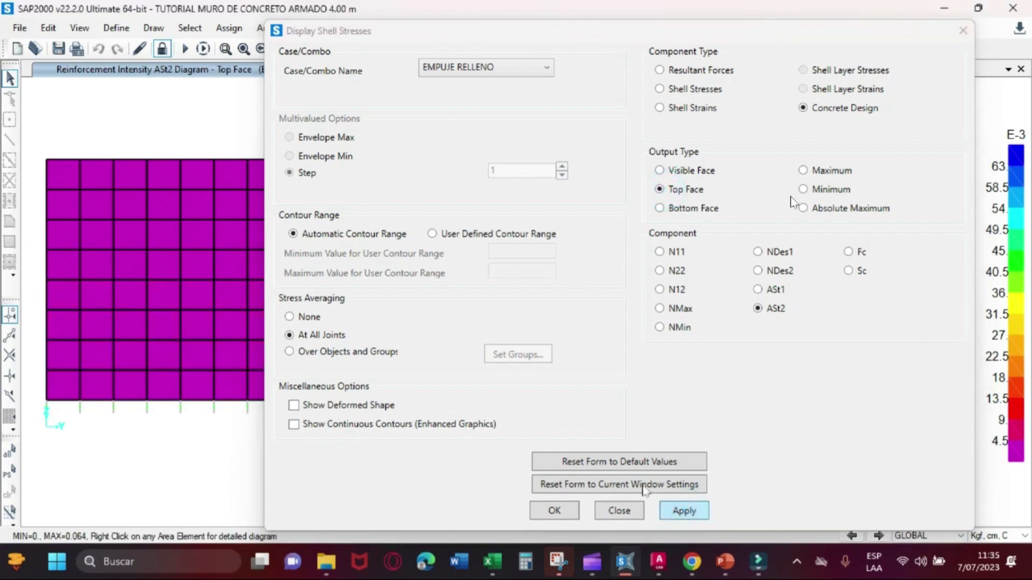
{"action": "mouse_move", "coordinate": [189, 233]}
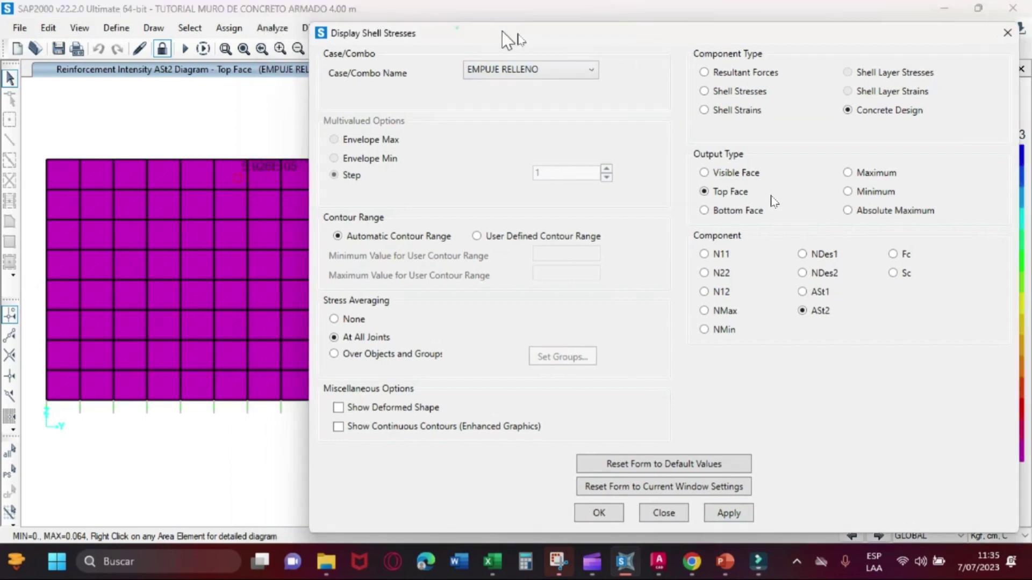
Examine the top-face ASt2 reinforcement contours on the stem and base slab in the 3-D view
{"action": "left_click_drag", "start_coordinate": [502, 32], "coordinate": [705, 67]}
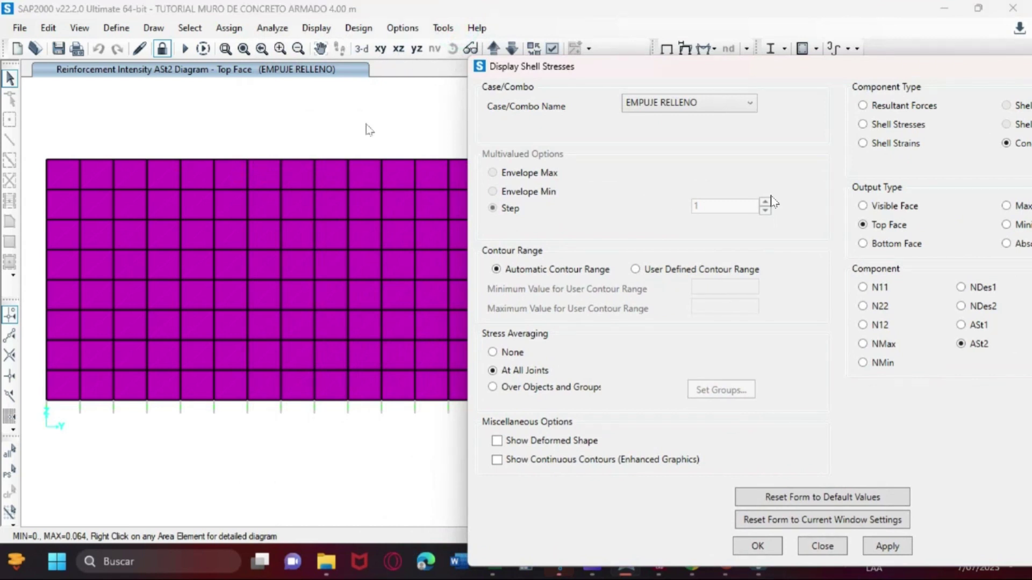
{"action": "left_click", "coordinate": [345, 131]}
{"action": "left_click", "coordinate": [361, 49]}
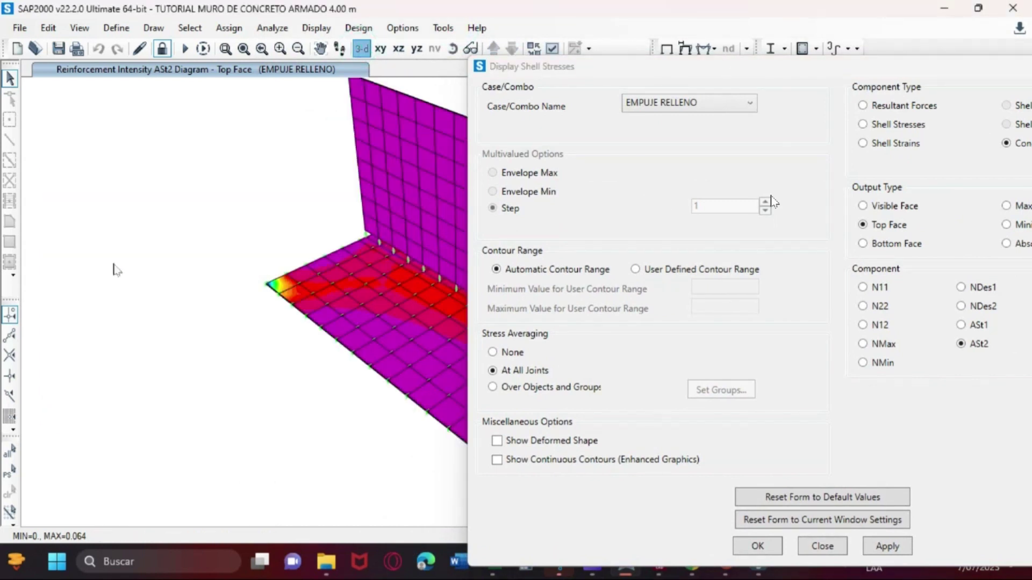
{"action": "left_click", "coordinate": [470, 48]}
{"action": "left_click_drag", "start_coordinate": [223, 343], "coordinate": [257, 352]}
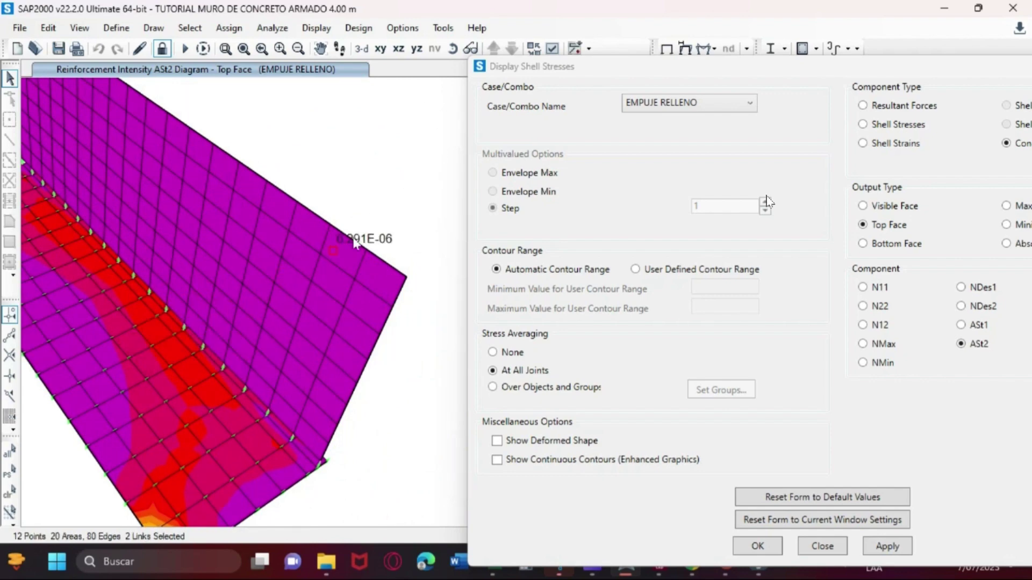
{"action": "left_click_drag", "start_coordinate": [365, 241], "coordinate": [154, 223]}
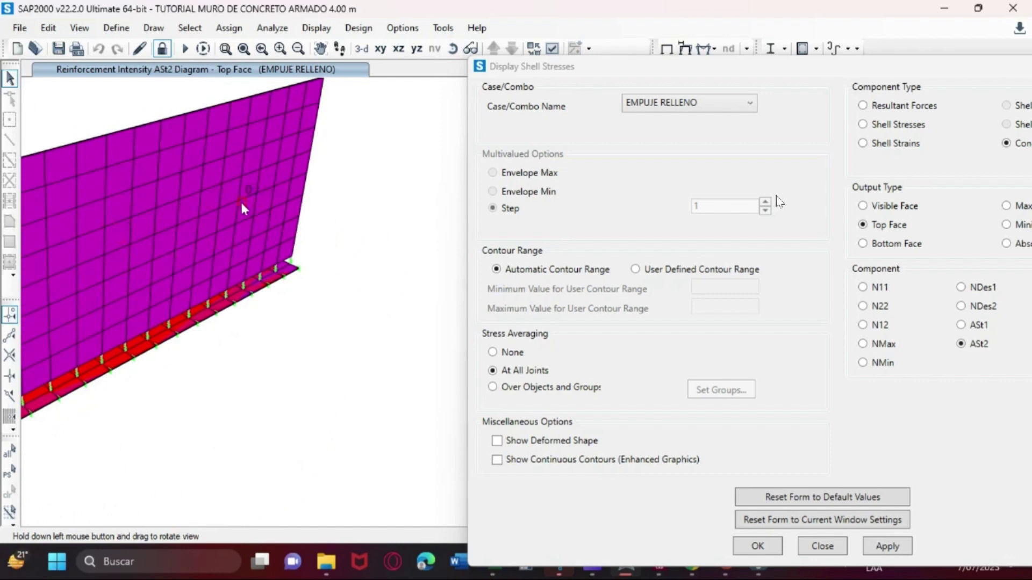
Display the top-face ASt1 reinforcement intensity in 3-D and examine it across the stem and base slab
{"action": "left_click", "coordinate": [960, 325]}
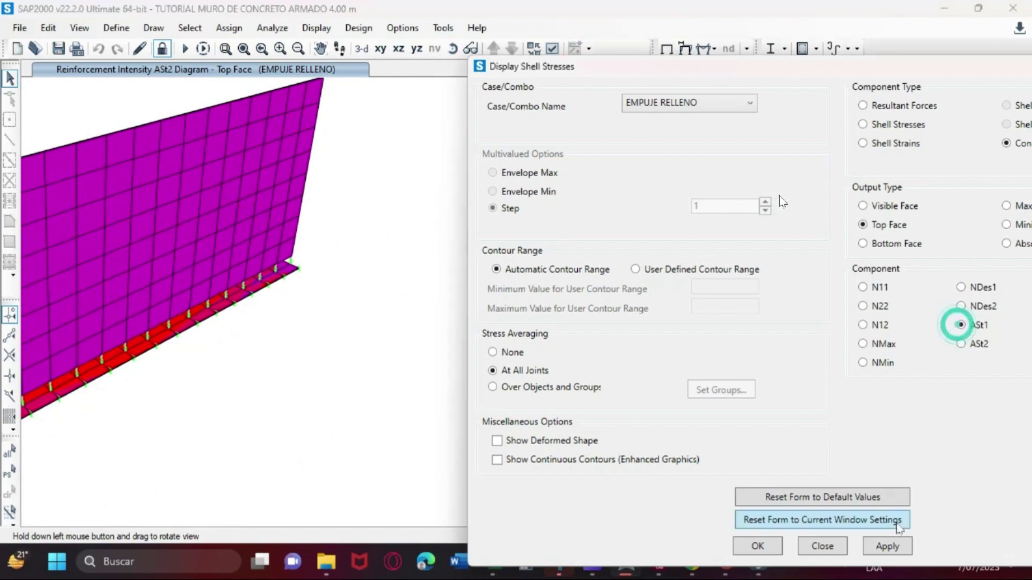
{"action": "left_click", "coordinate": [888, 546]}
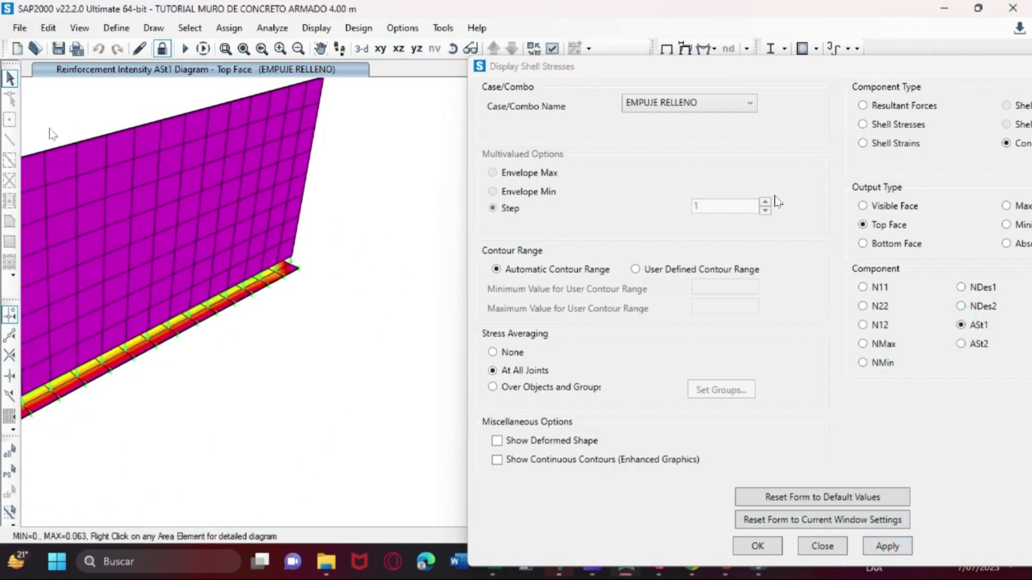
{"action": "mouse_move", "coordinate": [172, 216]}
{"action": "mouse_move", "coordinate": [326, 89]}
{"action": "left_click", "coordinate": [452, 48]}
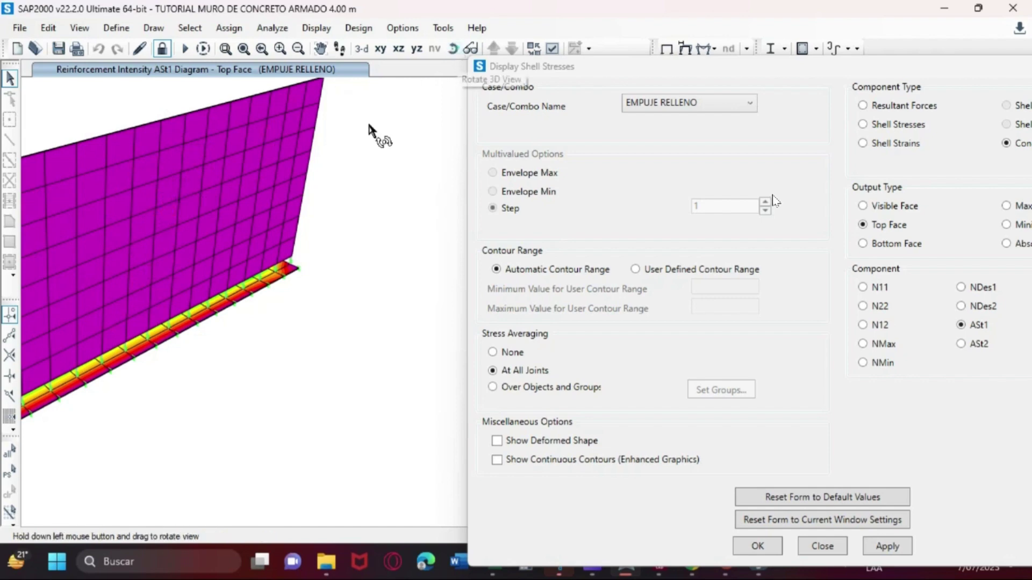
{"action": "left_click_drag", "start_coordinate": [368, 131], "coordinate": [322, 260]}
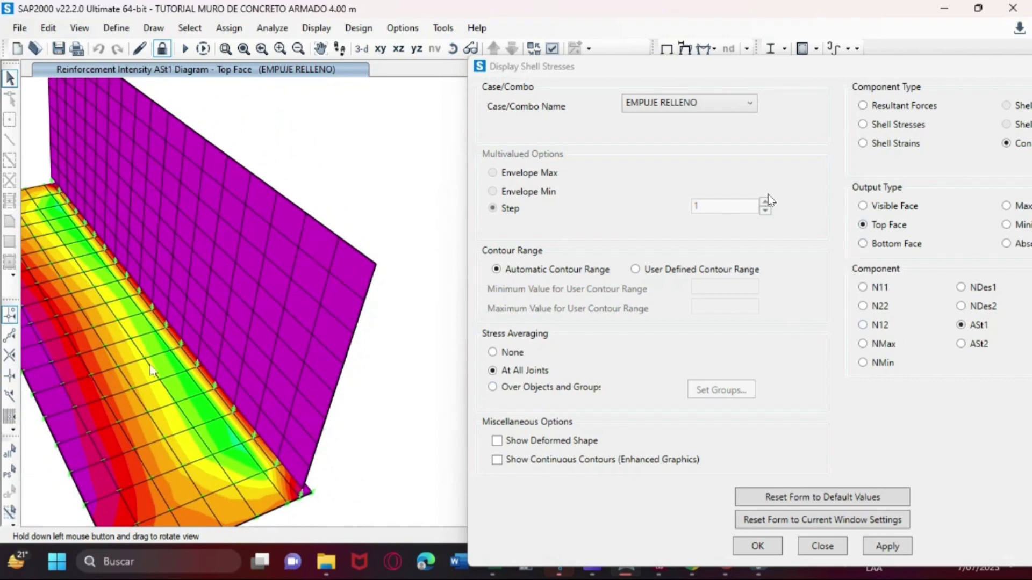
{"action": "mouse_move", "coordinate": [119, 355]}
{"action": "mouse_move", "coordinate": [178, 318]}
{"action": "left_click_drag", "start_coordinate": [170, 284], "coordinate": [184, 139]}
{"action": "left_click_drag", "start_coordinate": [179, 132], "coordinate": [175, 272]}
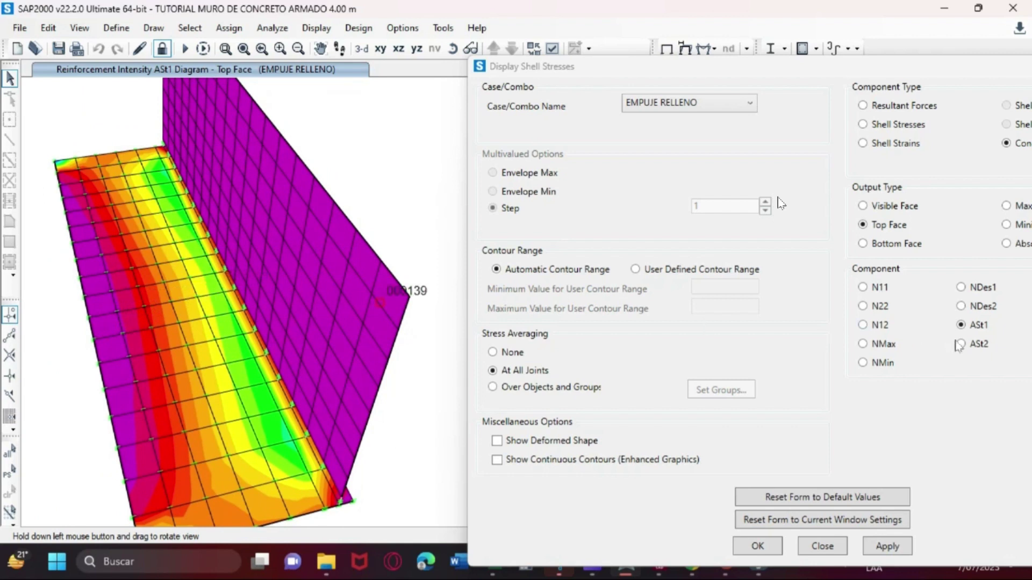
Switch the component to ASt2 and display its bottom-face contours on the stem in the Y-Z plane
{"action": "left_click", "coordinate": [961, 344]}
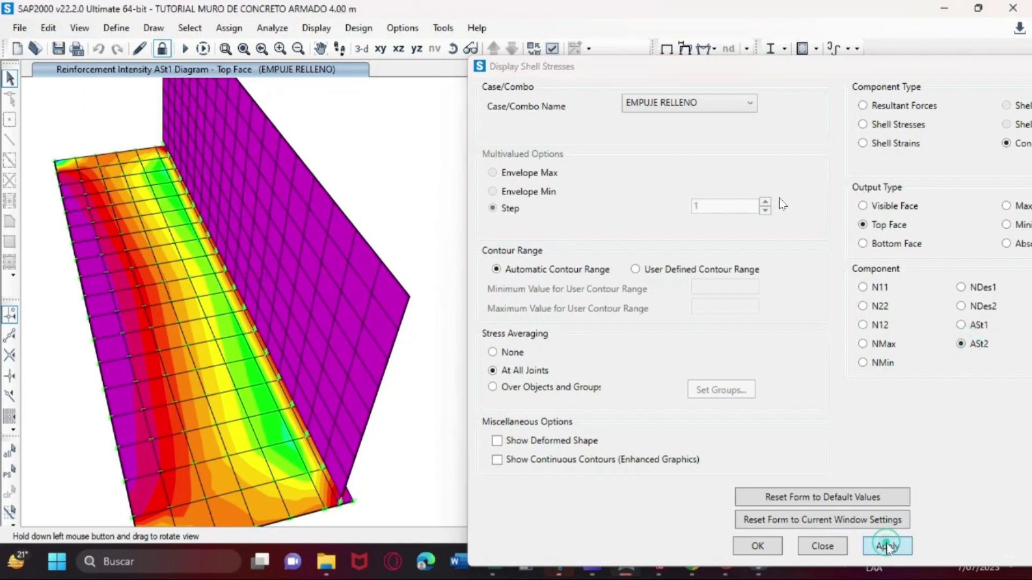
{"action": "left_click", "coordinate": [887, 546]}
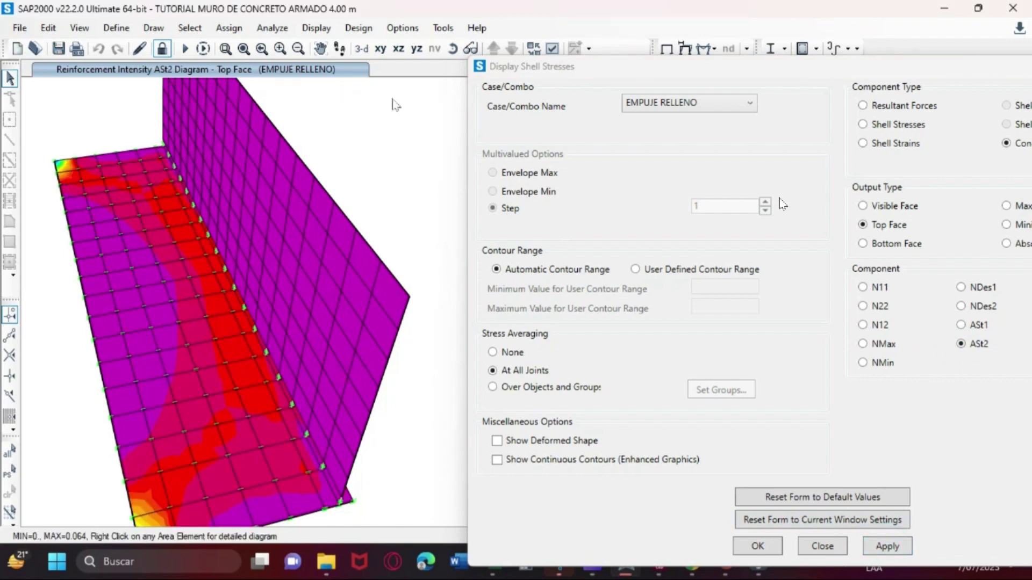
{"action": "left_click", "coordinate": [416, 48]}
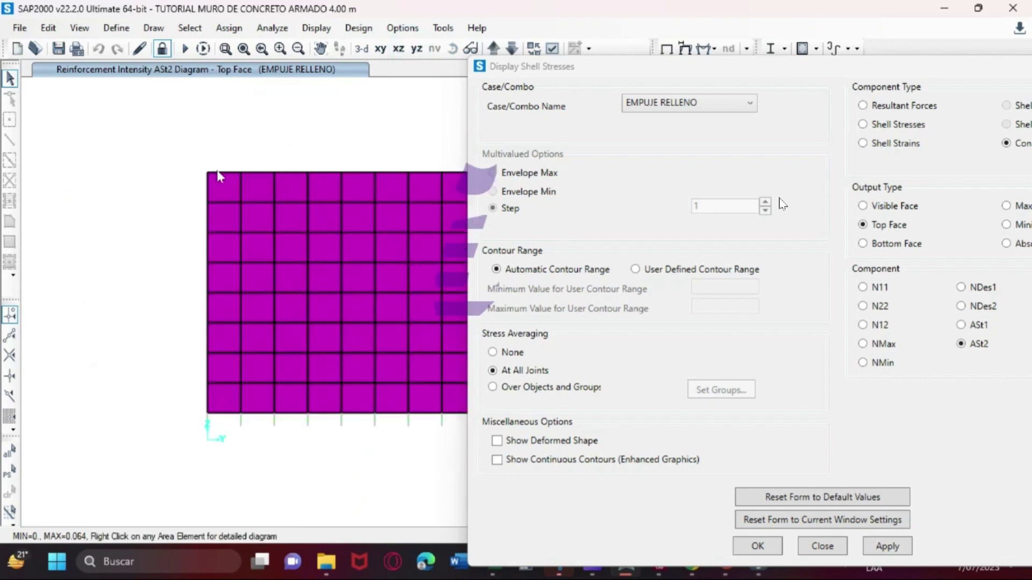
{"action": "left_click", "coordinate": [863, 244]}
{"action": "left_click", "coordinate": [874, 548]}
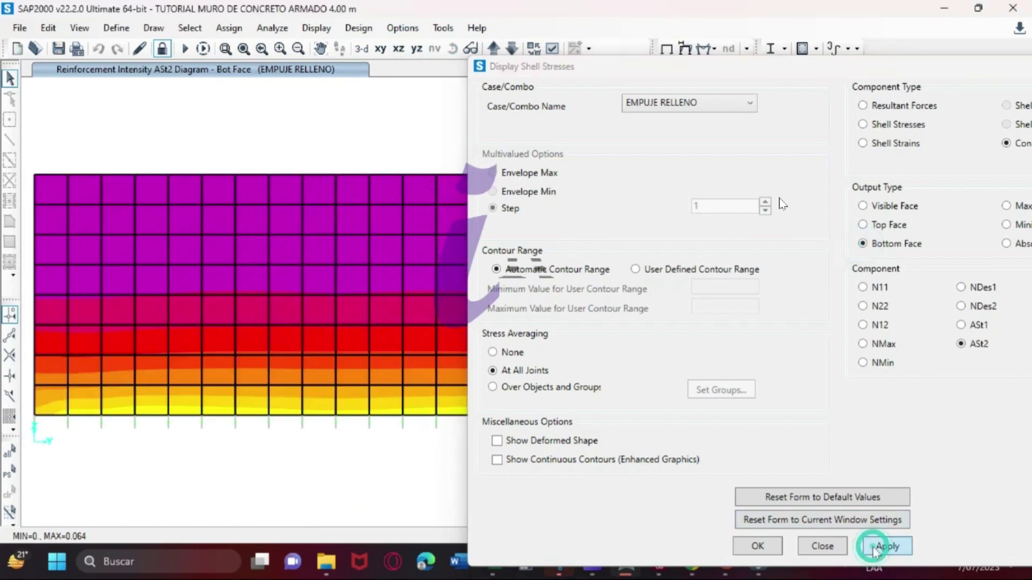
Compare the stem's bottom-face ASt1 contours with ASt2, leaving ASt2 displayed
{"action": "left_click", "coordinate": [959, 324]}
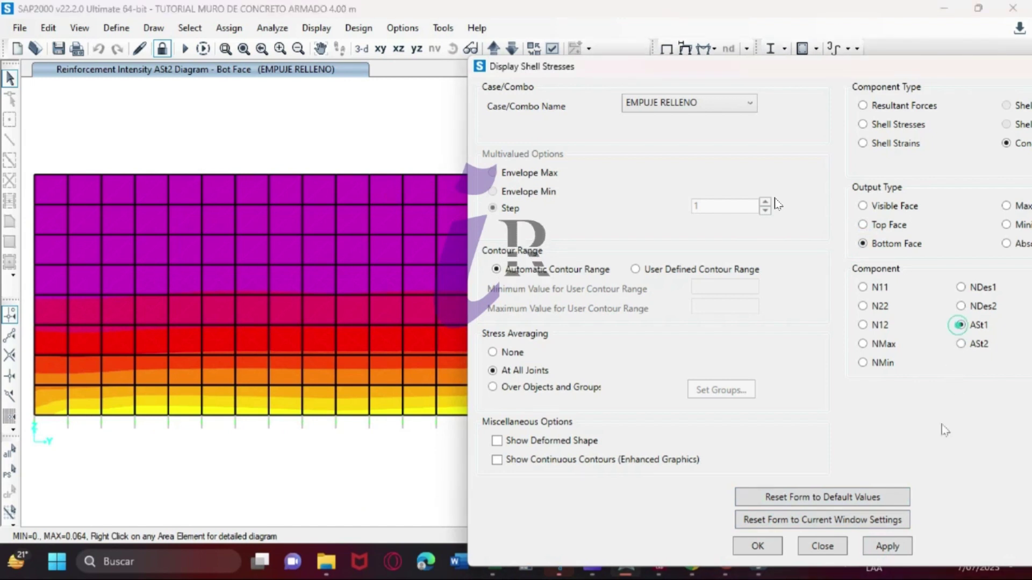
{"action": "left_click", "coordinate": [888, 547]}
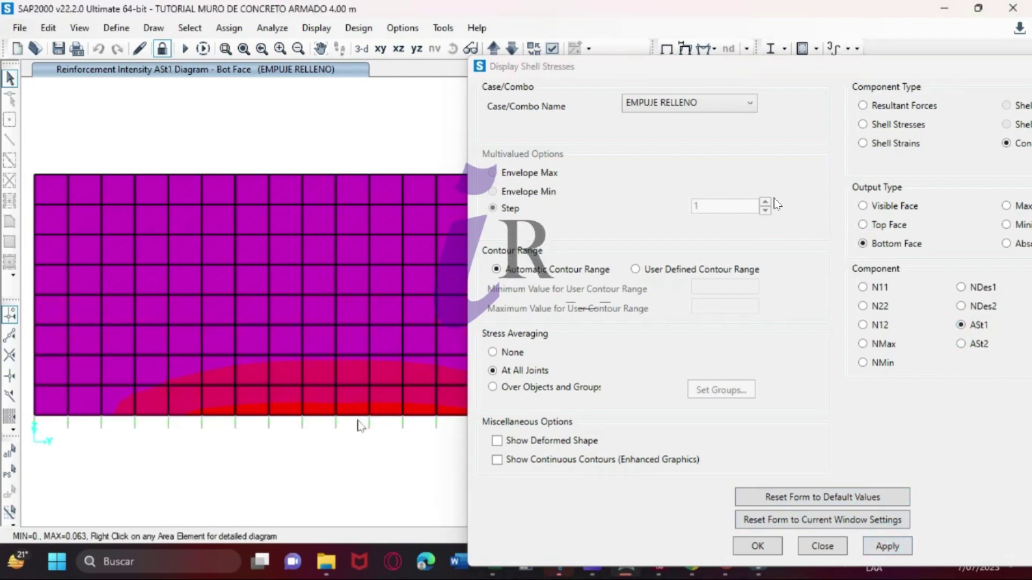
{"action": "left_click", "coordinate": [961, 344]}
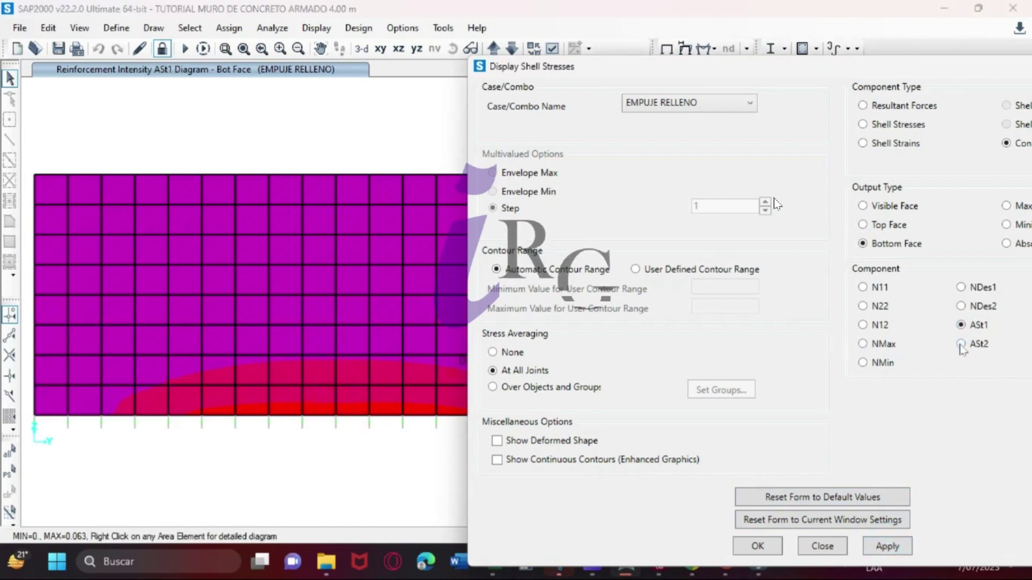
{"action": "left_click", "coordinate": [961, 344]}
{"action": "left_click", "coordinate": [879, 548]}
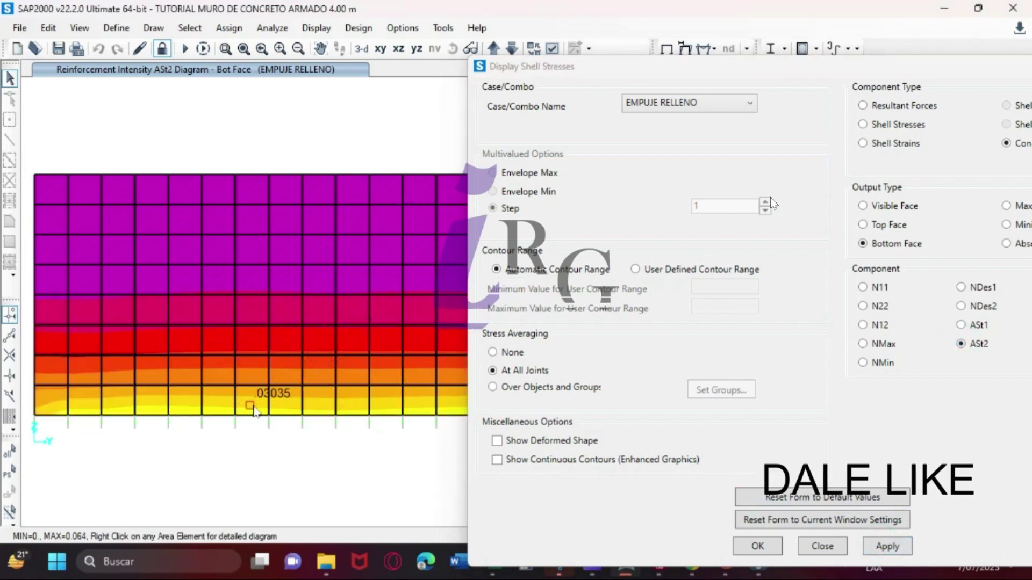
Open the concrete design diagram of shell 181 in the stem's bottom row
{"action": "scroll", "coordinate": [254, 408], "scroll_direction": "up", "scroll_amount": 2}
{"action": "left_click", "coordinate": [252, 407]}
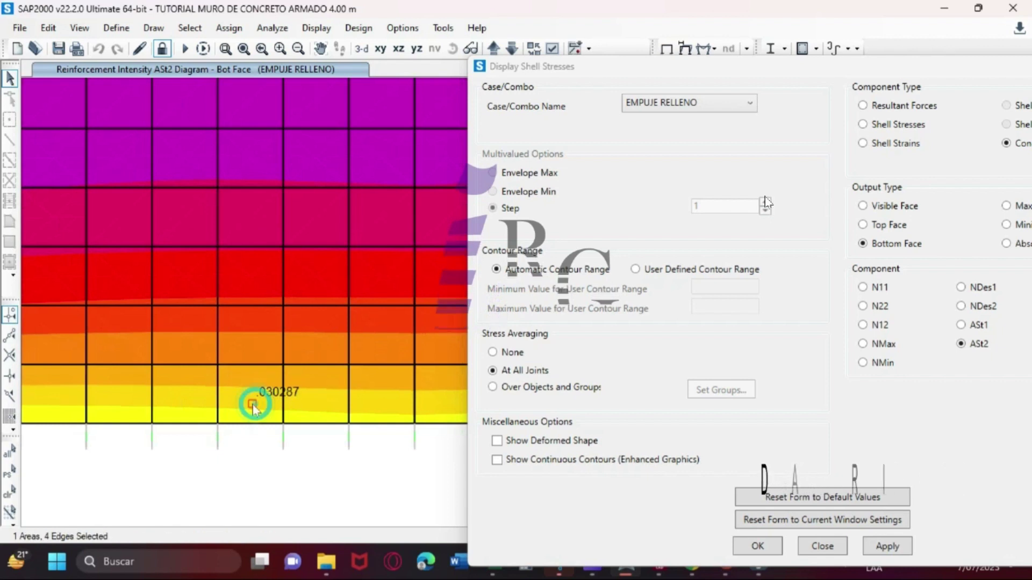
{"action": "right_click", "coordinate": [252, 407]}
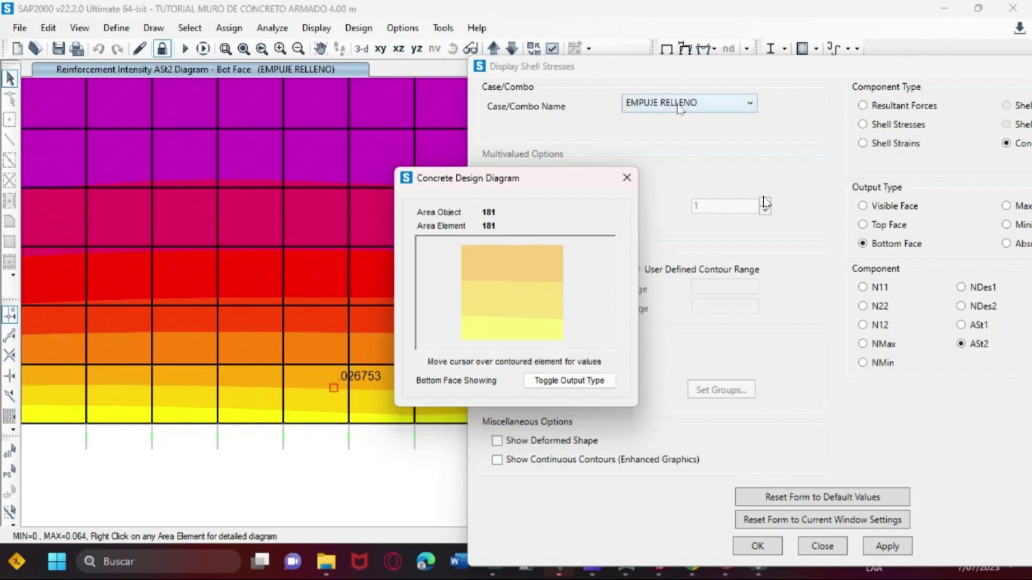
Close the shell 181 diagram and display the stem's bottom-face ASt2 contours for the EMP RELL + SX combination
{"action": "left_click", "coordinate": [627, 177]}
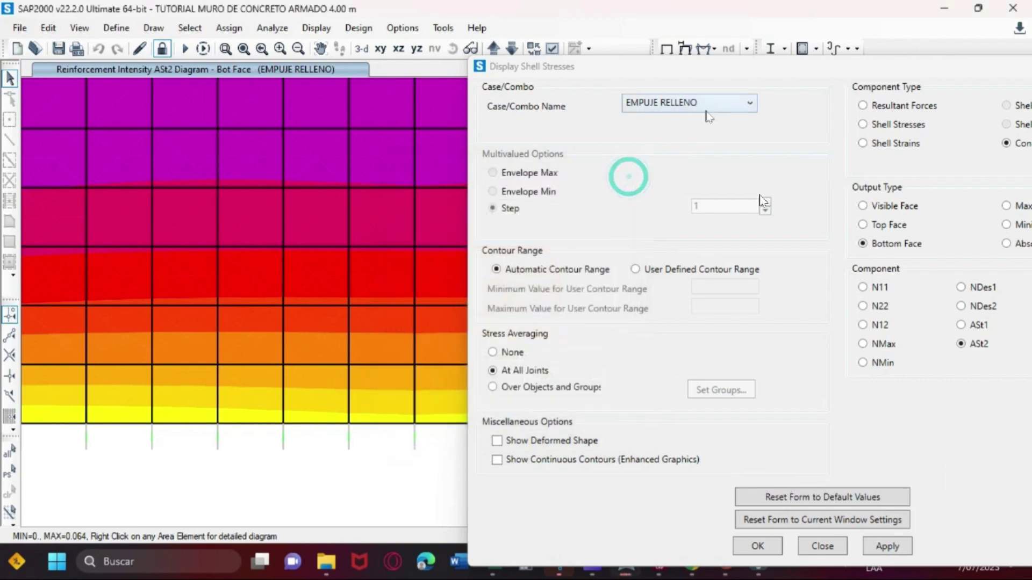
{"action": "left_click", "coordinate": [724, 105]}
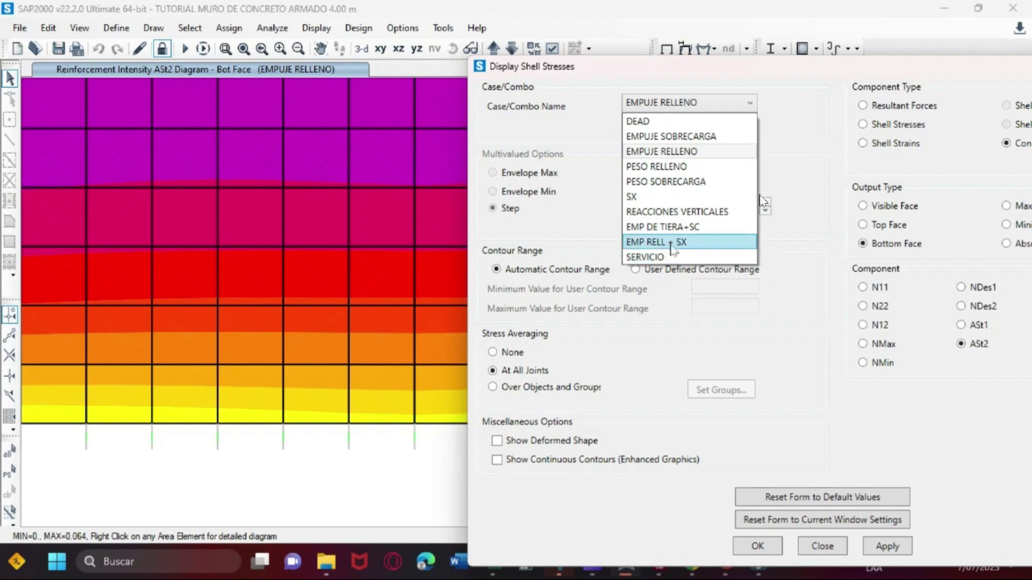
{"action": "left_click", "coordinate": [676, 243]}
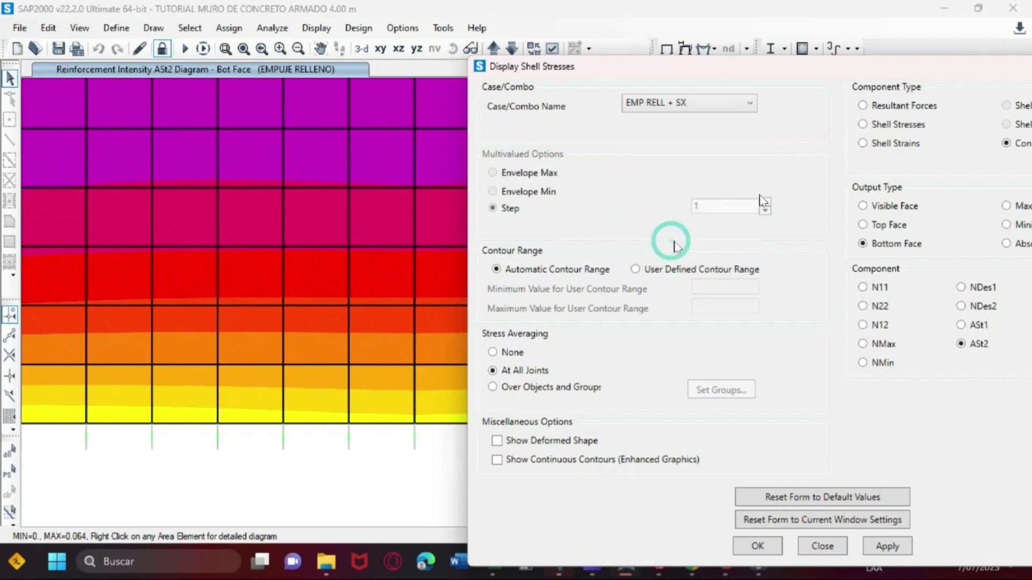
{"action": "left_click", "coordinate": [866, 547]}
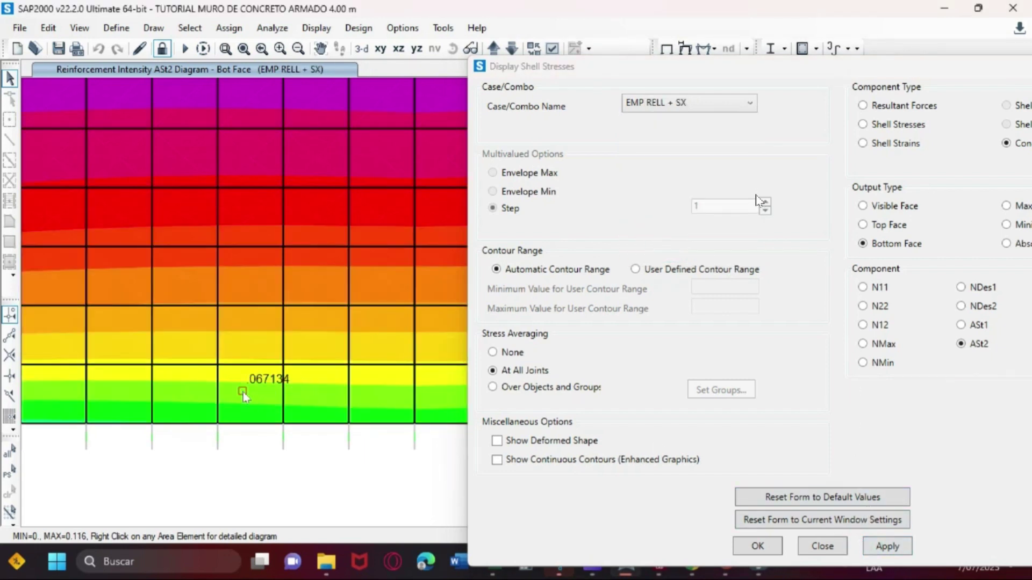
Read ASt2 on a shell in the stem's bottom row and multiply 0.072 by 100 in Calculator
{"action": "right_click", "coordinate": [245, 393]}
{"action": "mouse_move", "coordinate": [510, 320]}
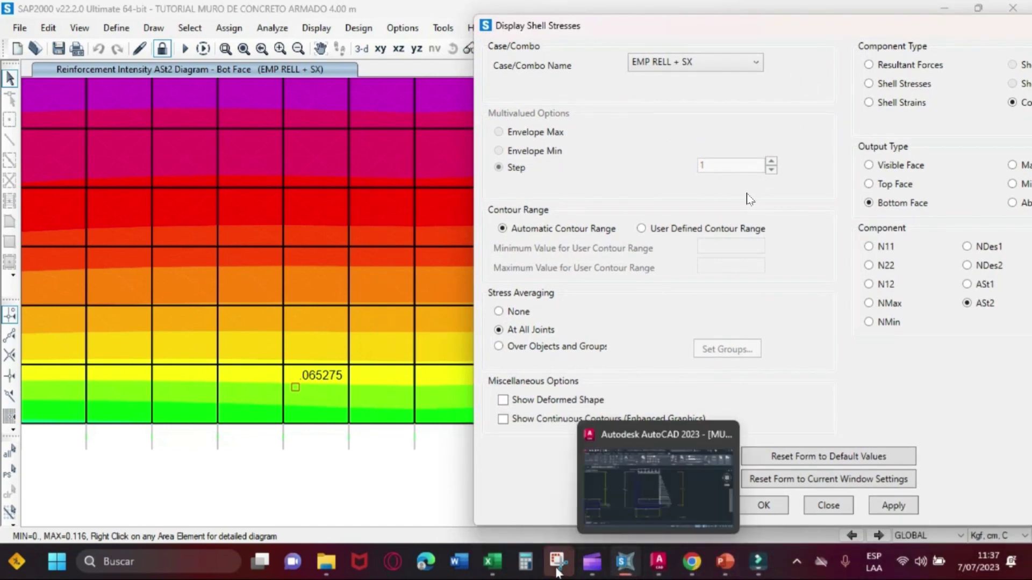
{"action": "left_click", "coordinate": [530, 567]}
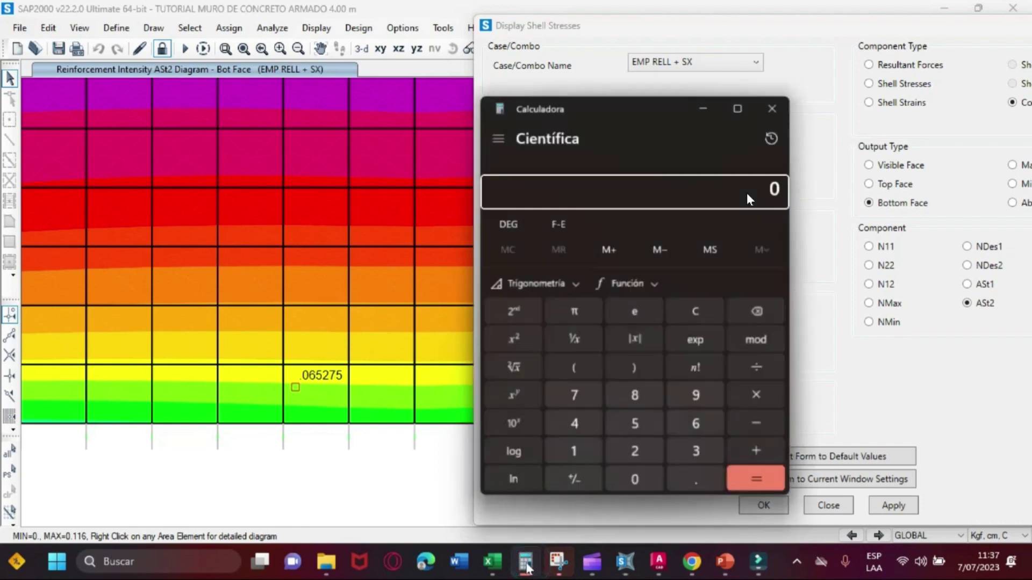
{"action": "type", "text": ".0"}
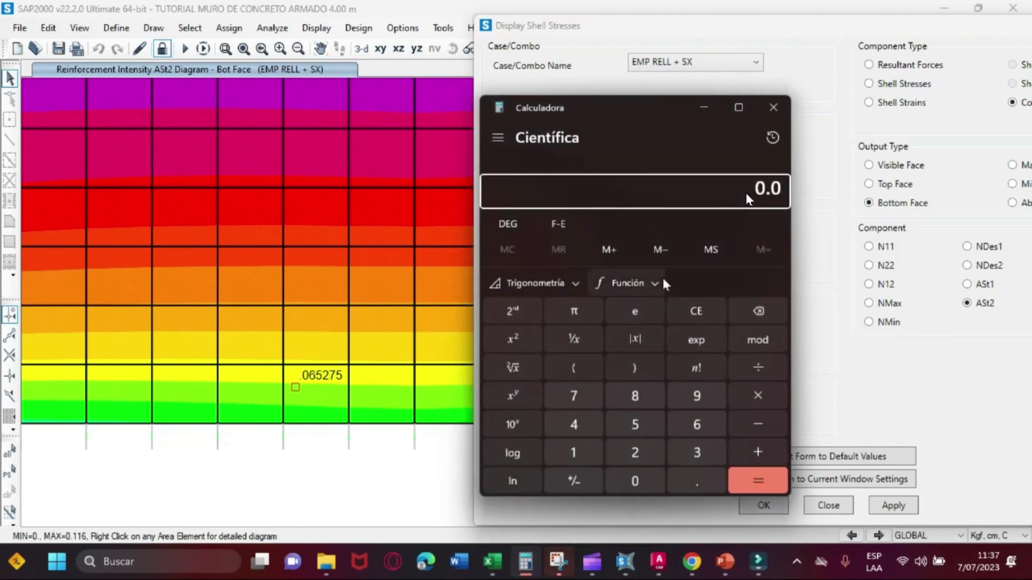
{"action": "type", "text": "72*100"}
{"action": "key", "text": "Return"}
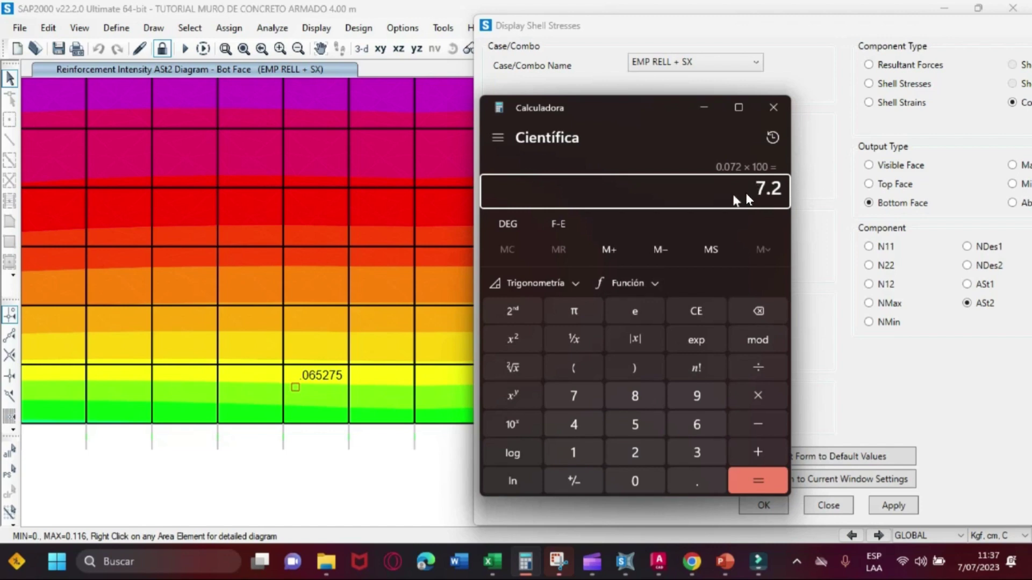
{"action": "left_click", "coordinate": [774, 108]}
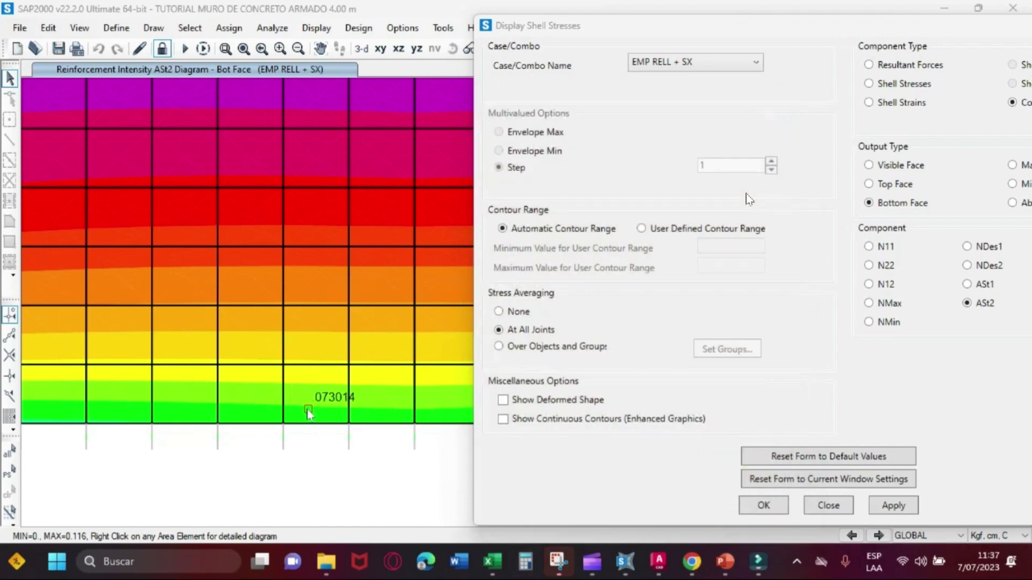
Switch to the Excel workbook and locate the stem reinforcement table under Diseño de la Pantalla on sheet M-L
{"action": "scroll", "coordinate": [309, 414], "scroll_direction": "down", "scroll_amount": 2}
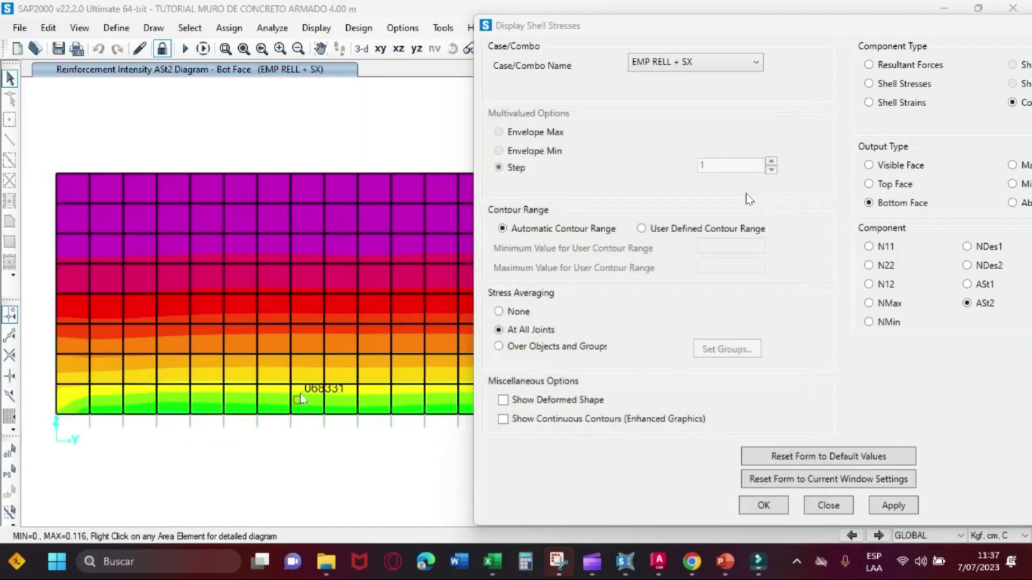
{"action": "left_click", "coordinate": [493, 562]}
{"action": "scroll", "coordinate": [342, 378], "scroll_direction": "down", "scroll_amount": 20}
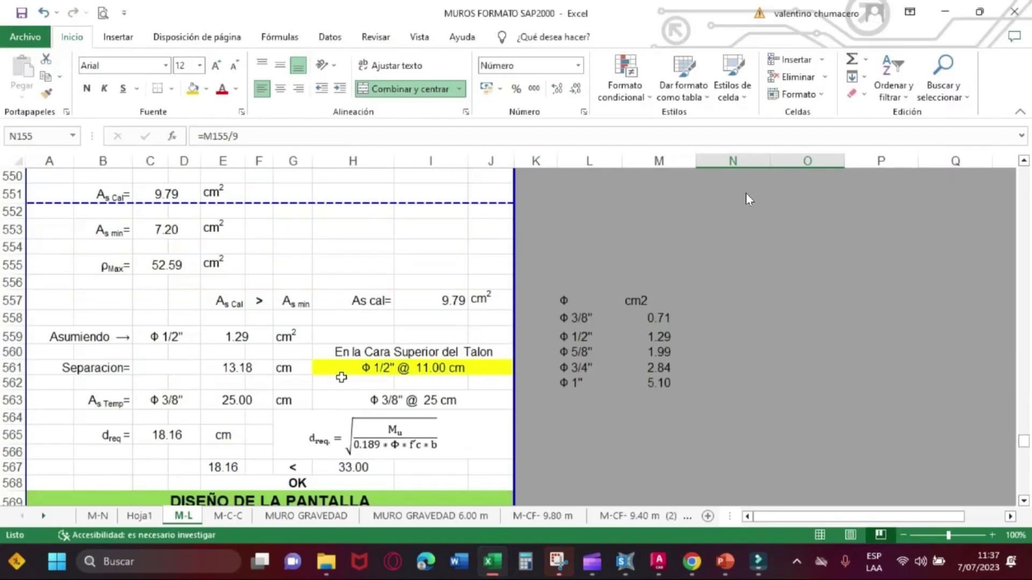
{"action": "scroll", "coordinate": [341, 377], "scroll_direction": "down", "scroll_amount": 20}
{"action": "scroll", "coordinate": [269, 349], "scroll_direction": "up", "scroll_amount": 11}
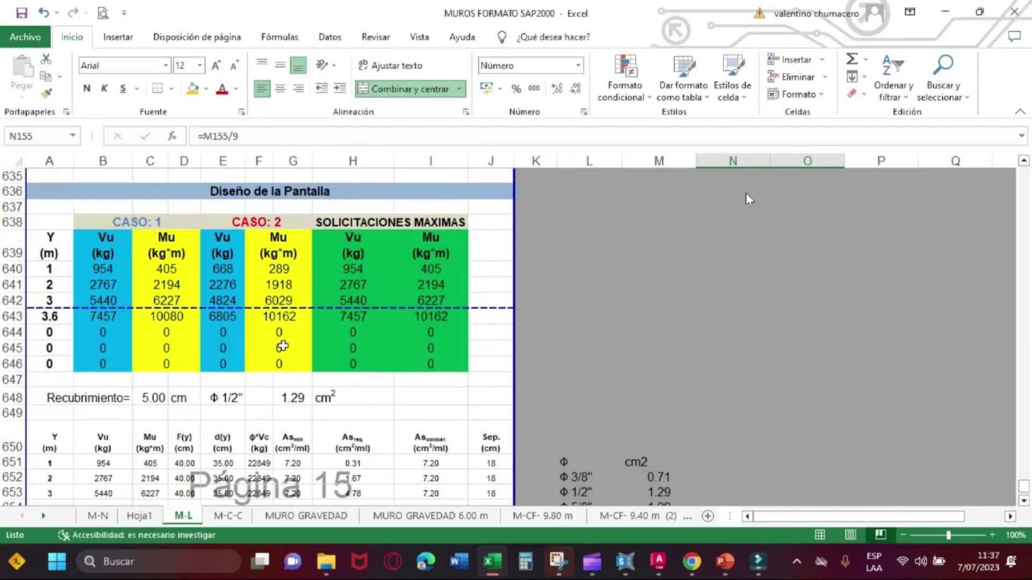
{"action": "scroll", "coordinate": [282, 347], "scroll_direction": "down", "scroll_amount": 3}
{"action": "scroll", "coordinate": [288, 344], "scroll_direction": "up", "scroll_amount": 20}
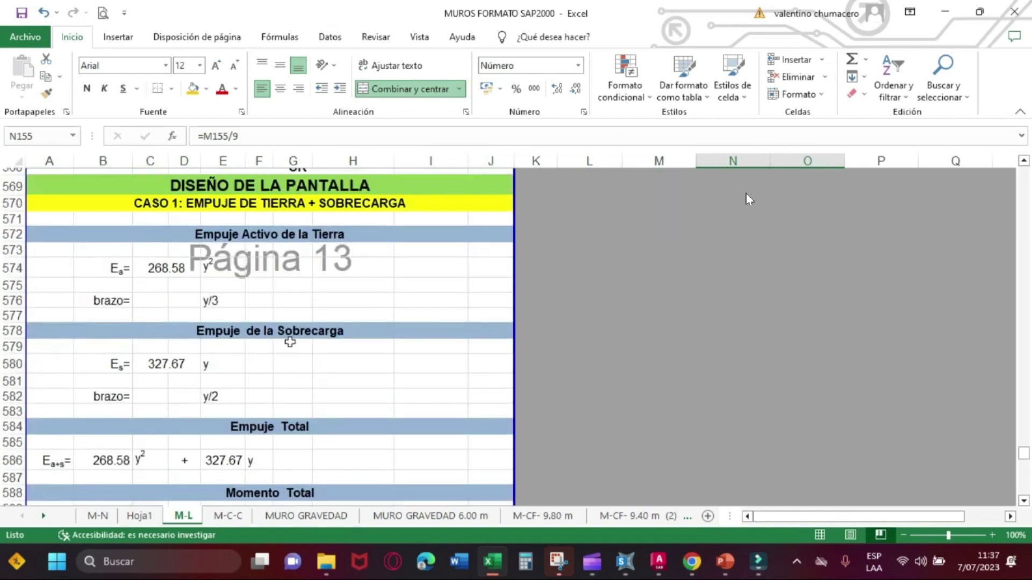
{"action": "scroll", "coordinate": [290, 342], "scroll_direction": "up", "scroll_amount": 12}
{"action": "scroll", "coordinate": [246, 300], "scroll_direction": "down", "scroll_amount": 5}
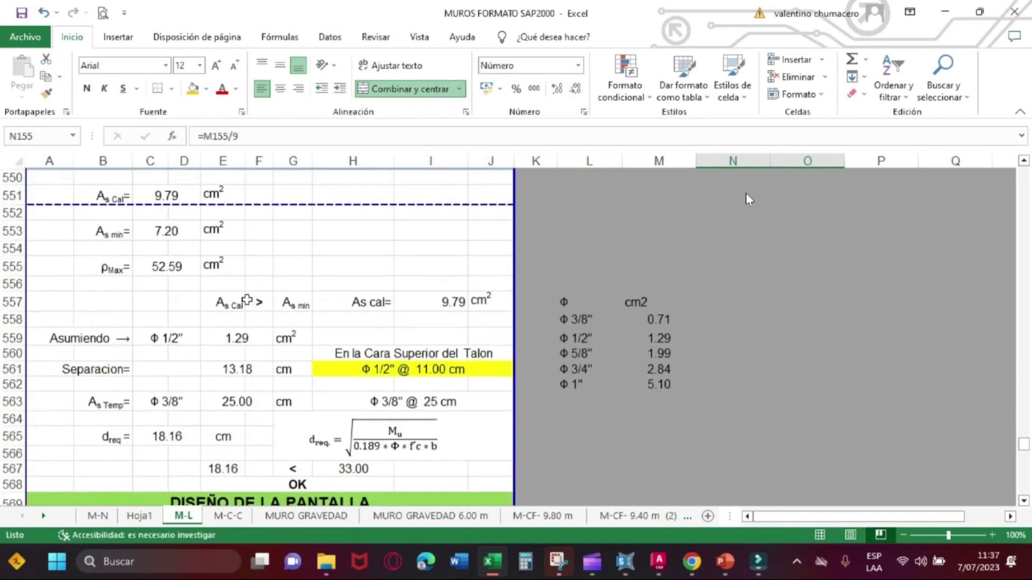
{"action": "scroll", "coordinate": [247, 300], "scroll_direction": "down", "scroll_amount": 20}
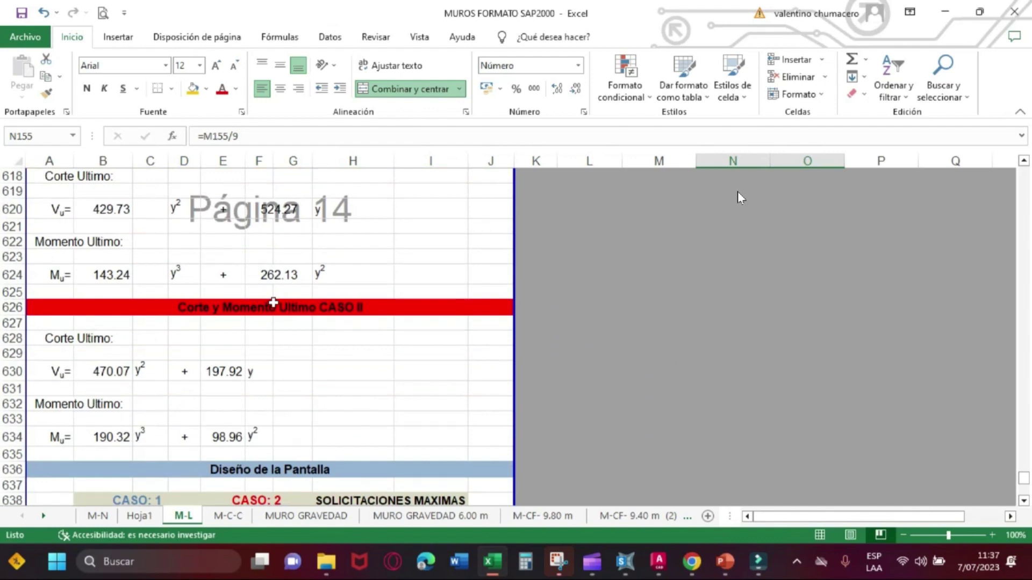
{"action": "scroll", "coordinate": [277, 302], "scroll_direction": "down", "scroll_amount": 6}
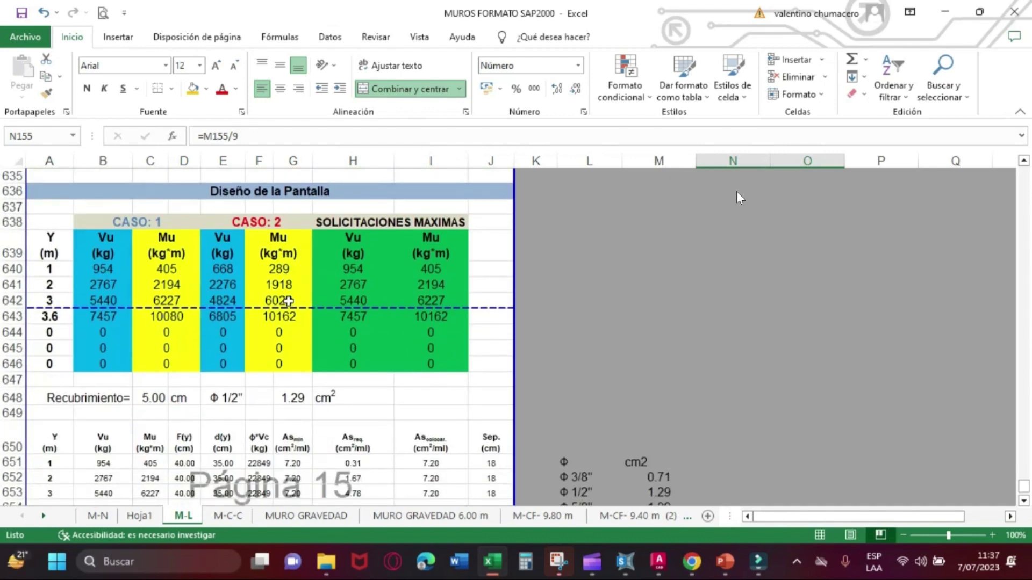
{"action": "scroll", "coordinate": [289, 301], "scroll_direction": "down", "scroll_amount": 6}
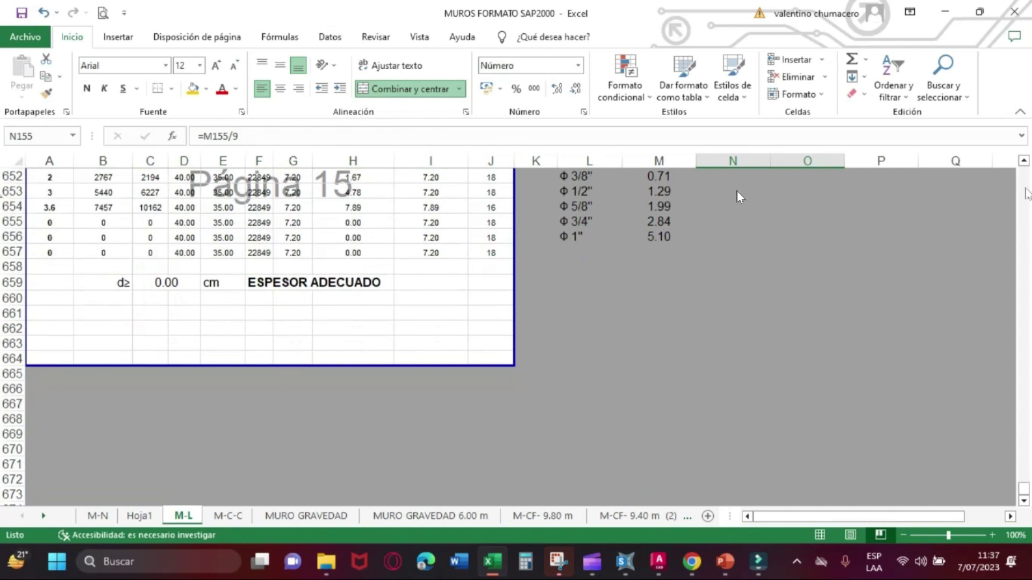
{"action": "left_click", "coordinate": [1024, 161]}
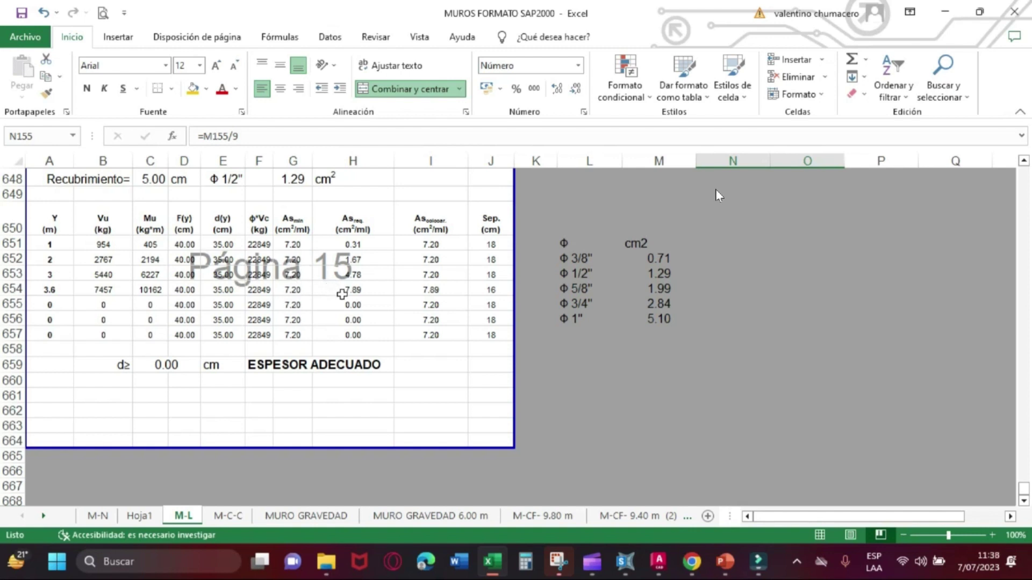
Enlarge the sheet to 115% and review the stem reinforcement table's Y heights from 1 to 3.6 m
{"action": "left_click", "coordinate": [348, 290]}
{"action": "scroll", "coordinate": [348, 289], "scroll_direction": "up", "scroll_amount": 1, "text": "ctrl"}
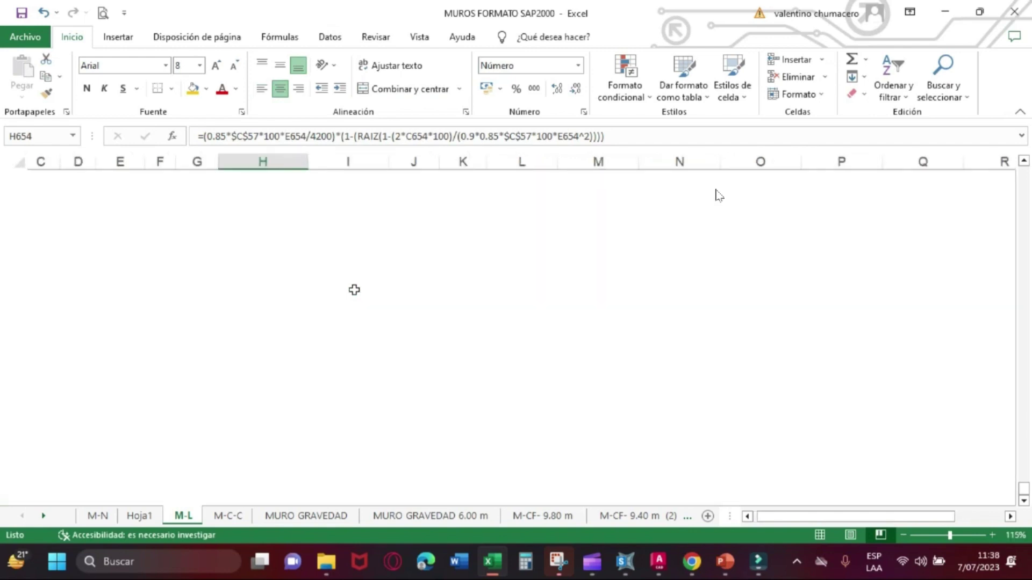
{"action": "left_click_drag", "start_coordinate": [862, 516], "coordinate": [836, 516]}
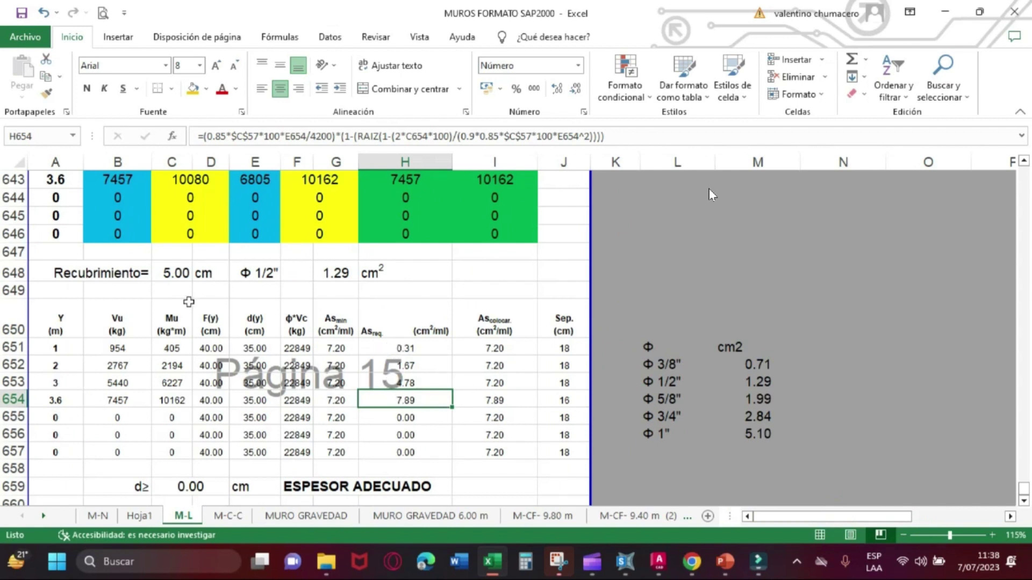
{"action": "left_click", "coordinate": [58, 348]}
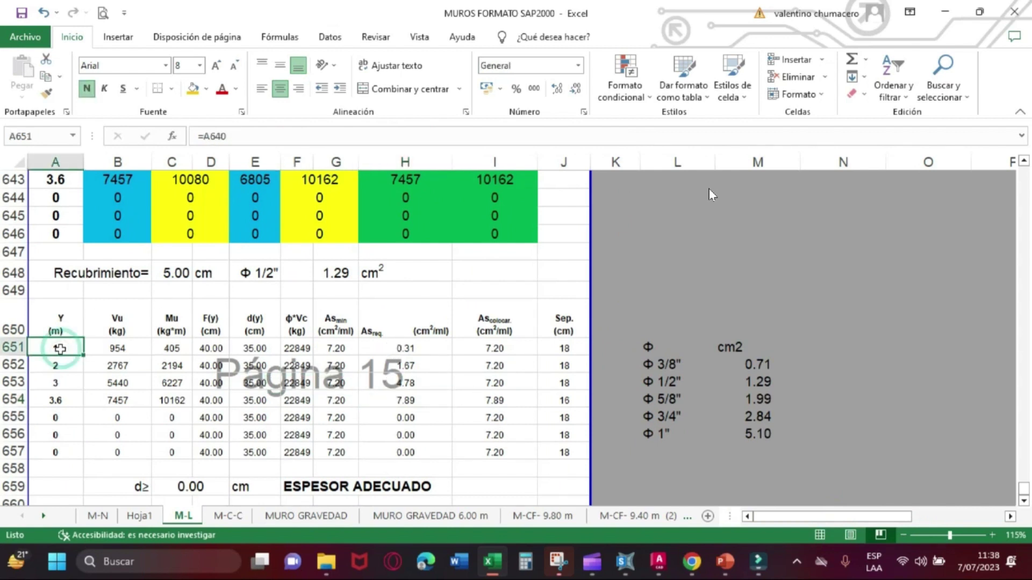
{"action": "left_click", "coordinate": [58, 365]}
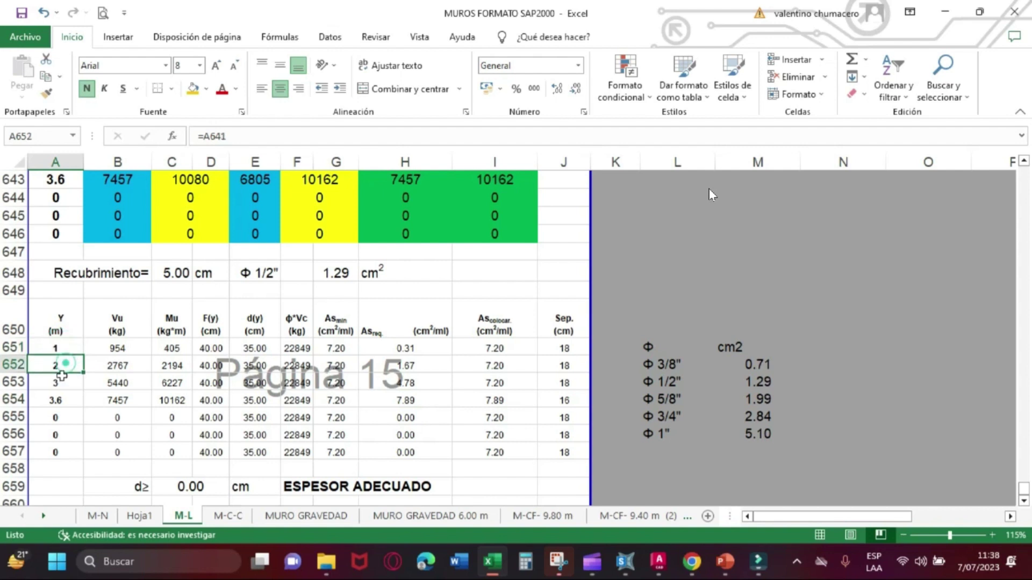
{"action": "left_click", "coordinate": [58, 383]}
{"action": "left_click", "coordinate": [71, 401]}
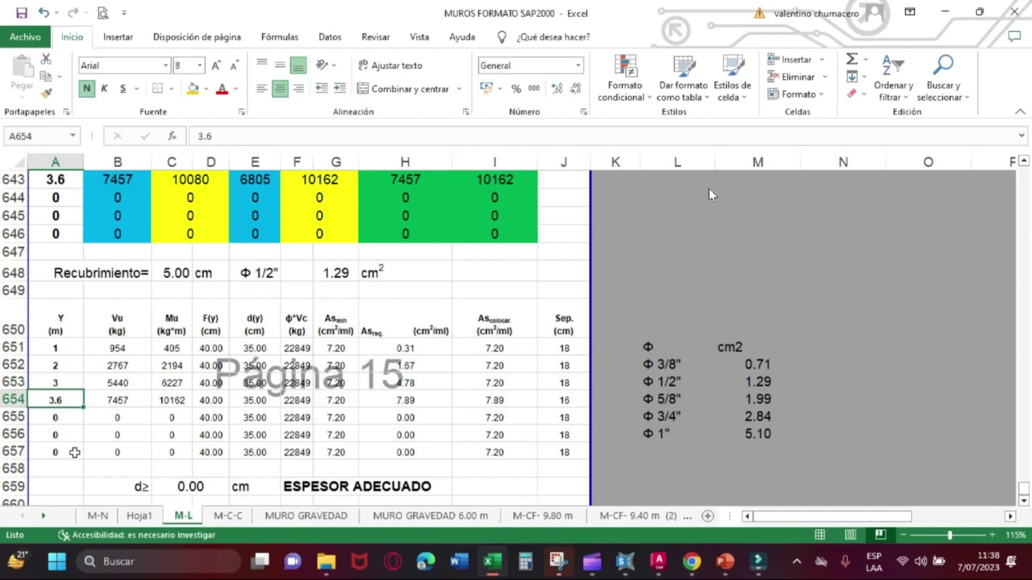
{"action": "left_click", "coordinate": [68, 383]}
{"action": "left_click", "coordinate": [64, 401]}
Compare the required steel with the minimum at 3.6 m and check the required steel at the other heights
{"action": "left_click", "coordinate": [420, 399]}
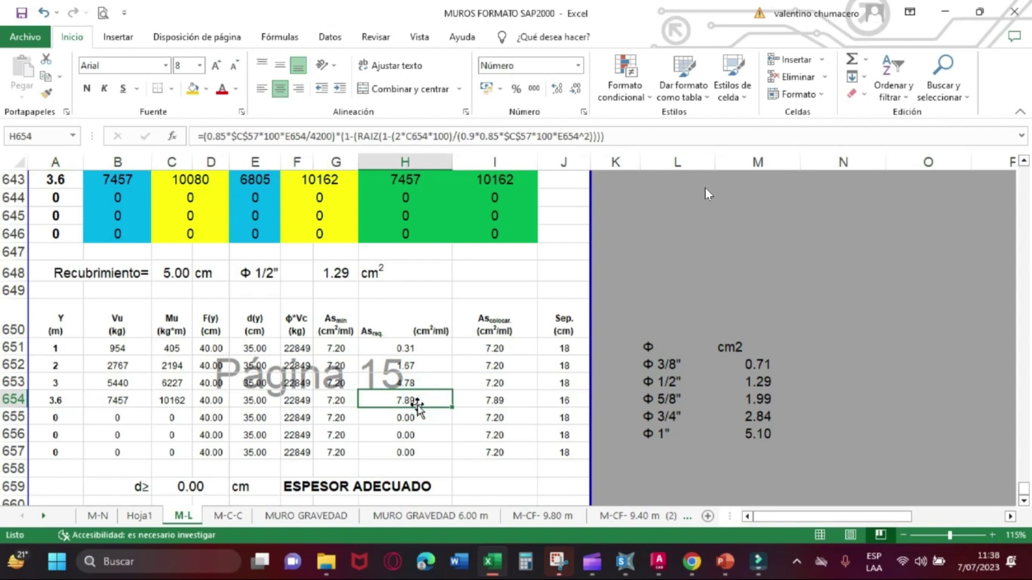
{"action": "left_click", "coordinate": [330, 400]}
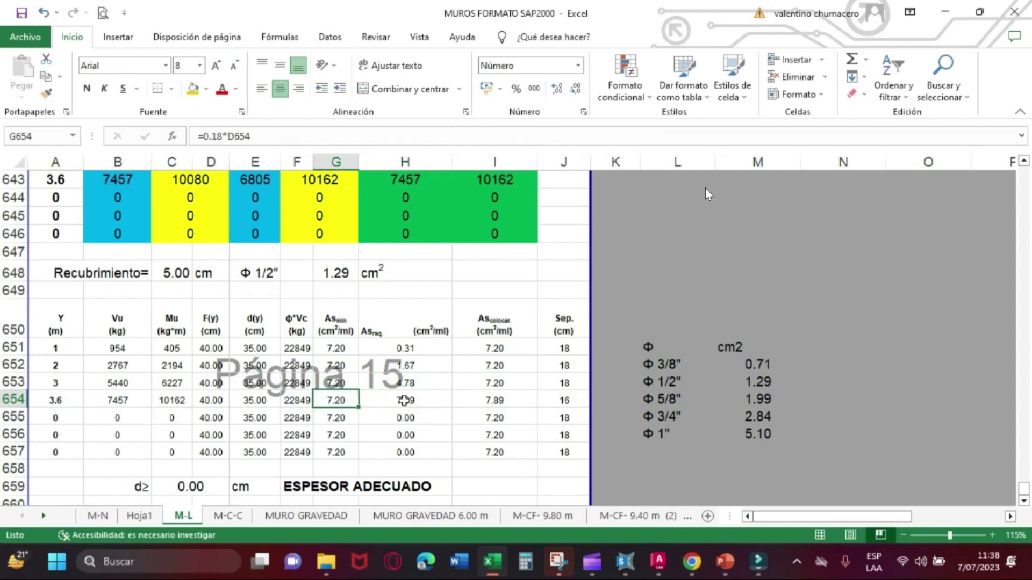
{"action": "left_click", "coordinate": [409, 401]}
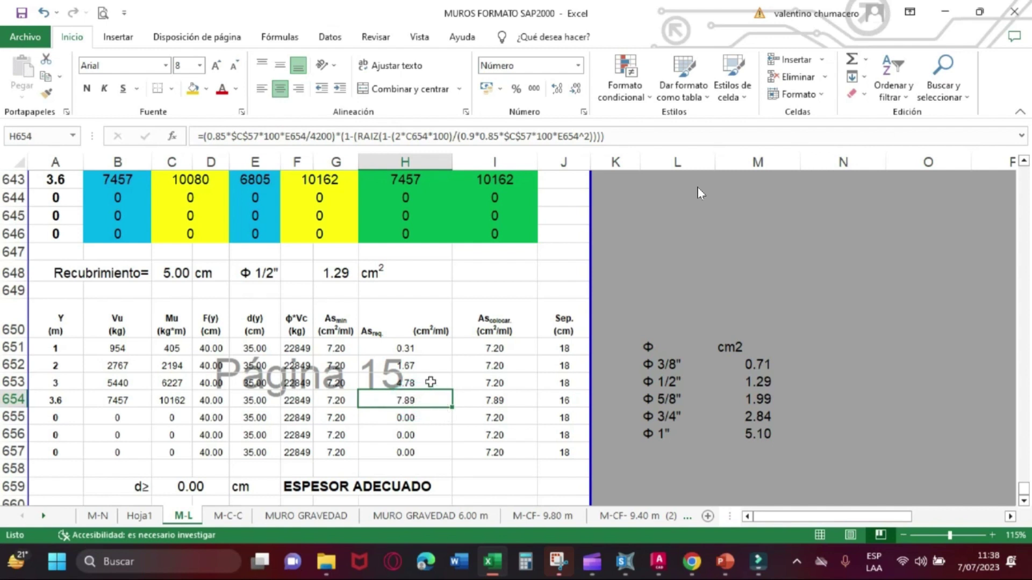
{"action": "left_click", "coordinate": [424, 382]}
{"action": "left_click", "coordinate": [426, 366]}
{"action": "left_click", "coordinate": [430, 348]}
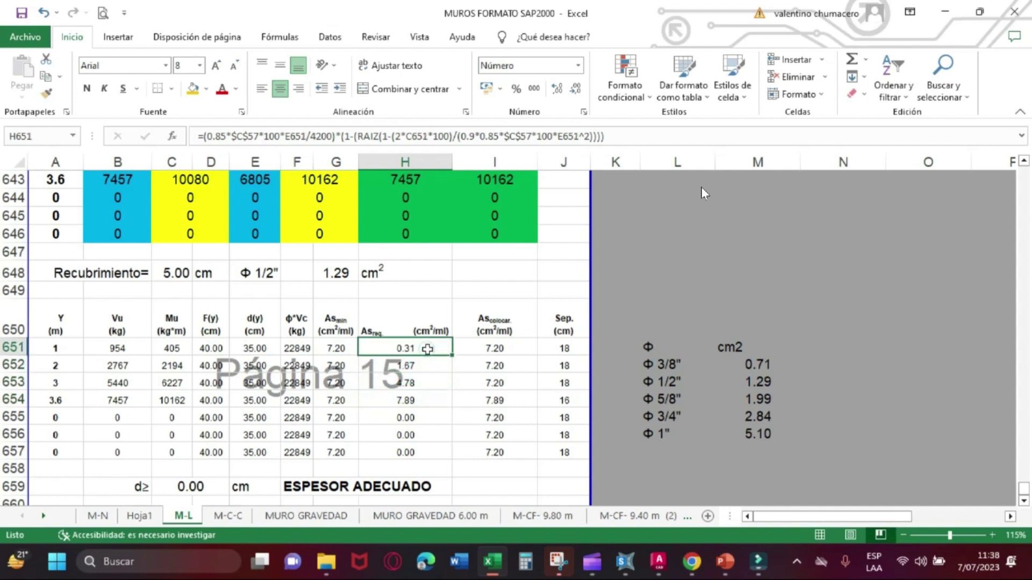
{"action": "left_click", "coordinate": [420, 402]}
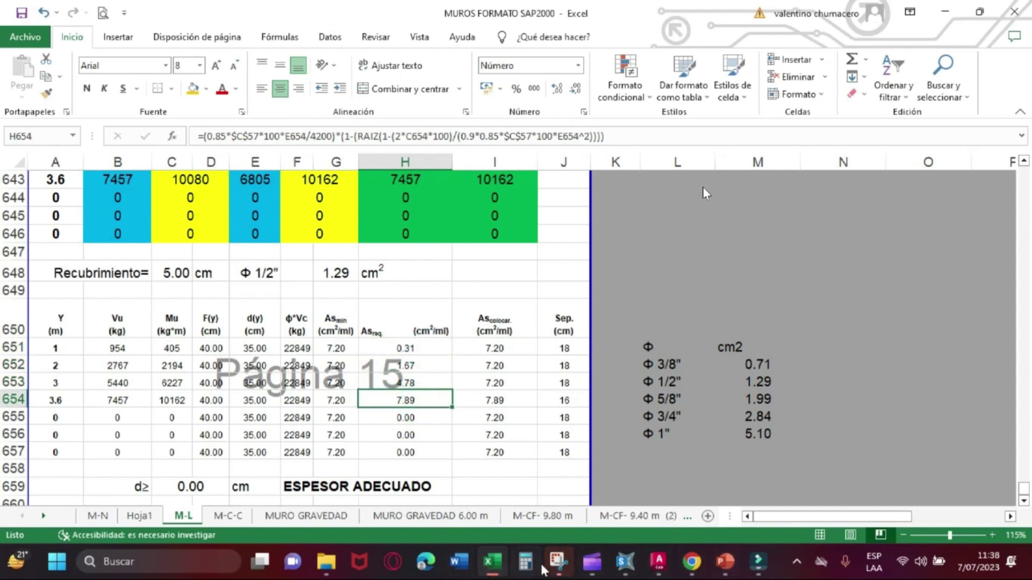
Switch to SAP2000, read ASt2 near the bottom of shell 197, and compare it with Excel's required steel at 3.6 m
{"action": "left_click", "coordinate": [625, 561]}
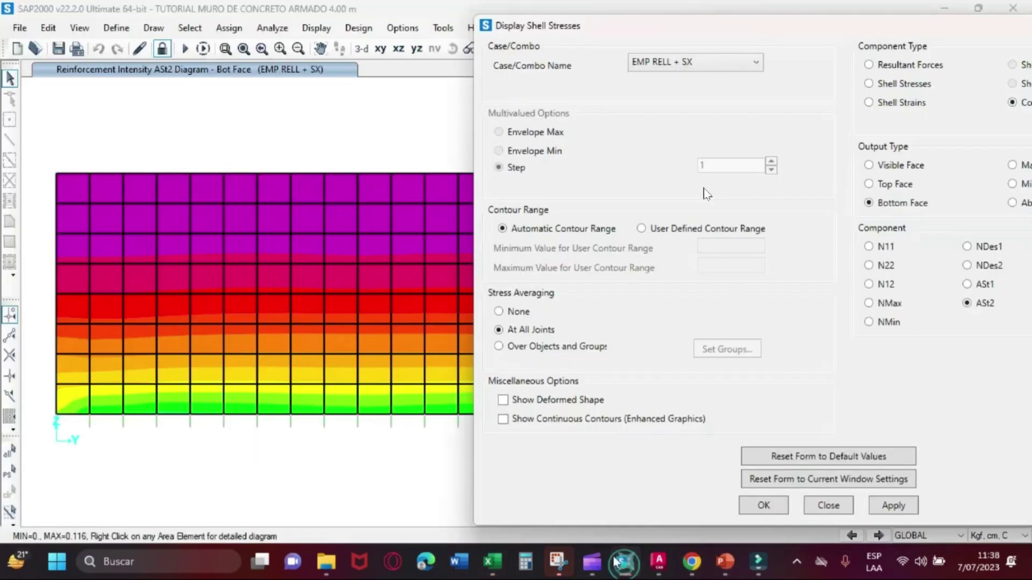
{"action": "right_click", "coordinate": [337, 399]}
{"action": "mouse_move", "coordinate": [534, 325]}
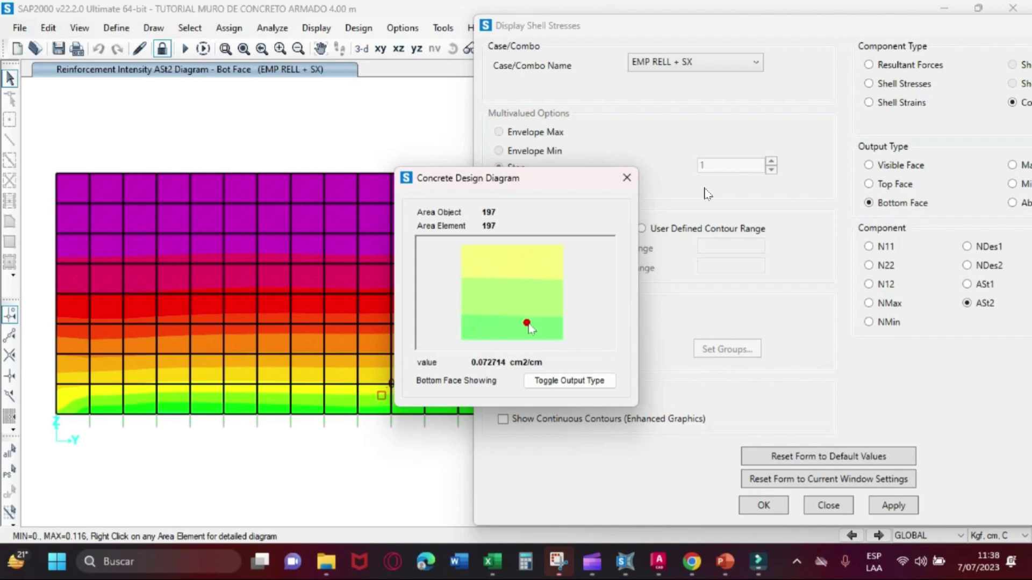
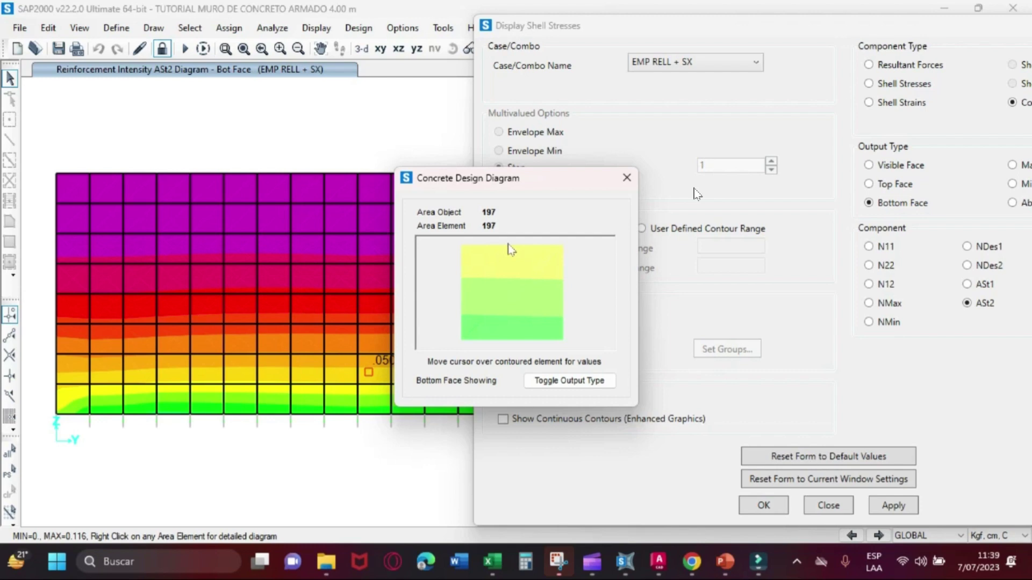
{"action": "left_click", "coordinate": [492, 561]}
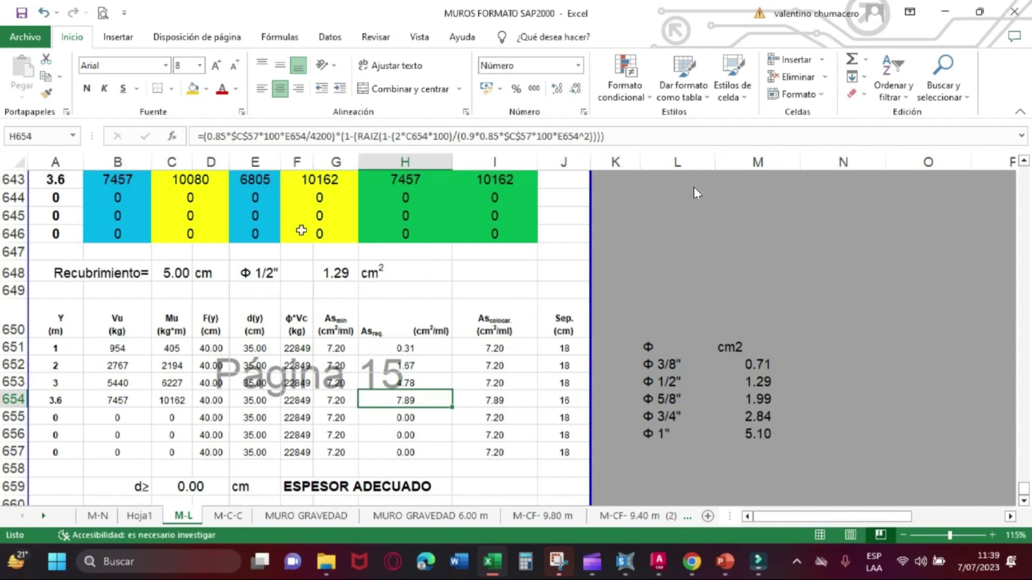
Inspect ASt2 on a shell in the stem's second row from the top in SAP2000 and compare it with Excel's required steel at 1 m
{"action": "key", "text": "alt+Tab"}
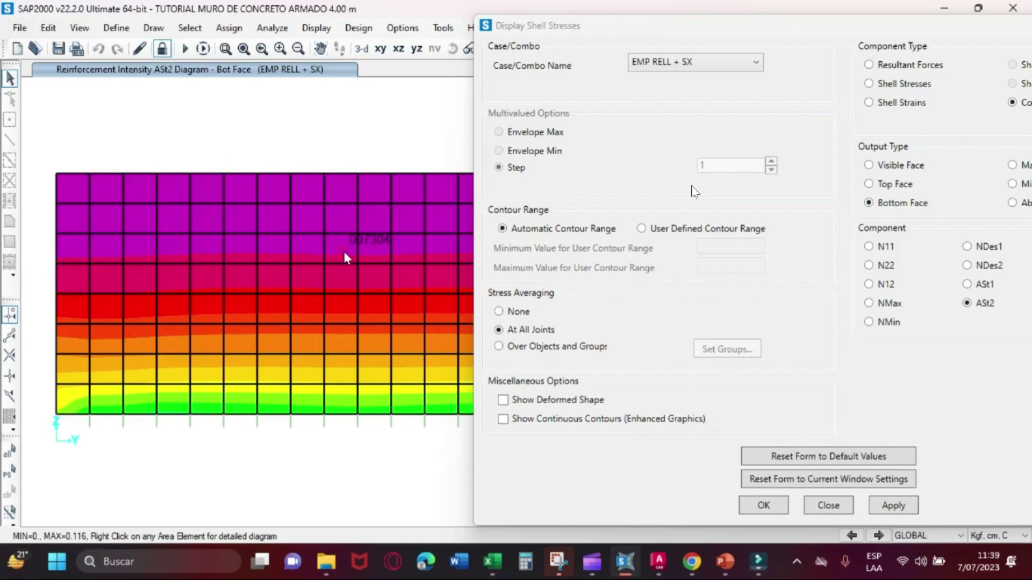
{"action": "right_click", "coordinate": [337, 221]}
{"action": "left_click", "coordinate": [491, 562]}
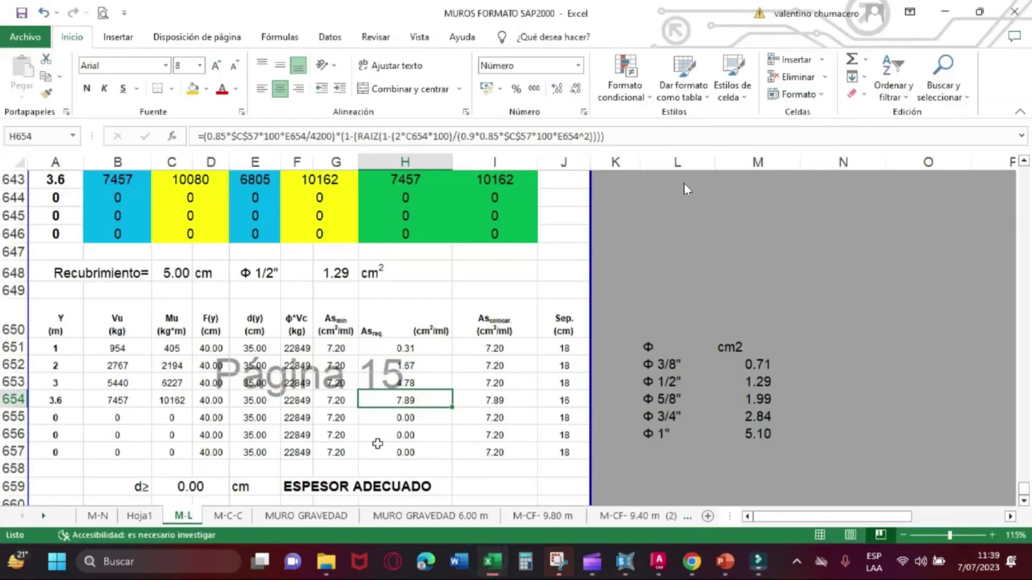
{"action": "left_click", "coordinate": [431, 350]}
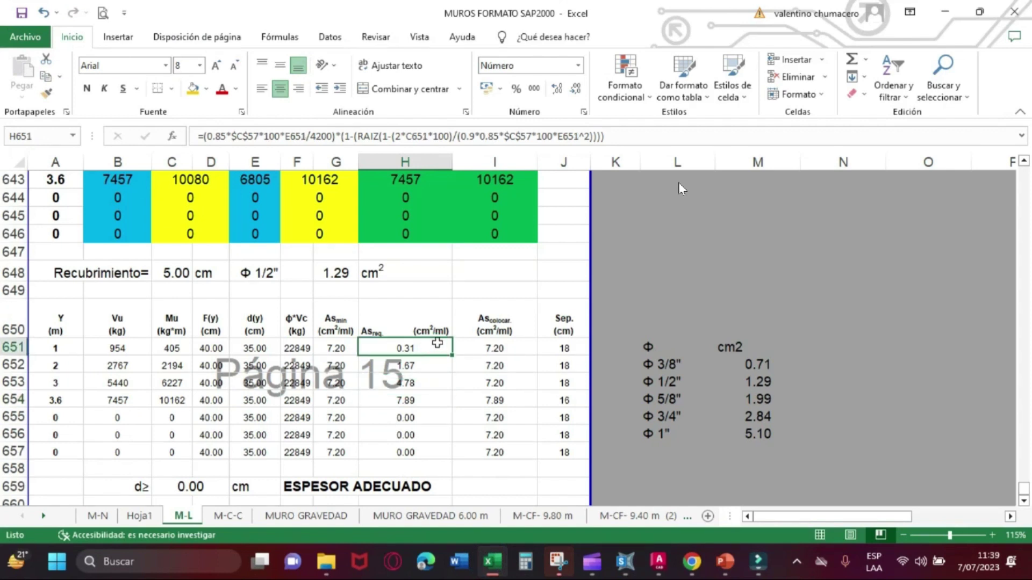
Compare the minimum steel with the required steel at 1 m and check the required steel at 3 m in the stem table
{"action": "left_click", "coordinate": [318, 352]}
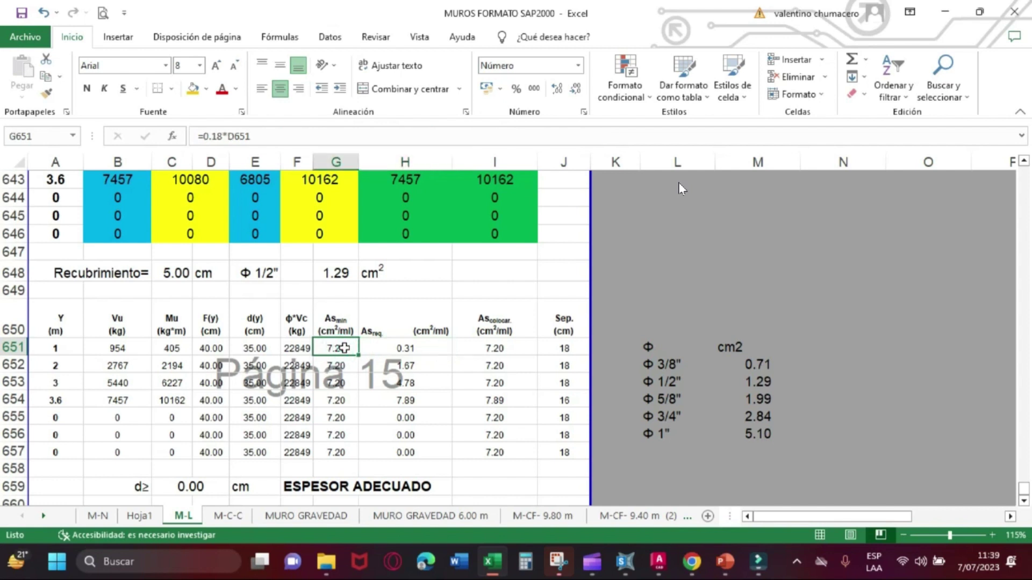
{"action": "left_click", "coordinate": [404, 348]}
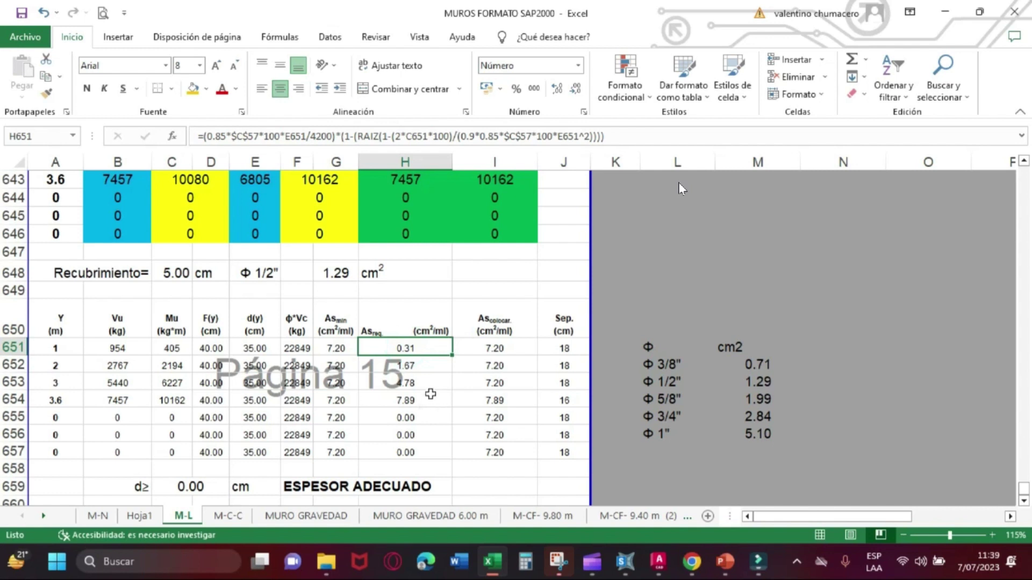
{"action": "left_click", "coordinate": [430, 383]}
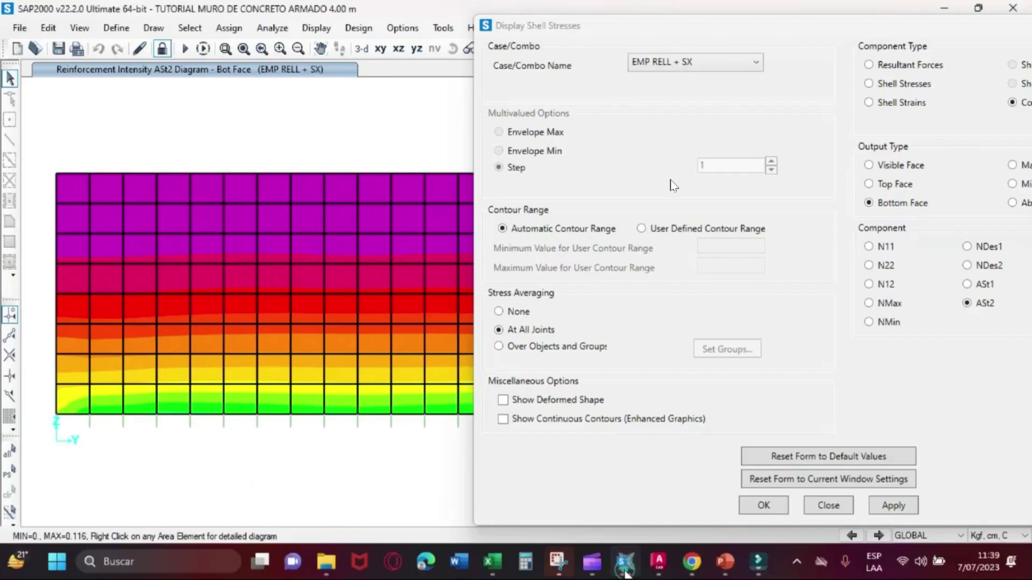
Switch to SAP2000 and inspect the ASt2 reinforcement on shell 207 in the stem's third row from the base
{"action": "left_click", "coordinate": [623, 562]}
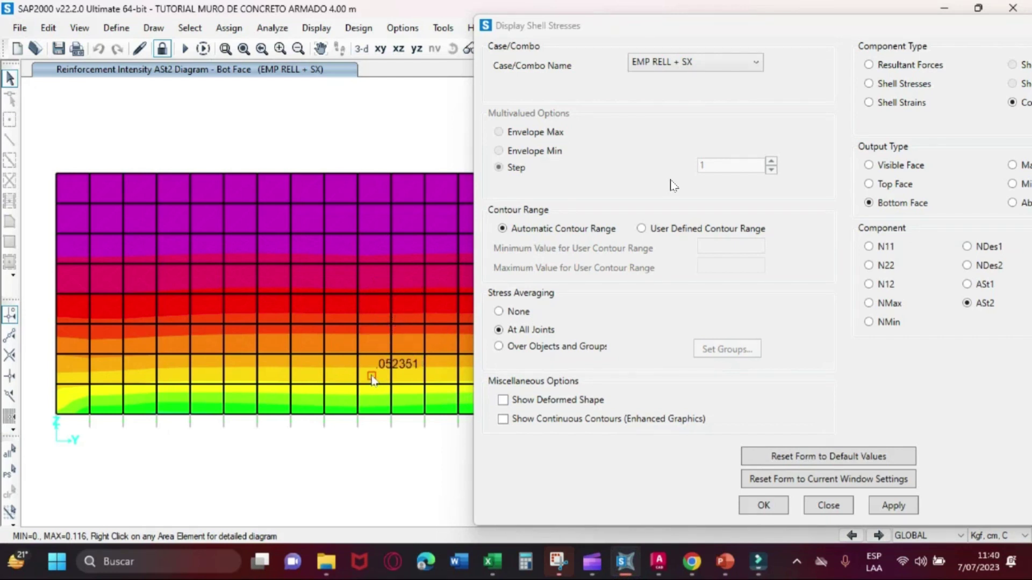
{"action": "left_click", "coordinate": [369, 348]}
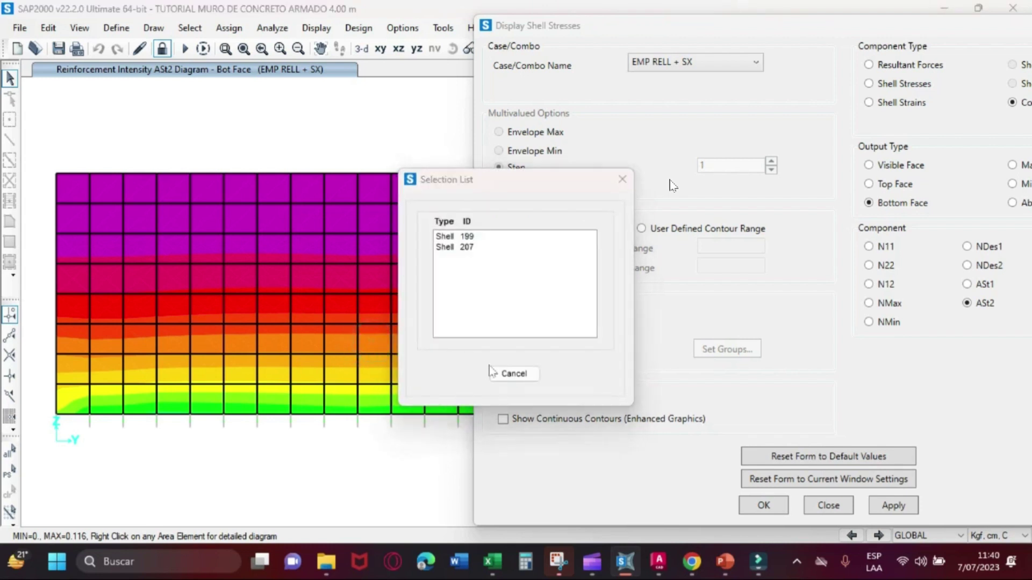
{"action": "left_click", "coordinate": [493, 373]}
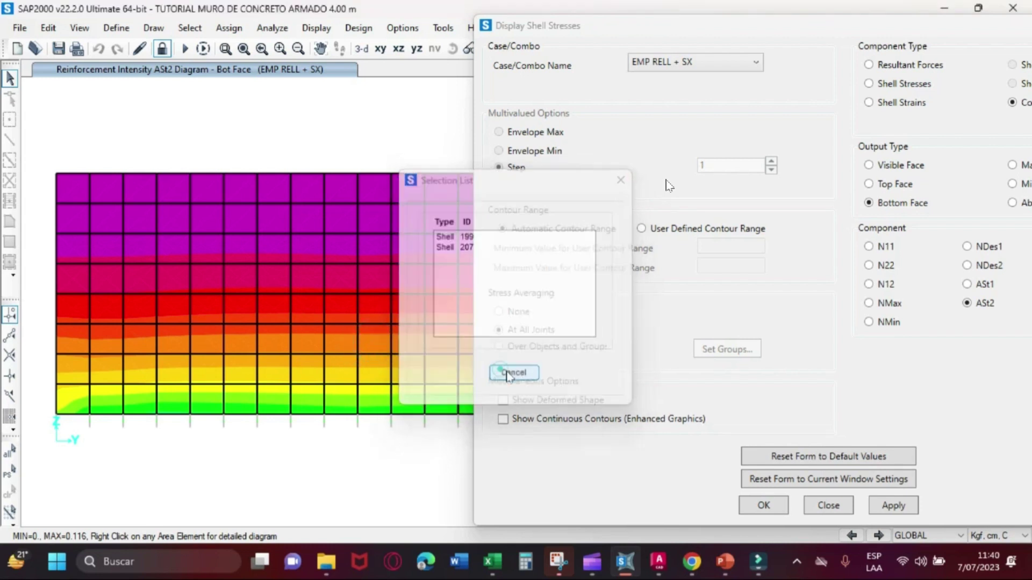
{"action": "right_click", "coordinate": [380, 339]}
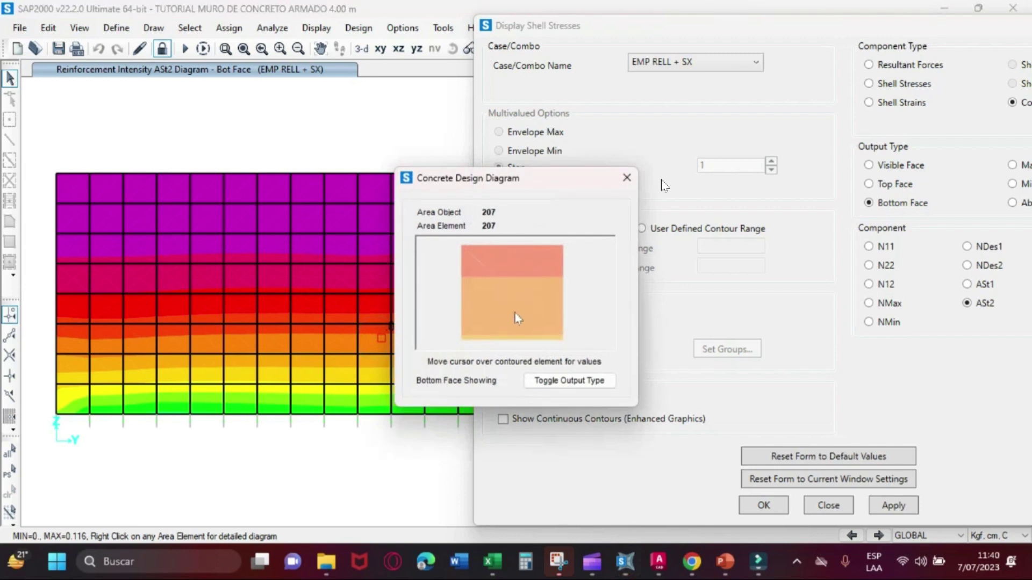
{"action": "mouse_move", "coordinate": [516, 313]}
{"action": "left_click", "coordinate": [626, 178]}
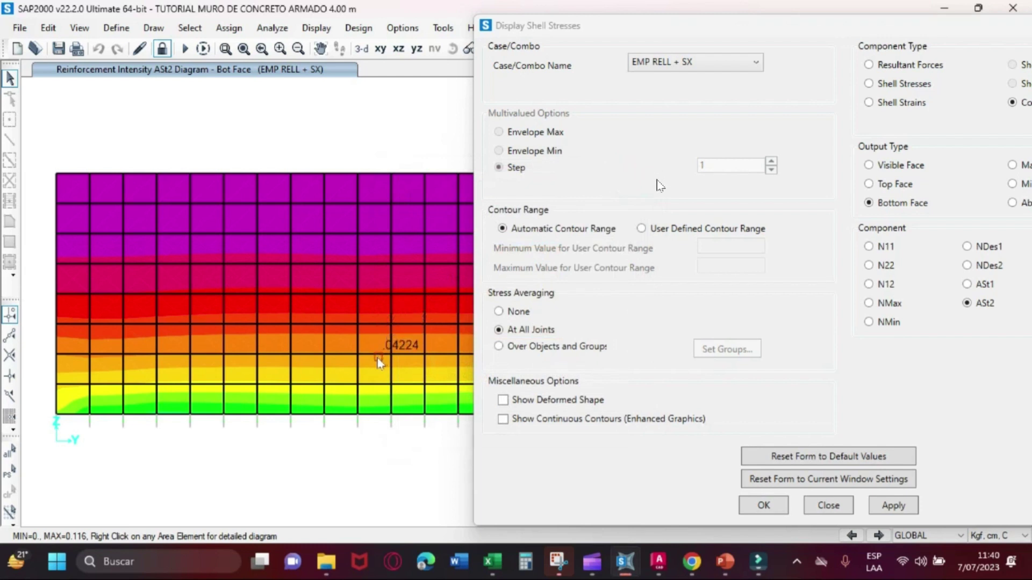
Read ASt2 on shell 206, one row below, and compare it with Excel's required steel at 3 m
{"action": "left_click", "coordinate": [358, 354]}
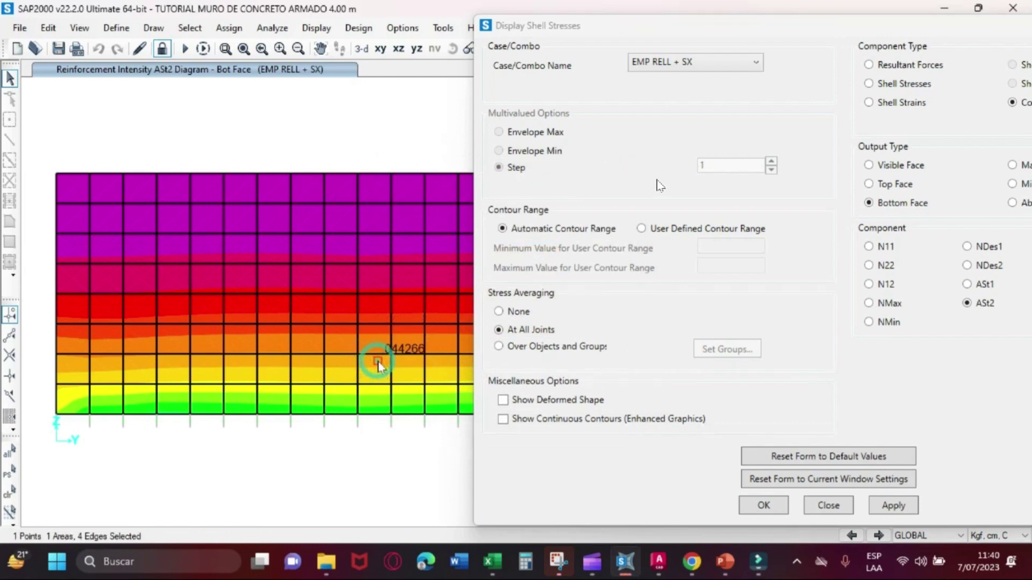
{"action": "right_click", "coordinate": [376, 360]}
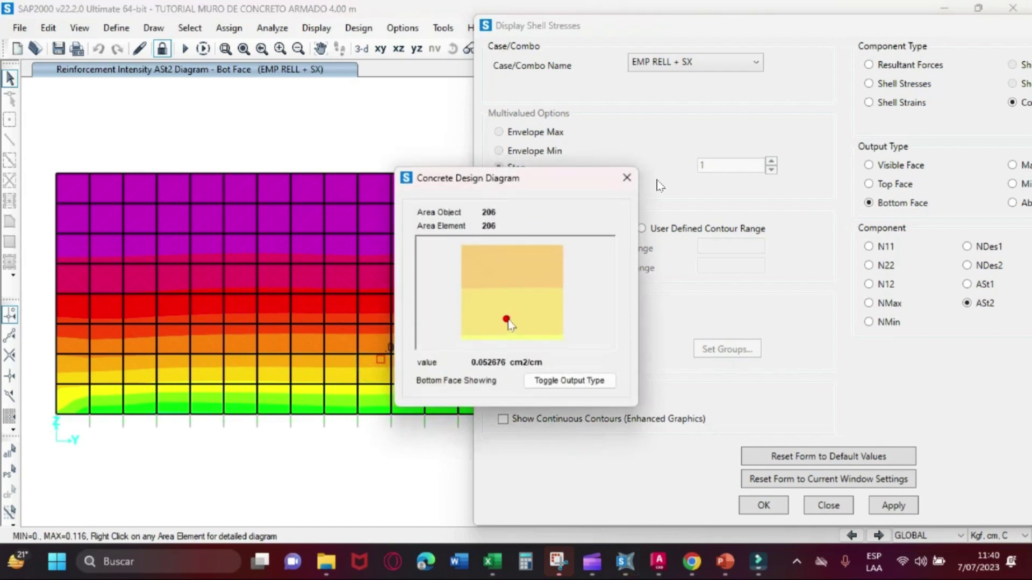
{"action": "left_click", "coordinate": [627, 178]}
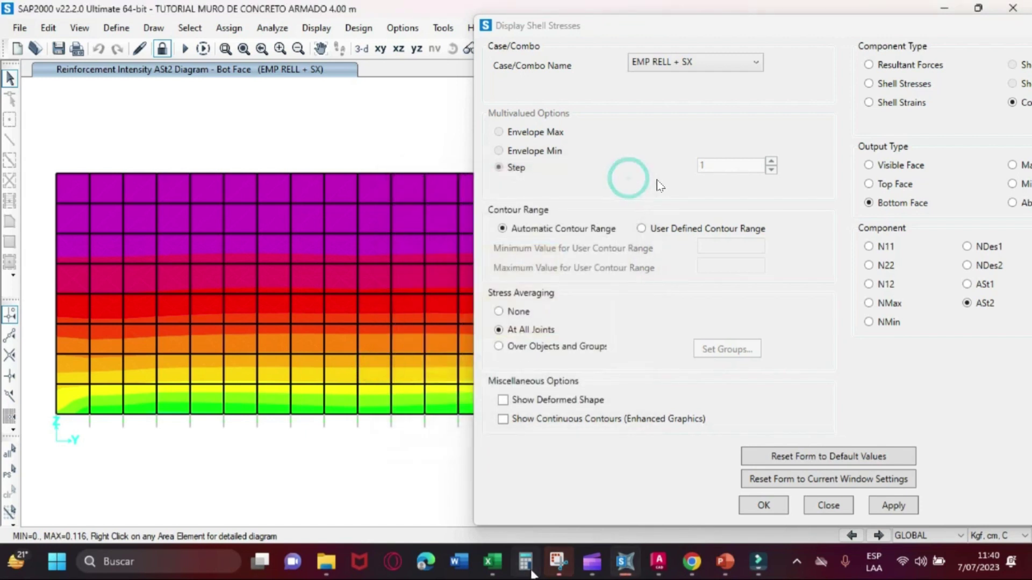
{"action": "left_click", "coordinate": [492, 562]}
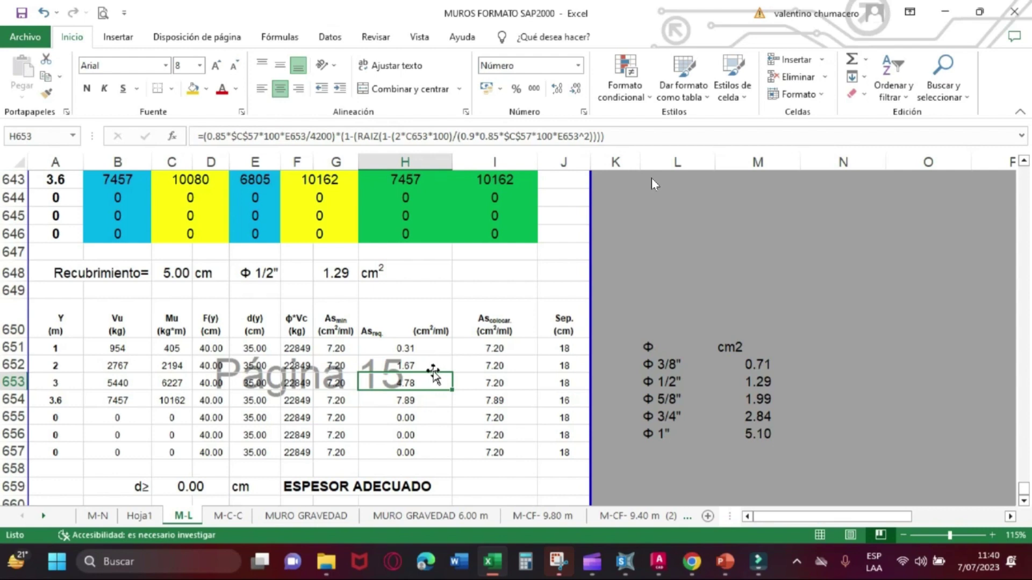
Find the heel's required steel areas in the sheet and check the required depth and calculated steel area
{"action": "scroll", "coordinate": [433, 371], "scroll_direction": "up", "scroll_amount": 20}
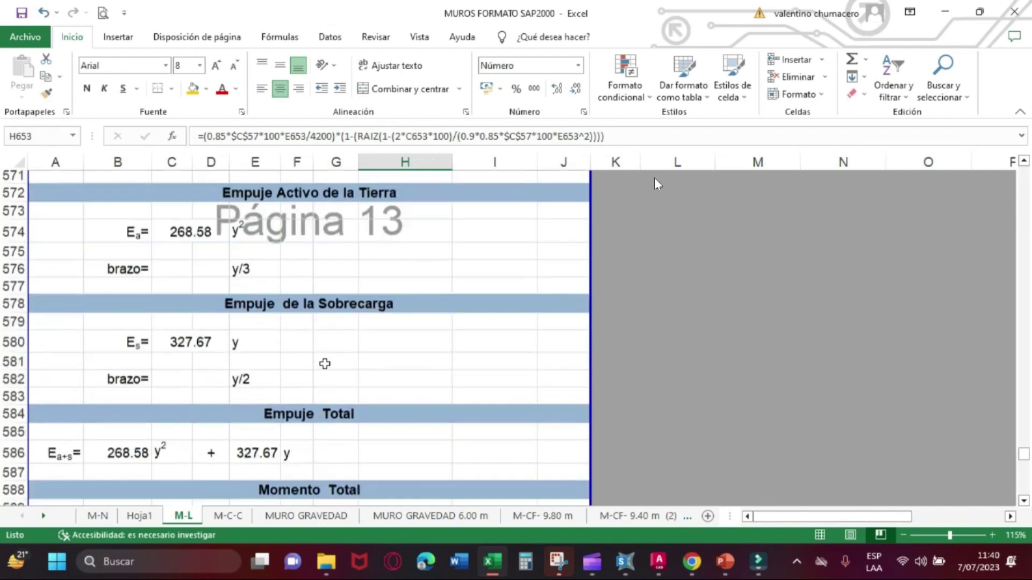
{"action": "scroll", "coordinate": [325, 363], "scroll_direction": "up", "scroll_amount": 4}
{"action": "scroll", "coordinate": [325, 364], "scroll_direction": "up", "scroll_amount": 6}
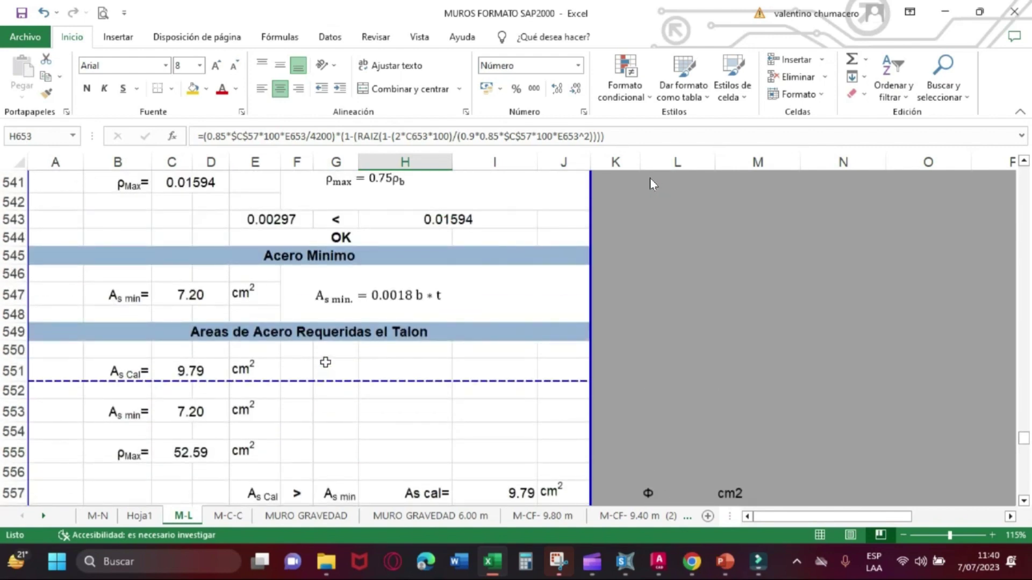
{"action": "scroll", "coordinate": [326, 361], "scroll_direction": "down", "scroll_amount": 6}
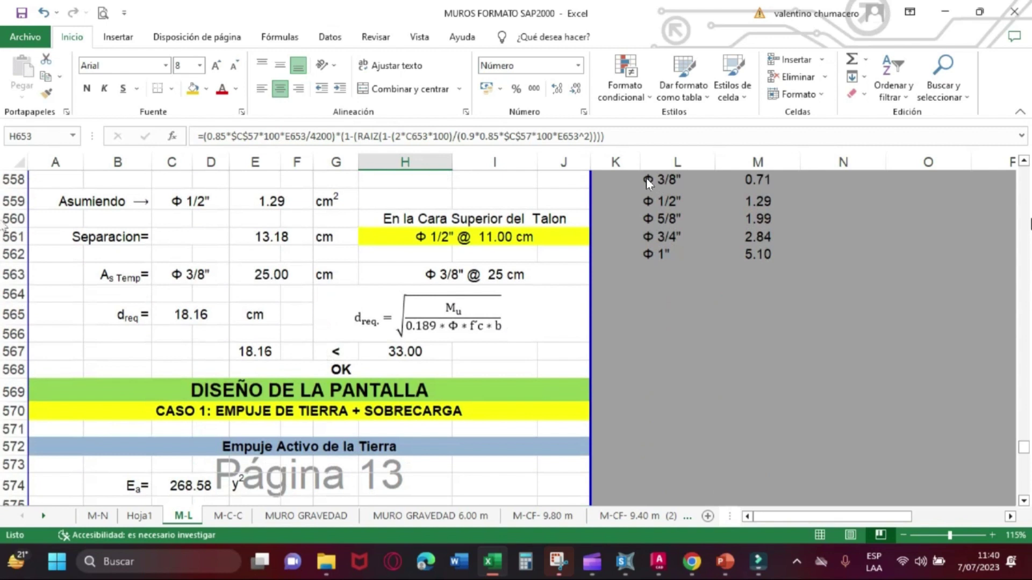
{"action": "left_click", "coordinate": [1023, 161]}
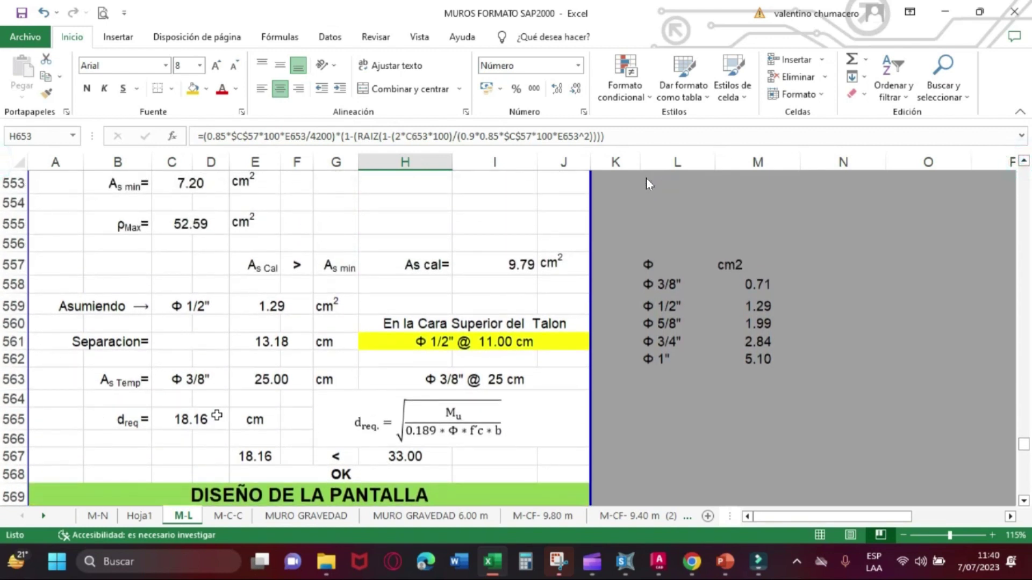
{"action": "left_click", "coordinate": [197, 421]}
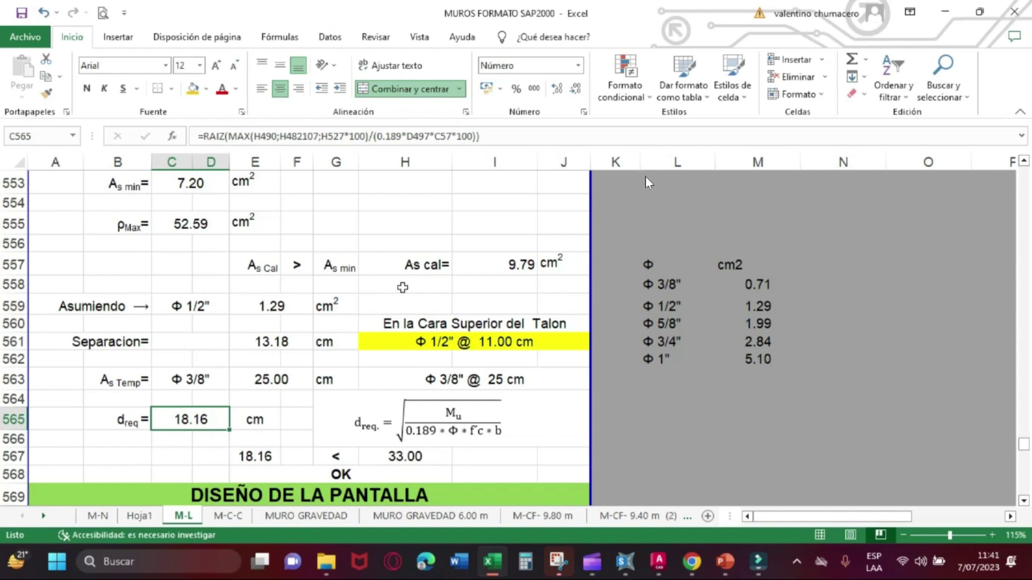
{"action": "left_click", "coordinate": [498, 263]}
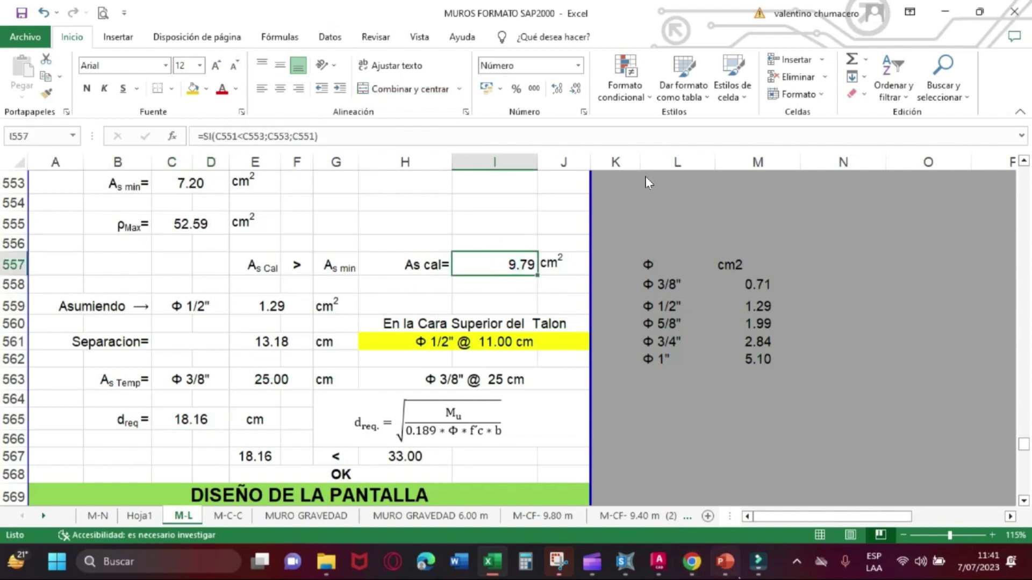
Switch to SAP2000 and show the base slab in XY view beside the shell stress settings
{"action": "mouse_move", "coordinate": [657, 564]}
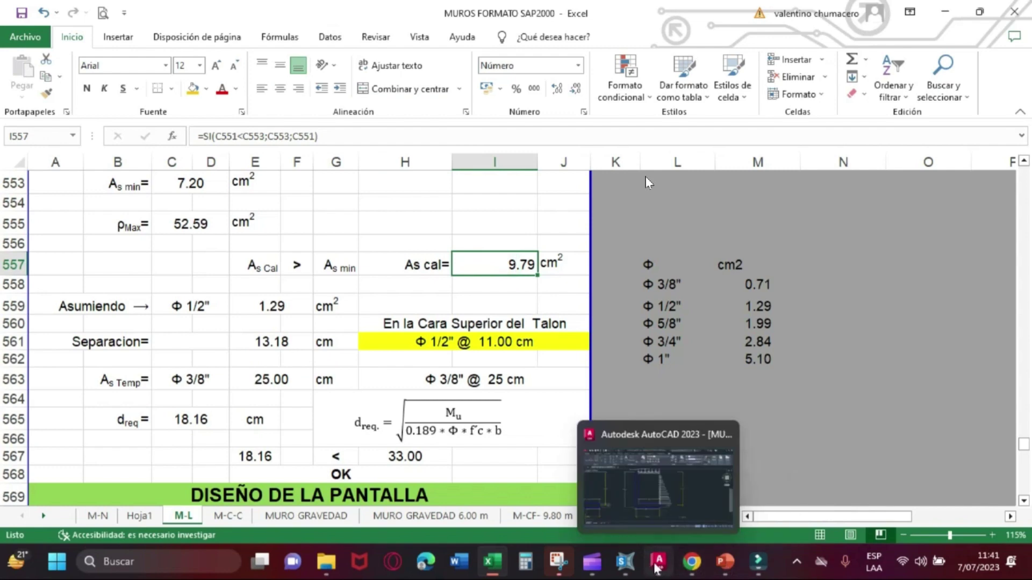
{"action": "left_click", "coordinate": [625, 562]}
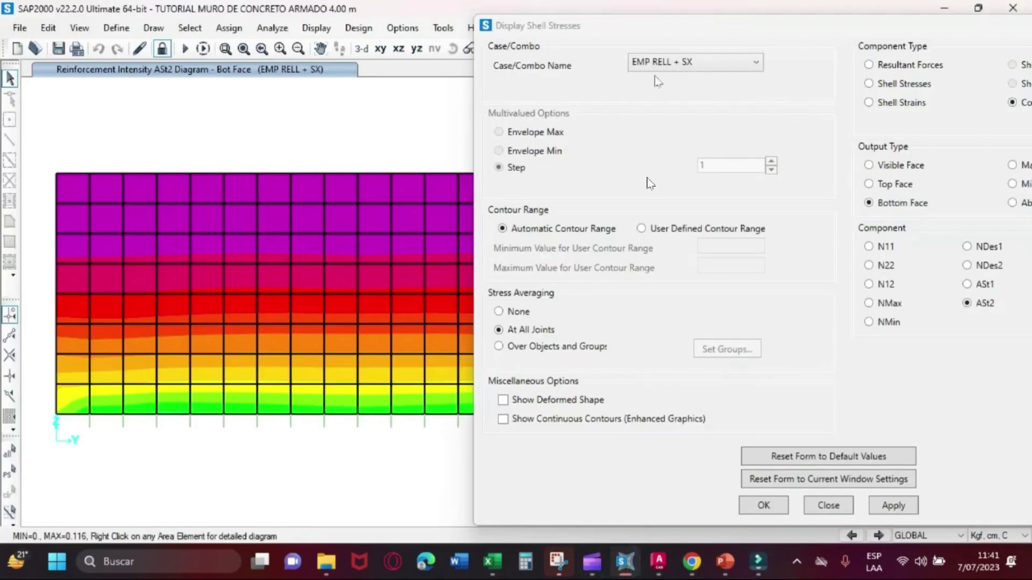
{"action": "left_click_drag", "start_coordinate": [651, 31], "coordinate": [826, 42]}
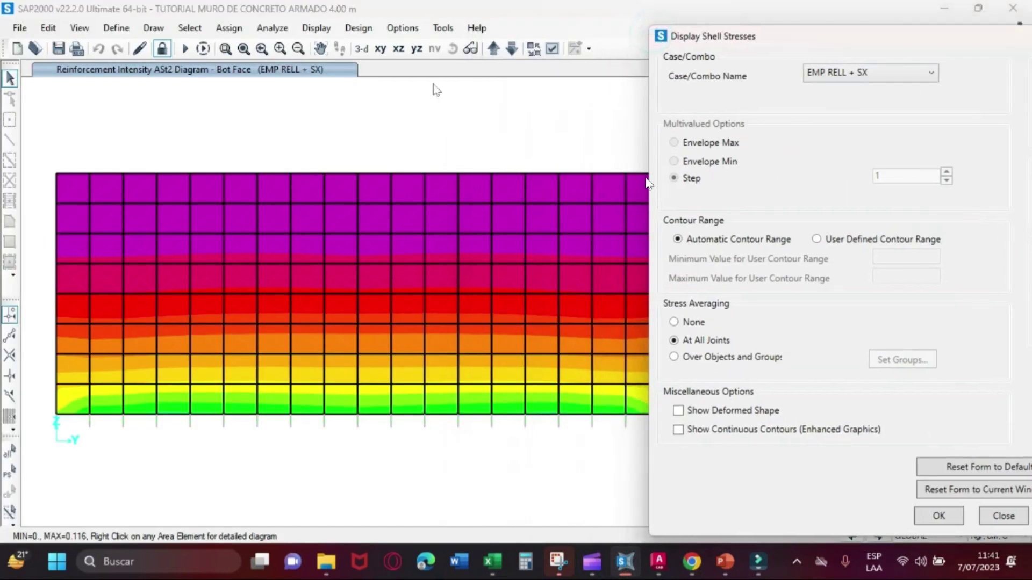
{"action": "left_click", "coordinate": [397, 50]}
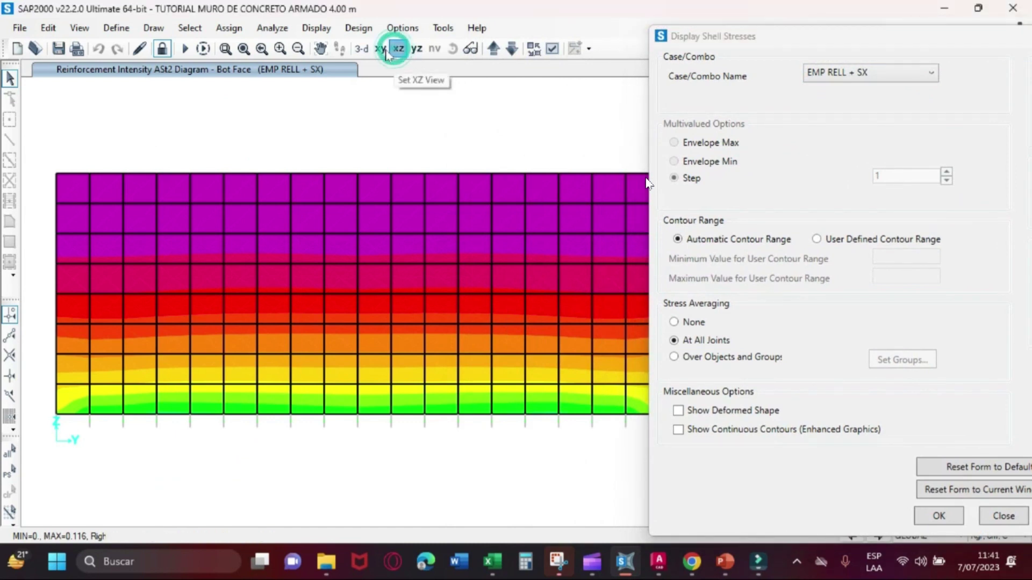
{"action": "left_click", "coordinate": [380, 50]}
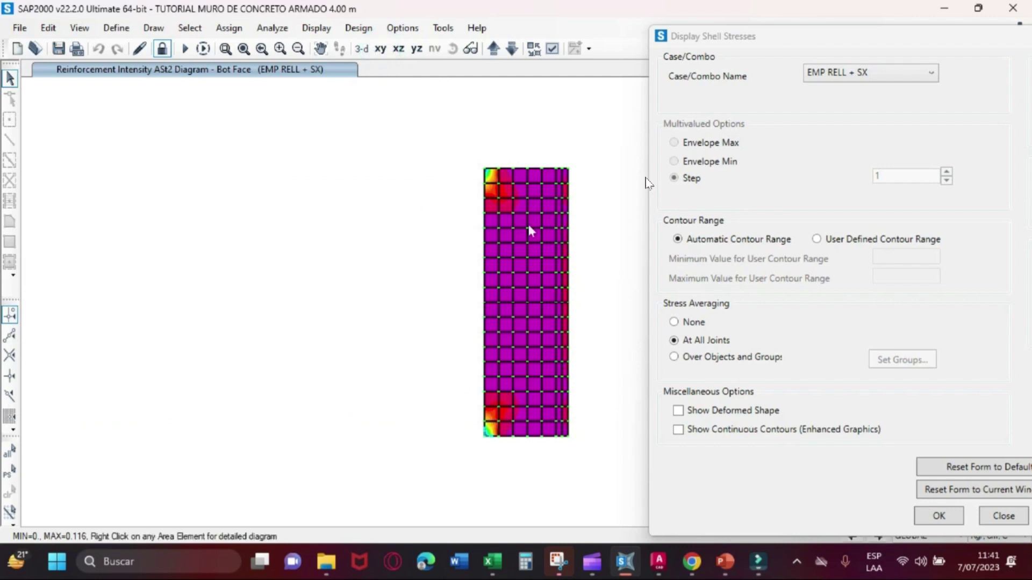
{"action": "scroll", "coordinate": [564, 238], "scroll_direction": "up", "scroll_amount": 2}
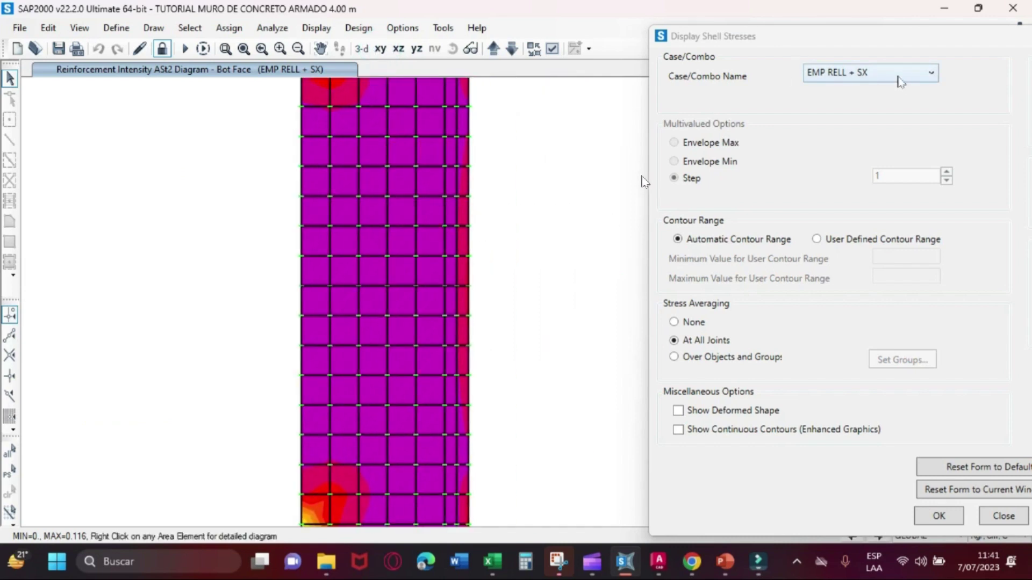
{"action": "left_click_drag", "start_coordinate": [831, 40], "coordinate": [683, 48]}
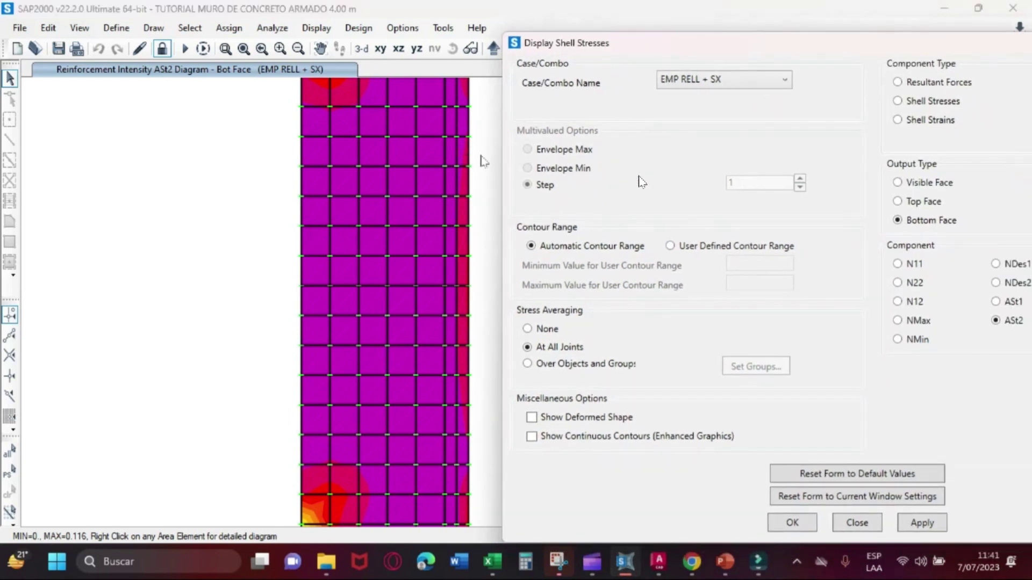
{"action": "middle_click_drag", "start_coordinate": [484, 161], "coordinate": [340, 162]}
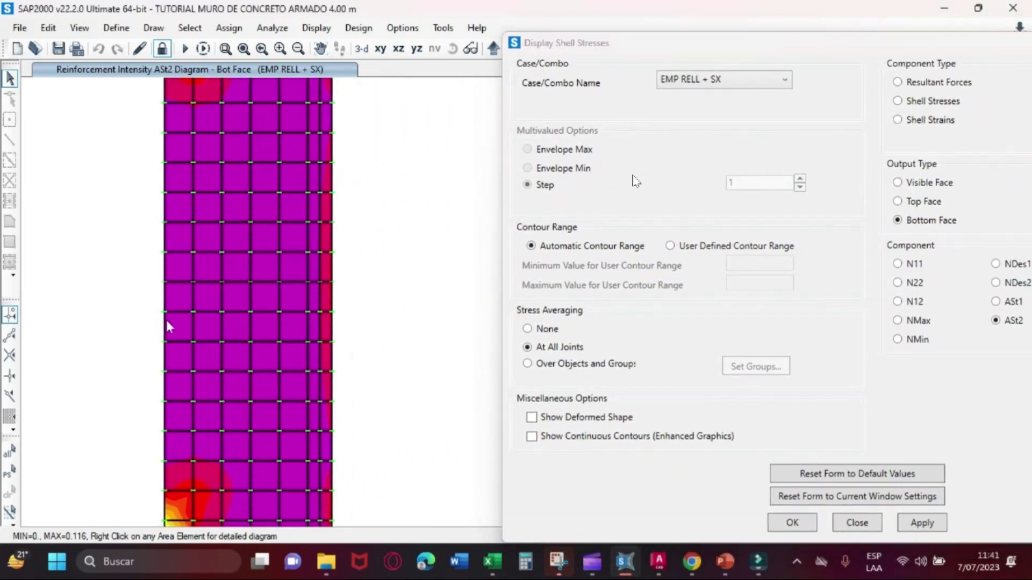
Display the base's ASt2 reinforcement on the top face and inspect shell 87 in the heel near the stem
{"action": "left_click", "coordinate": [909, 204]}
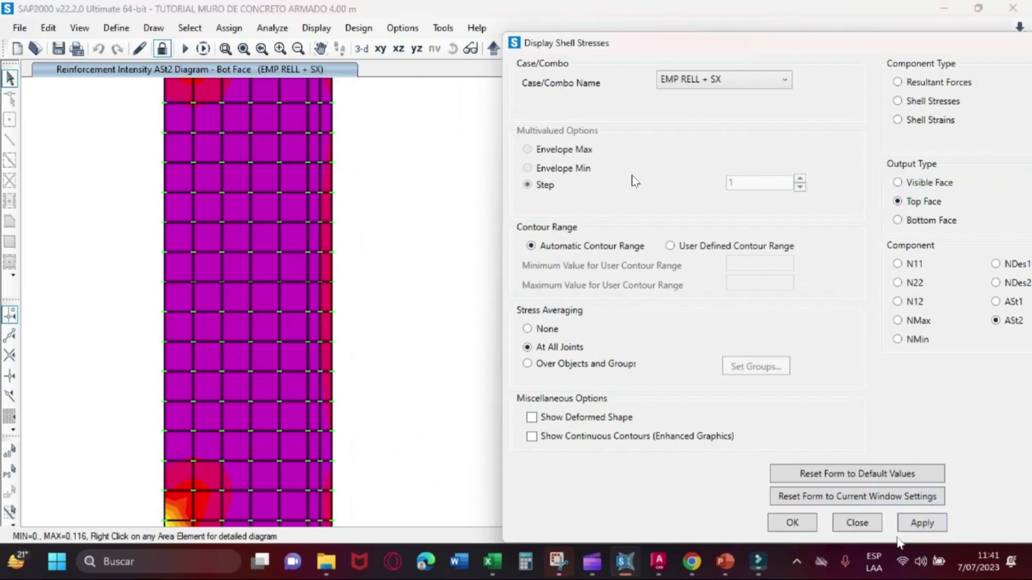
{"action": "left_click", "coordinate": [919, 524]}
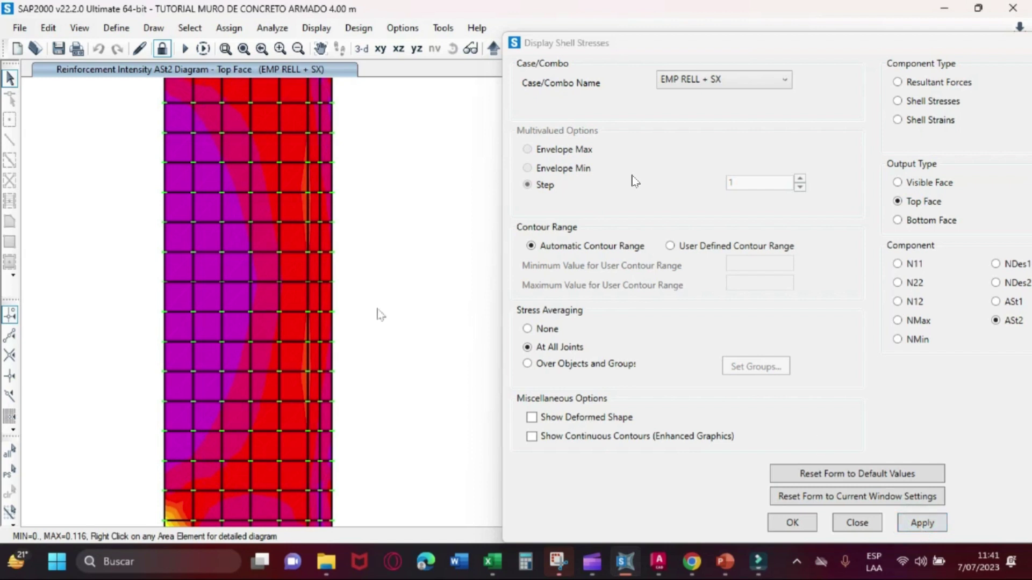
{"action": "mouse_move", "coordinate": [285, 297]}
{"action": "right_click", "coordinate": [289, 299]}
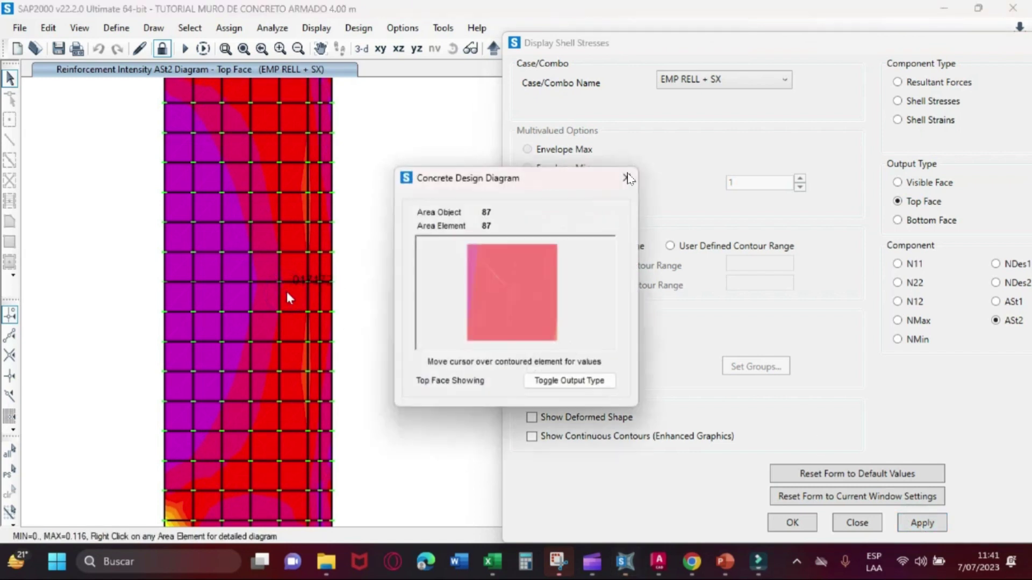
{"action": "mouse_move", "coordinate": [528, 306]}
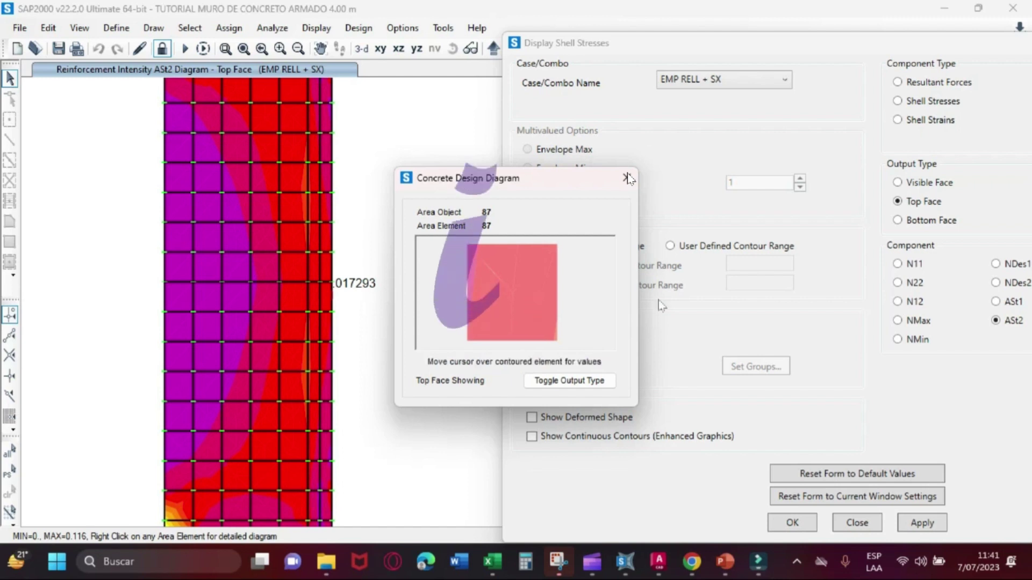
{"action": "left_click", "coordinate": [627, 178]}
Display ASt1 on the base's top face and check its values in the heel shells next to the stem
{"action": "left_click", "coordinate": [996, 301]}
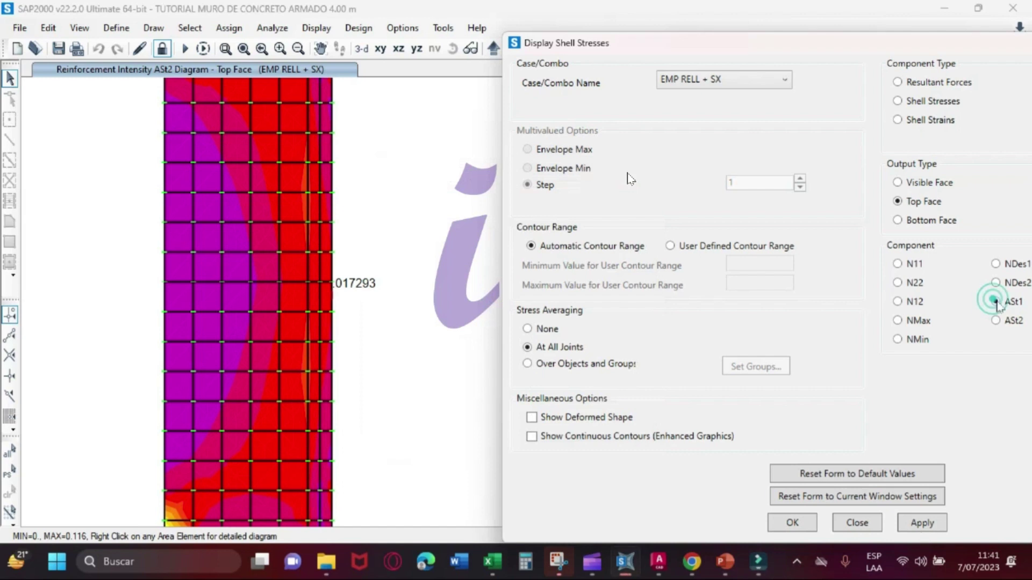
{"action": "left_click", "coordinate": [920, 523]}
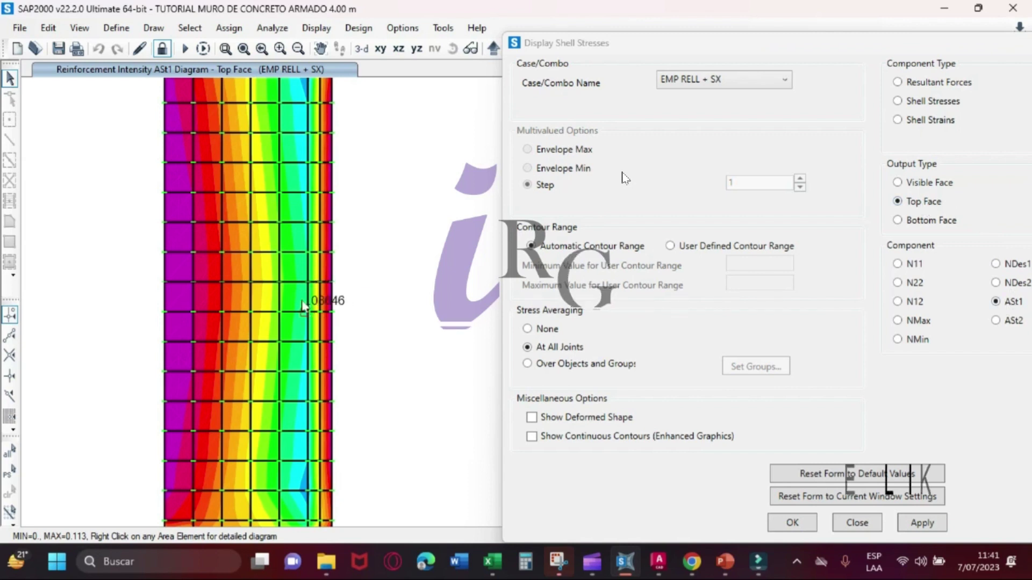
{"action": "scroll", "coordinate": [292, 298], "scroll_direction": "up", "scroll_amount": 2}
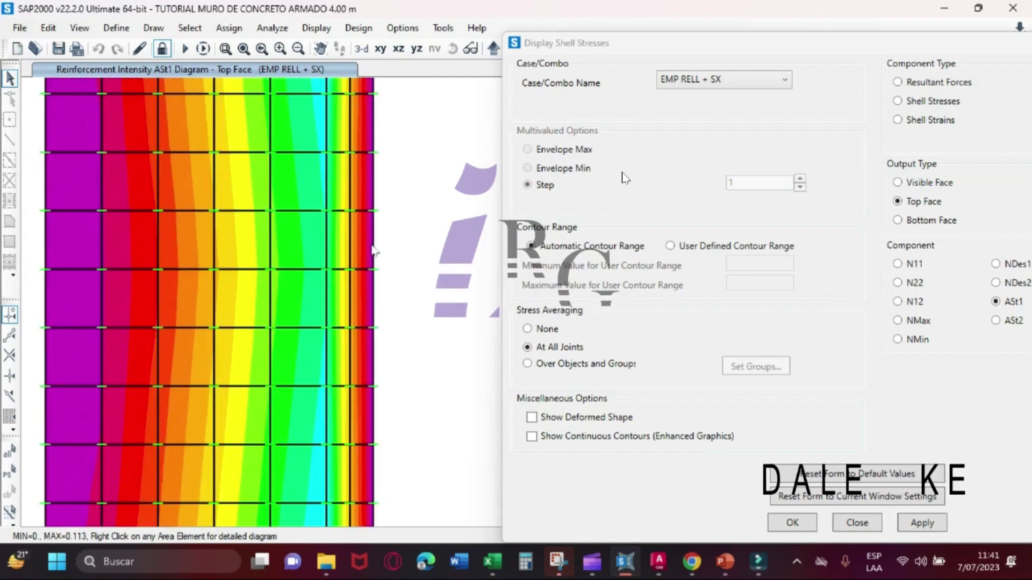
{"action": "mouse_move", "coordinate": [348, 207]}
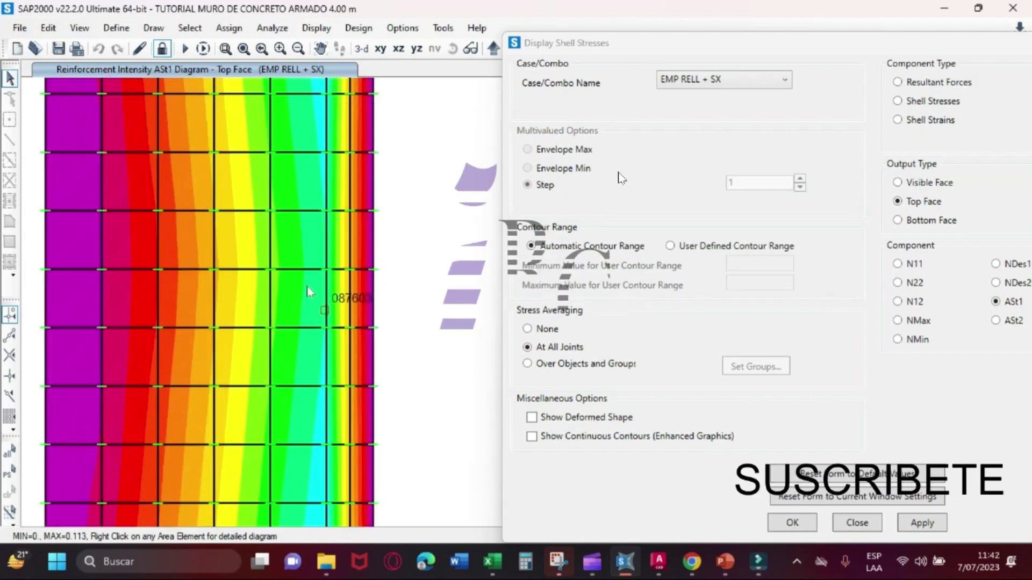
{"action": "left_click", "coordinate": [304, 299]}
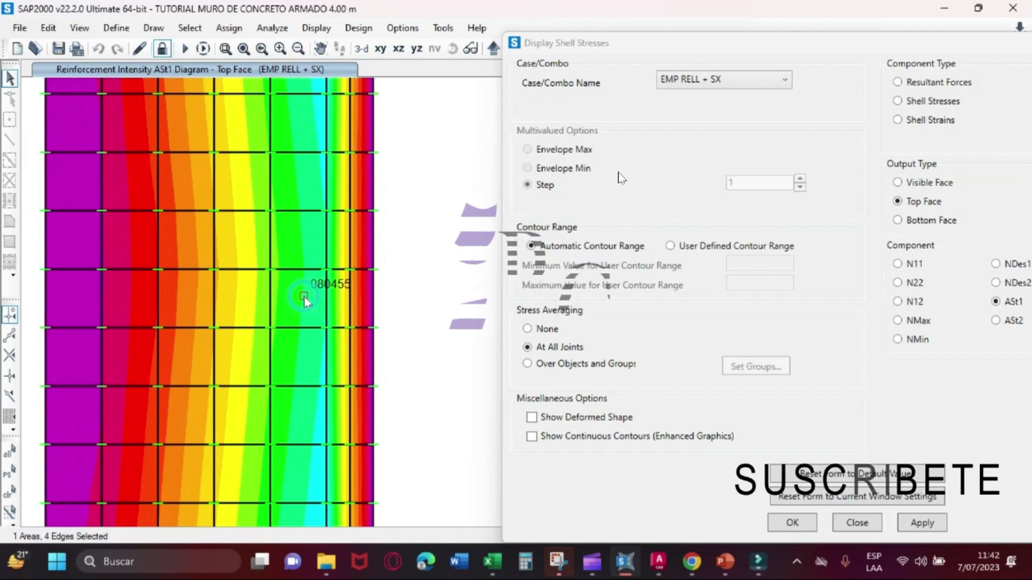
Inspect the top-face ASt1 values in detail for shells 87 and 85 in the heel next to the stem
{"action": "right_click", "coordinate": [304, 300]}
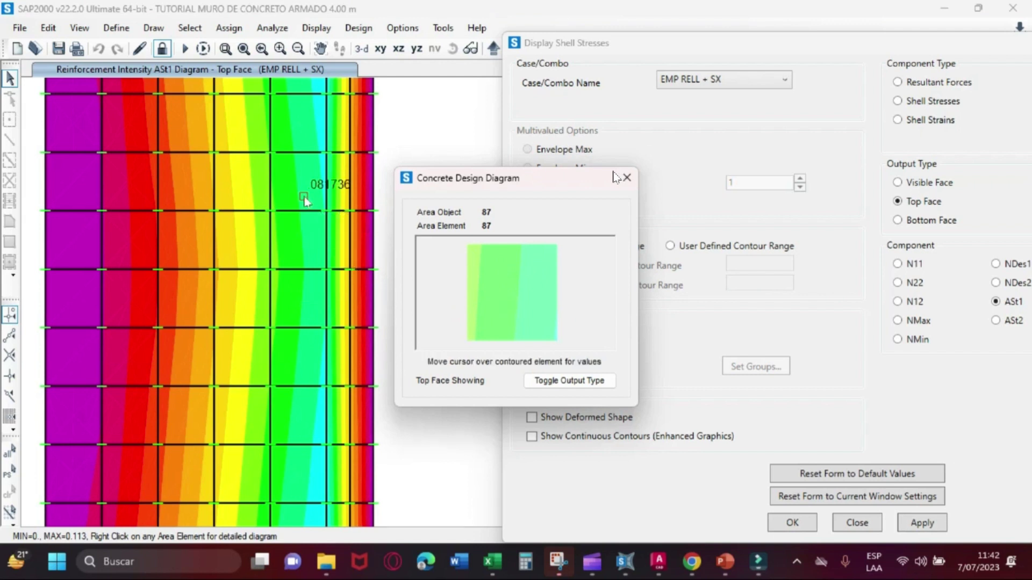
{"action": "left_click", "coordinate": [619, 178]}
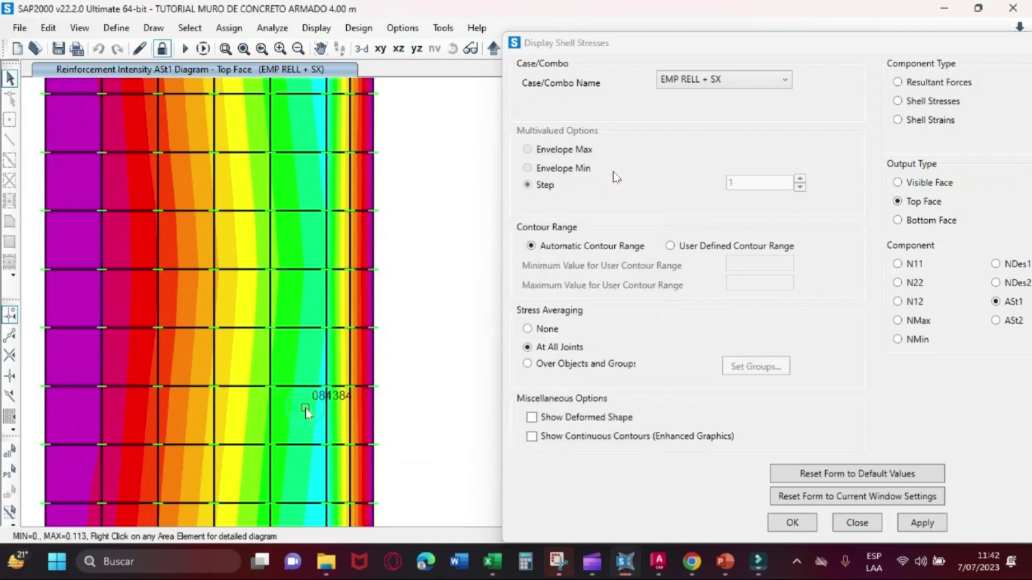
{"action": "right_click", "coordinate": [307, 410]}
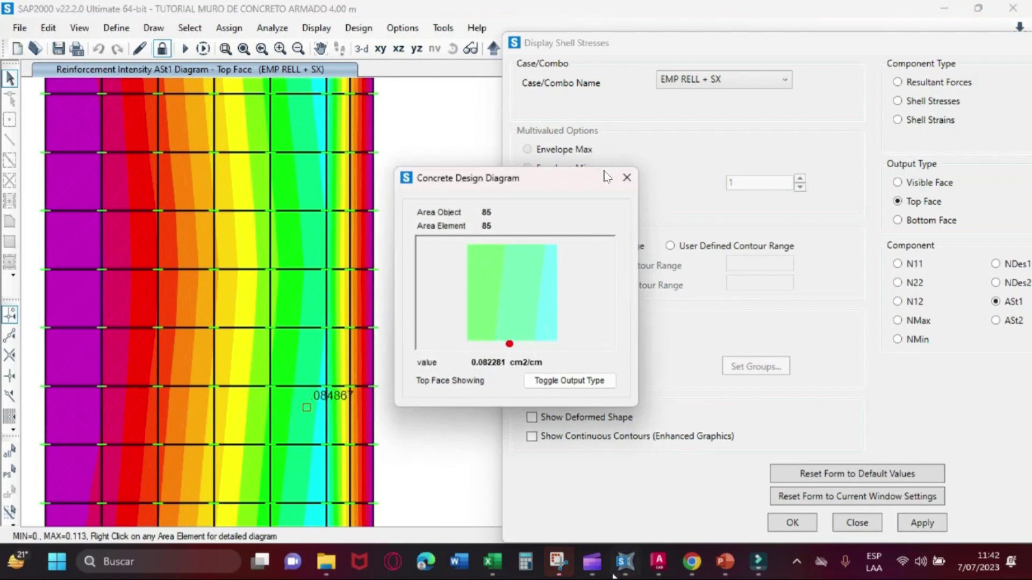
Switch to the Excel sheet and review the load amplification factors and the heel's shear and moment for Cases I and II
{"action": "key", "text": "alt+Tab"}
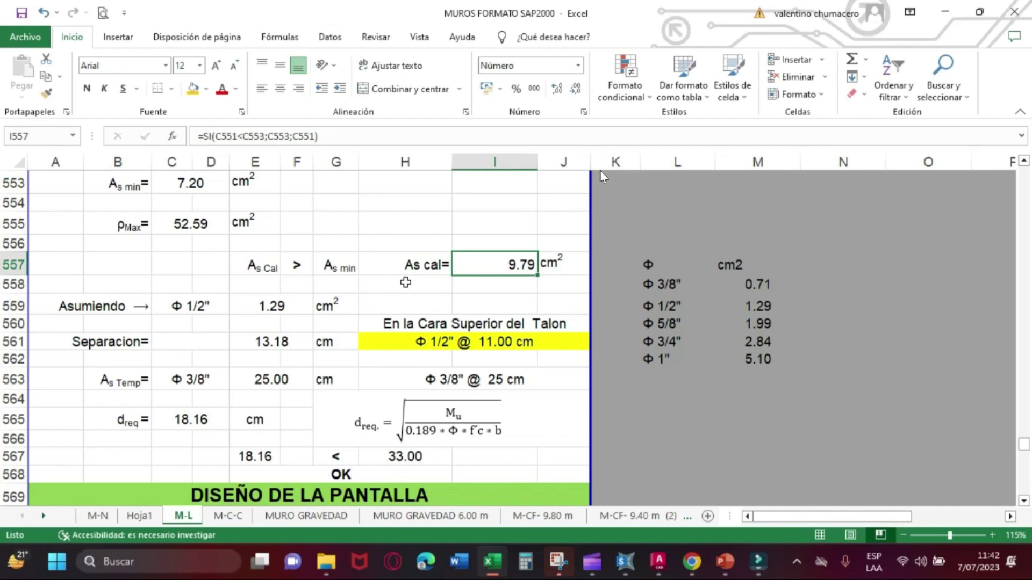
{"action": "scroll", "coordinate": [600, 170], "scroll_direction": "up", "scroll_amount": 17}
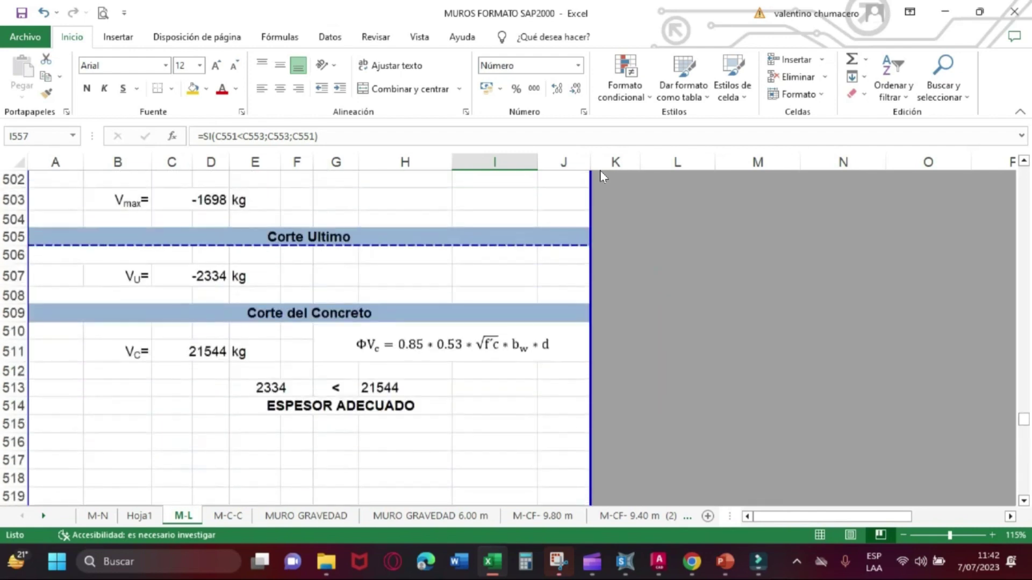
{"action": "scroll", "coordinate": [600, 170], "scroll_direction": "up", "scroll_amount": 11}
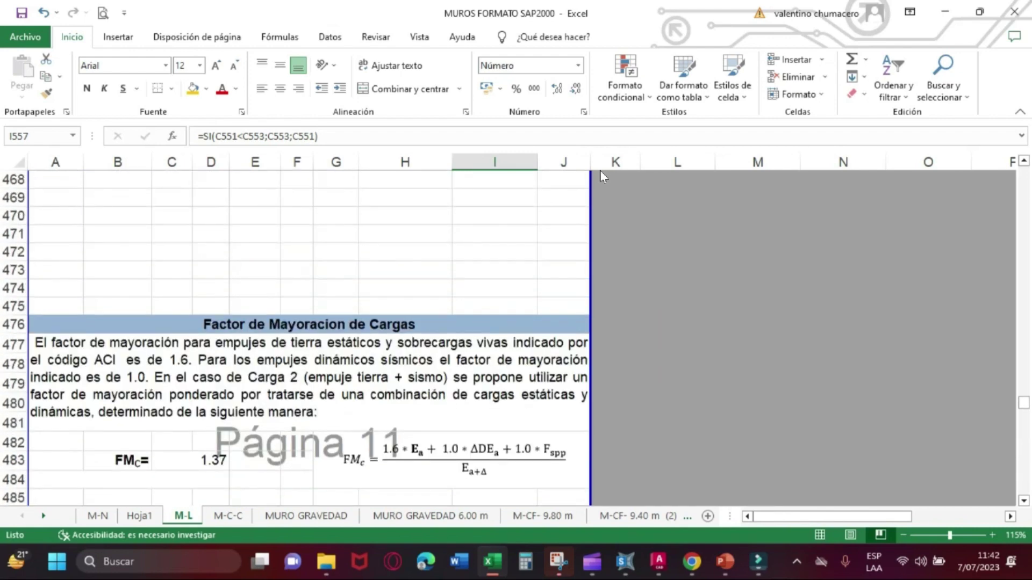
{"action": "scroll", "coordinate": [600, 170], "scroll_direction": "down", "scroll_amount": 6}
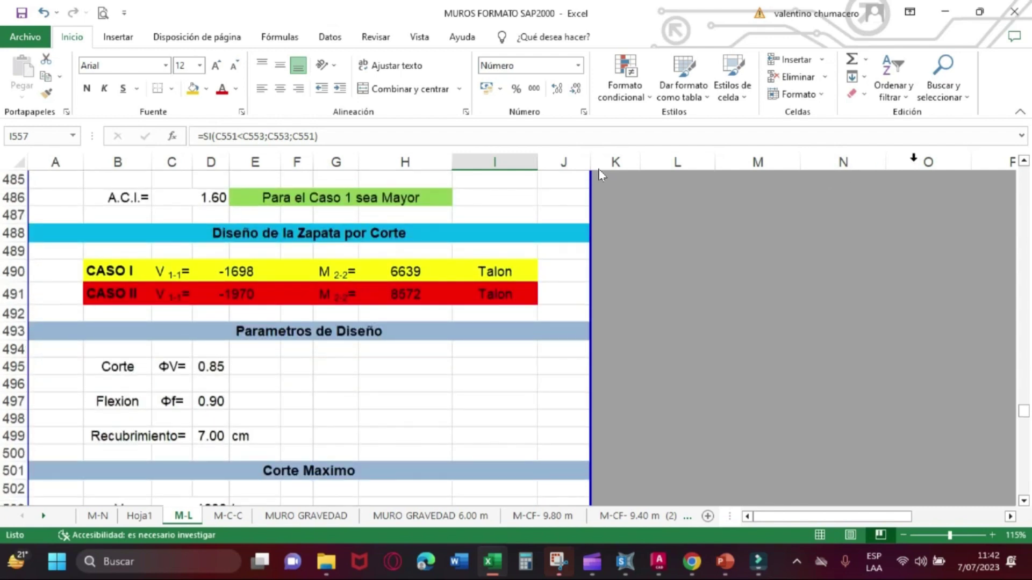
{"action": "left_click", "coordinate": [1023, 161]}
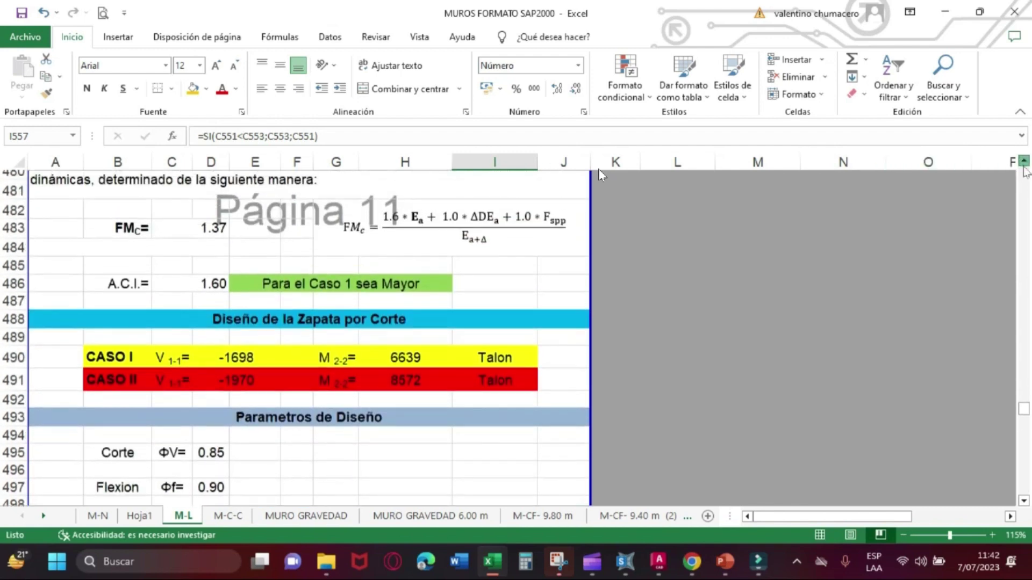
{"action": "left_click", "coordinate": [1024, 161]}
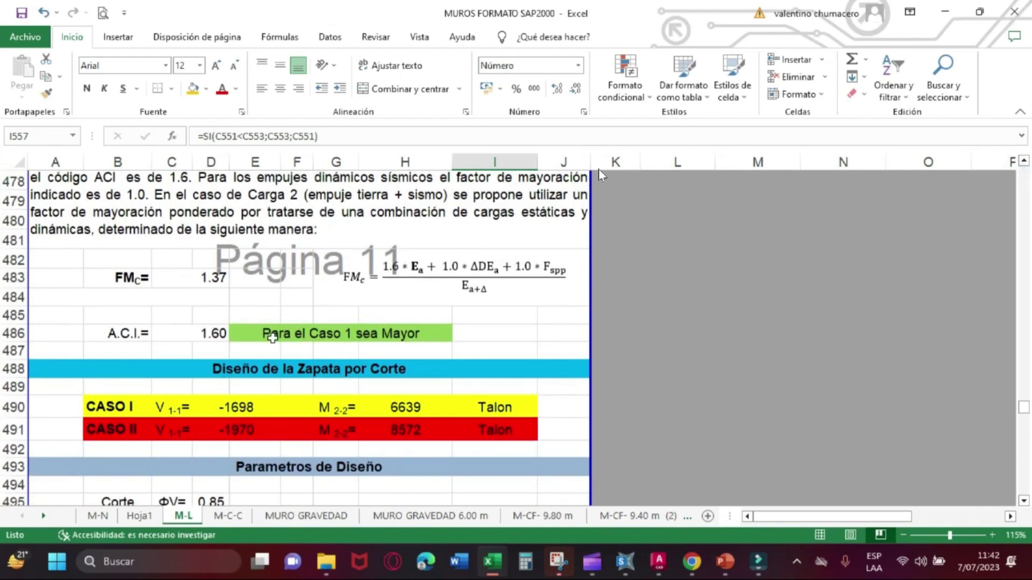
Switch to SAP2000, close the shell stress settings and show the whole wall's ASt1 diagram in 3D
{"action": "left_click", "coordinate": [616, 563]}
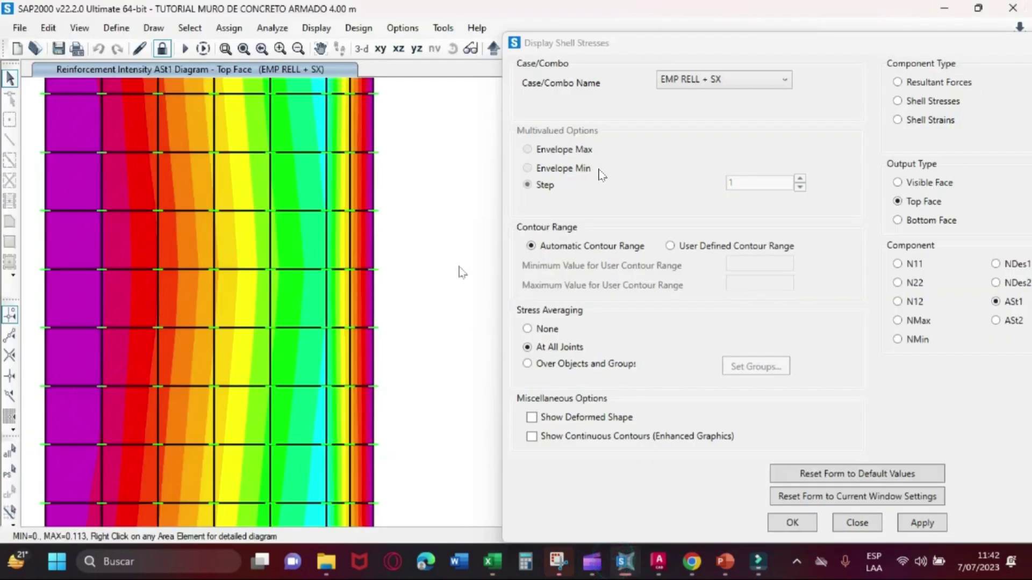
{"action": "left_click_drag", "start_coordinate": [867, 51], "coordinate": [689, 53]}
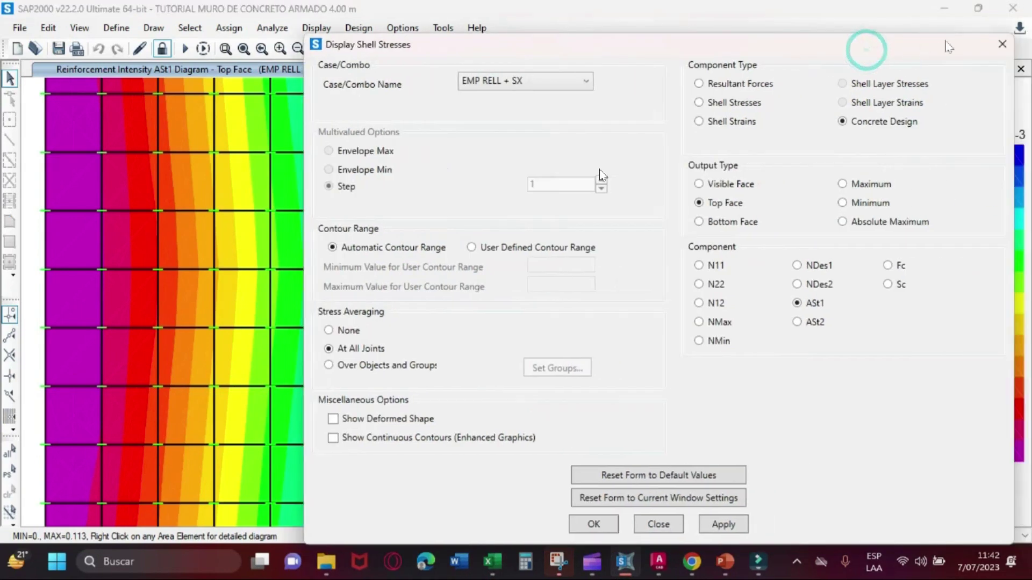
{"action": "left_click", "coordinate": [995, 43]}
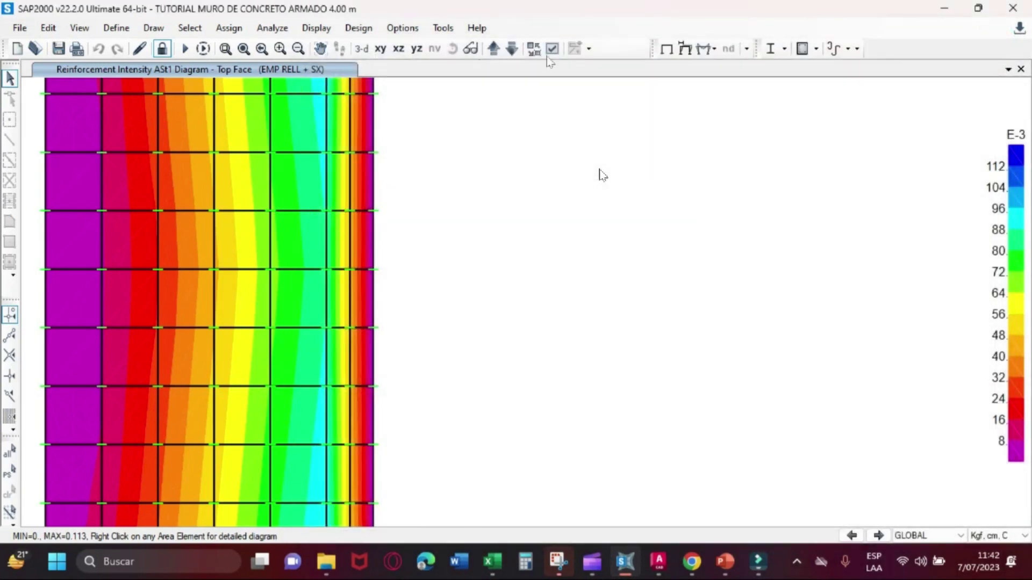
{"action": "left_click", "coordinate": [361, 48]}
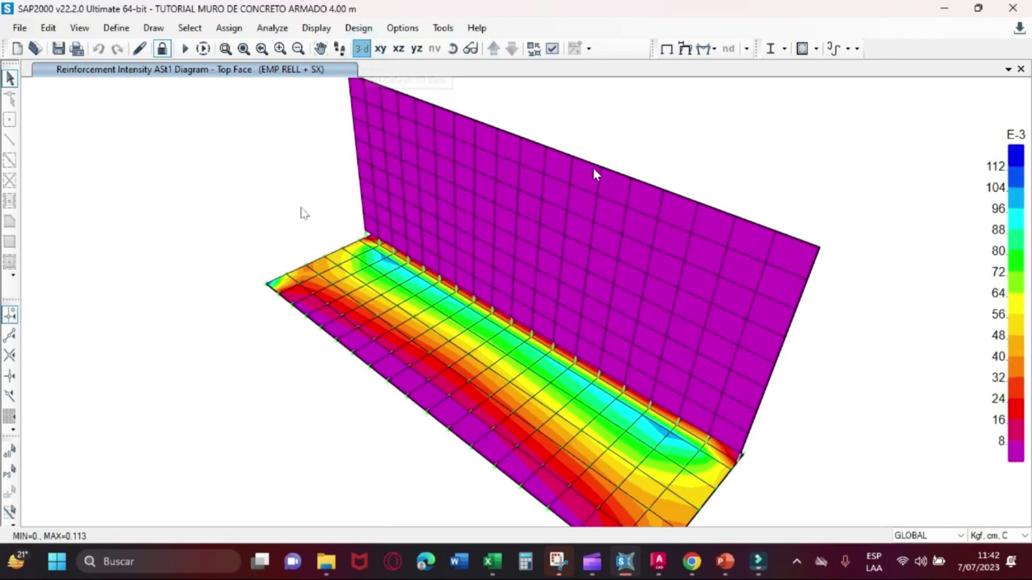
{"action": "scroll", "coordinate": [279, 192], "scroll_direction": "down", "scroll_amount": 4}
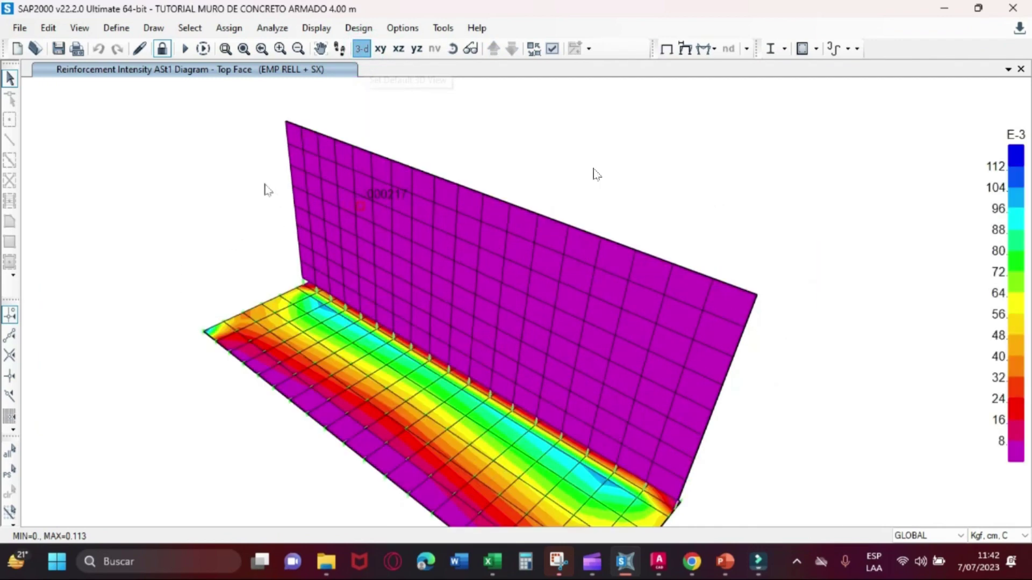
{"action": "scroll", "coordinate": [404, 218], "scroll_direction": "up", "scroll_amount": 2}
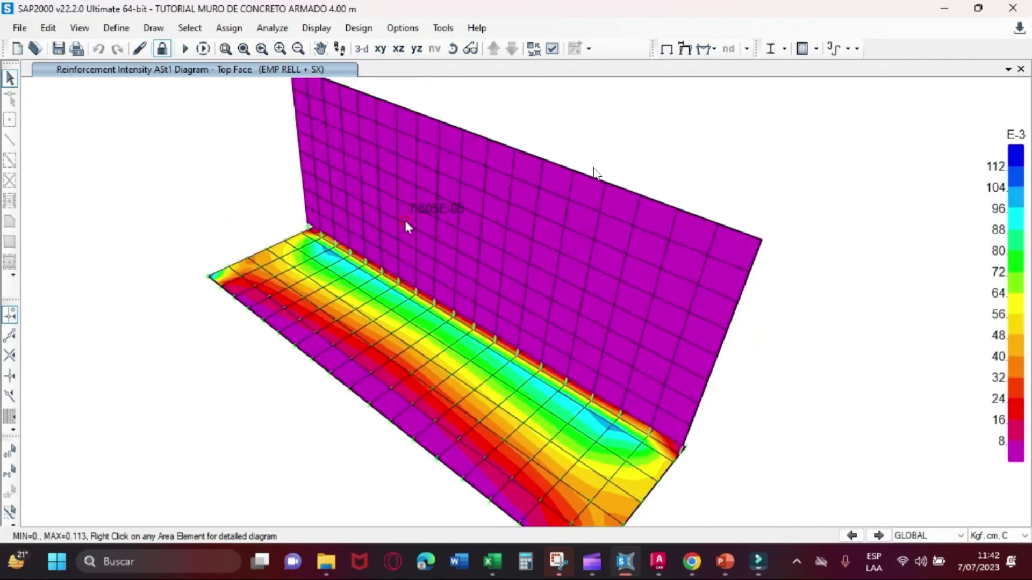
{"action": "left_click", "coordinate": [486, 561]}
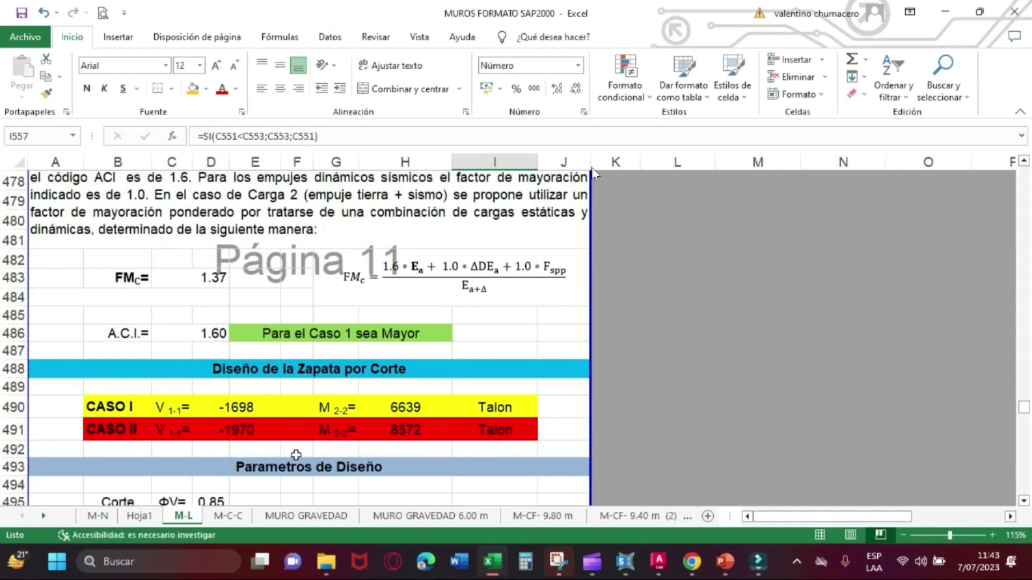
{"action": "key", "text": "alt+Tab"}
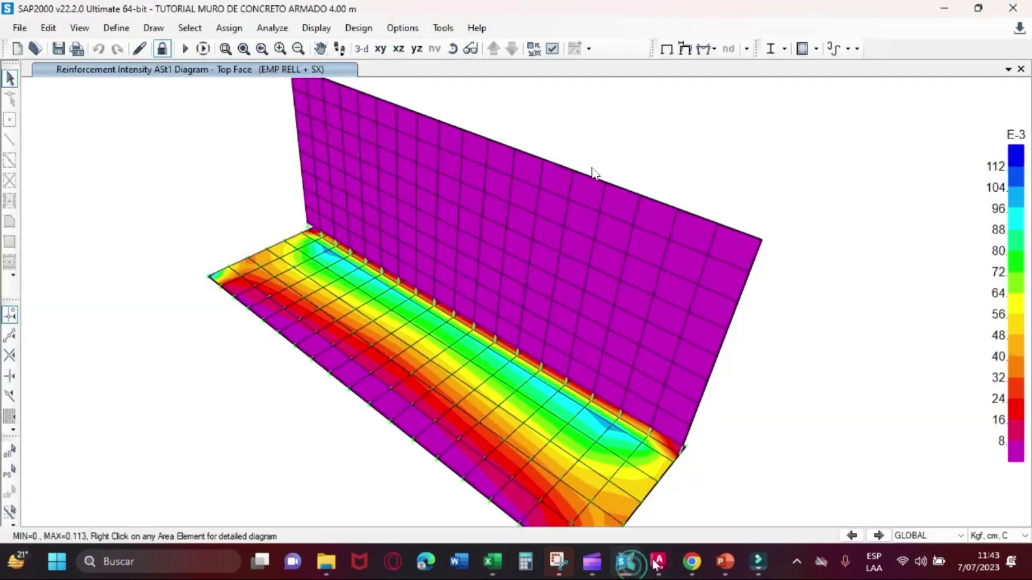
{"action": "scroll", "coordinate": [422, 306], "scroll_direction": "down", "scroll_amount": 1}
{"action": "scroll", "coordinate": [412, 298], "scroll_direction": "up", "scroll_amount": 1}
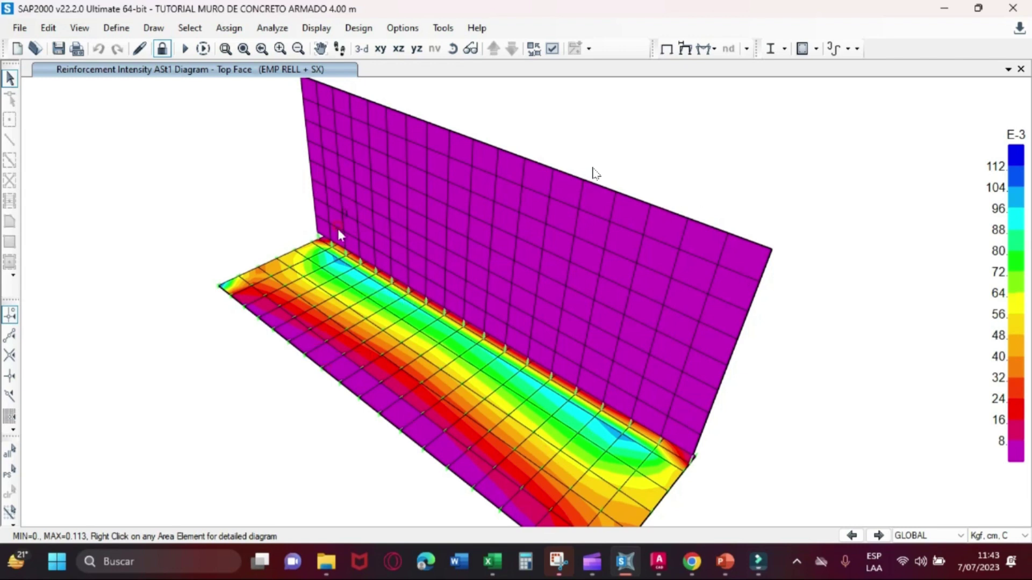
{"action": "mouse_move", "coordinate": [580, 227]}
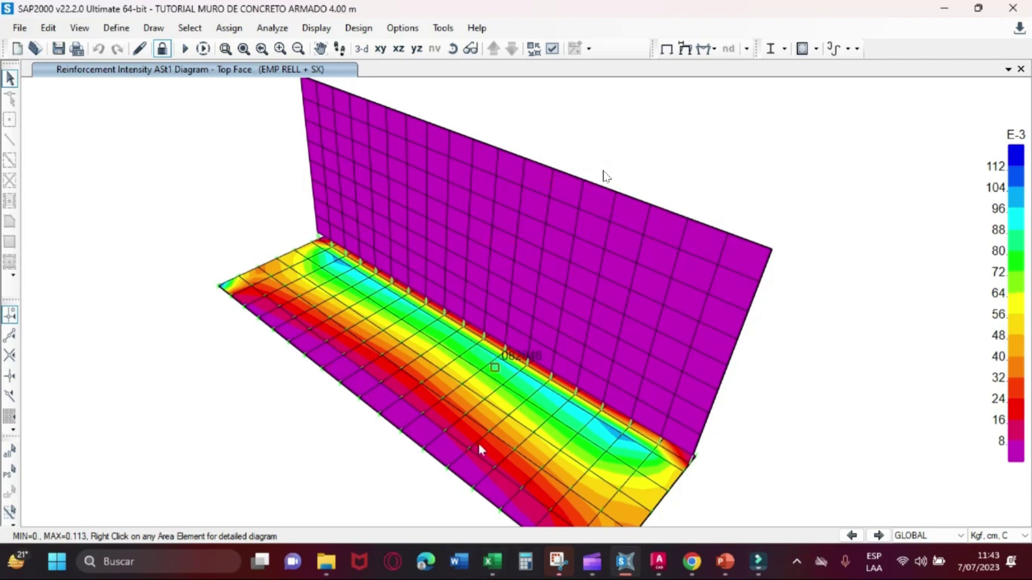
Switch to the Excel sheet and review the backfill weight and active earth thrust calculations against their SAP values
{"action": "left_click", "coordinate": [487, 564]}
{"action": "scroll", "coordinate": [321, 435], "scroll_direction": "up", "scroll_amount": 20}
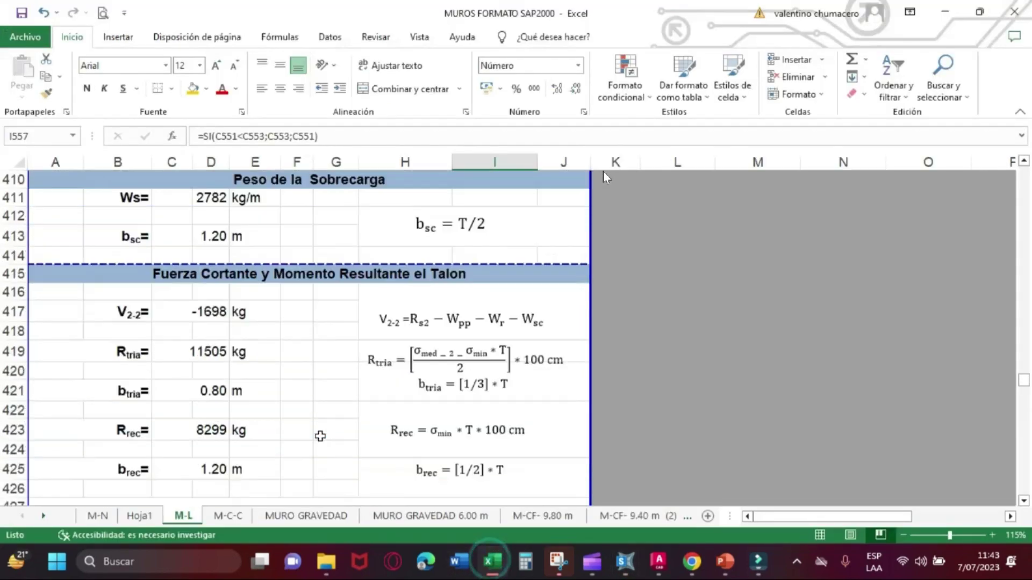
{"action": "scroll", "coordinate": [285, 396], "scroll_direction": "up", "scroll_amount": 20}
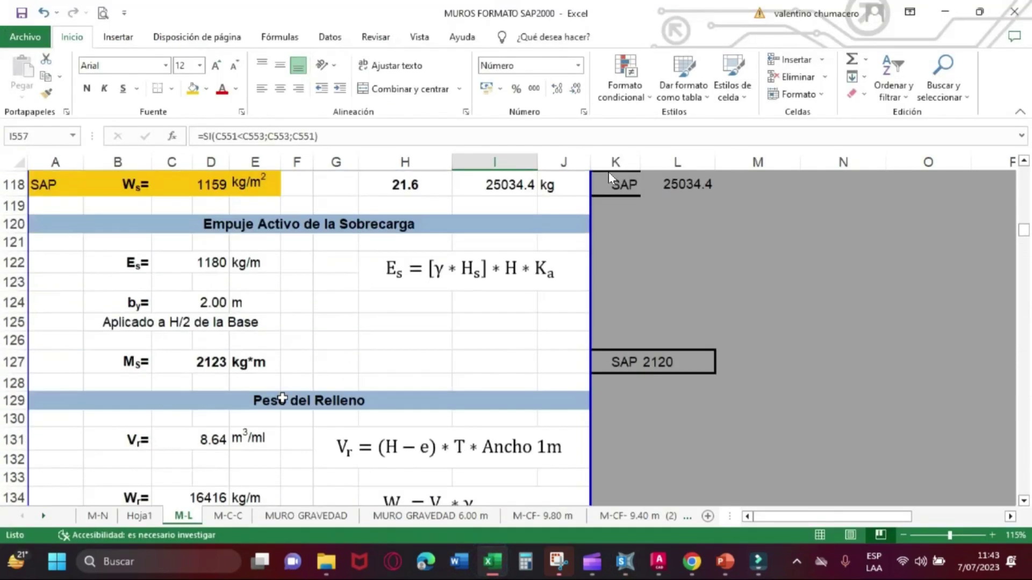
{"action": "scroll", "coordinate": [281, 397], "scroll_direction": "down", "scroll_amount": 20}
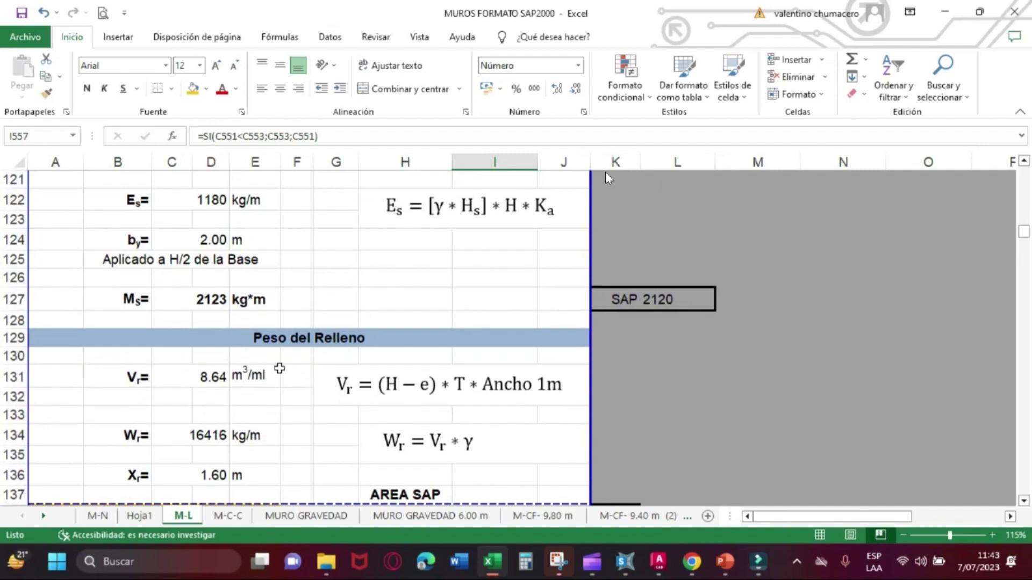
{"action": "scroll", "coordinate": [610, 177], "scroll_direction": "down", "scroll_amount": 4}
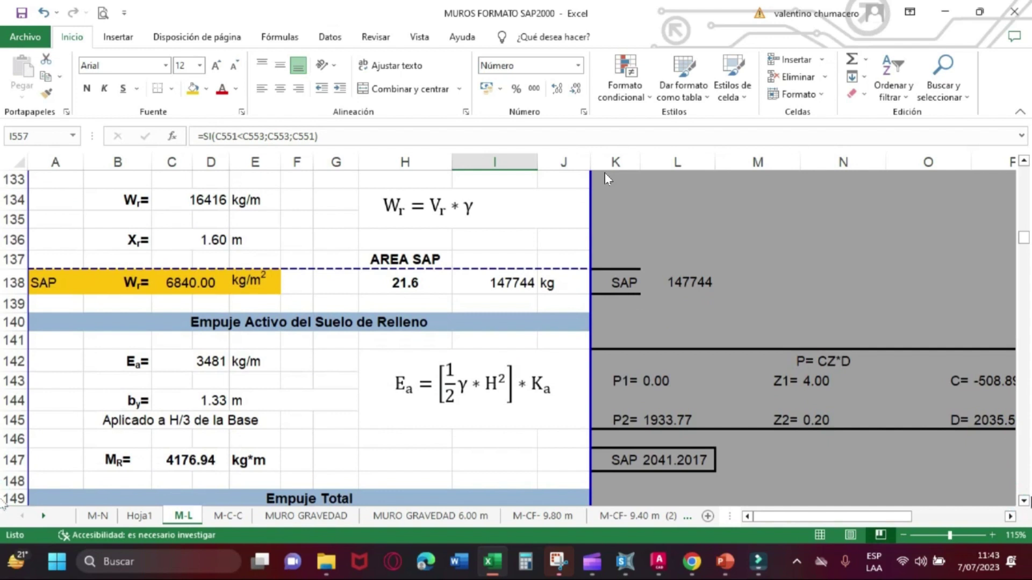
{"action": "scroll", "coordinate": [605, 172], "scroll_direction": "down", "scroll_amount": 1}
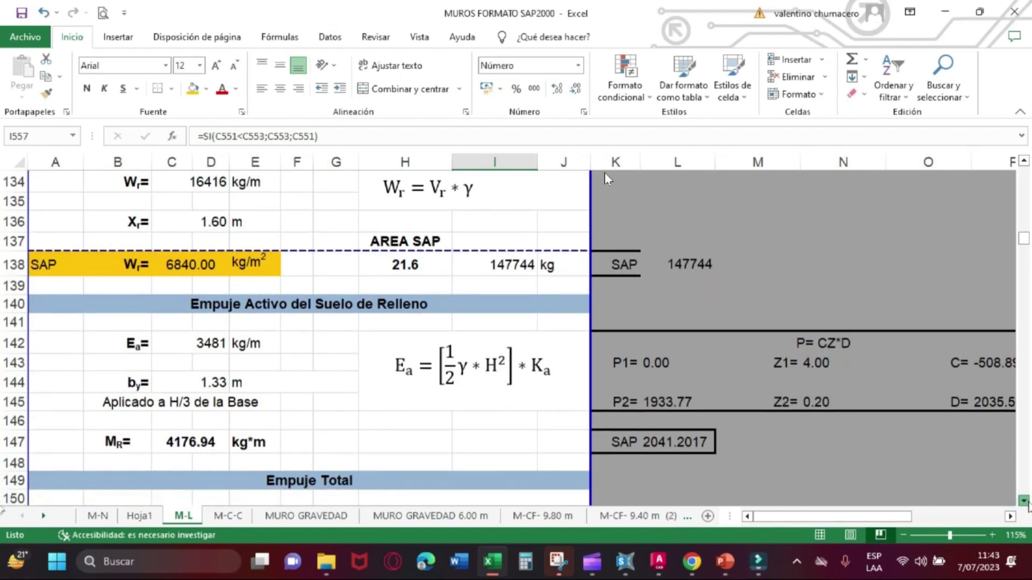
Continue to the Case I sliding check and examine its safety factor and the required minimum
{"action": "scroll", "coordinate": [605, 173], "scroll_direction": "down", "scroll_amount": 6}
{"action": "scroll", "coordinate": [607, 174], "scroll_direction": "down", "scroll_amount": 5}
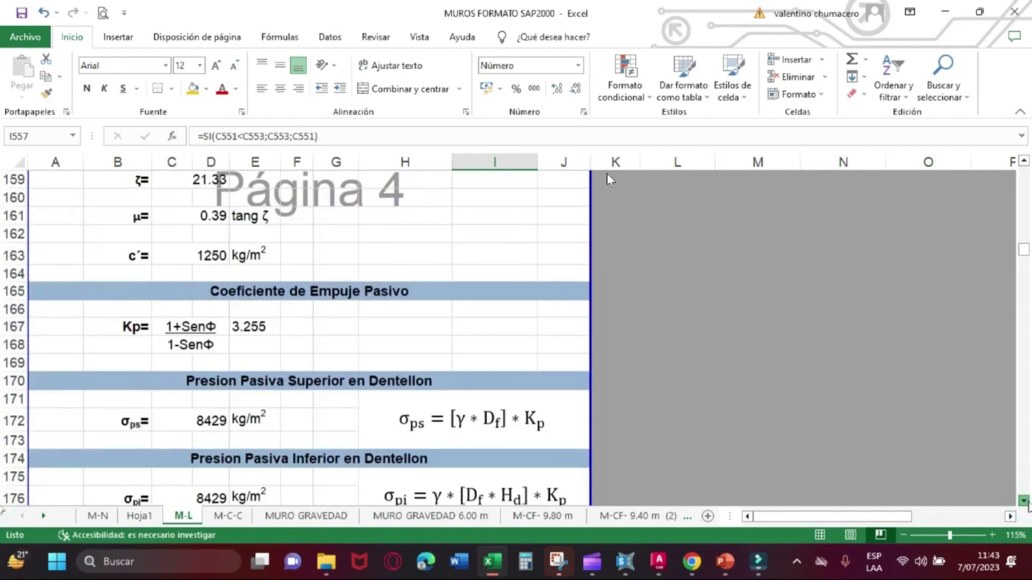
{"action": "scroll", "coordinate": [607, 173], "scroll_direction": "down", "scroll_amount": 1}
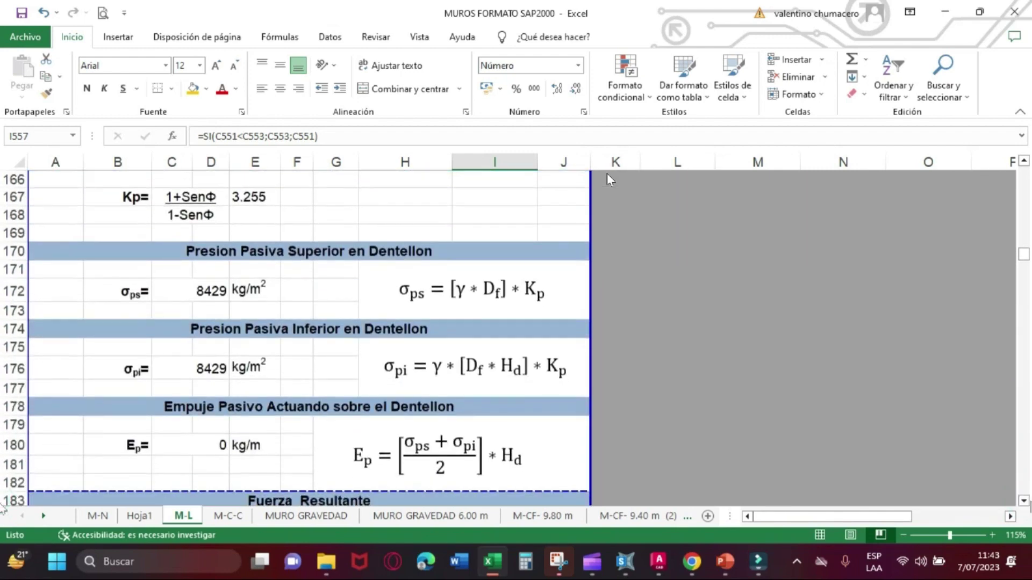
{"action": "scroll", "coordinate": [607, 173], "scroll_direction": "down", "scroll_amount": 6}
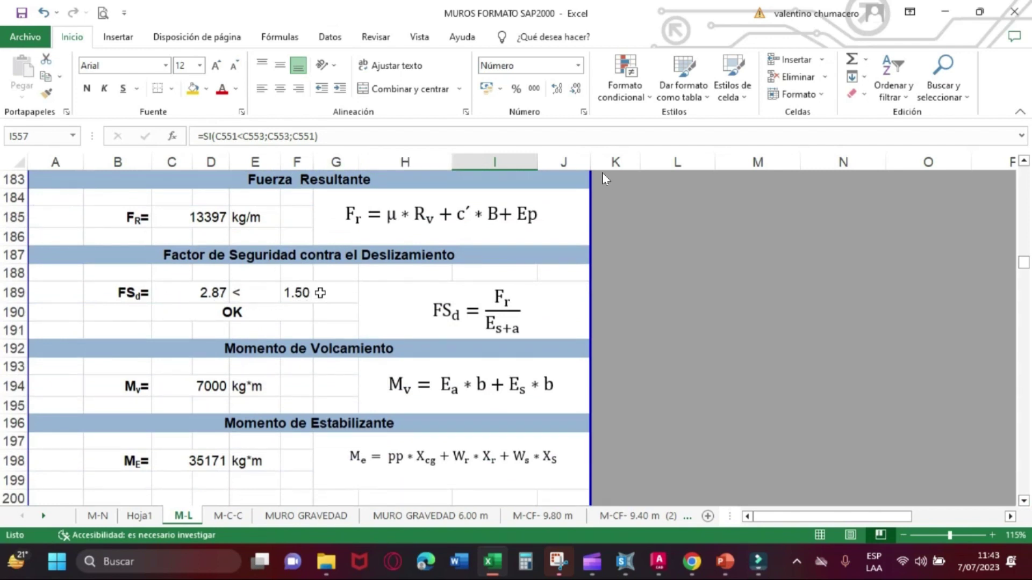
{"action": "left_click", "coordinate": [313, 293]}
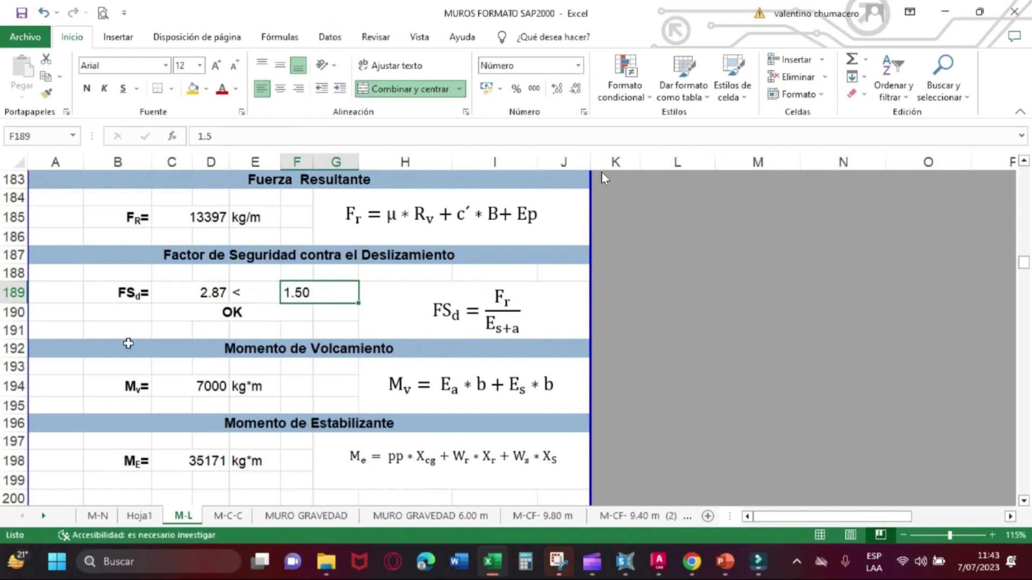
Review the Case I overturning safety factor and the contact pressures between the wall and the foundation soil
{"action": "scroll", "coordinate": [258, 390], "scroll_direction": "down", "scroll_amount": 6}
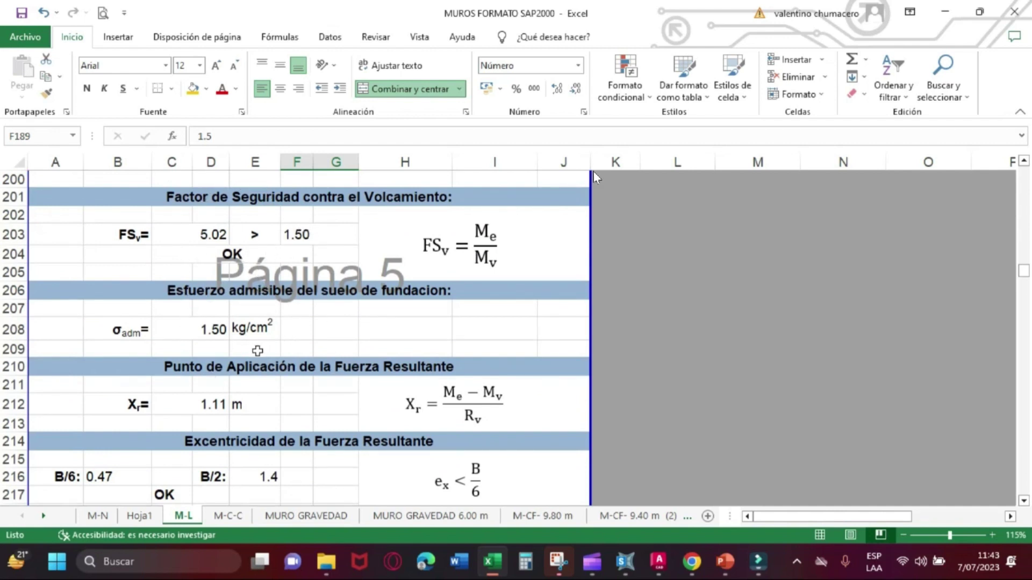
{"action": "scroll", "coordinate": [259, 351], "scroll_direction": "down", "scroll_amount": 6}
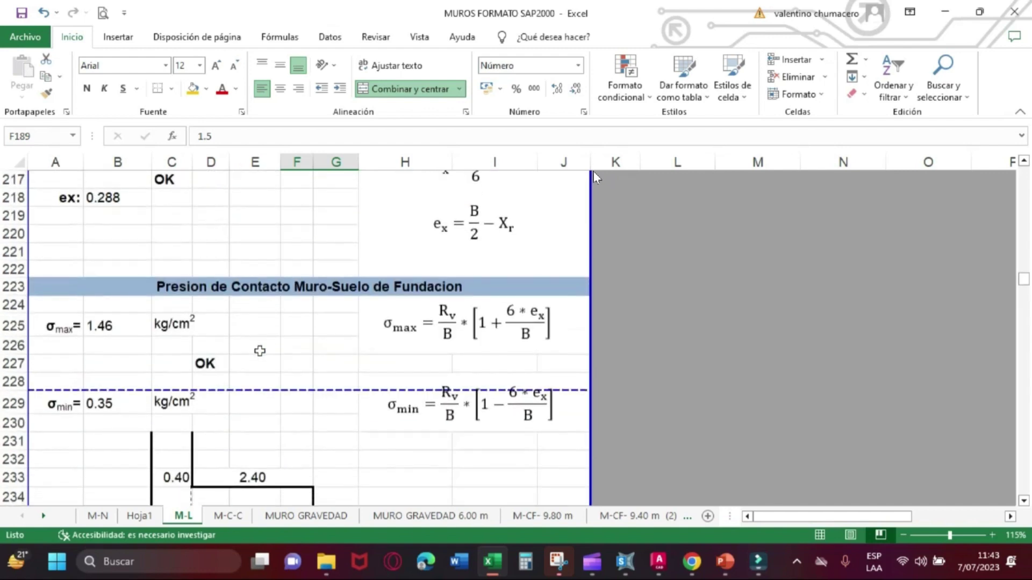
{"action": "scroll", "coordinate": [260, 350], "scroll_direction": "down", "scroll_amount": 6}
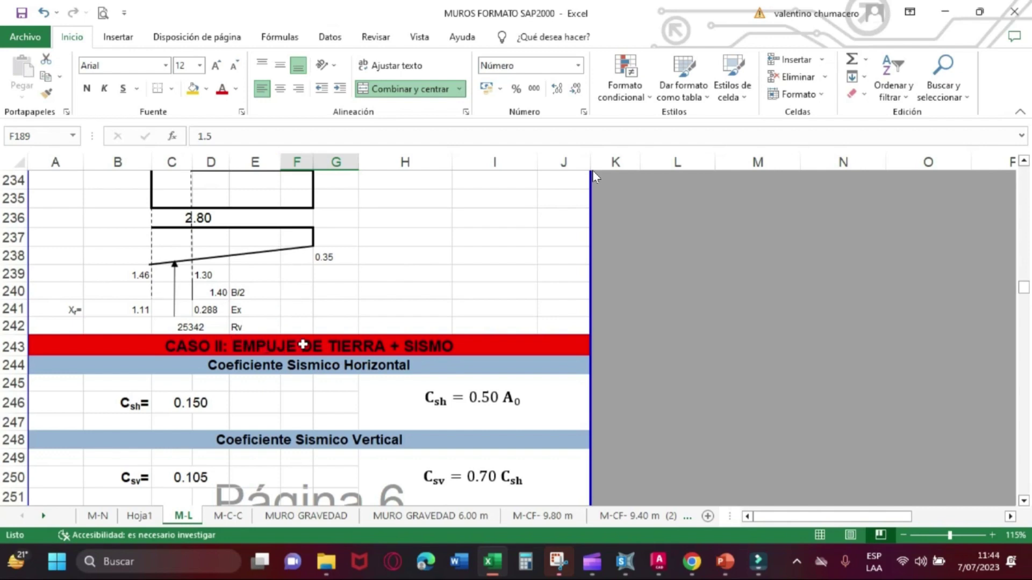
Find the safety factor against sliding for Case II, soil thrust plus earthquake, and check its formula
{"action": "scroll", "coordinate": [303, 344], "scroll_direction": "down", "scroll_amount": 17}
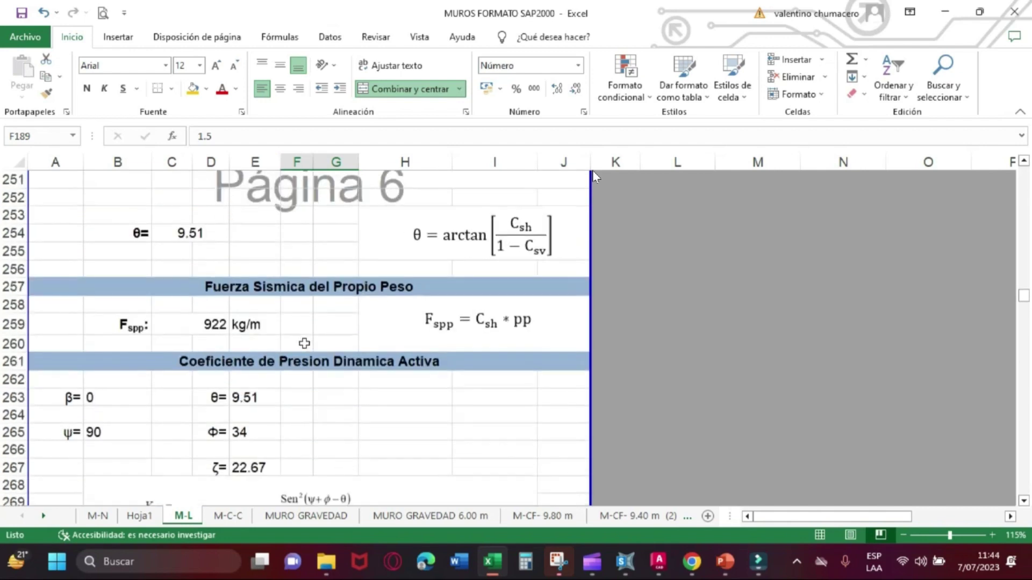
{"action": "scroll", "coordinate": [305, 343], "scroll_direction": "down", "scroll_amount": 11}
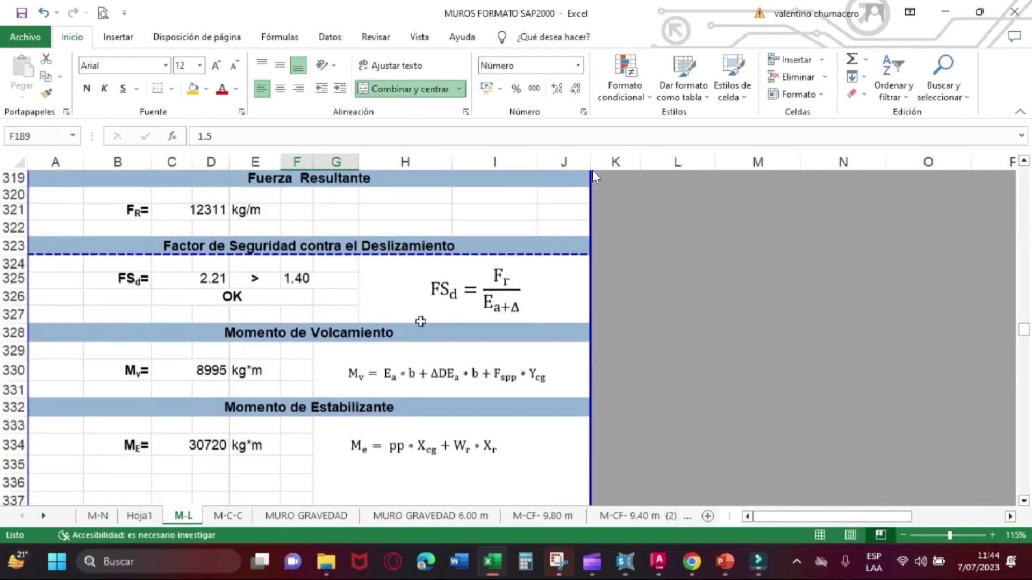
{"action": "left_click", "coordinate": [211, 279]}
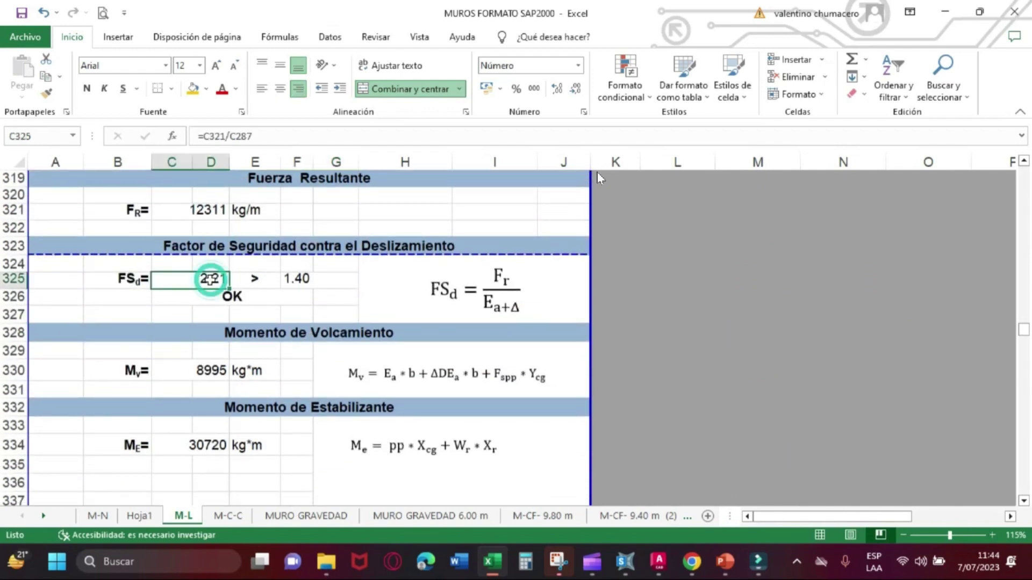
{"action": "scroll", "coordinate": [237, 451], "scroll_direction": "down", "scroll_amount": 5}
{"action": "scroll", "coordinate": [258, 446], "scroll_direction": "up", "scroll_amount": 5}
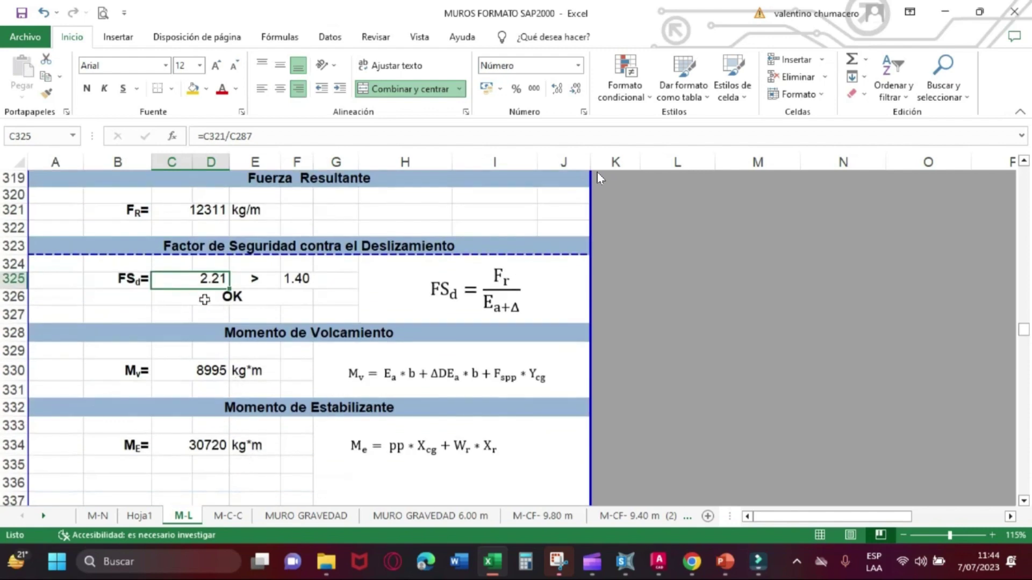
Recheck the Case II sliding safety factor formula and review the overturning factor and soil contact pressures that follow it
{"action": "double_click", "coordinate": [190, 283]}
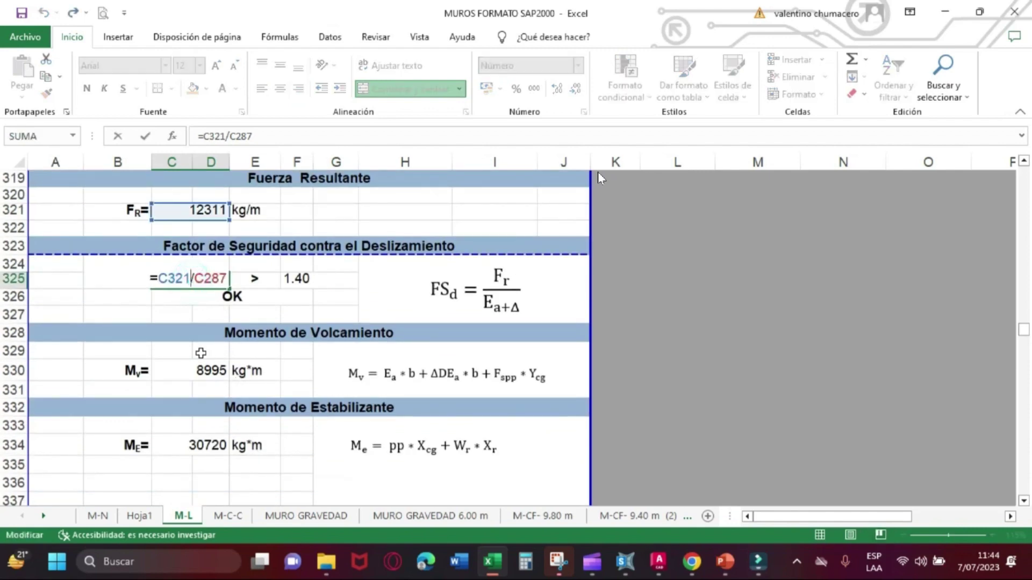
{"action": "key", "text": "Escape"}
{"action": "scroll", "coordinate": [204, 357], "scroll_direction": "down", "scroll_amount": 7}
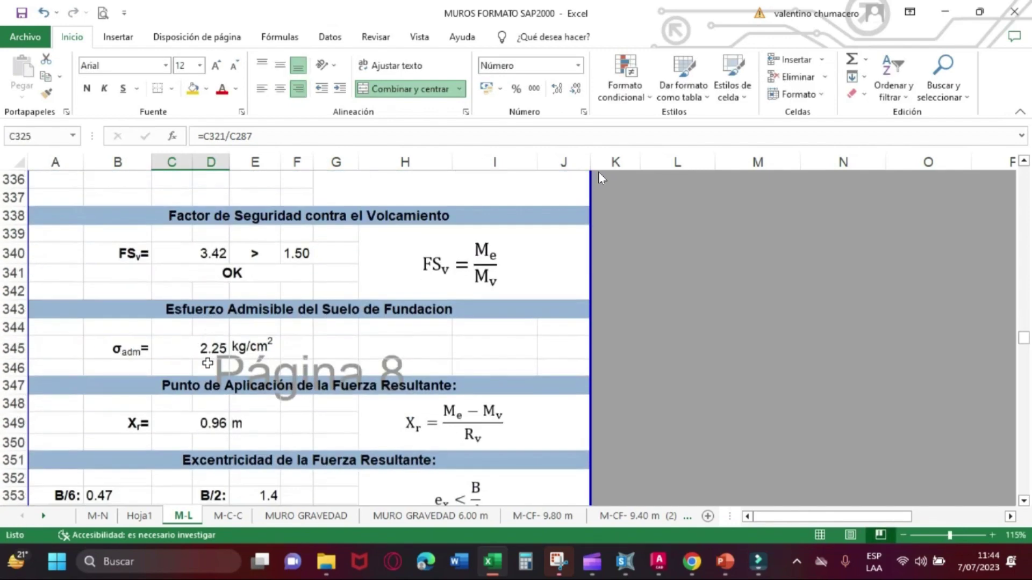
{"action": "scroll", "coordinate": [210, 363], "scroll_direction": "down", "scroll_amount": 20}
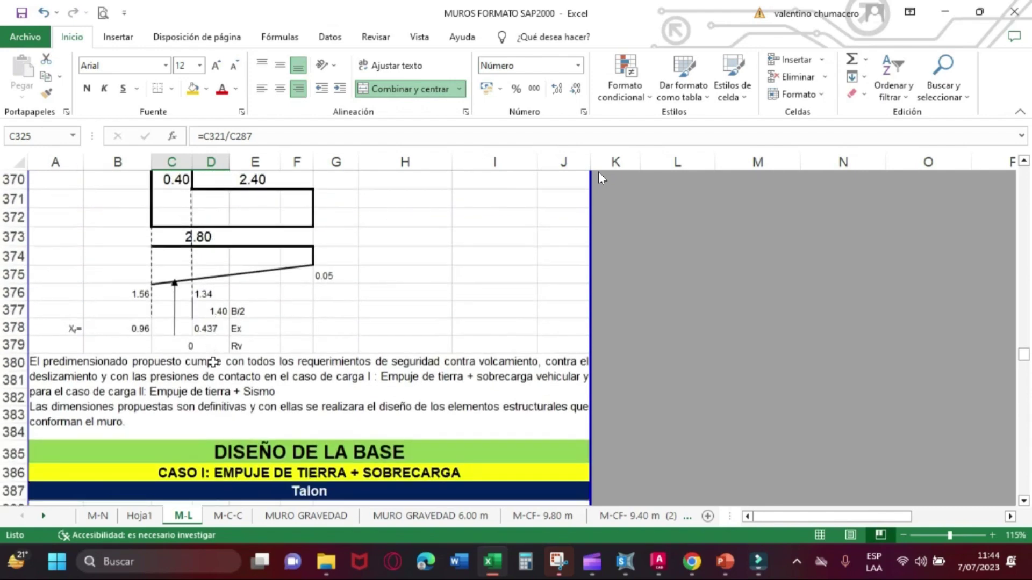
Review the base design section, covering the heel's backfill weight, shear force and resultant moment for both load cases
{"action": "scroll", "coordinate": [213, 363], "scroll_direction": "down", "scroll_amount": 1}
{"action": "scroll", "coordinate": [215, 361], "scroll_direction": "up", "scroll_amount": 6}
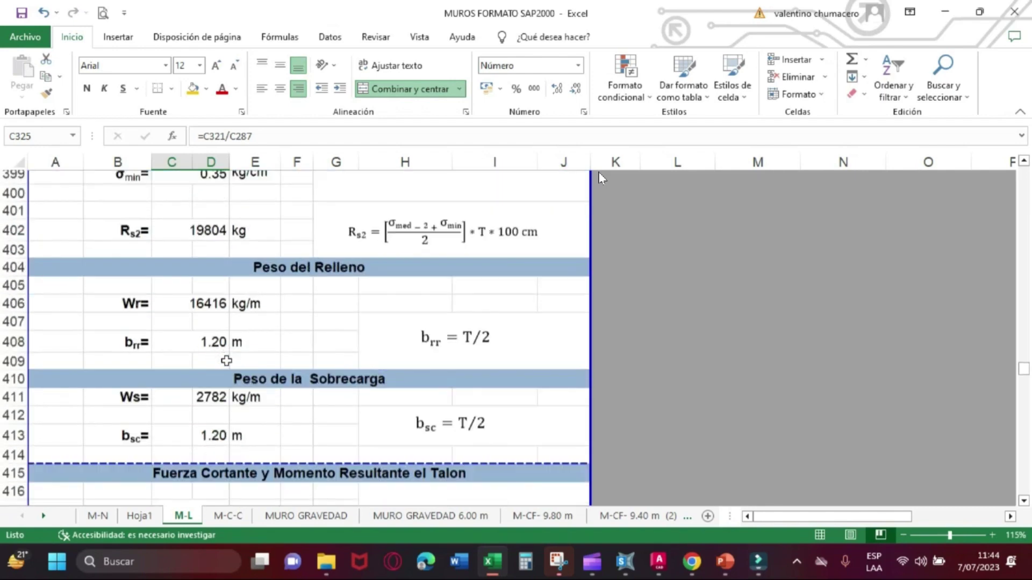
{"action": "scroll", "coordinate": [188, 363], "scroll_direction": "down", "scroll_amount": 17}
{"action": "scroll", "coordinate": [235, 361], "scroll_direction": "down", "scroll_amount": 6}
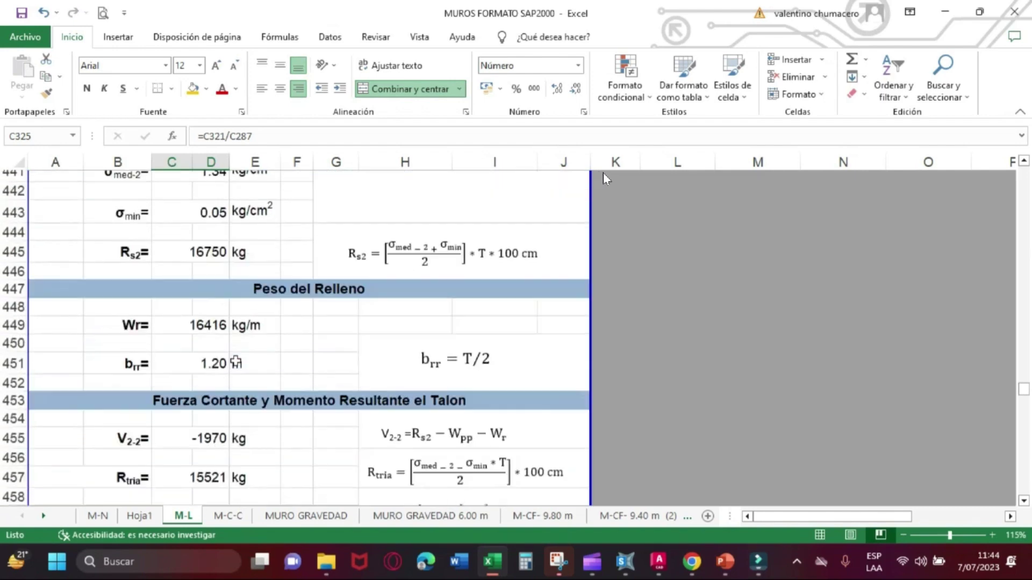
{"action": "scroll", "coordinate": [236, 360], "scroll_direction": "down", "scroll_amount": 12}
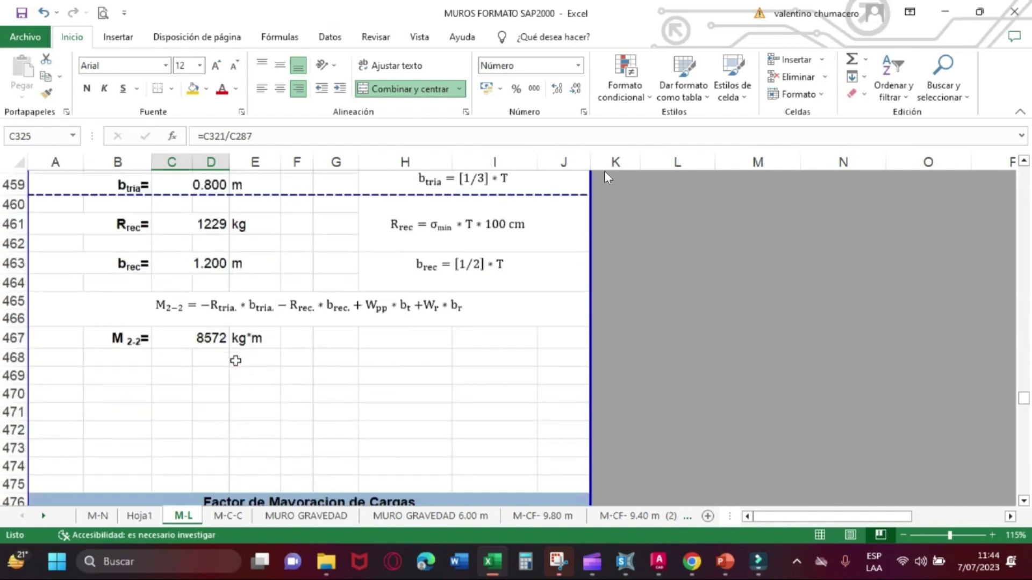
{"action": "scroll", "coordinate": [237, 360], "scroll_direction": "down", "scroll_amount": 20}
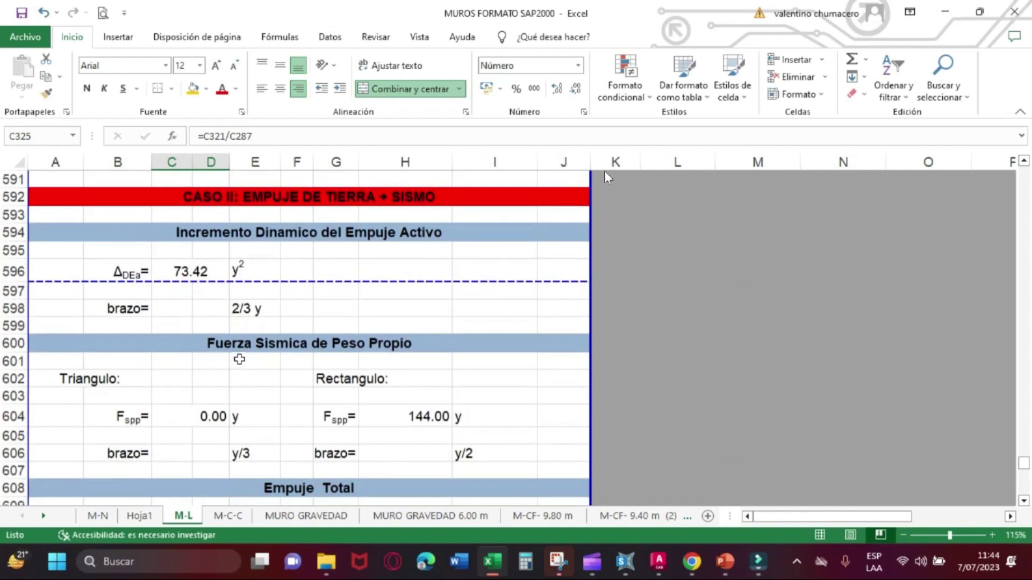
Find the stem design table and check the formula of the maximum ultimate moment at the 3.6 m depth
{"action": "scroll", "coordinate": [232, 359], "scroll_direction": "down", "scroll_amount": 17}
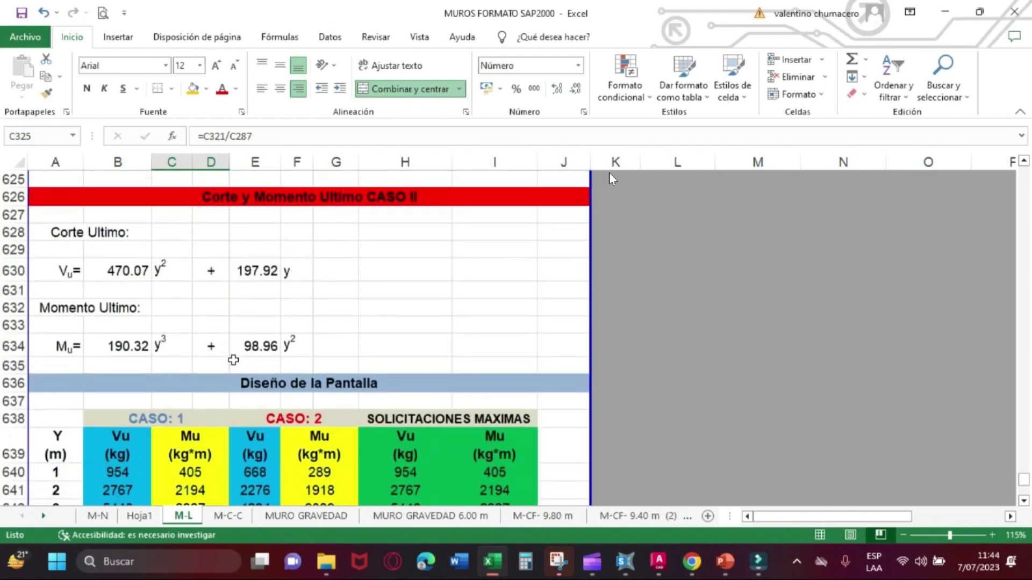
{"action": "scroll", "coordinate": [234, 361], "scroll_direction": "down", "scroll_amount": 6}
{"action": "scroll", "coordinate": [234, 361], "scroll_direction": "up", "scroll_amount": 6}
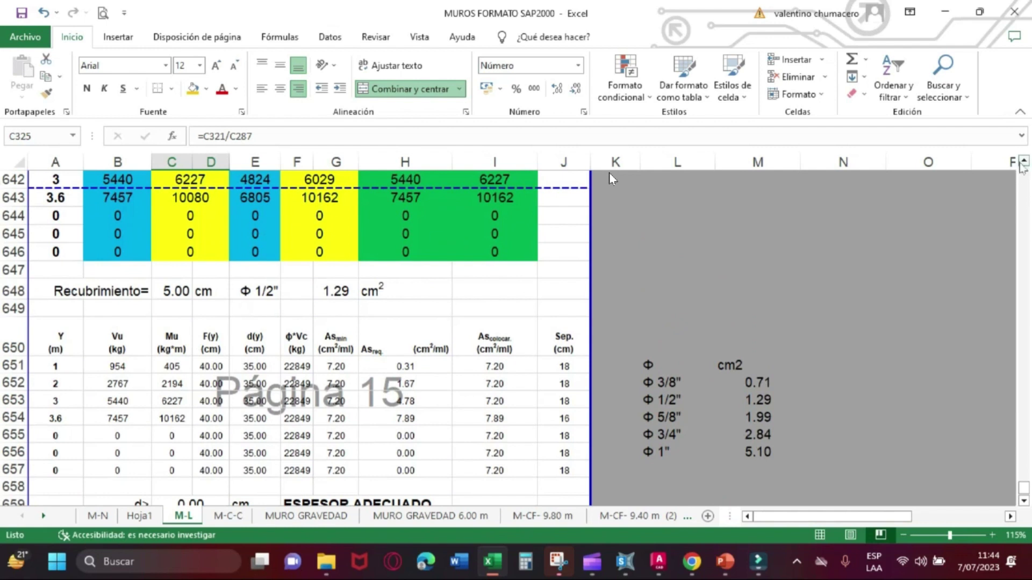
{"action": "scroll", "coordinate": [1022, 165], "scroll_direction": "up", "scroll_amount": 2}
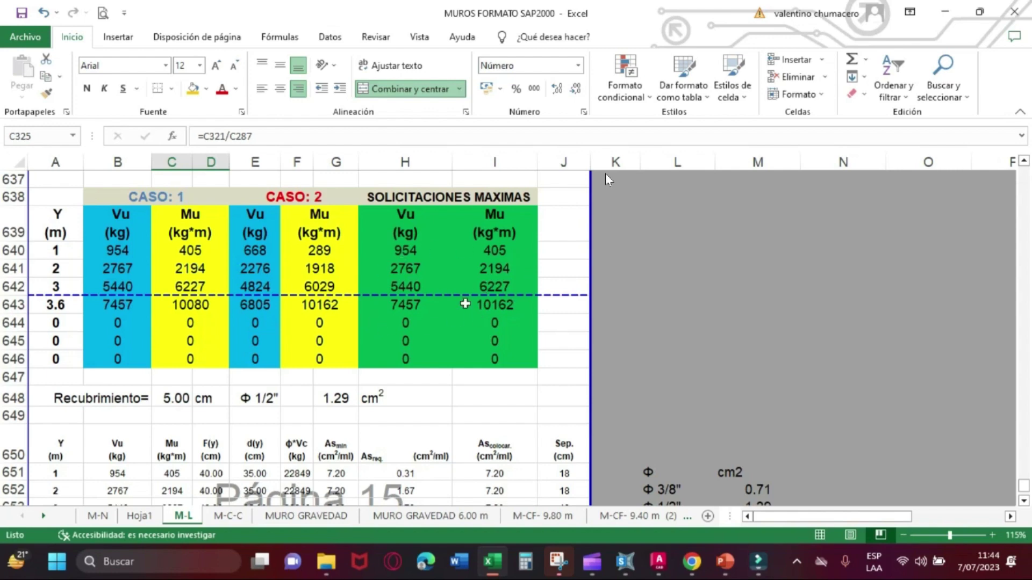
{"action": "left_click", "coordinate": [465, 305]}
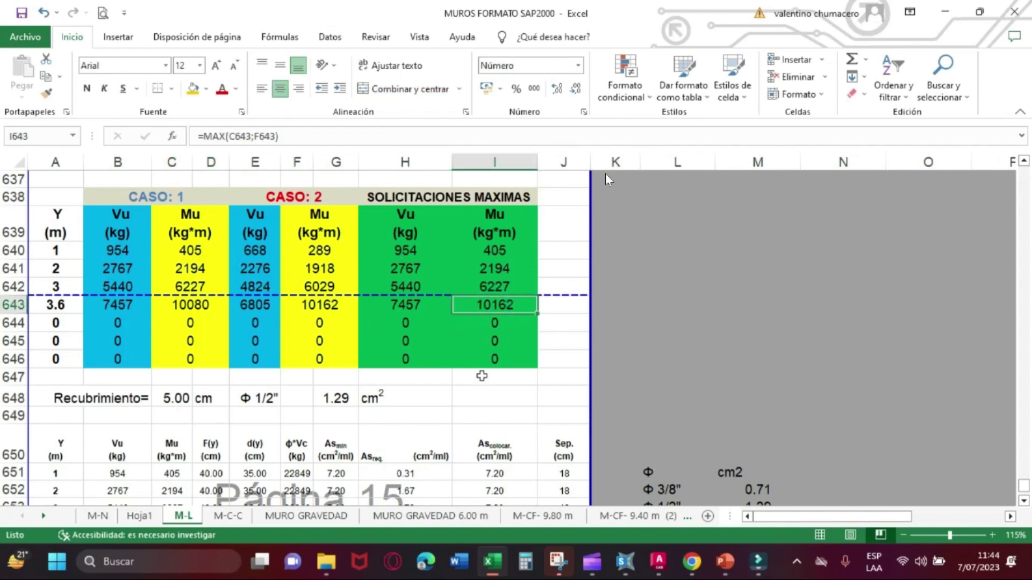
Switch to SAP2000 and display the M22 resultant moment diagram for EMP RELL + SX on the wall stem's elevation
{"action": "left_click", "coordinate": [625, 562]}
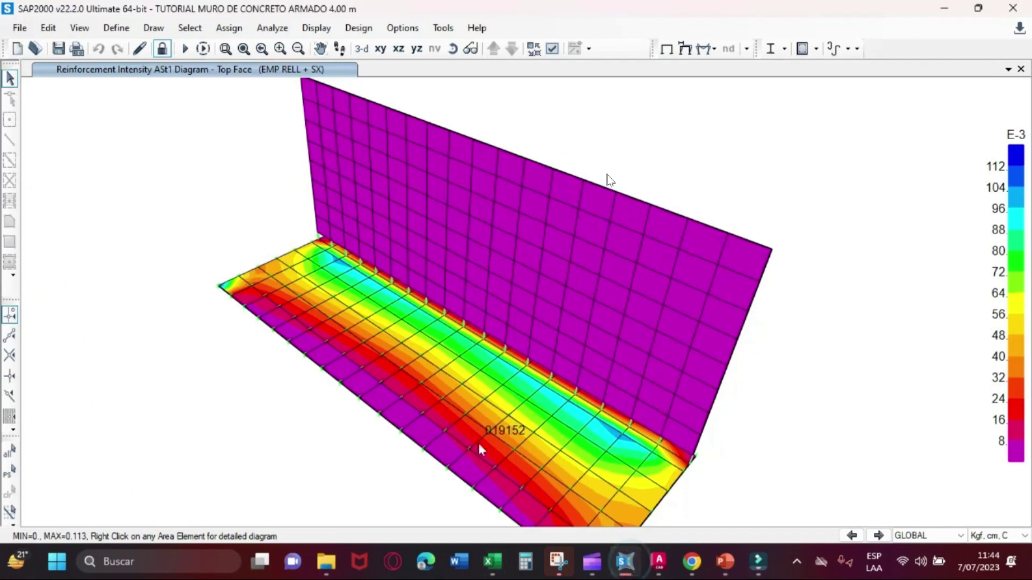
{"action": "left_click", "coordinate": [416, 52]}
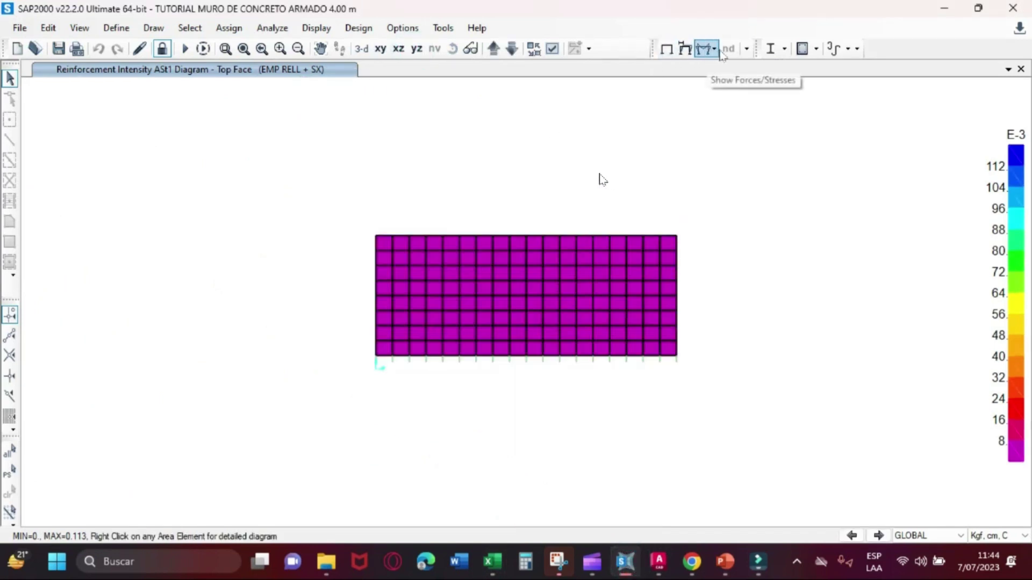
{"action": "left_click", "coordinate": [715, 49]}
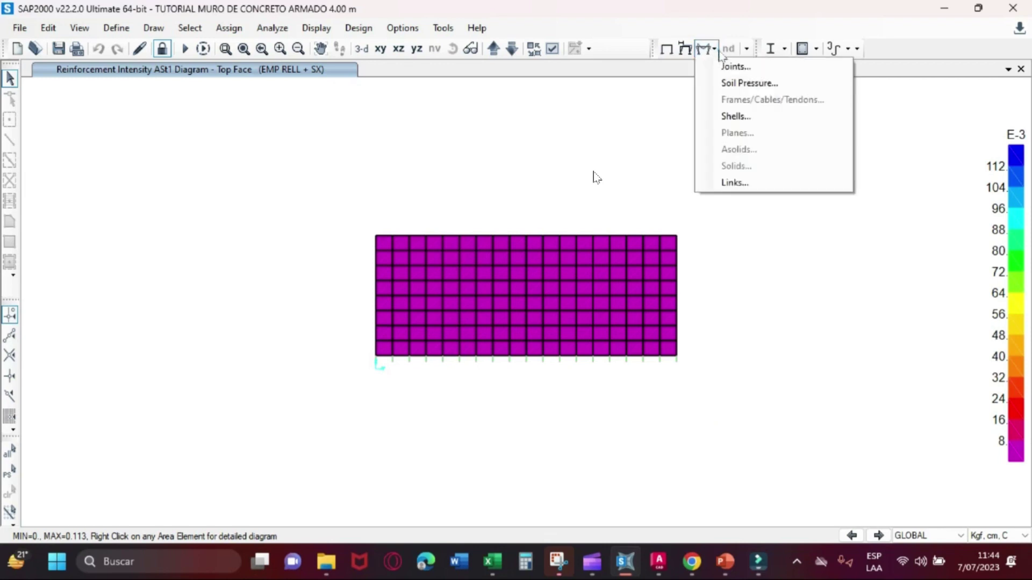
{"action": "left_click", "coordinate": [734, 114]}
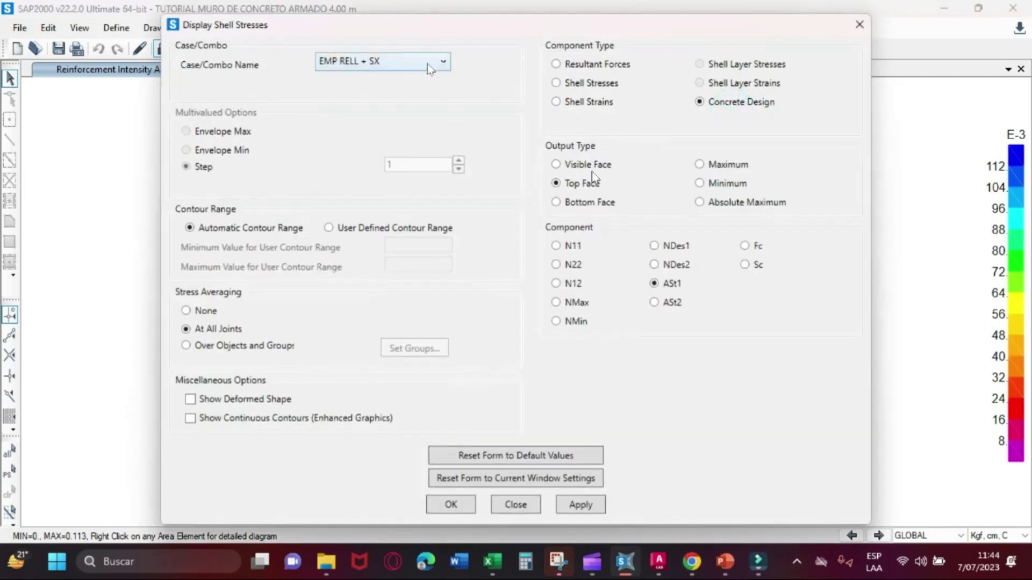
{"action": "left_click", "coordinate": [428, 68]}
{"action": "left_click", "coordinate": [429, 66]}
{"action": "left_click", "coordinate": [569, 65]}
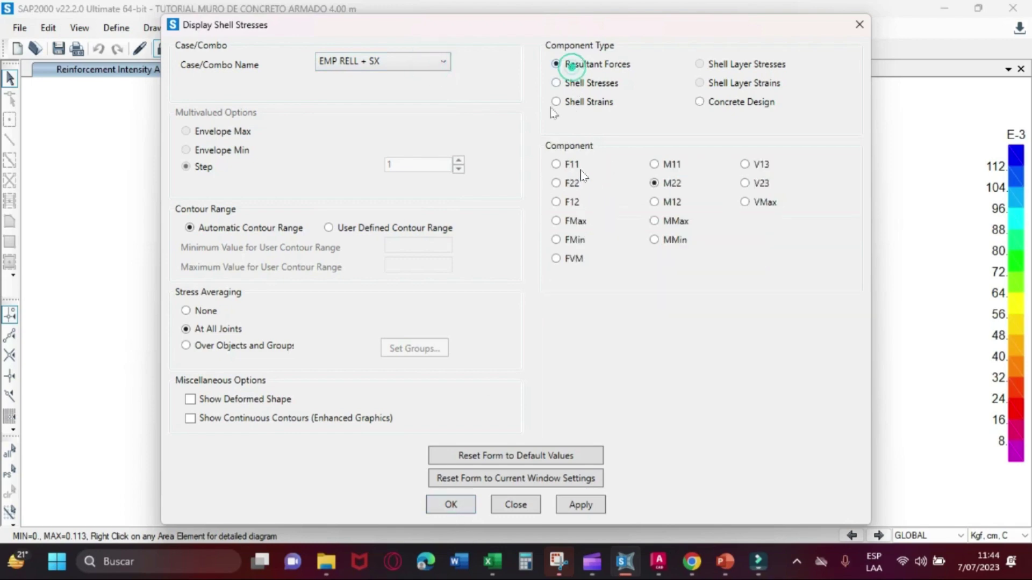
{"action": "left_click", "coordinate": [456, 503]}
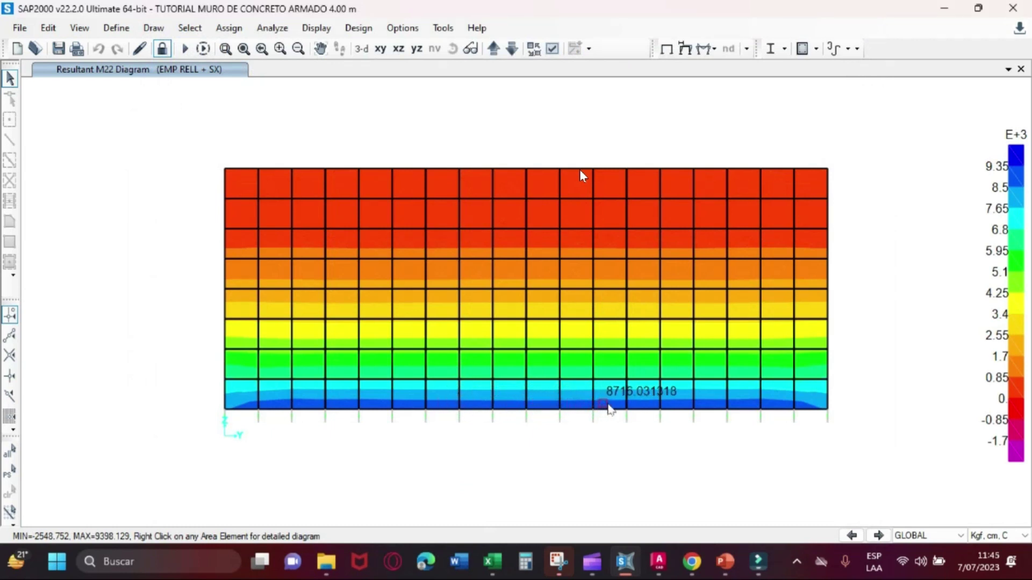
Compare the SAP2000 M22 moments along the stem with the maximum ultimate moment at 3.6 m in the Excel table
{"action": "left_click", "coordinate": [492, 561]}
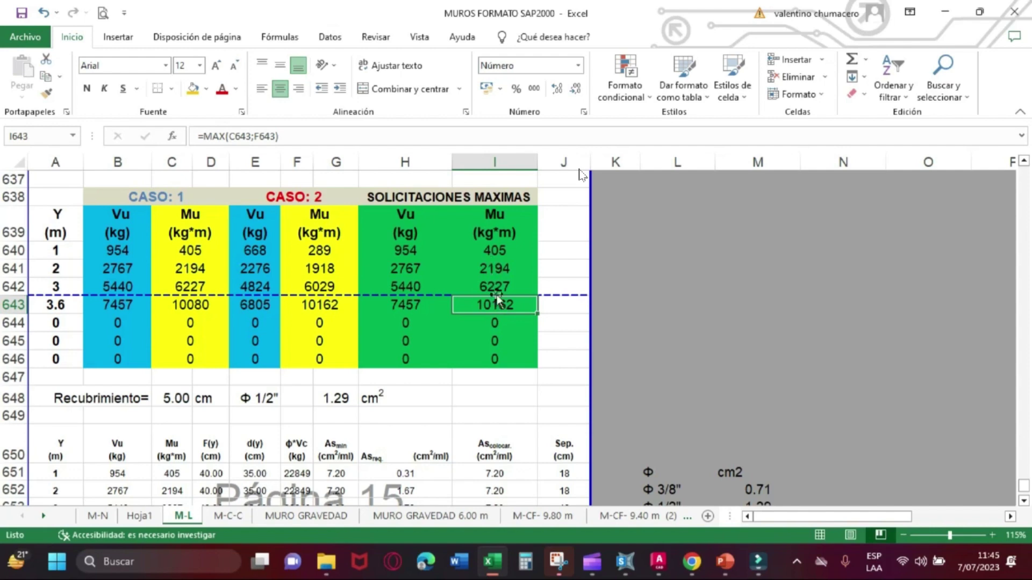
{"action": "left_click", "coordinate": [490, 562]}
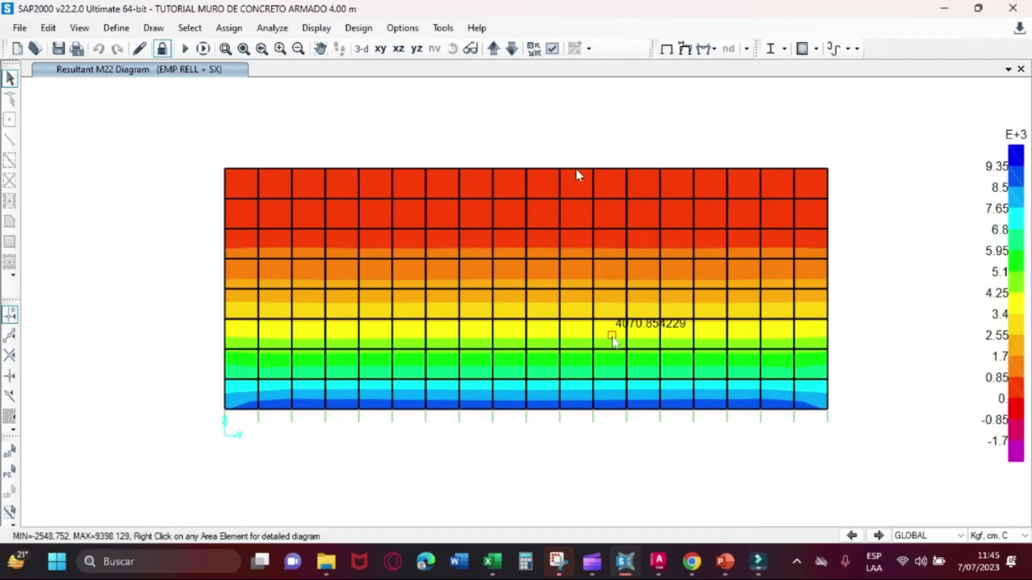
{"action": "key", "text": "alt+Tab"}
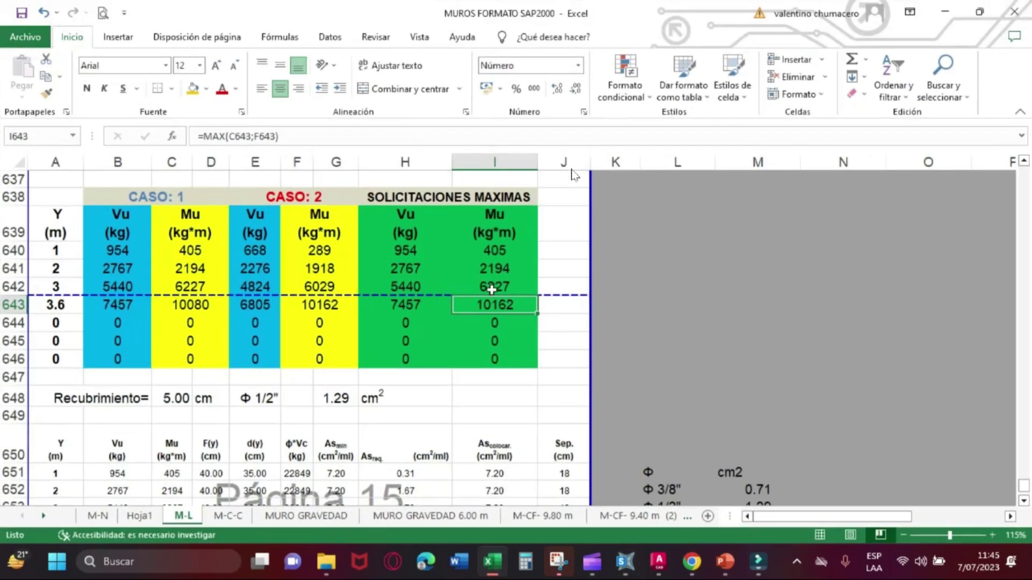
{"action": "key", "text": "alt+Tab"}
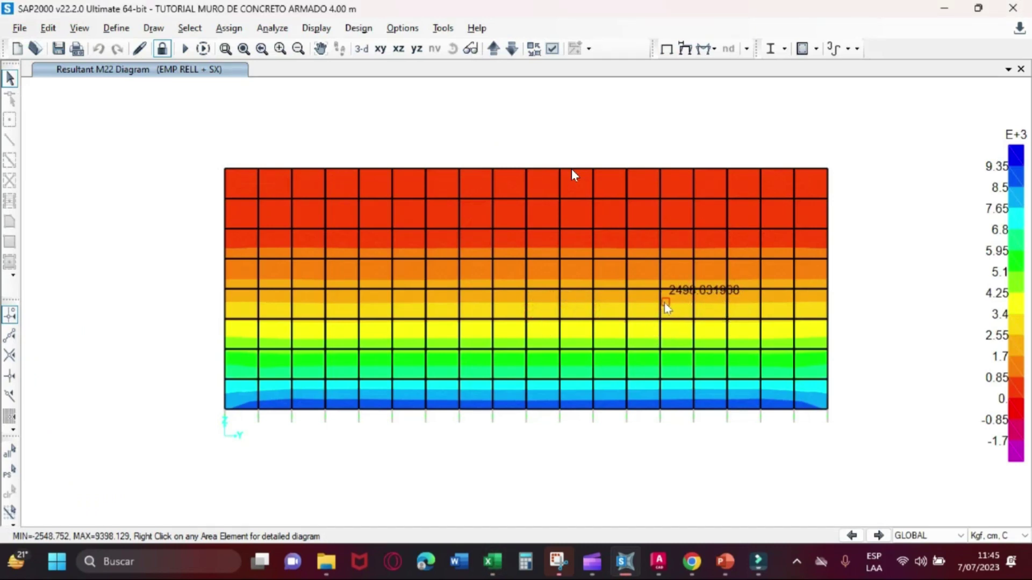
{"action": "key", "text": "alt+Tab"}
{"action": "key", "text": "alt+Tab"}
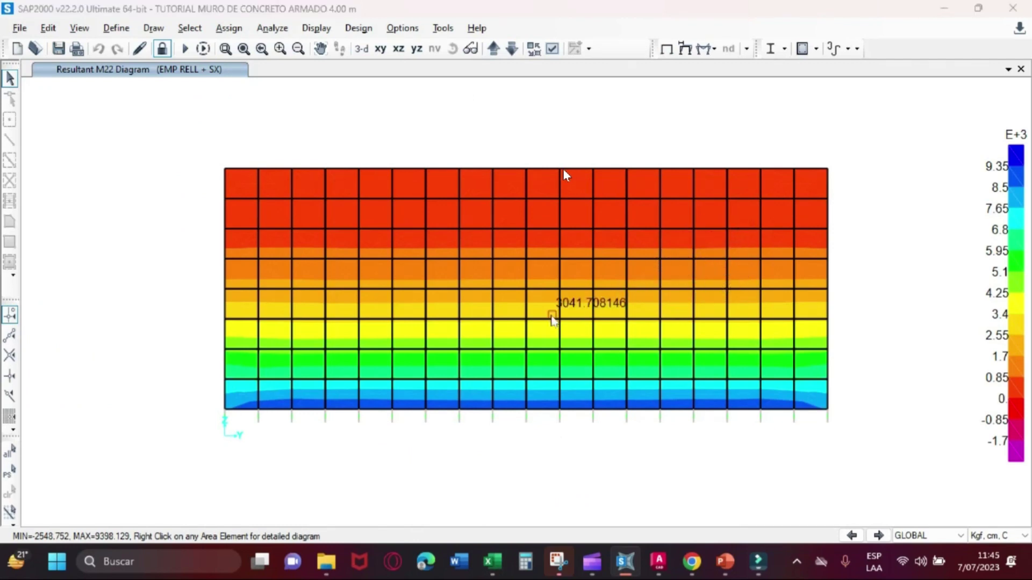
{"action": "key", "text": "alt+Tab"}
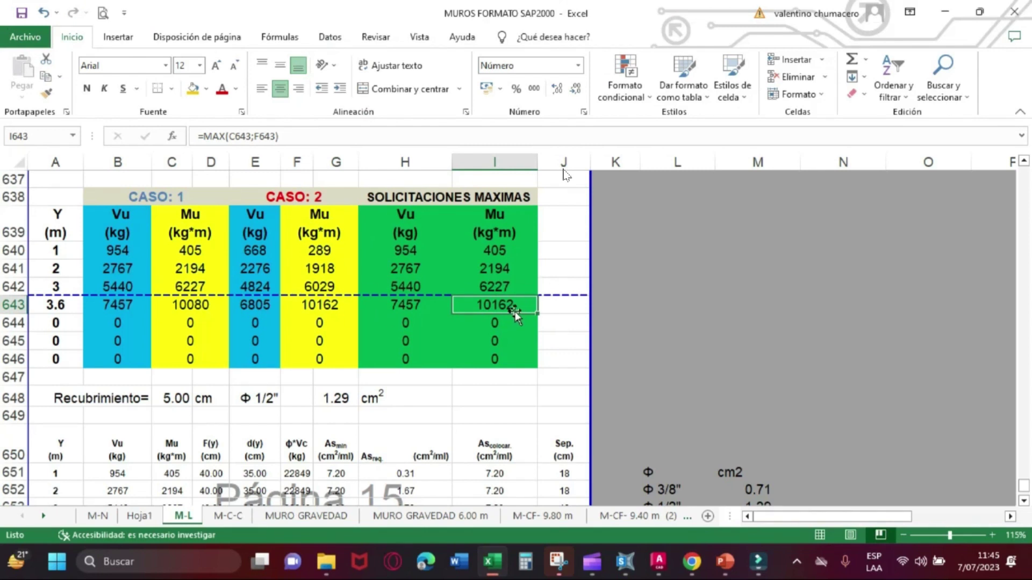
Check the formulas of the maximum ultimate shear at 3.6 m and the required effective depth of the stem
{"action": "left_click", "coordinate": [387, 303]}
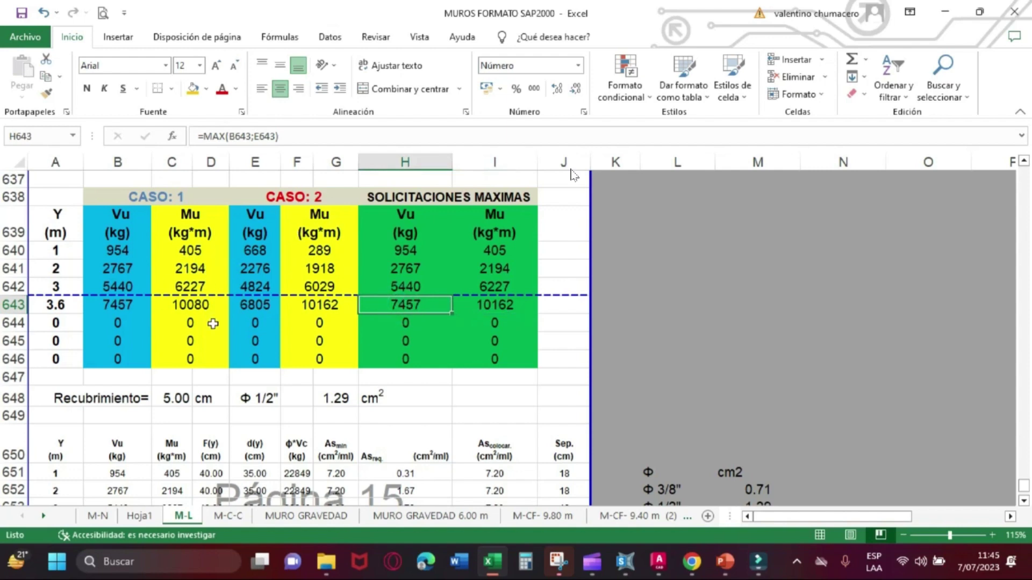
{"action": "scroll", "coordinate": [231, 335], "scroll_direction": "down", "scroll_amount": 6}
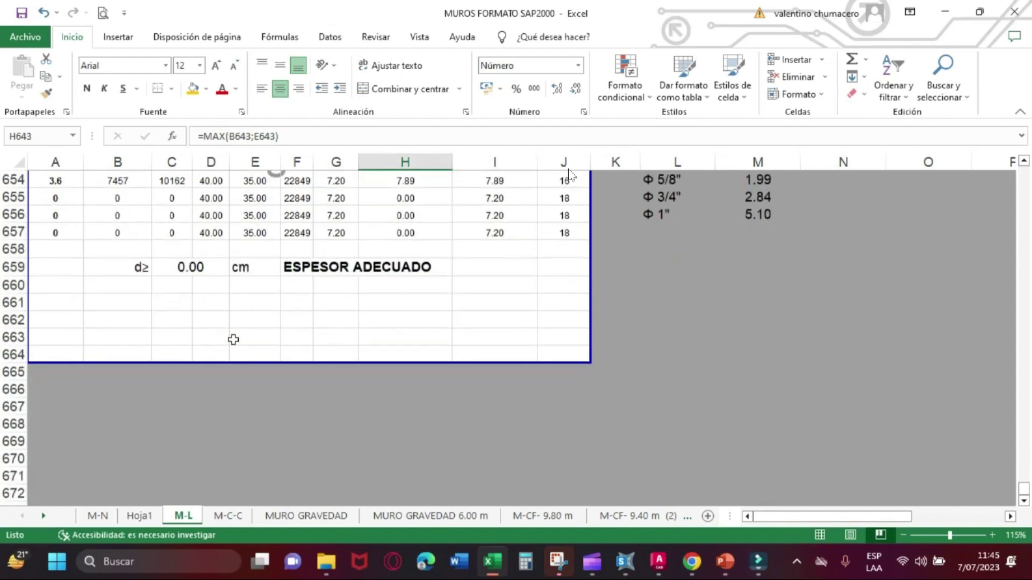
{"action": "left_click", "coordinate": [198, 268]}
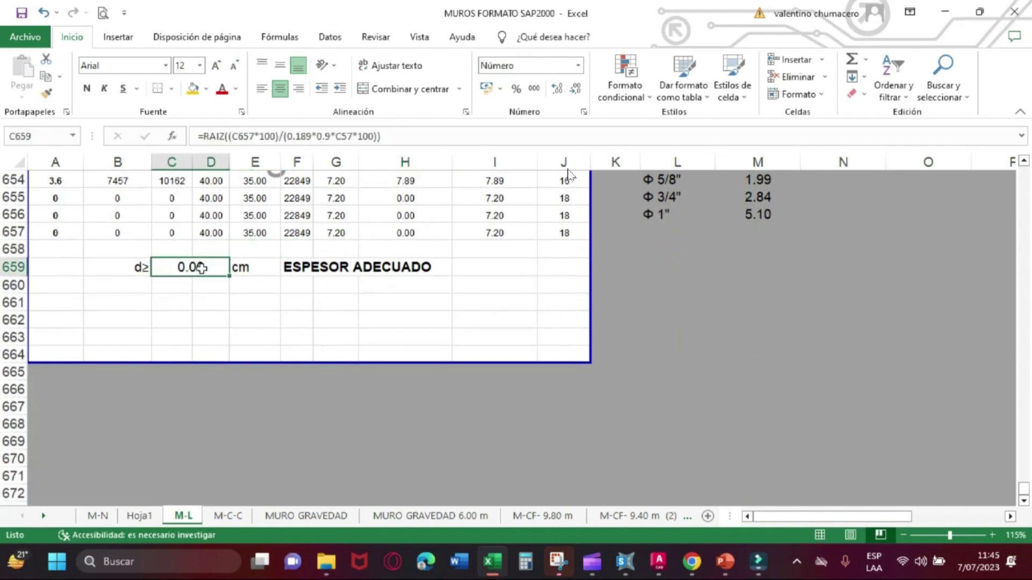
{"action": "left_click", "coordinate": [291, 327]}
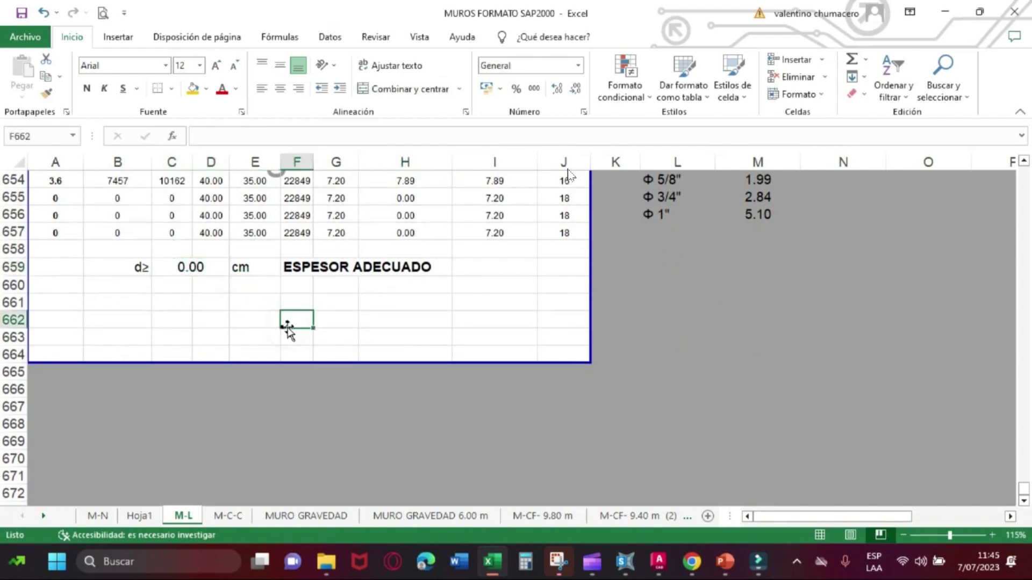
Look back over the sheet's design sections, then switch to SAP2000 and show the M22 diagram of the whole wall in 3D
{"action": "scroll", "coordinate": [288, 325], "scroll_direction": "up", "scroll_amount": 6}
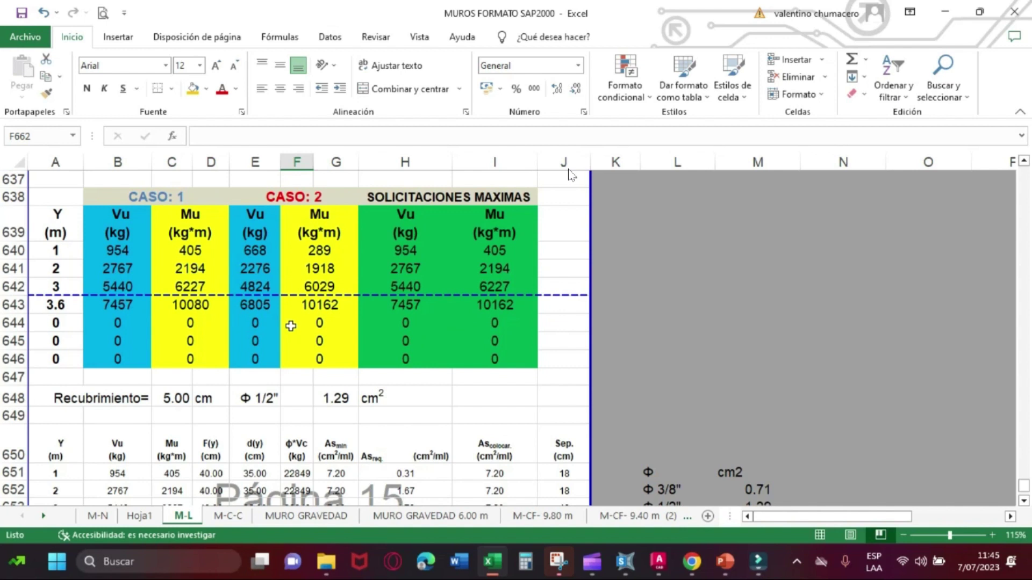
{"action": "scroll", "coordinate": [313, 328], "scroll_direction": "up", "scroll_amount": 11}
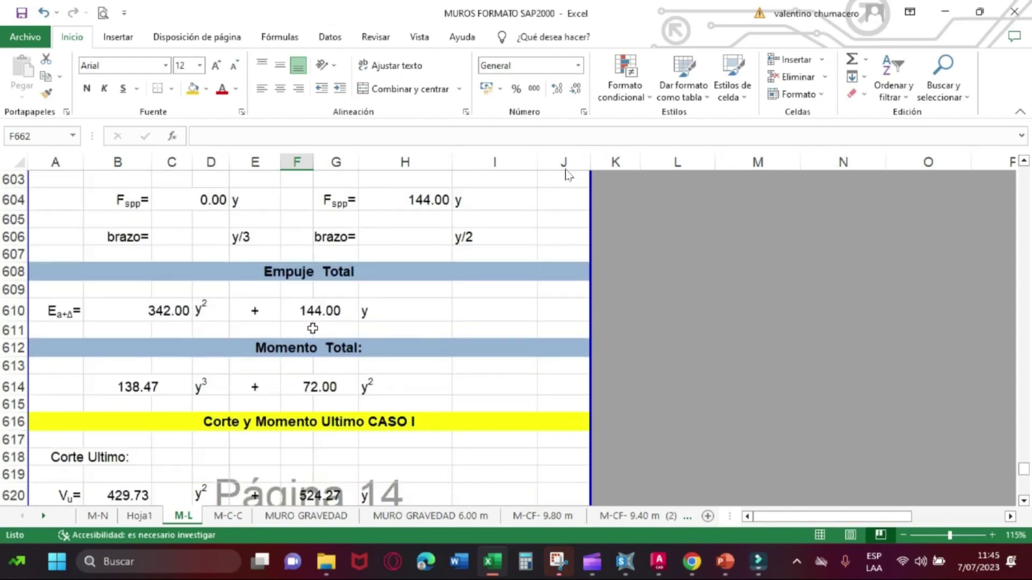
{"action": "scroll", "coordinate": [313, 329], "scroll_direction": "up", "scroll_amount": 20}
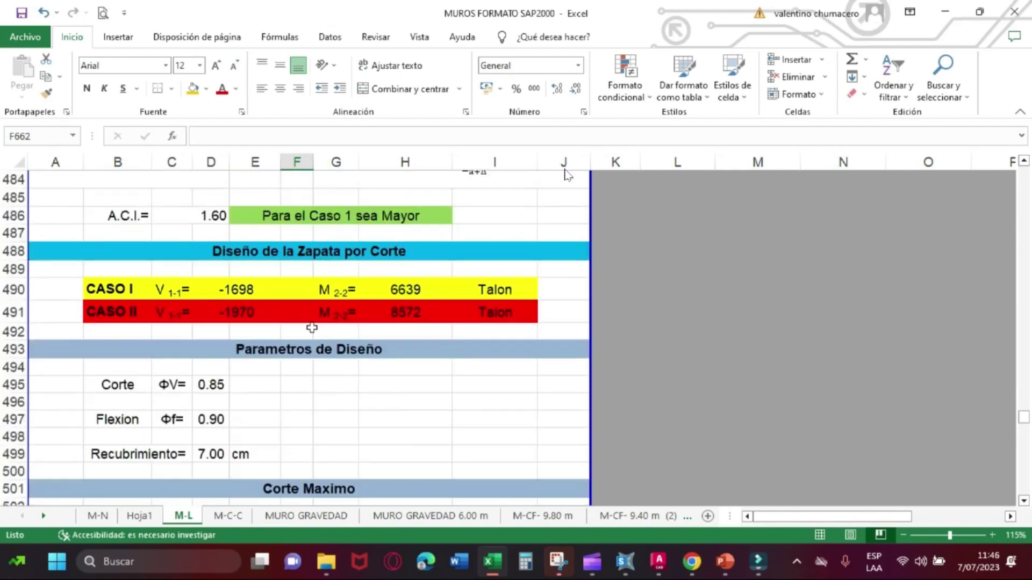
{"action": "scroll", "coordinate": [311, 328], "scroll_direction": "up", "scroll_amount": 20}
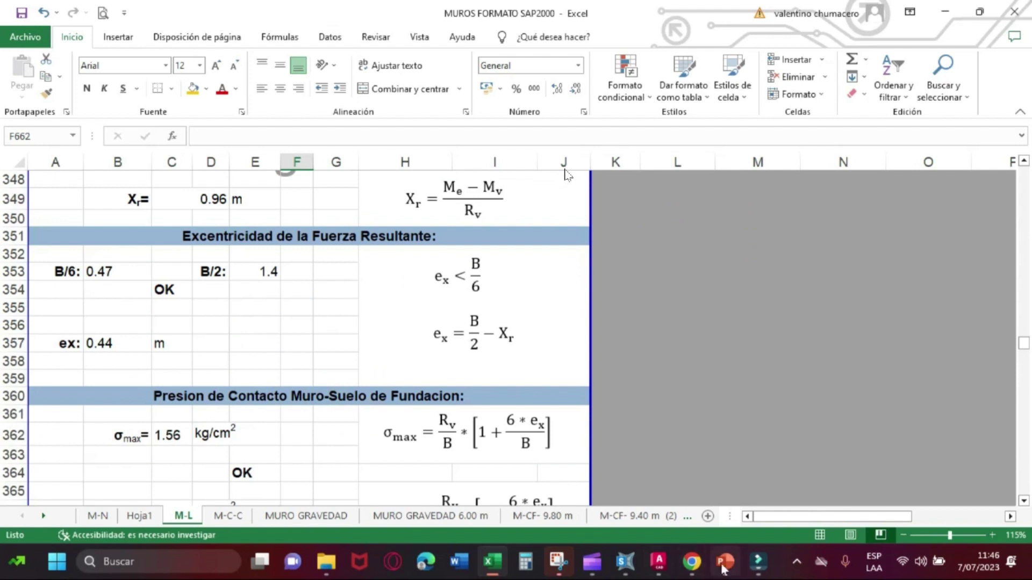
{"action": "mouse_move", "coordinate": [641, 565]}
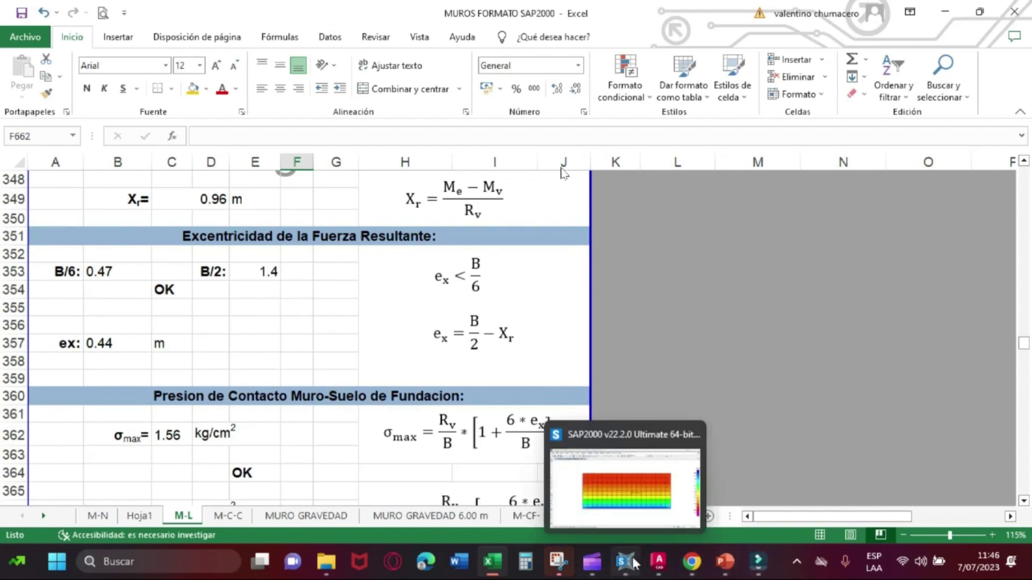
{"action": "left_click", "coordinate": [571, 460]}
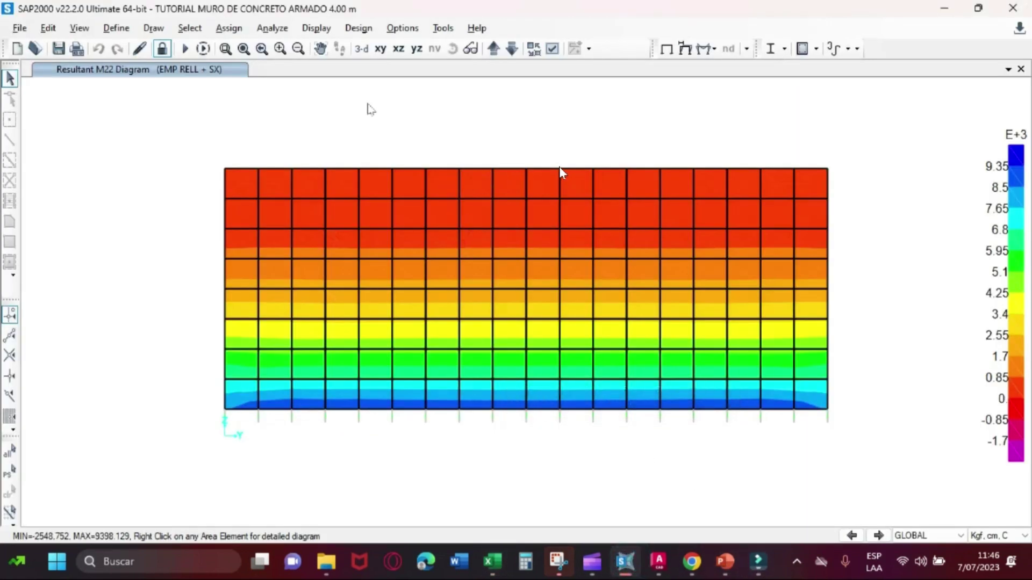
{"action": "left_click", "coordinate": [362, 48]}
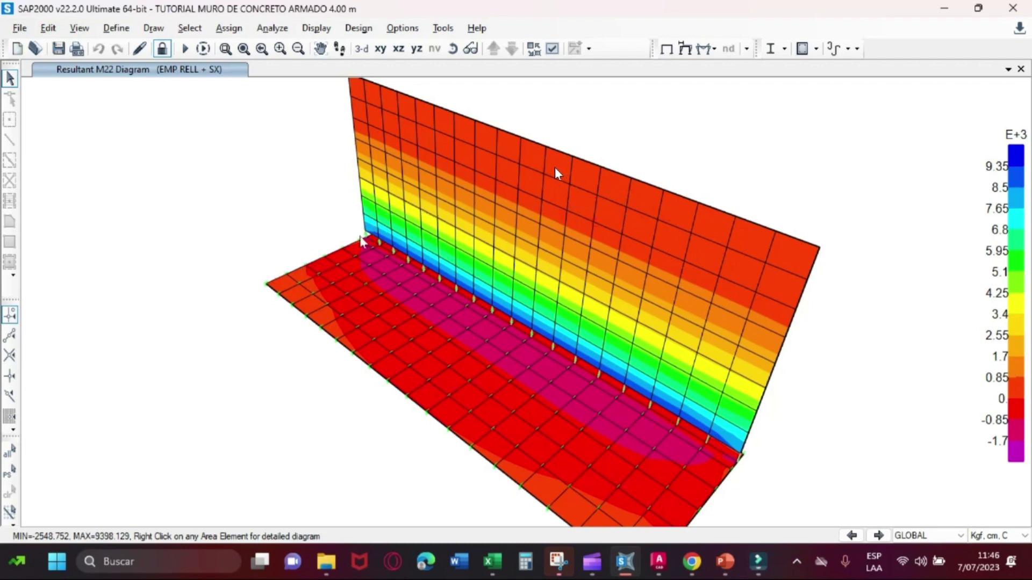
{"action": "scroll", "coordinate": [363, 242], "scroll_direction": "down", "scroll_amount": 3}
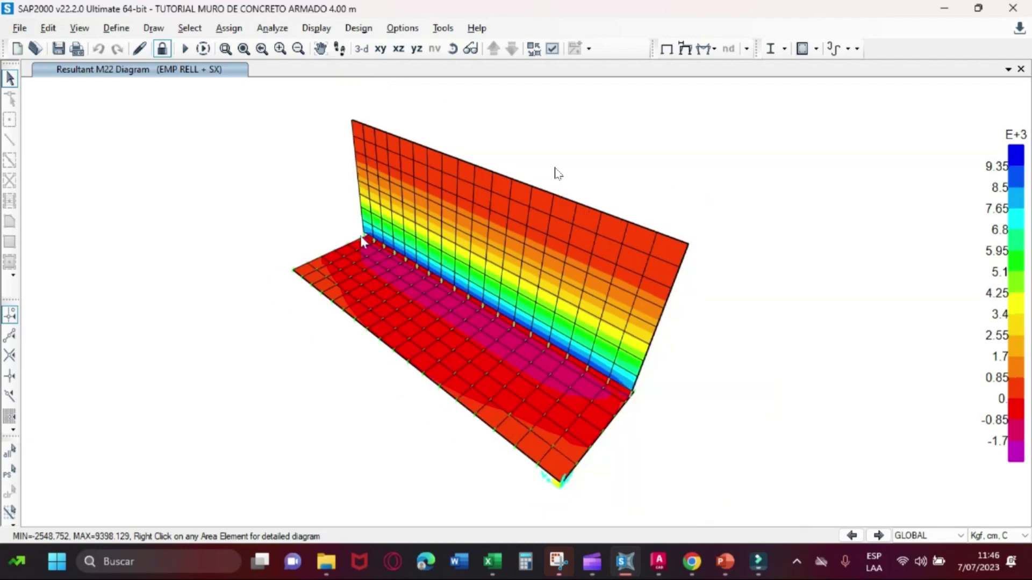
Read the M22 moments near the base of the stem, then switch to Excel and open the M-N sheet
{"action": "scroll", "coordinate": [430, 237], "scroll_direction": "up", "scroll_amount": 3}
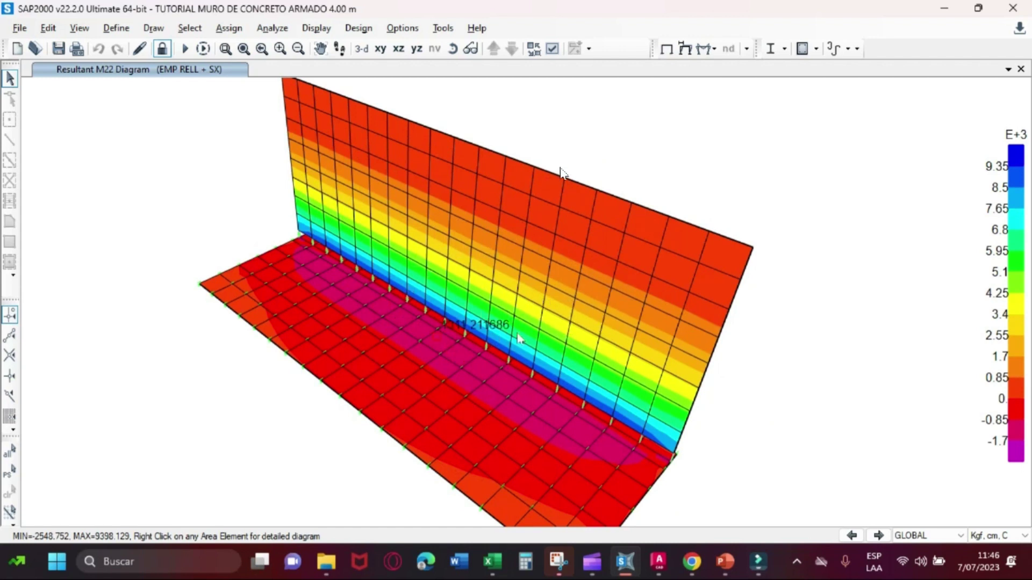
{"action": "mouse_move", "coordinate": [424, 297]}
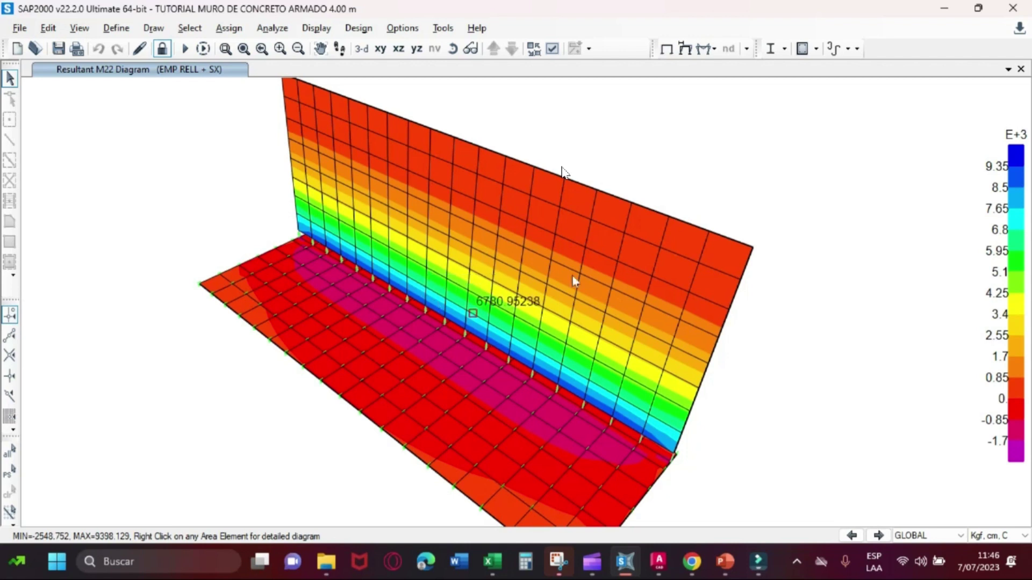
{"action": "left_click", "coordinate": [492, 564]}
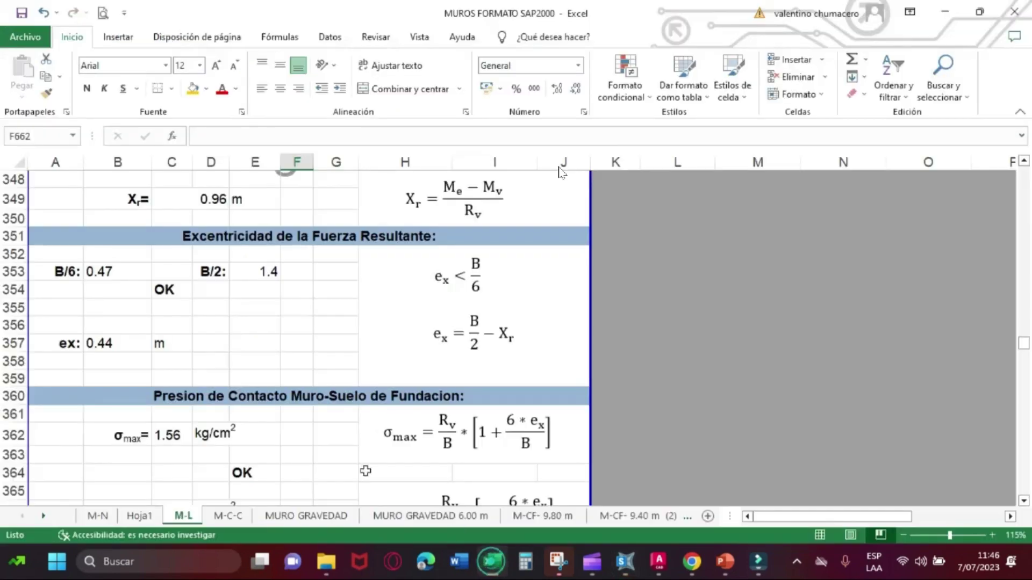
{"action": "left_click", "coordinate": [98, 515]}
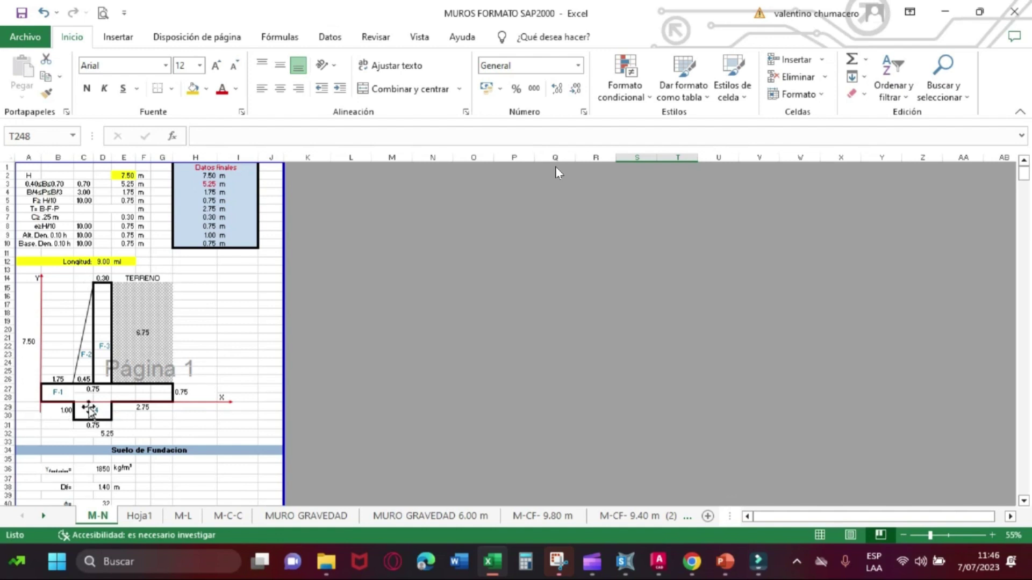
Examine the final dimensions and cross-section drawing of the wall with a shear key on the M-N sheet
{"action": "scroll", "coordinate": [92, 413], "scroll_direction": "up", "scroll_amount": 6, "text": "ctrl"}
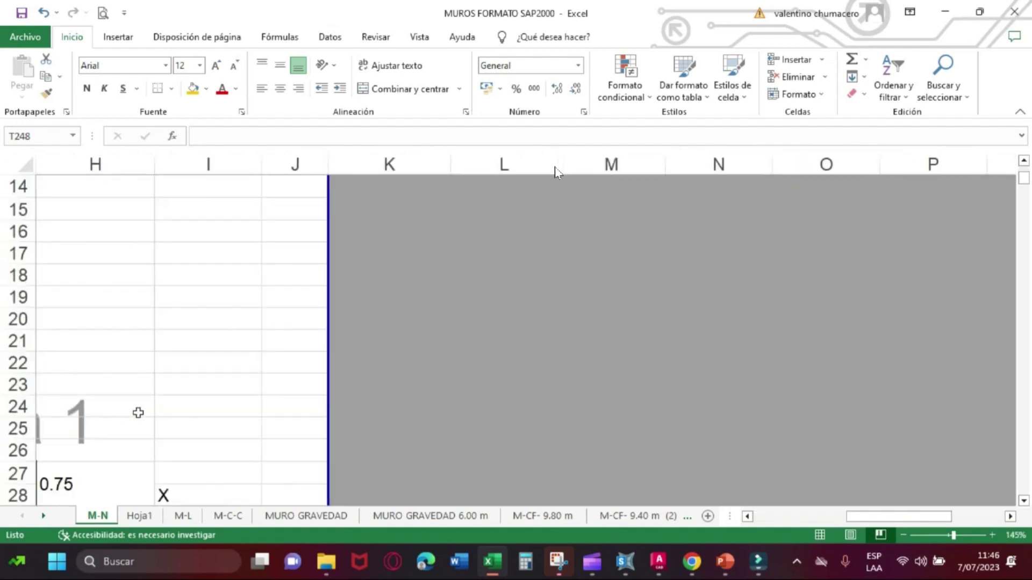
{"action": "scroll", "coordinate": [554, 167], "scroll_direction": "up", "scroll_amount": 1, "text": "ctrl"}
{"action": "scroll", "coordinate": [554, 167], "scroll_direction": "down", "scroll_amount": 20}
{"action": "left_click_drag", "start_coordinate": [899, 517], "coordinate": [864, 515]}
{"action": "scroll", "coordinate": [396, 454], "scroll_direction": "down", "scroll_amount": 1, "text": "ctrl"}
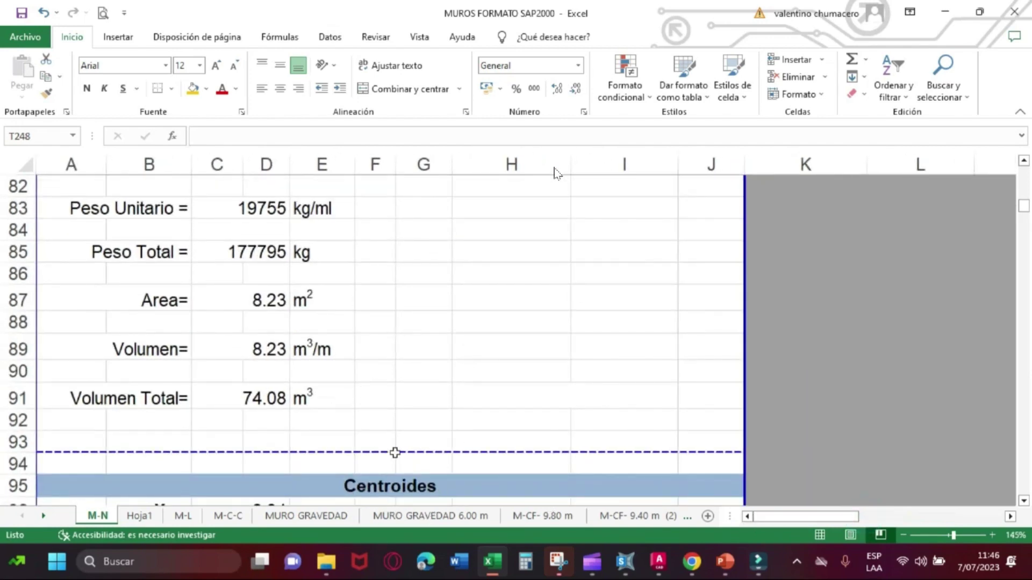
{"action": "scroll", "coordinate": [387, 446], "scroll_direction": "up", "scroll_amount": 12}
{"action": "scroll", "coordinate": [364, 423], "scroll_direction": "down", "scroll_amount": 3, "text": "ctrl"}
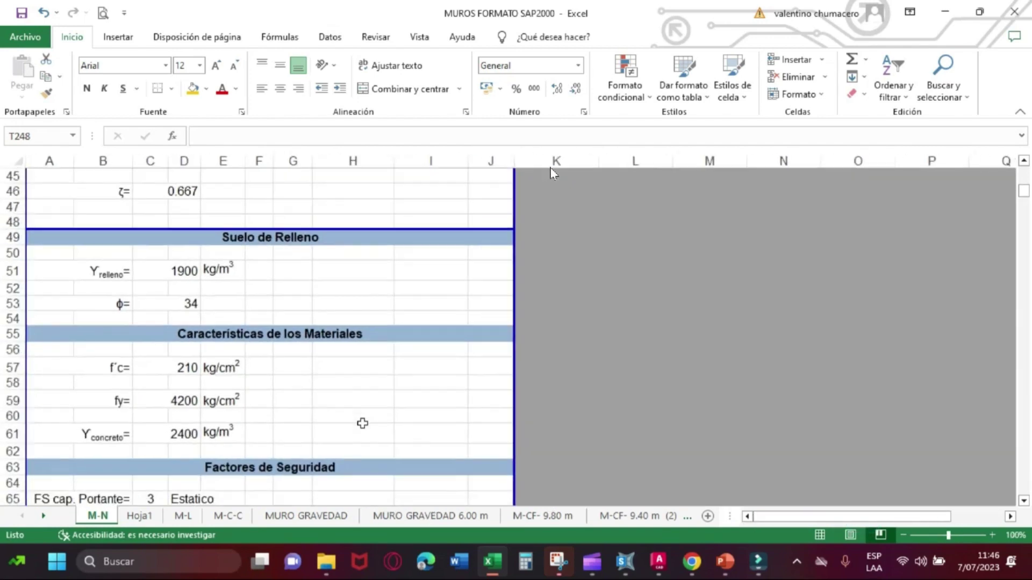
{"action": "scroll", "coordinate": [362, 423], "scroll_direction": "down", "scroll_amount": 1, "text": "ctrl"}
{"action": "scroll", "coordinate": [949, 346], "scroll_direction": "up", "scroll_amount": 14}
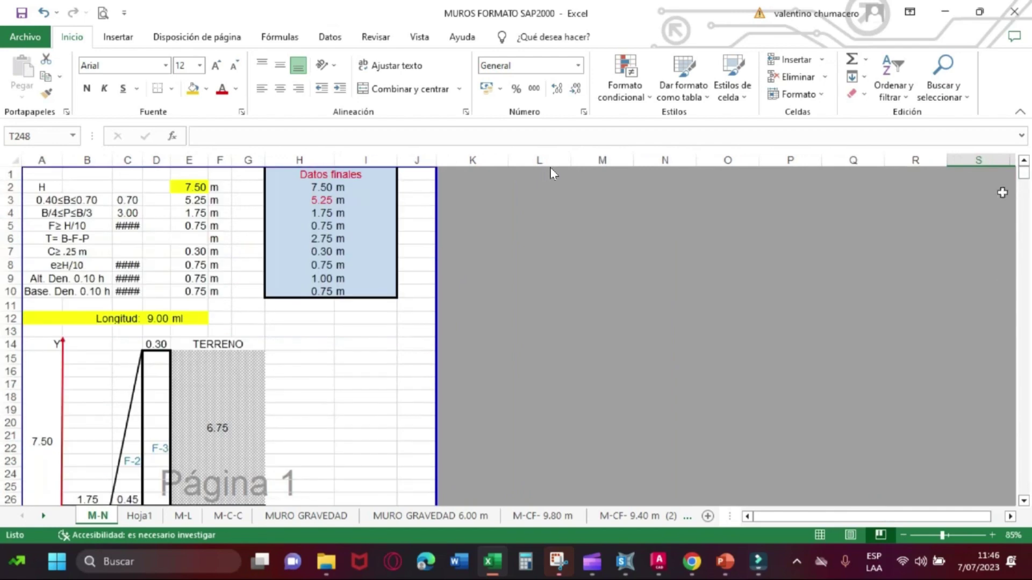
{"action": "scroll", "coordinate": [152, 381], "scroll_direction": "up", "scroll_amount": 1, "text": "ctrl"}
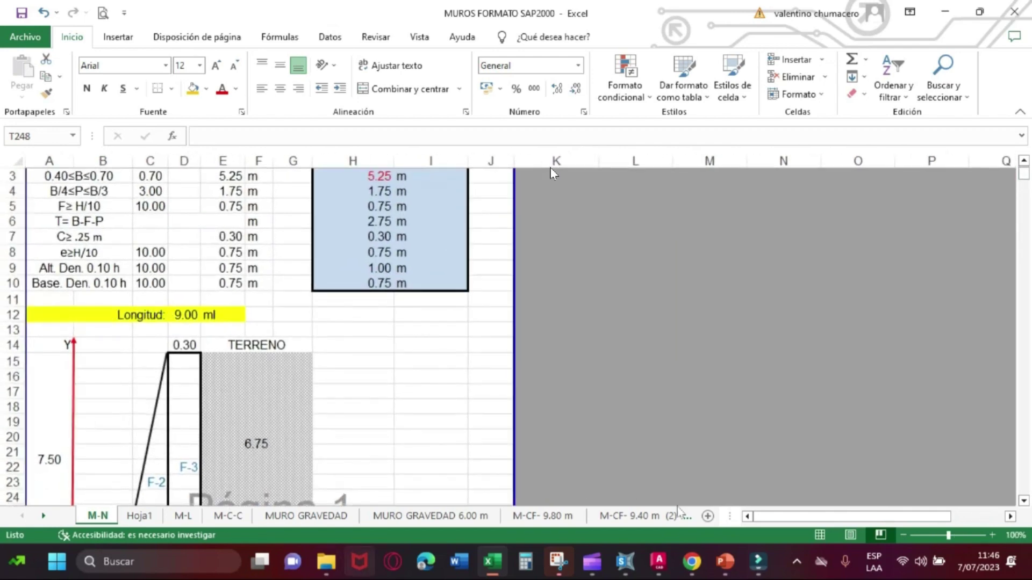
{"action": "scroll", "coordinate": [338, 357], "scroll_direction": "down", "scroll_amount": 6}
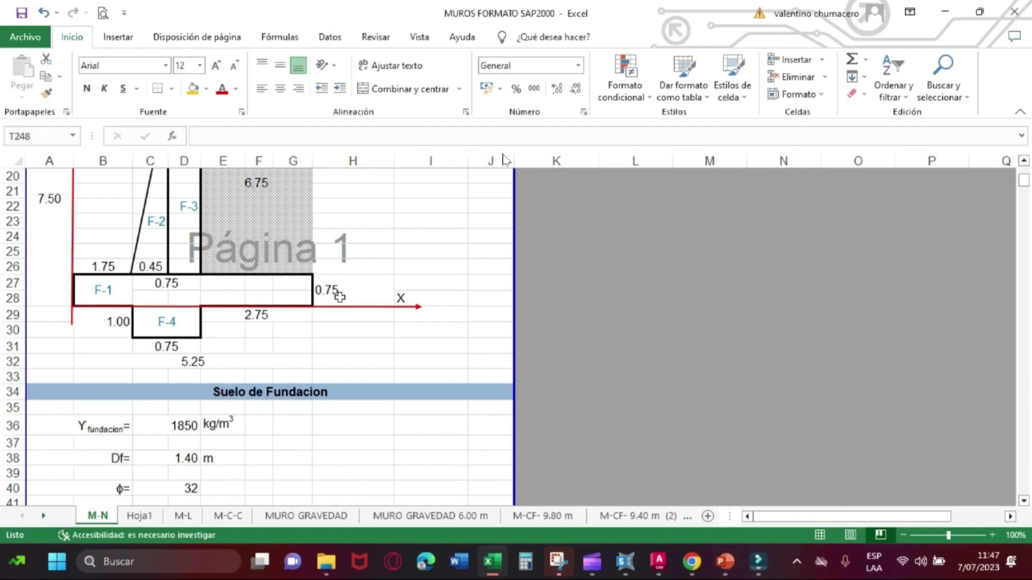
Review the M-N sheet's thrust, passive pressure, sliding and overturning checks down to the eccentricity of the resultant force
{"action": "scroll", "coordinate": [306, 333], "scroll_direction": "down", "scroll_amount": 17}
{"action": "scroll", "coordinate": [302, 337], "scroll_direction": "down", "scroll_amount": 20}
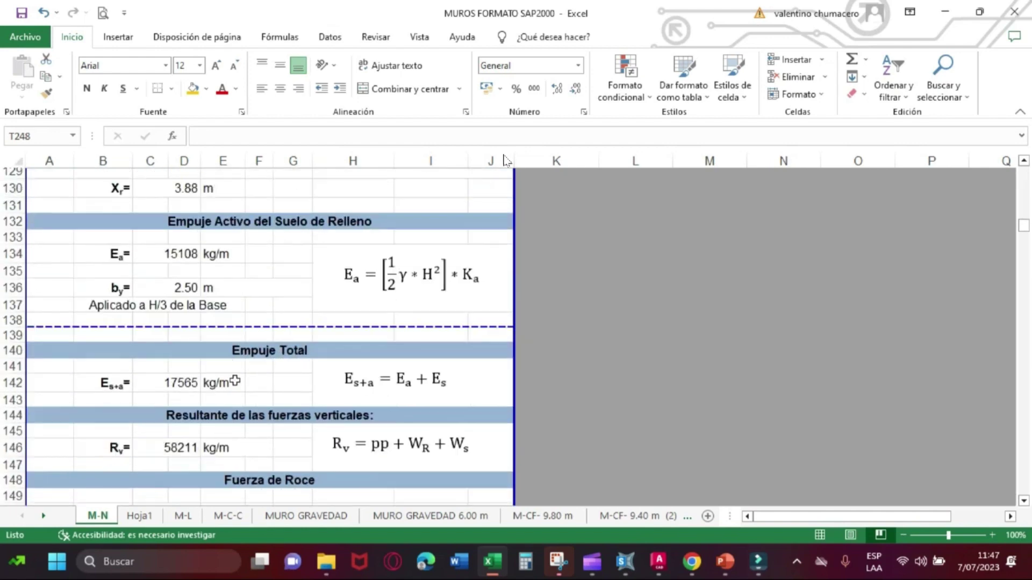
{"action": "scroll", "coordinate": [248, 376], "scroll_direction": "down", "scroll_amount": 20}
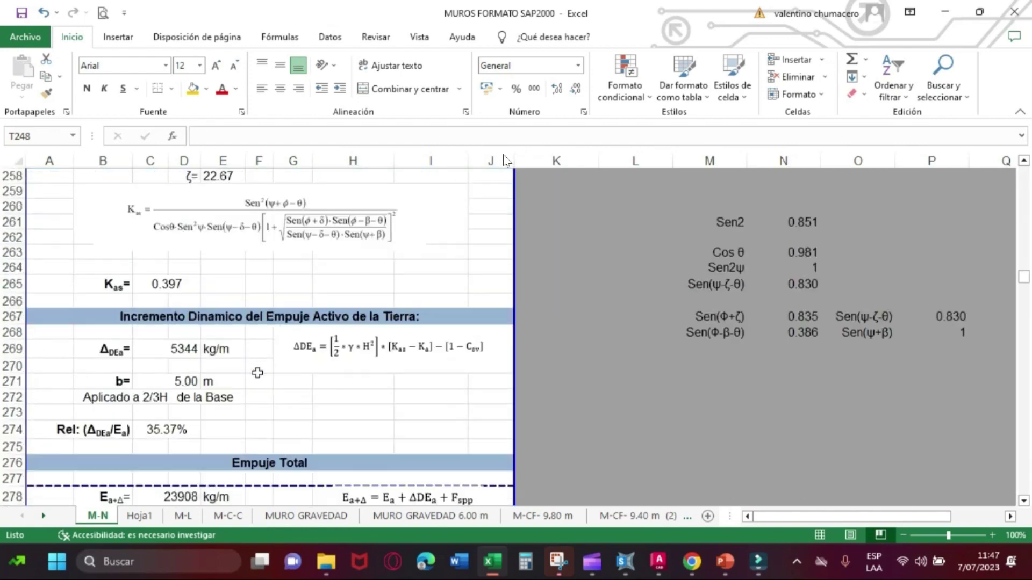
{"action": "scroll", "coordinate": [258, 372], "scroll_direction": "down", "scroll_amount": 17}
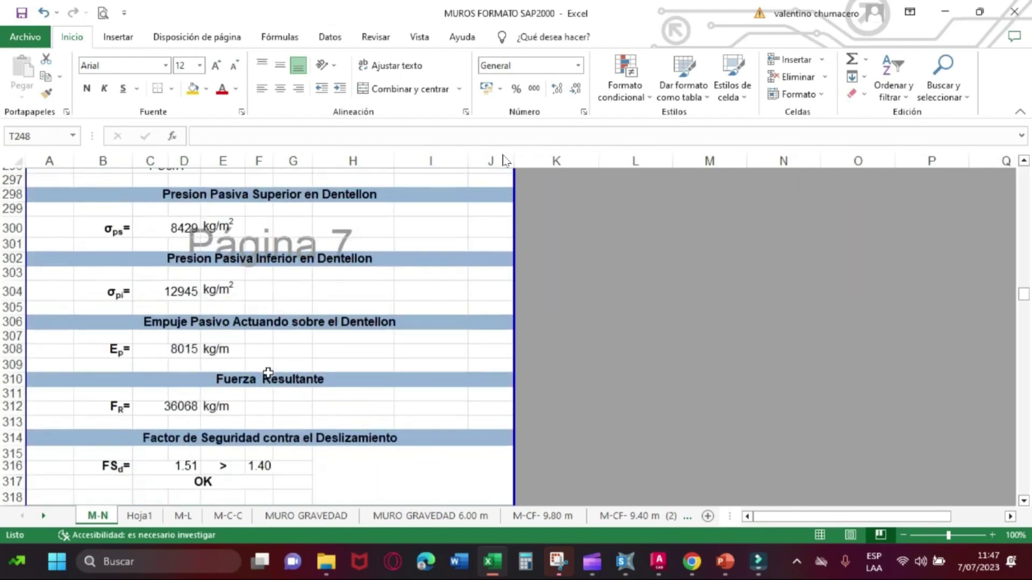
{"action": "scroll", "coordinate": [179, 400], "scroll_direction": "down", "scroll_amount": 6}
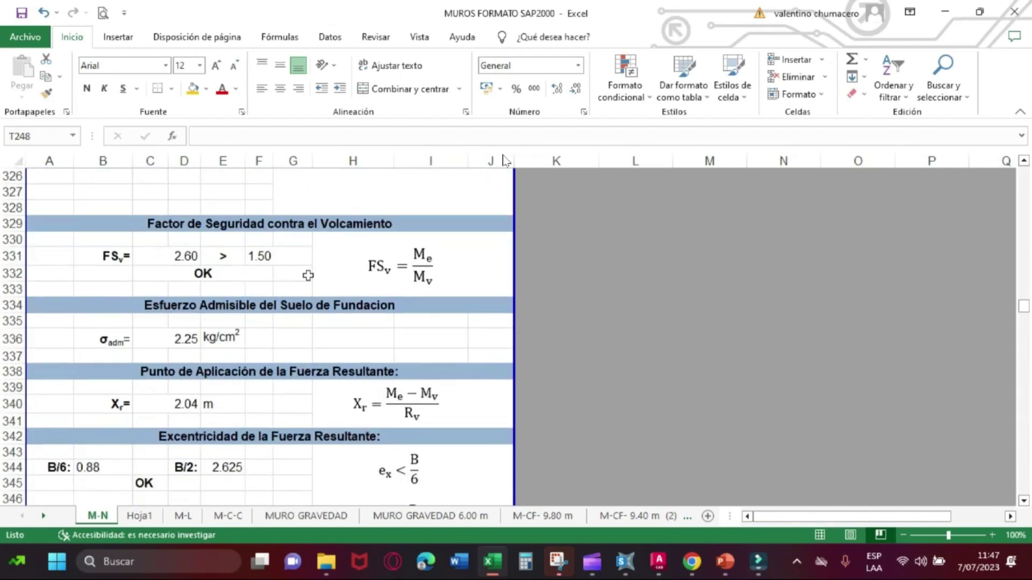
{"action": "scroll", "coordinate": [270, 364], "scroll_direction": "up", "scroll_amount": 11}
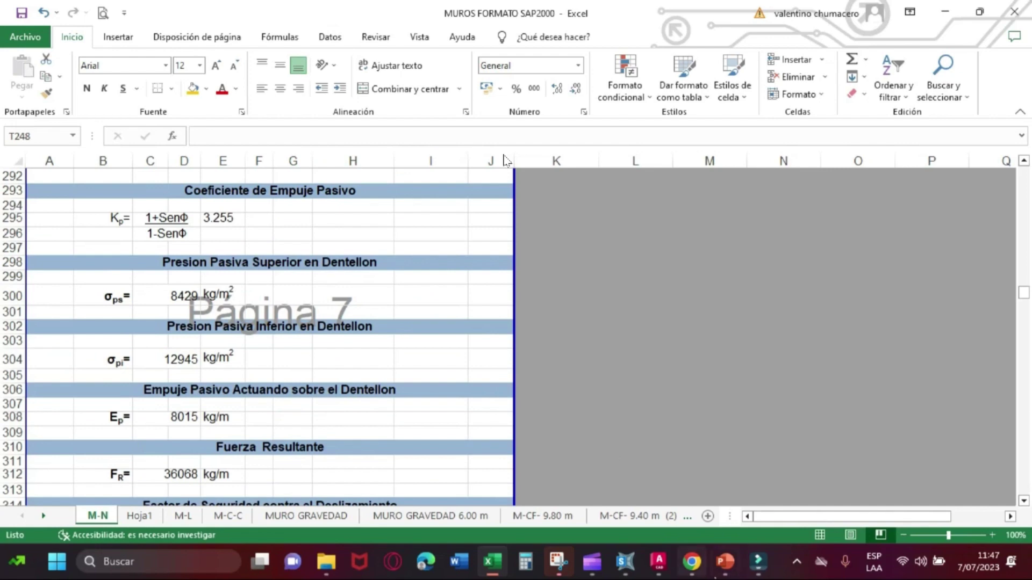
Look at the M22 diagram in SAP2000, then return to Excel and recheck the shear key's passive thrust and the sliding safety factor
{"action": "left_click", "coordinate": [624, 562]}
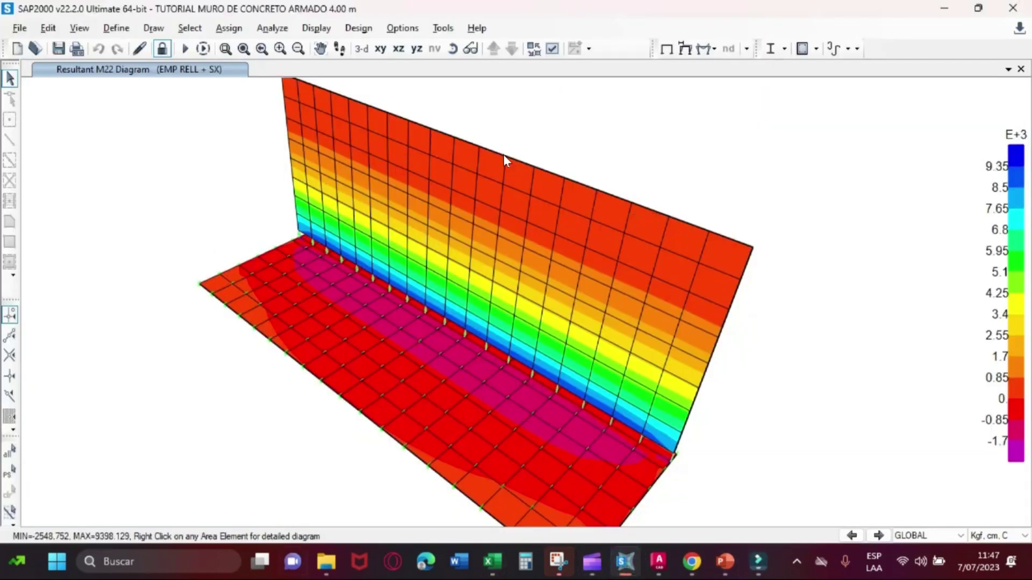
{"action": "left_click", "coordinate": [494, 569]}
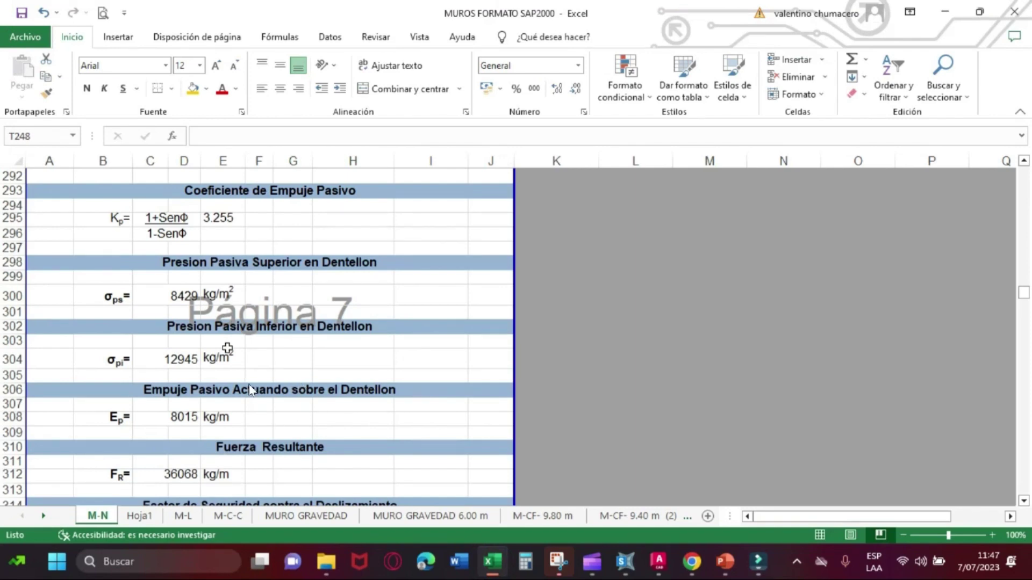
{"action": "scroll", "coordinate": [250, 390], "scroll_direction": "down", "scroll_amount": 6}
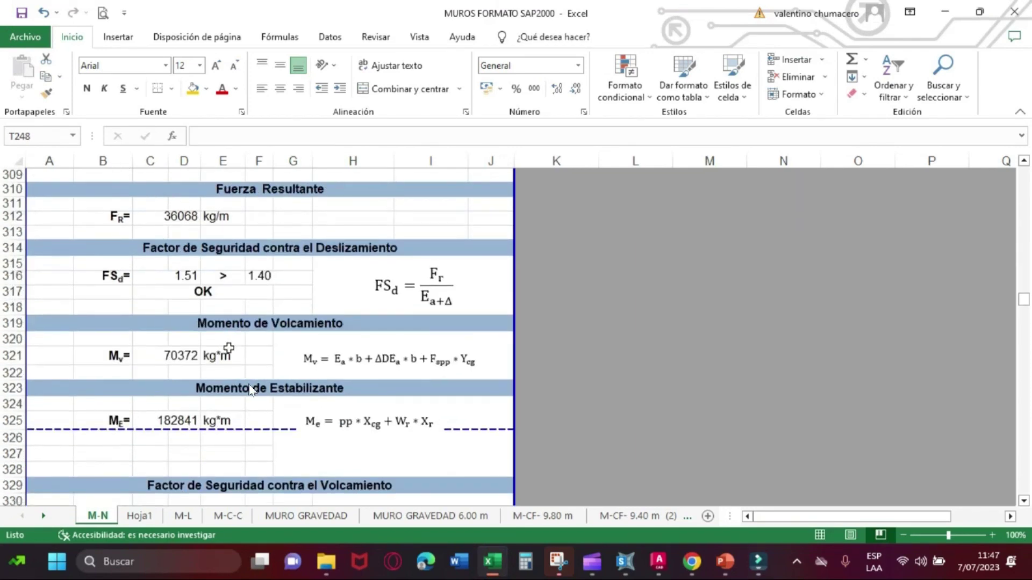
{"action": "scroll", "coordinate": [249, 389], "scroll_direction": "up", "scroll_amount": 6}
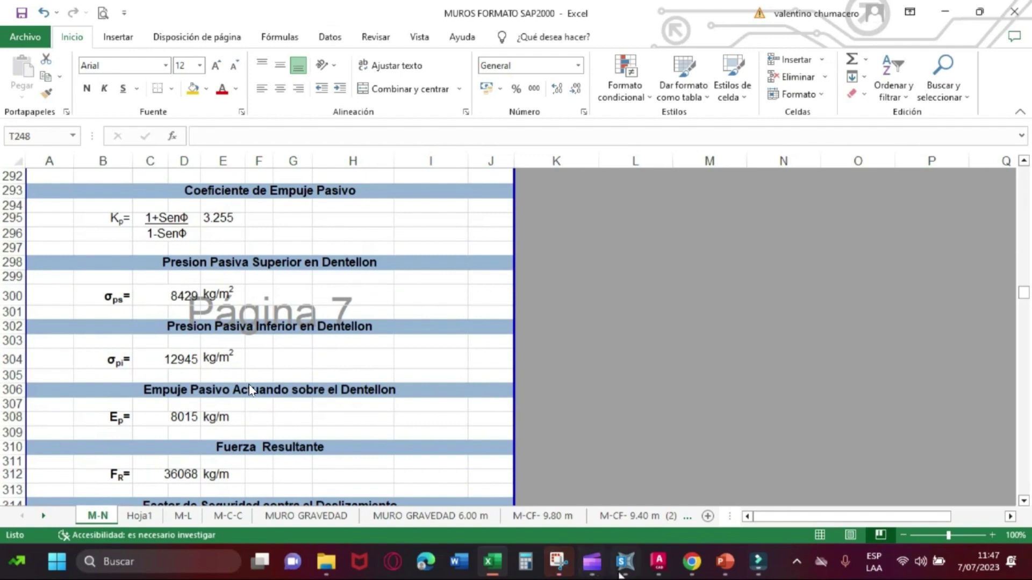
Switch to SAP2000 and read the M22 moments along the joint between the stem and the footing
{"action": "left_click", "coordinate": [623, 570]}
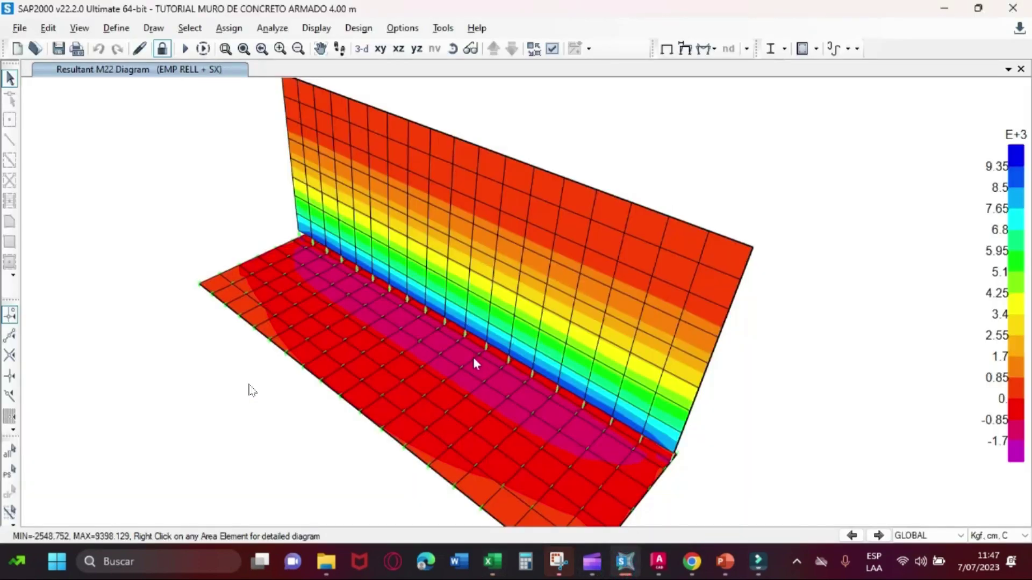
{"action": "mouse_move", "coordinate": [474, 363]}
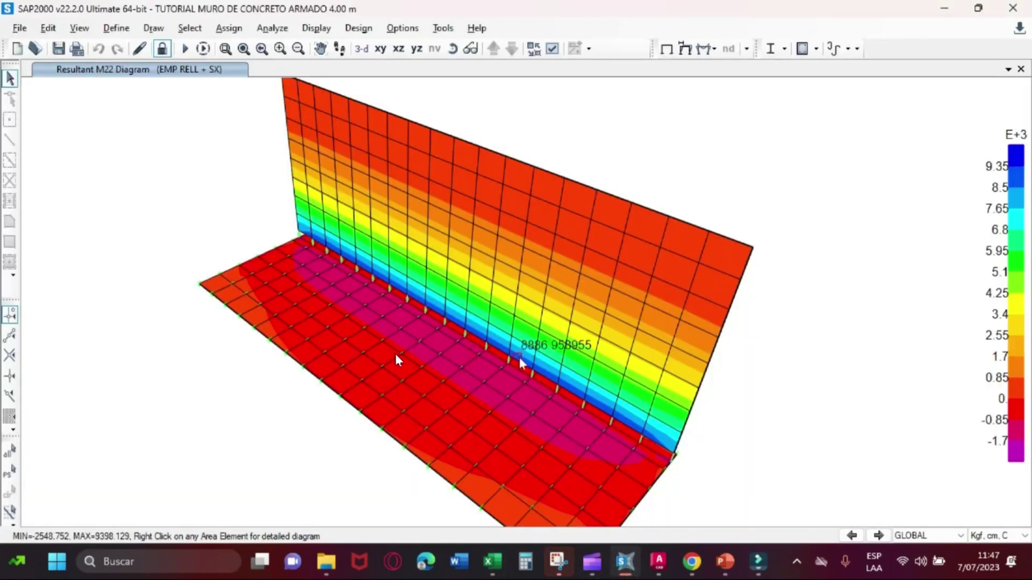
{"action": "scroll", "coordinate": [402, 350], "scroll_direction": "down", "scroll_amount": 2}
{"action": "scroll", "coordinate": [521, 354], "scroll_direction": "up", "scroll_amount": 2}
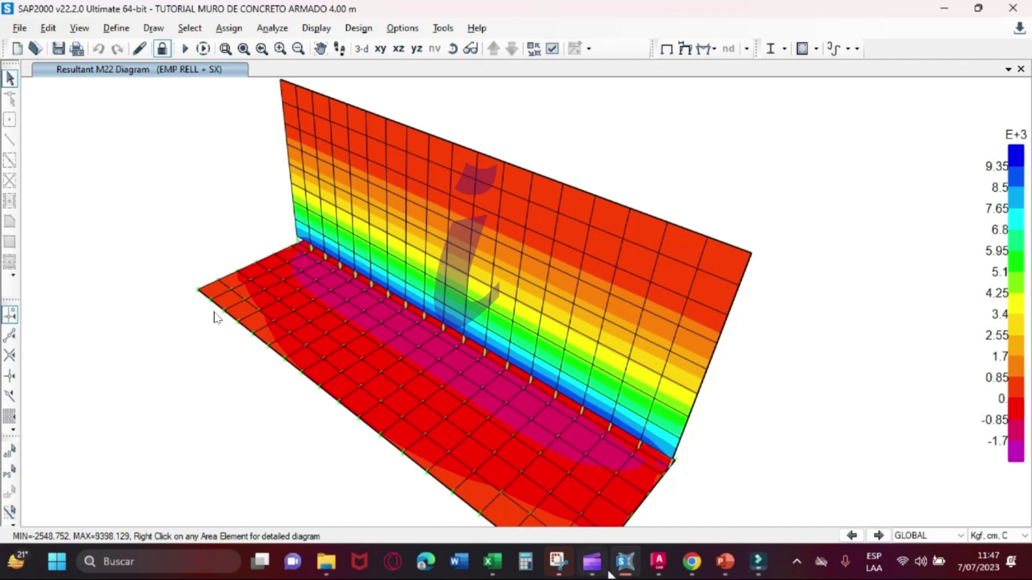
{"action": "mouse_move", "coordinate": [601, 574]}
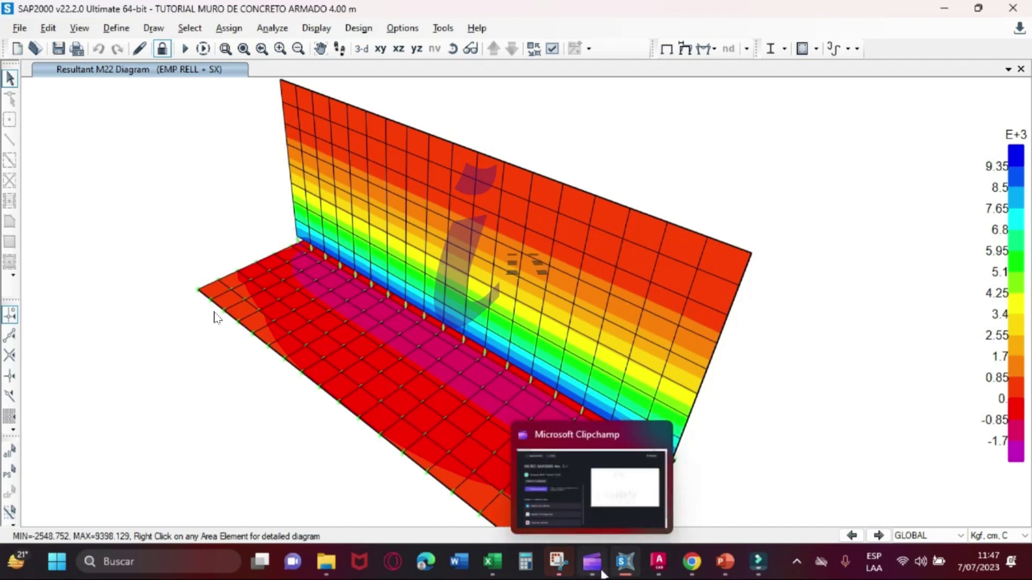